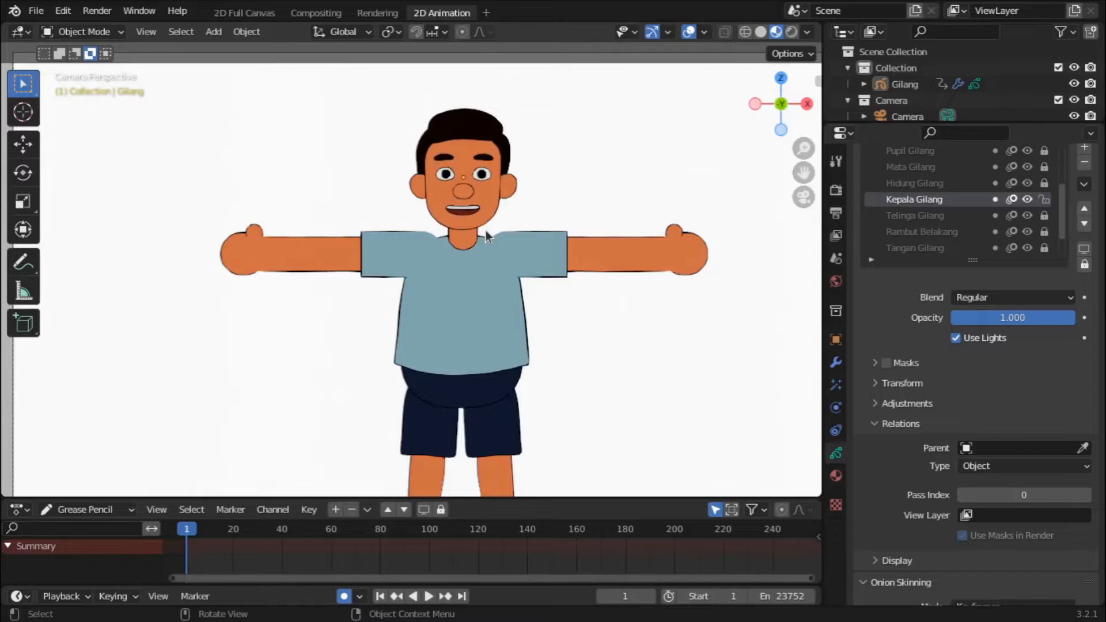
scroll(485, 230, "down", 4)
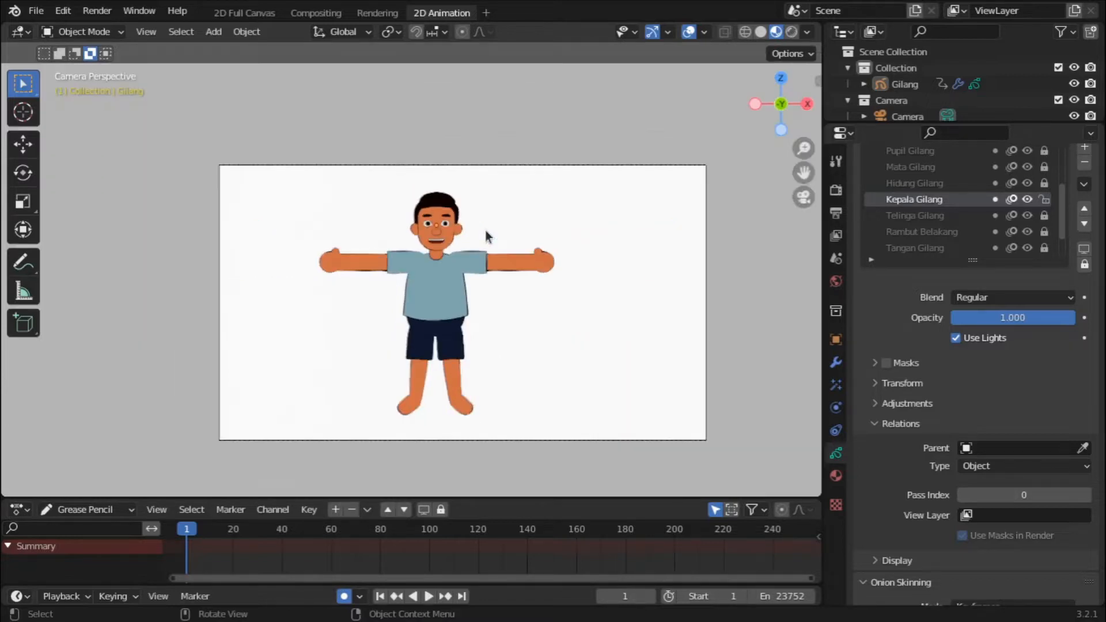
scroll(485, 231, "up", 2)
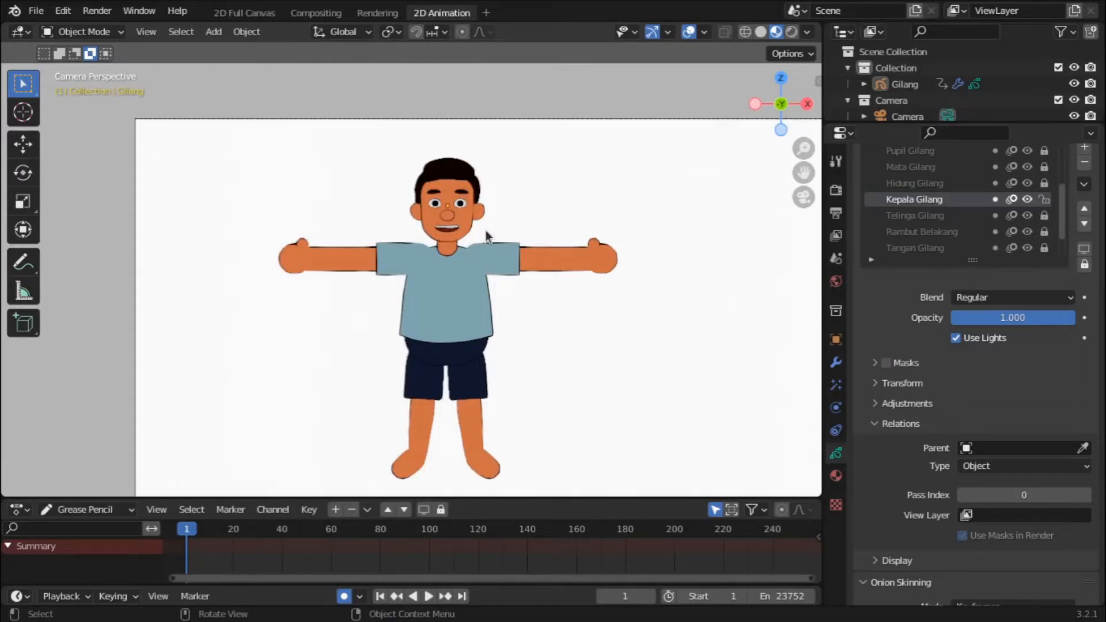
scroll(466, 249, "up", 1)
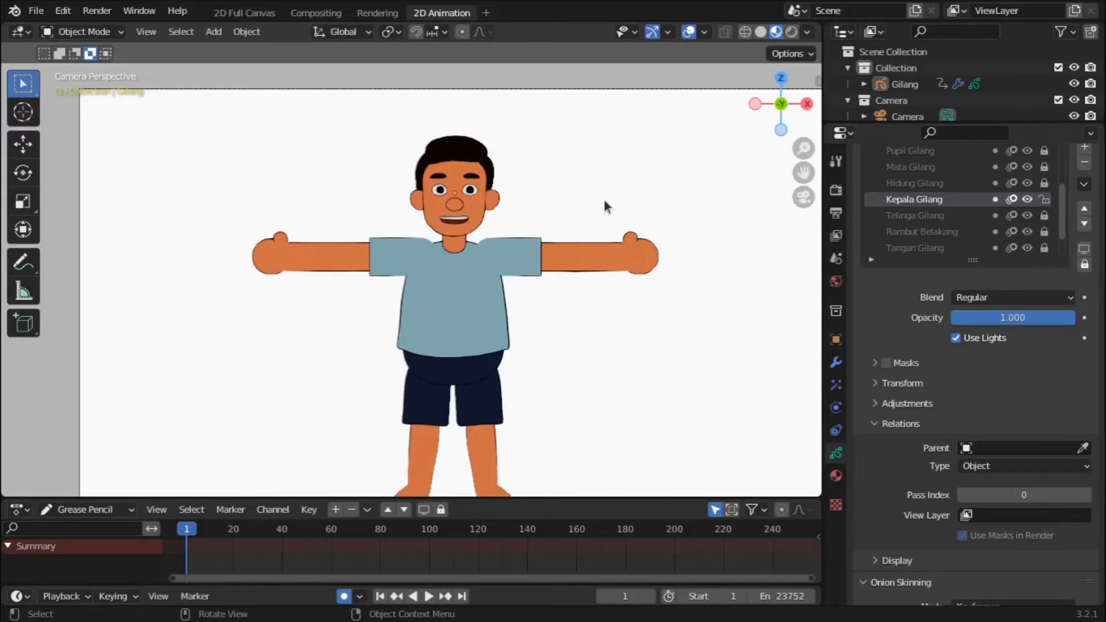
scroll(502, 172, "down", 1)
scroll(493, 178, "up", 3)
scroll(492, 175, "down", 3)
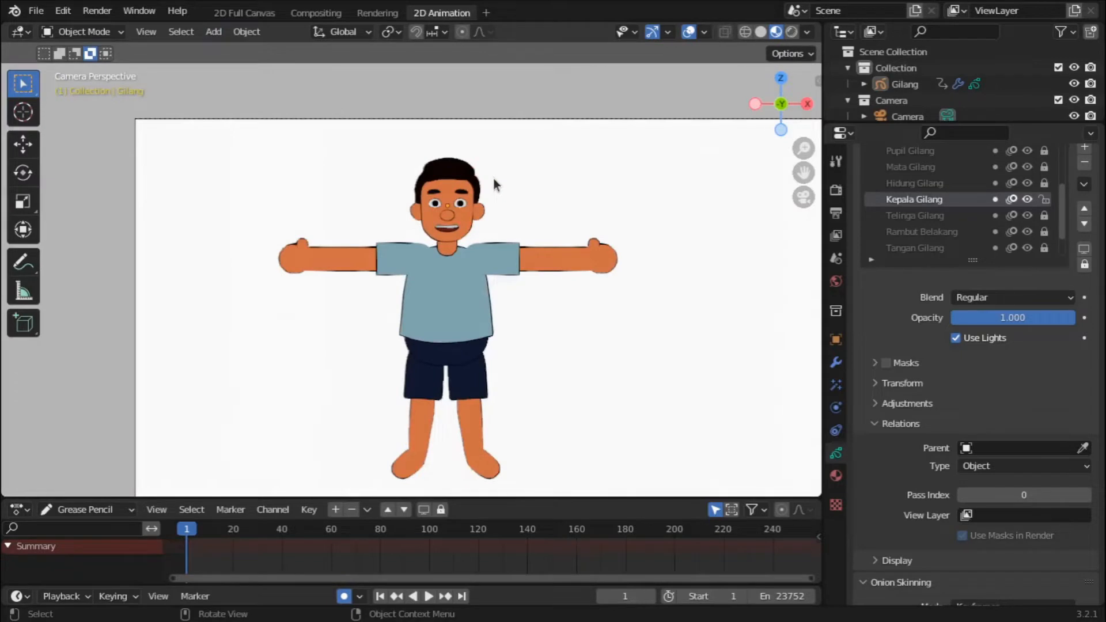
scroll(494, 256, "up", 3)
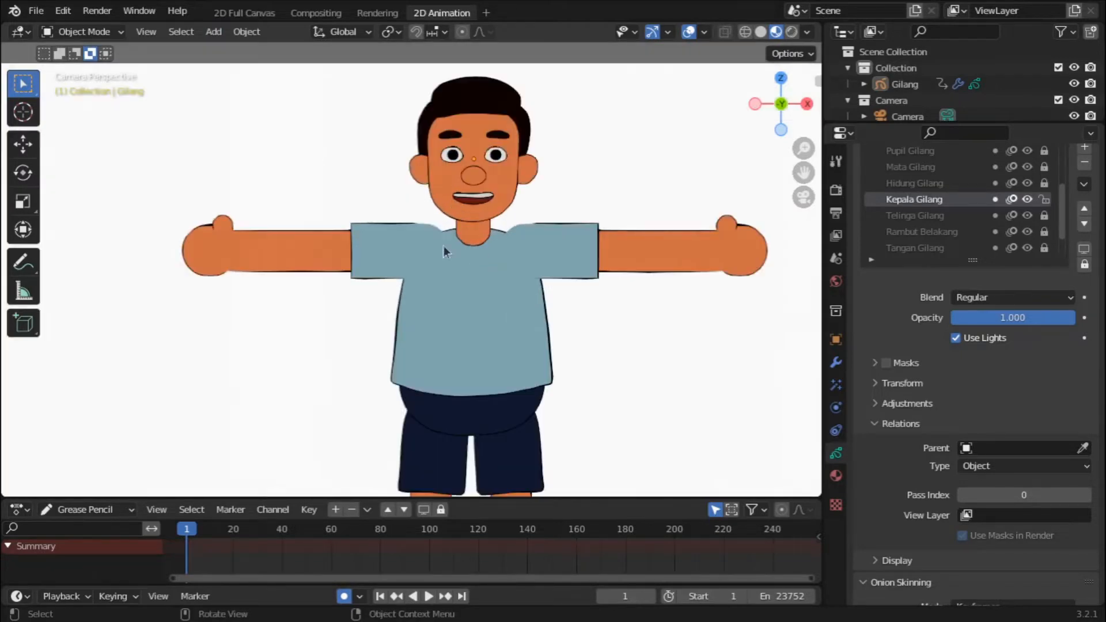
Add an armature and move it onto the character's centre line, with the bone's base at the upper chest.
left_click(215, 34)
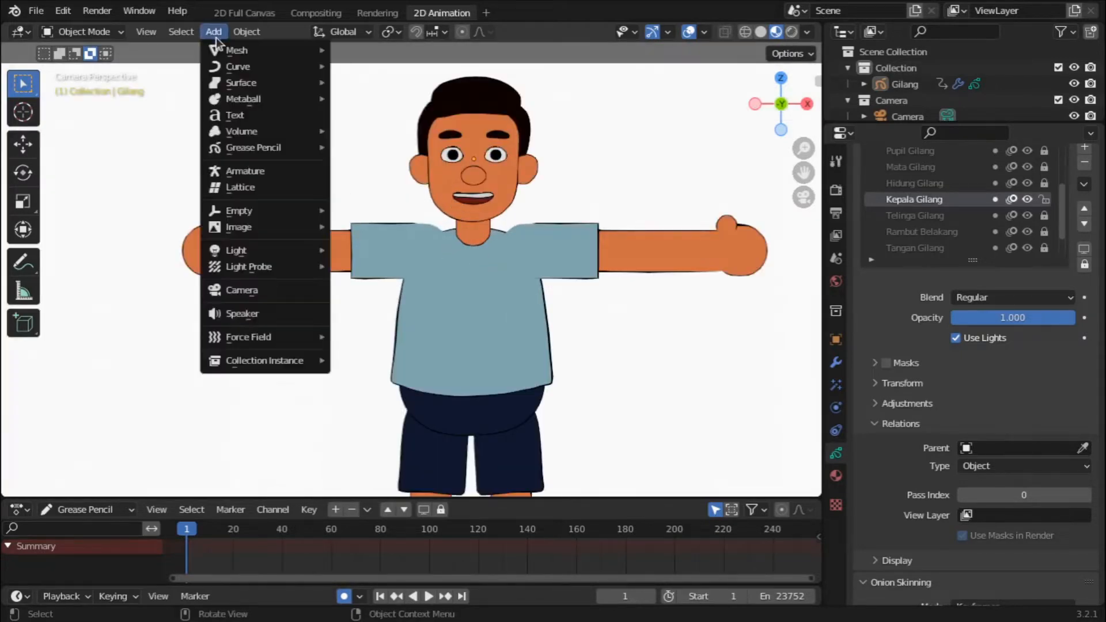
left_click(286, 174)
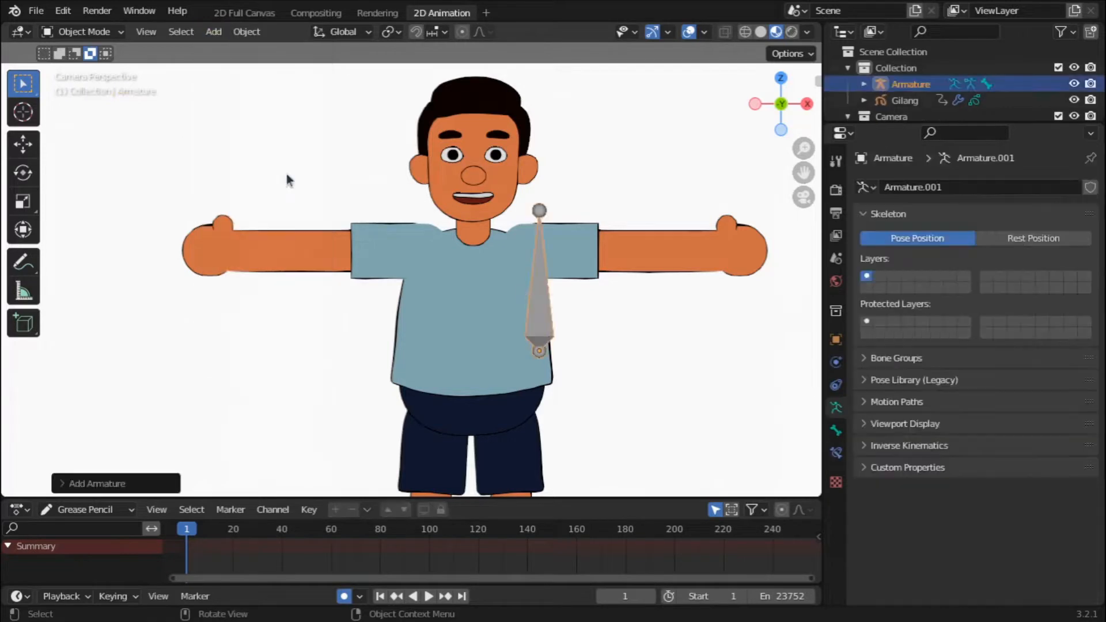
scroll(559, 309, "down", 1)
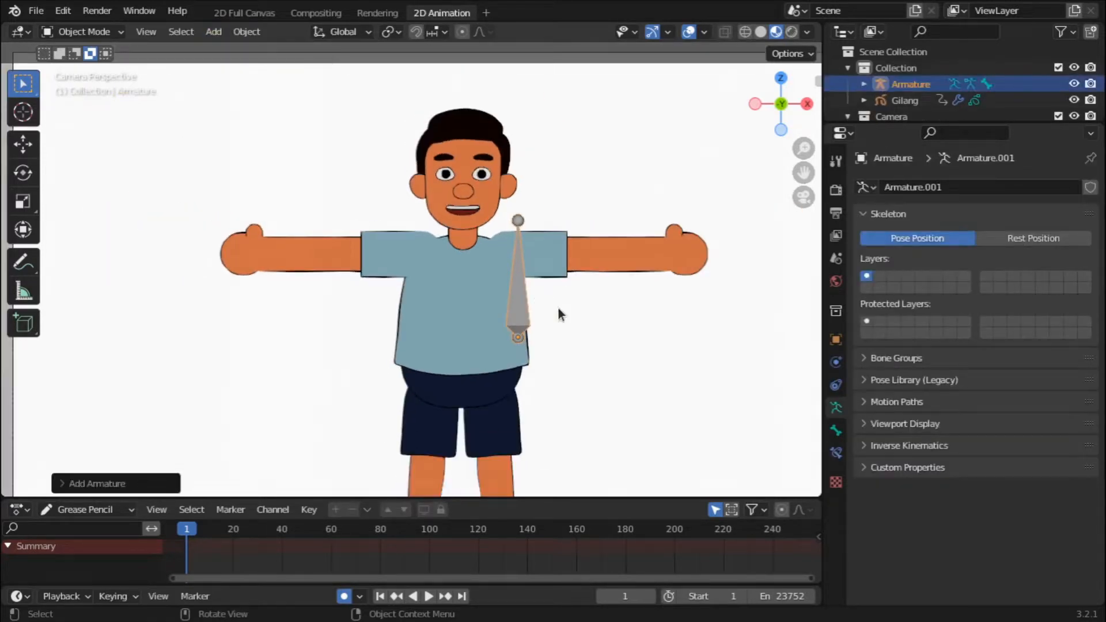
key("g")
left_click(499, 248)
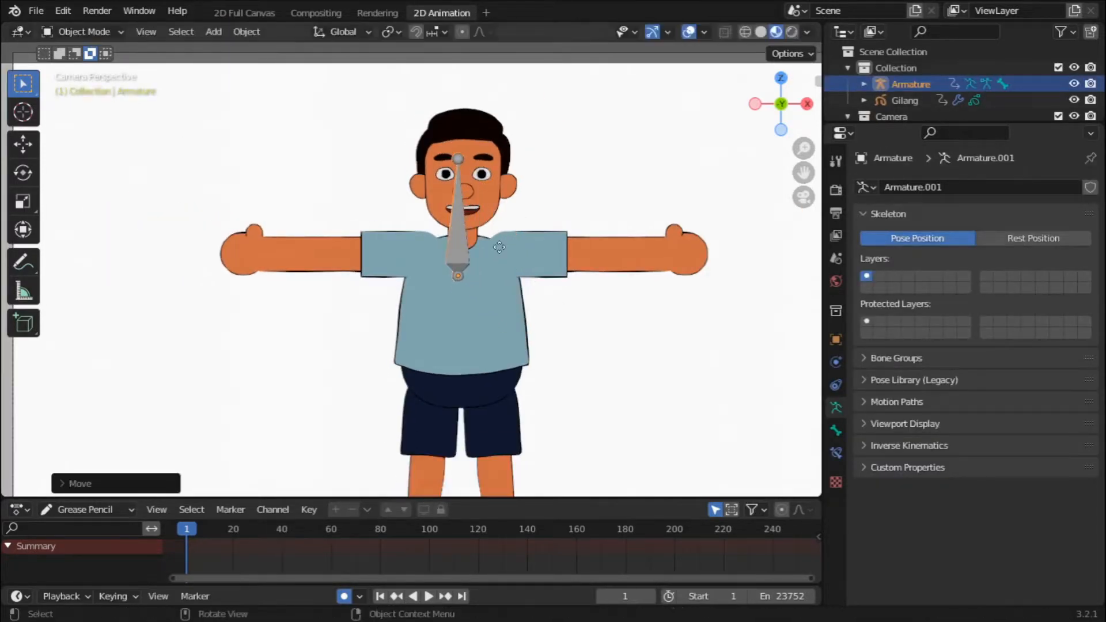
key("g")
left_click(507, 248)
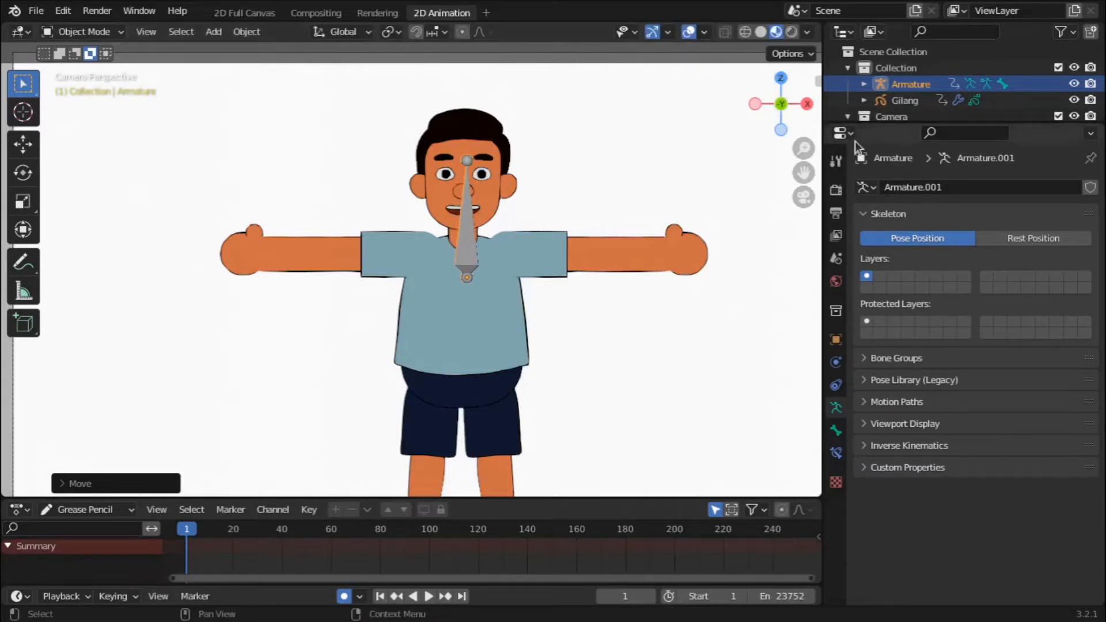
Enlarge the outliner area and rename the armature object as Armature Gilang.
left_click_drag(881, 119, 882, 218)
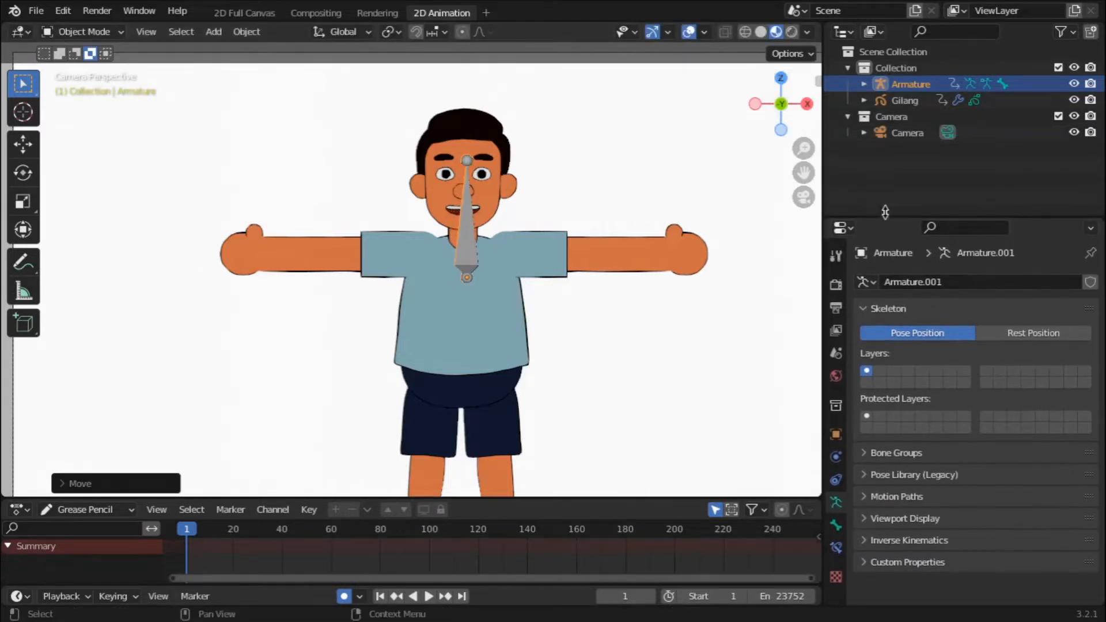
left_click(922, 86)
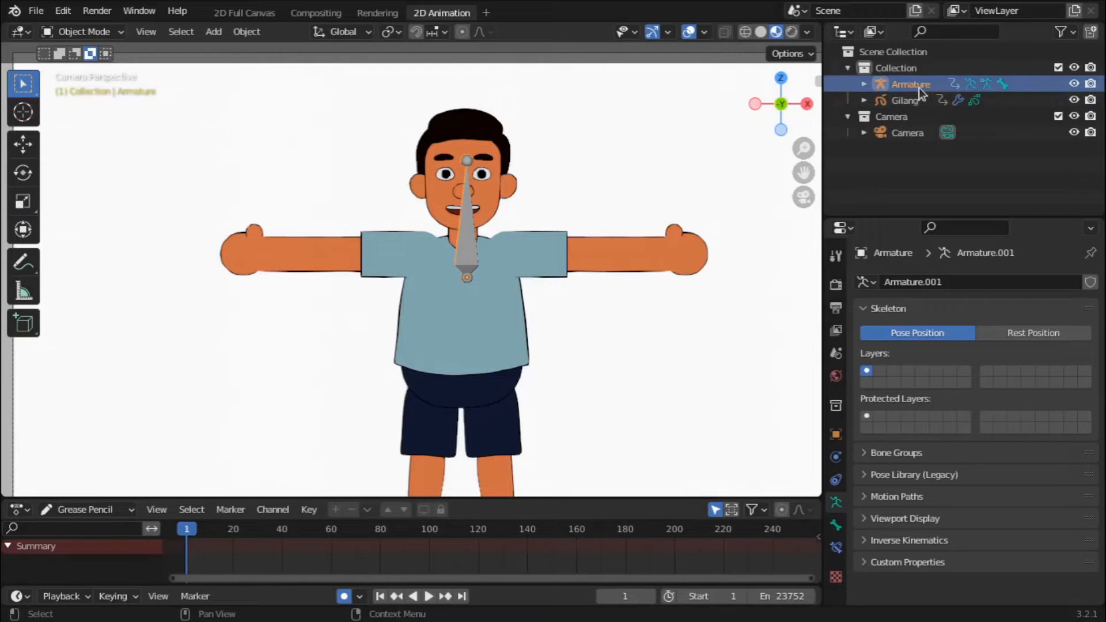
double_click(917, 83)
left_click(939, 83)
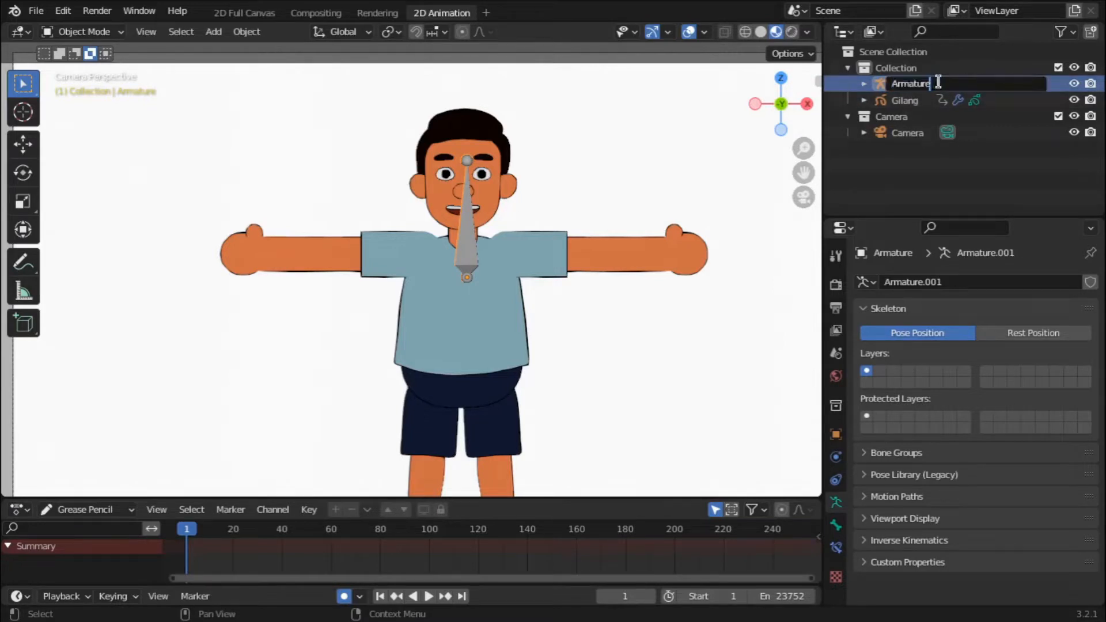
key("Return")
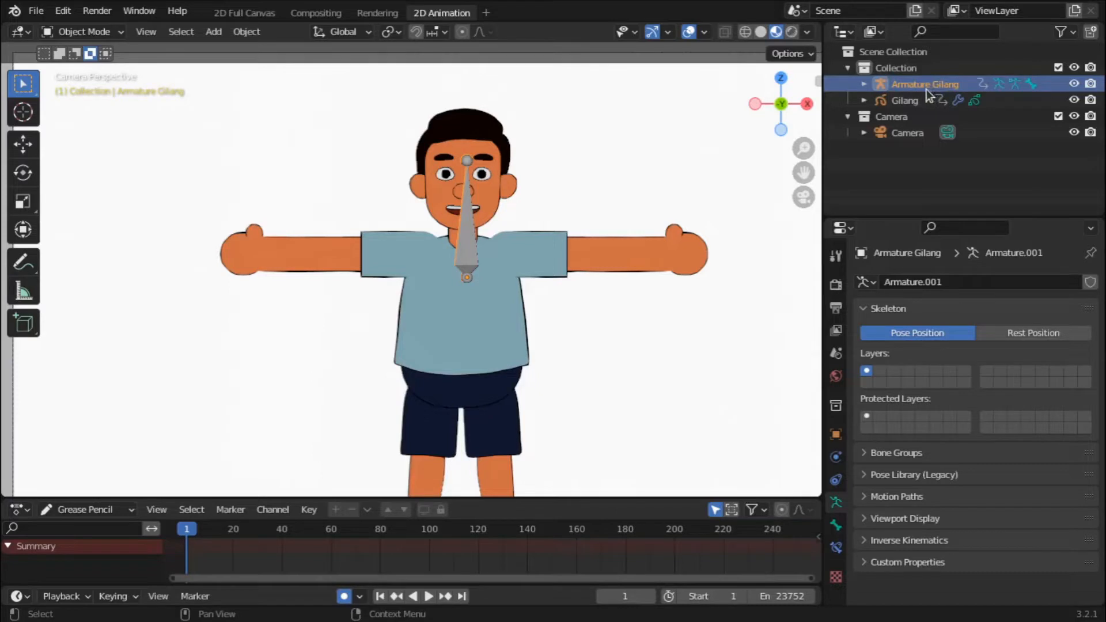
Nudge the armature to centre its bone more precisely on the character's neck and face.
scroll(628, 198, "up", 5)
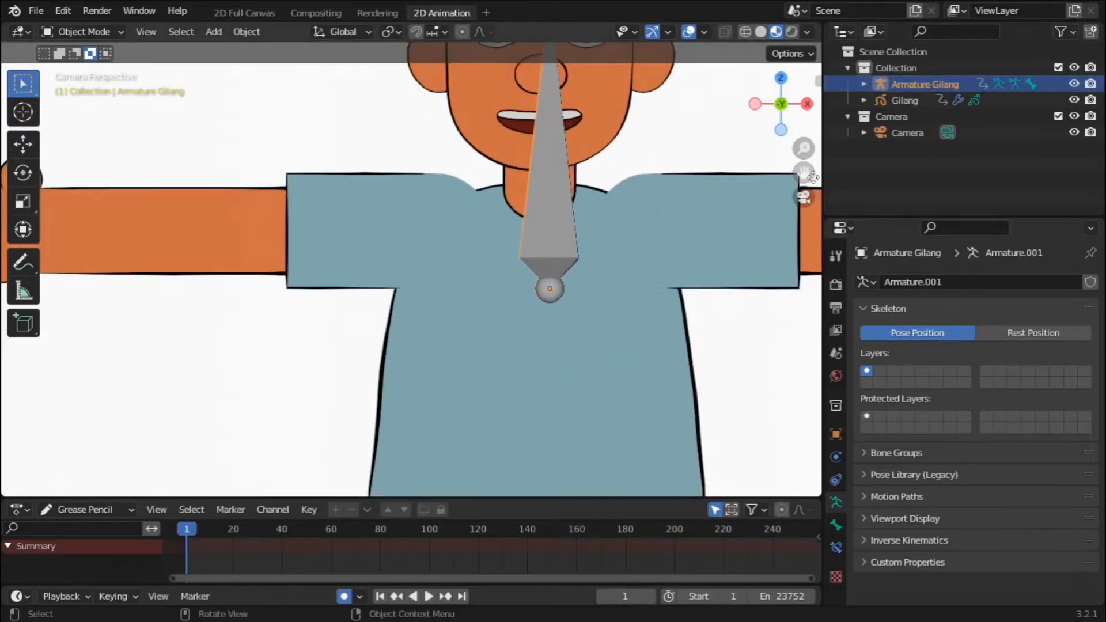
left_click_drag(813, 178, 804, 269)
key("g")
left_click(666, 219)
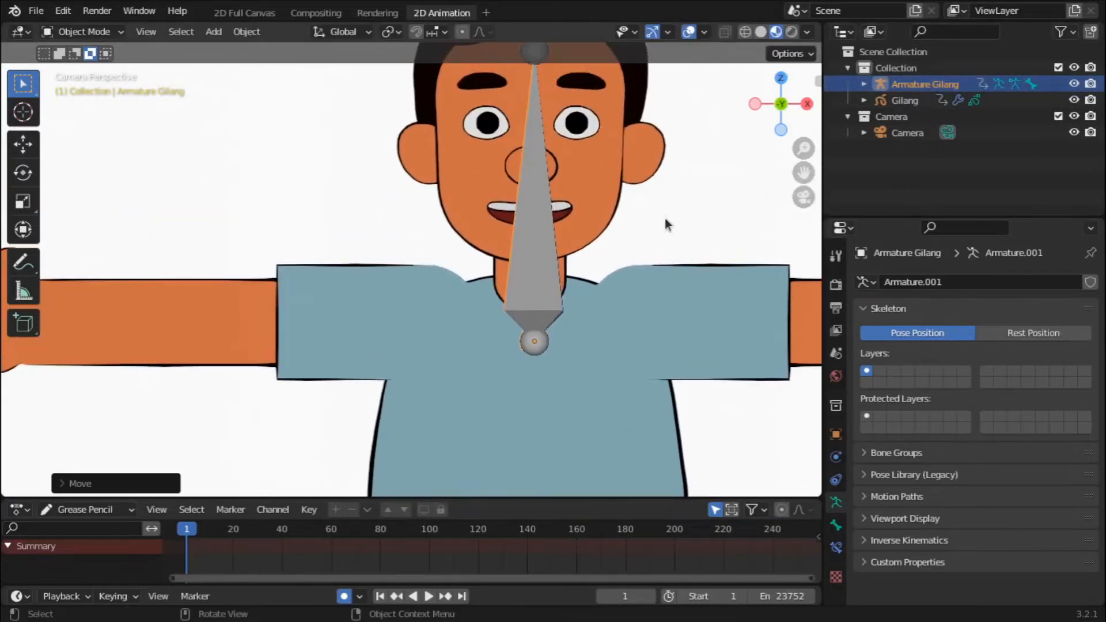
Switch the armature from Object Mode to Edit Mode.
scroll(665, 219, "down", 4)
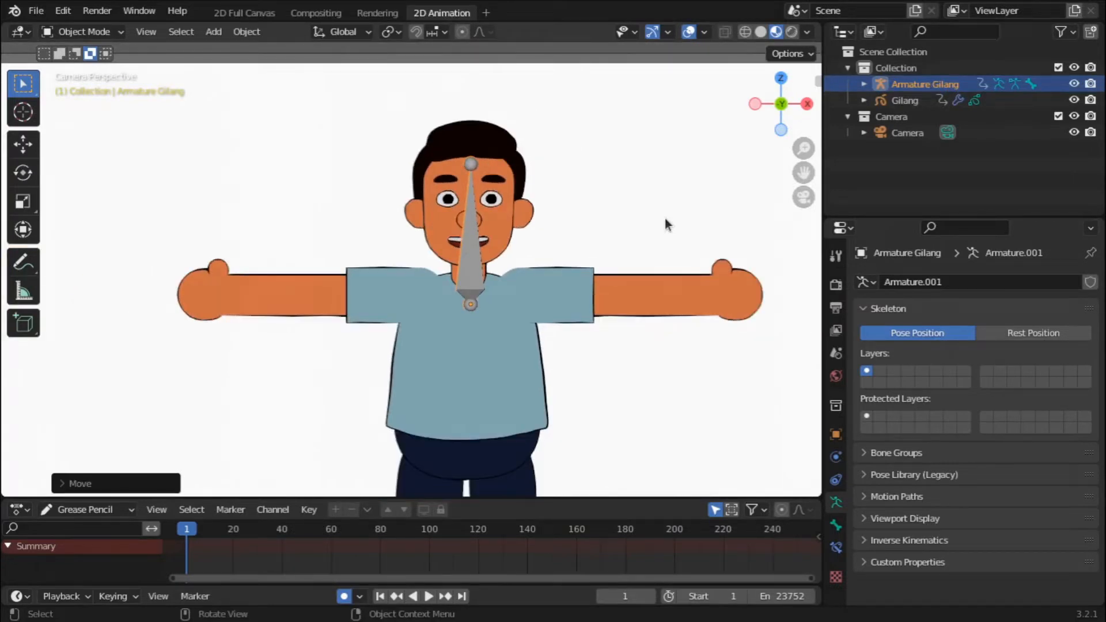
scroll(578, 234, "up", 3)
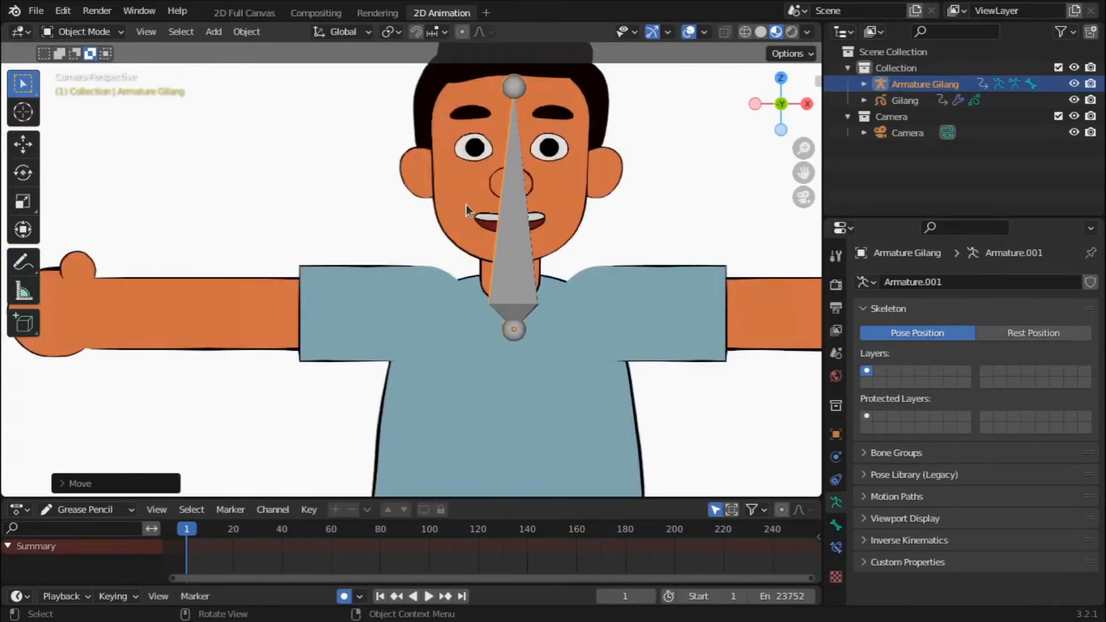
scroll(467, 206, "down", 4)
scroll(467, 206, "up", 3)
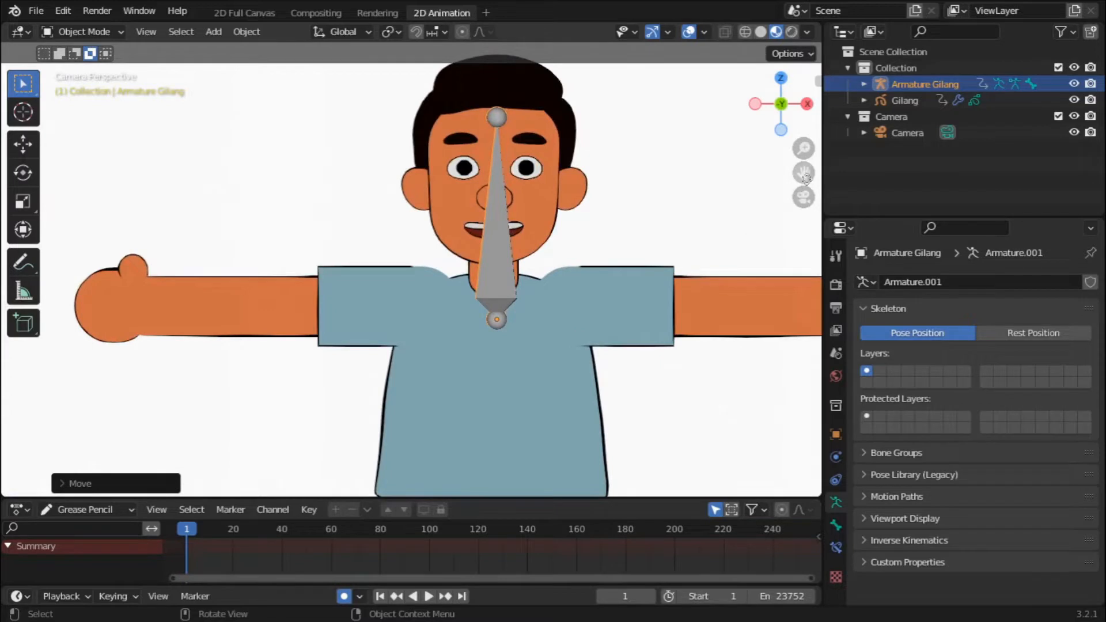
left_click_drag(804, 173, 552, 199)
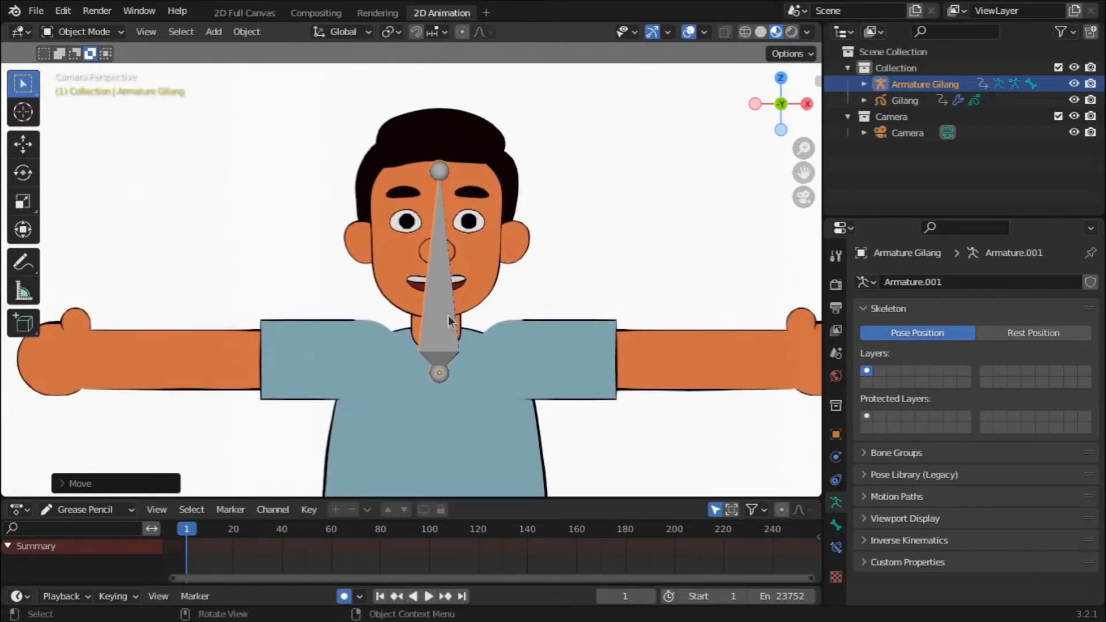
left_click(112, 35)
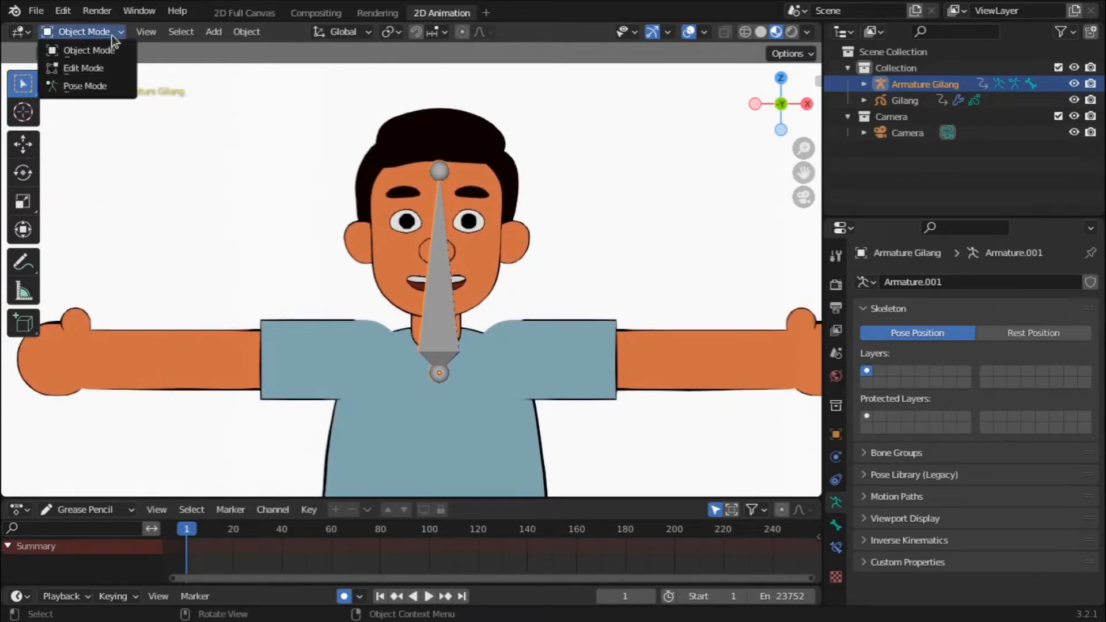
left_click(84, 68)
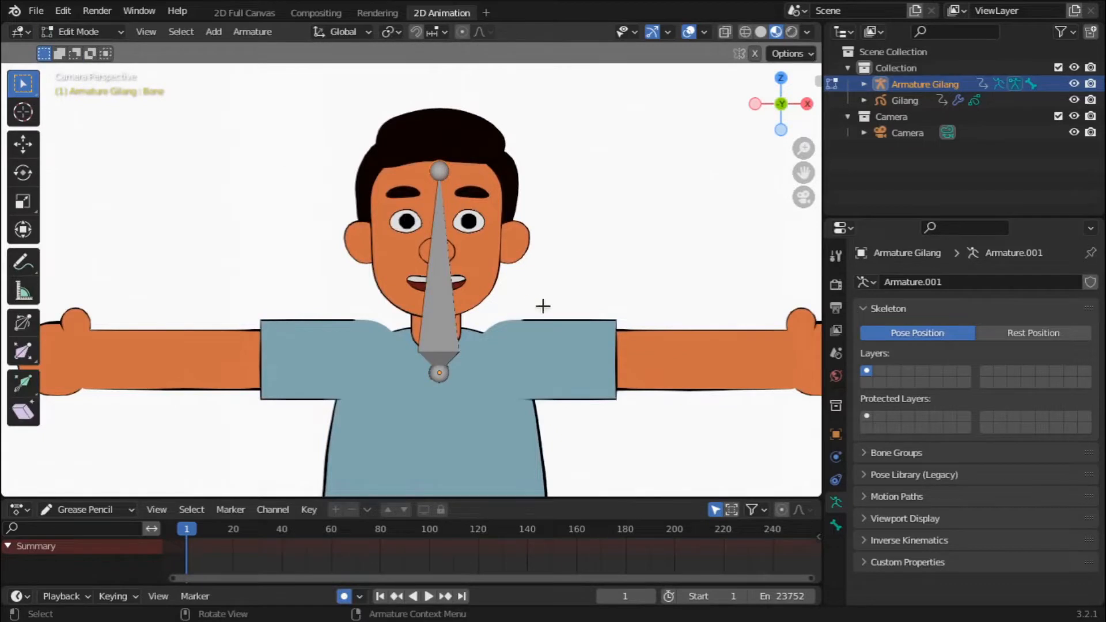
Move the bone down onto the torso, scale it down, and lower it about 0.15 m along the Z axis.
scroll(541, 306, "down", 4)
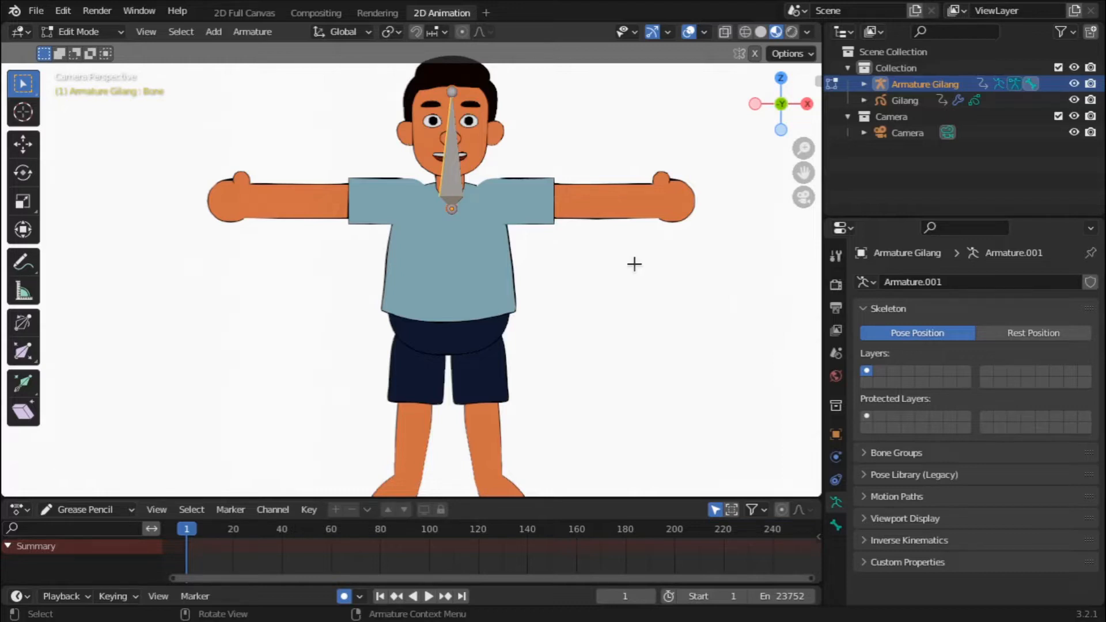
key("g")
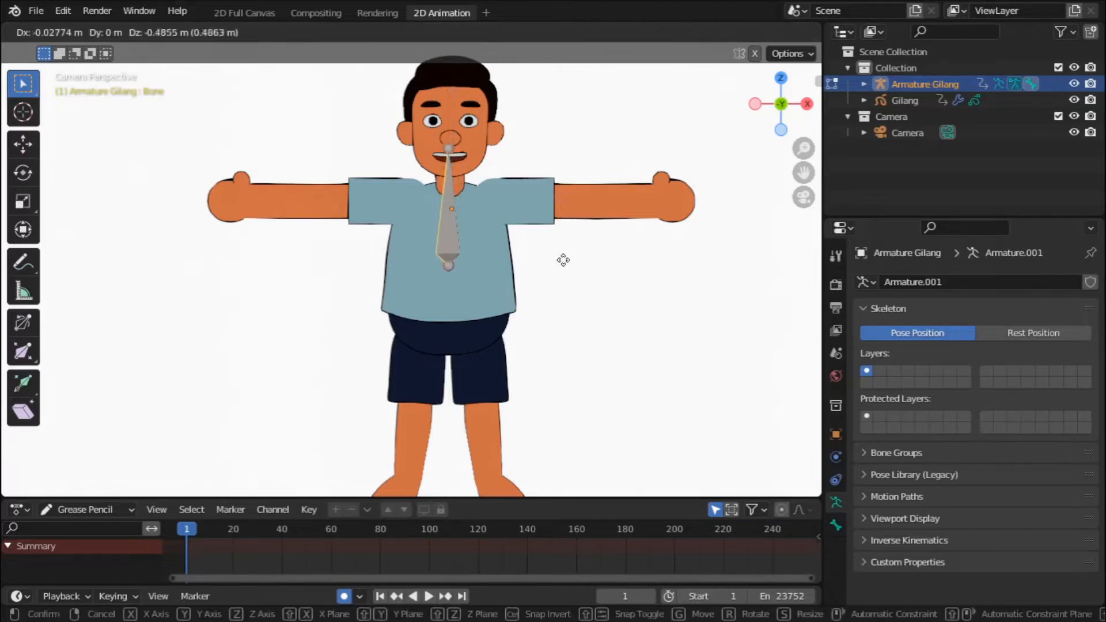
left_click(564, 310)
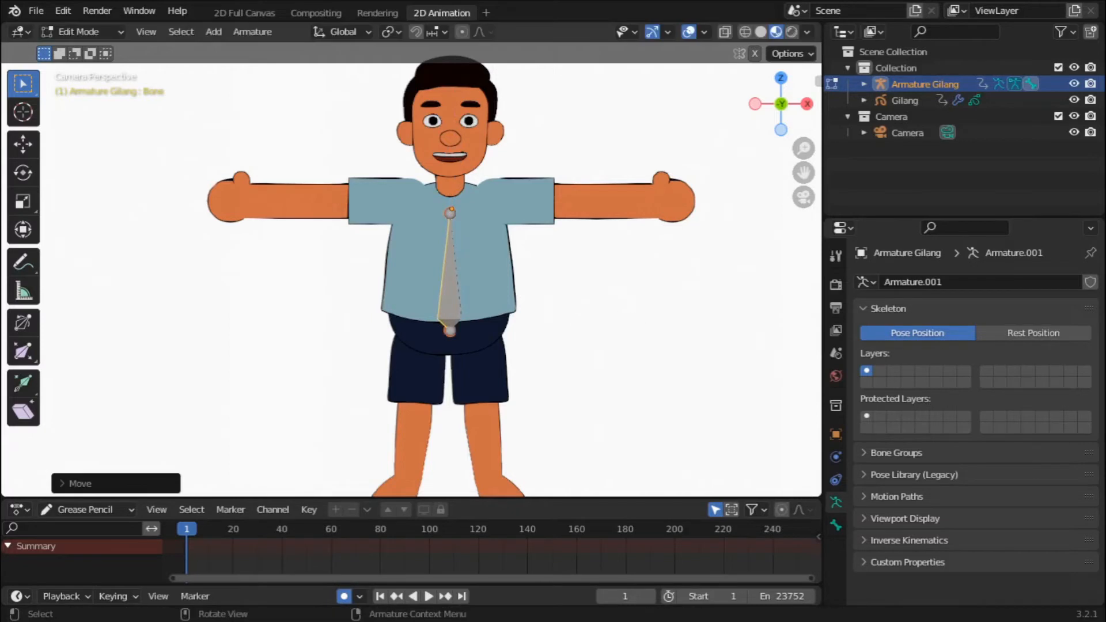
key("s")
left_click(600, 321)
key("g")
key("z")
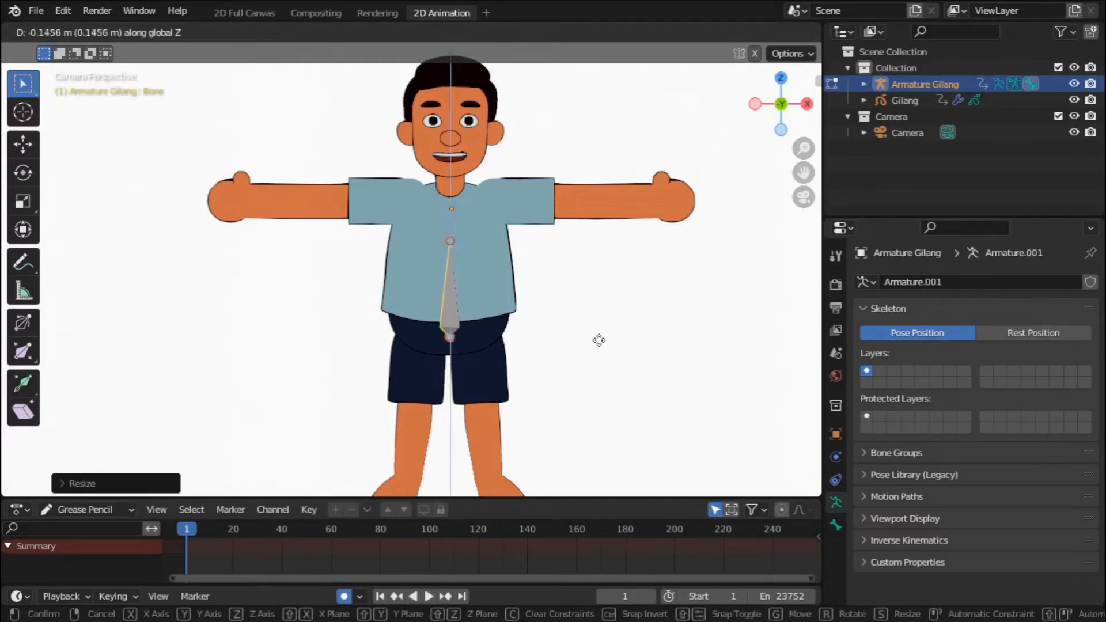
left_click(599, 340)
Shrink the torso bone slightly and lower it about 0.05 m along Z so its base sits inside the shorts.
scroll(598, 340, "up", 3)
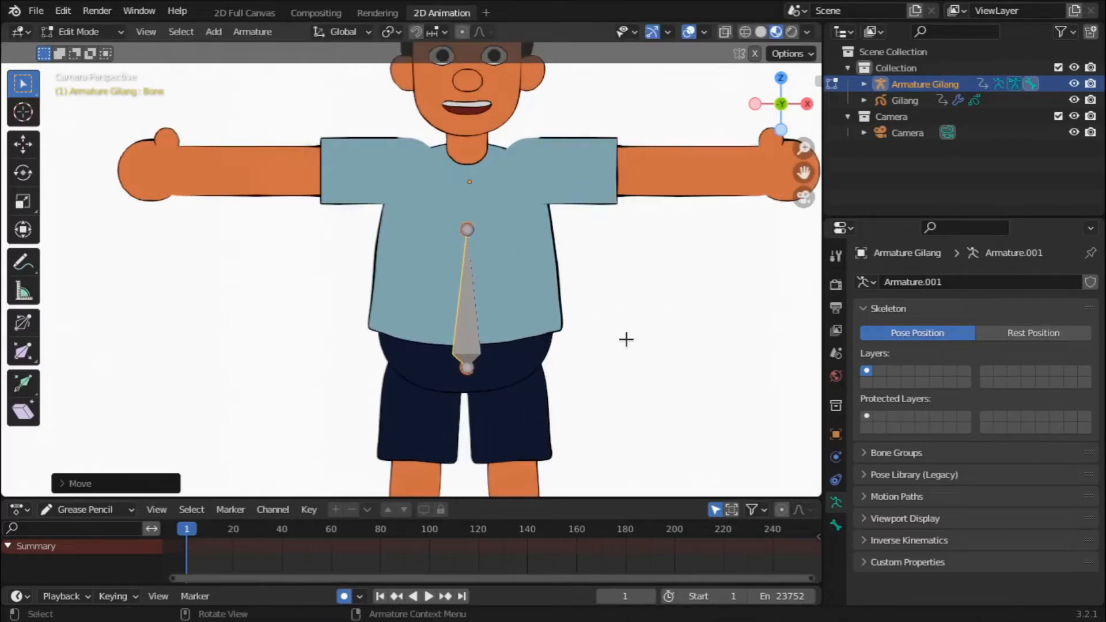
key("s")
left_click(617, 342)
key("g")
key("z")
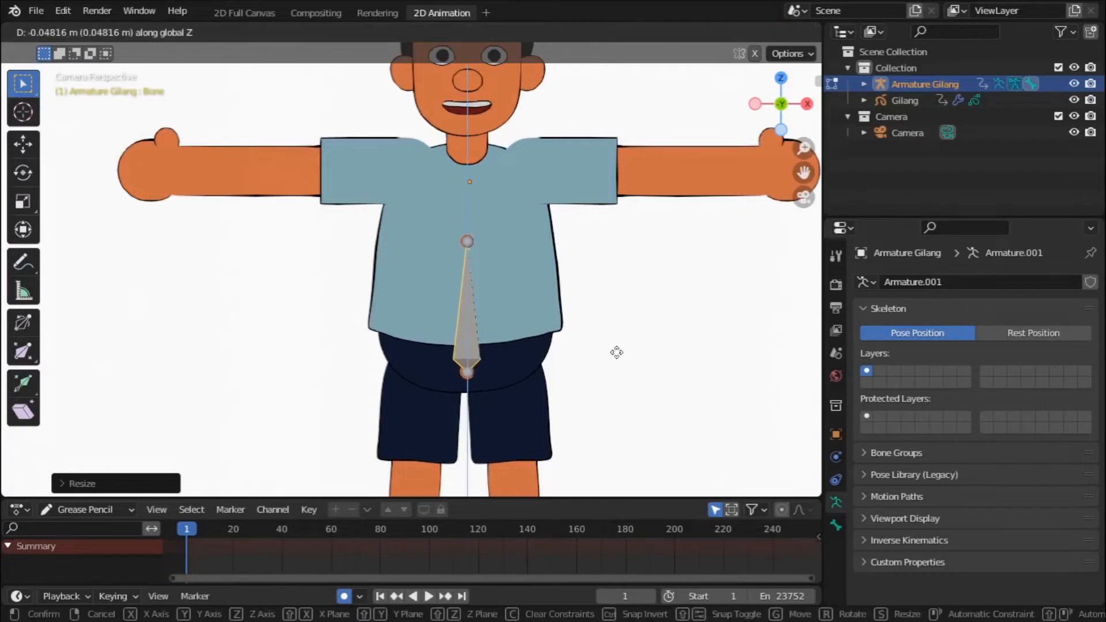
left_click(616, 352)
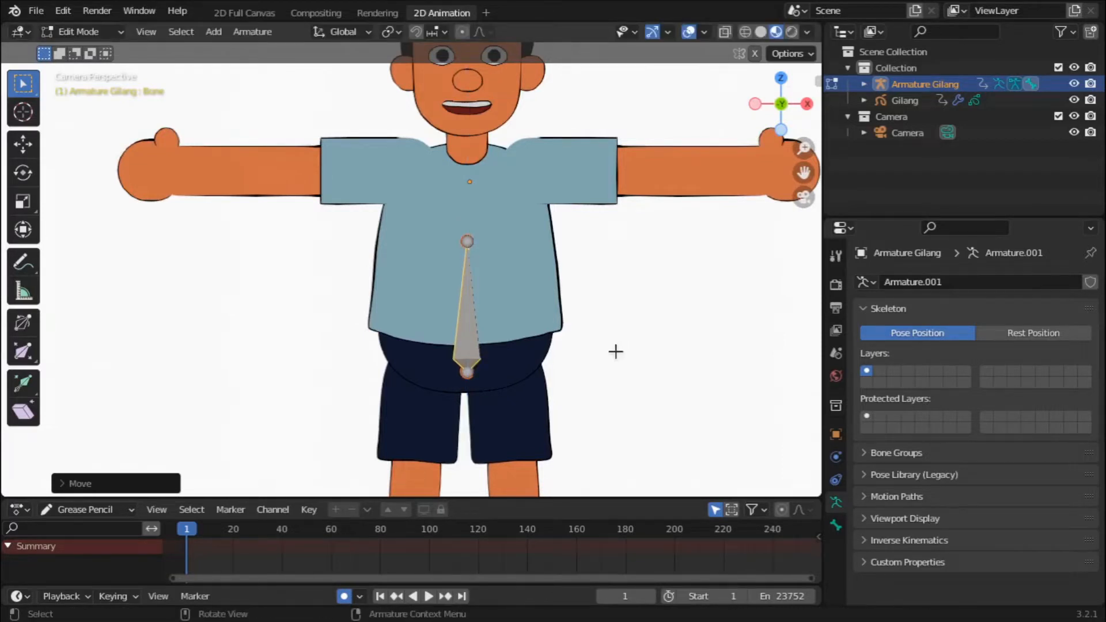
scroll(615, 352, "down", 2)
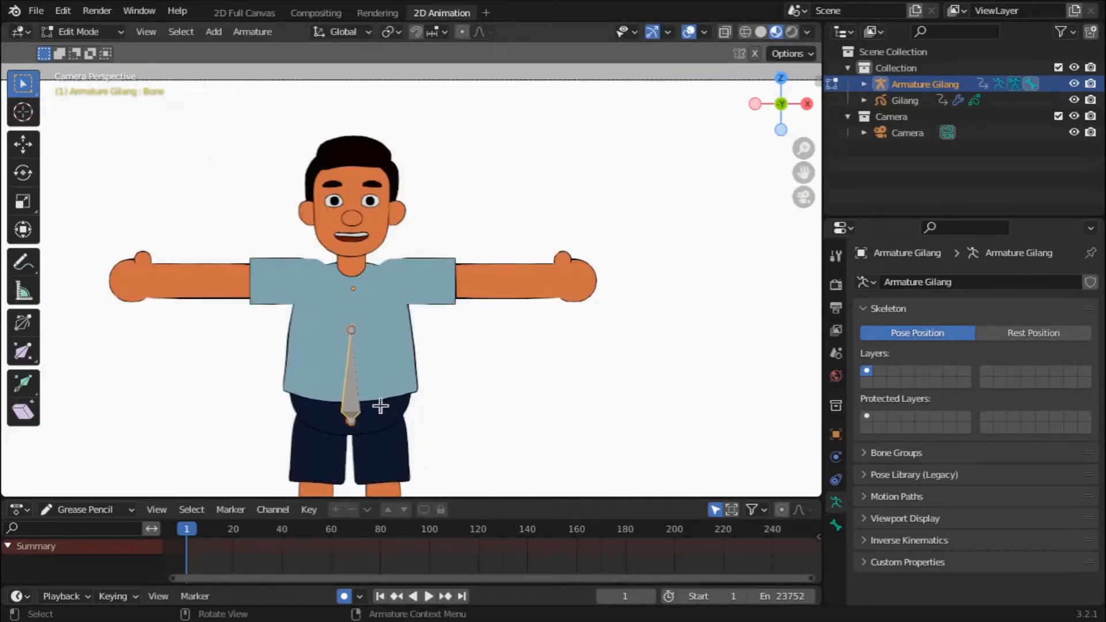
scroll(368, 410, "up", 6)
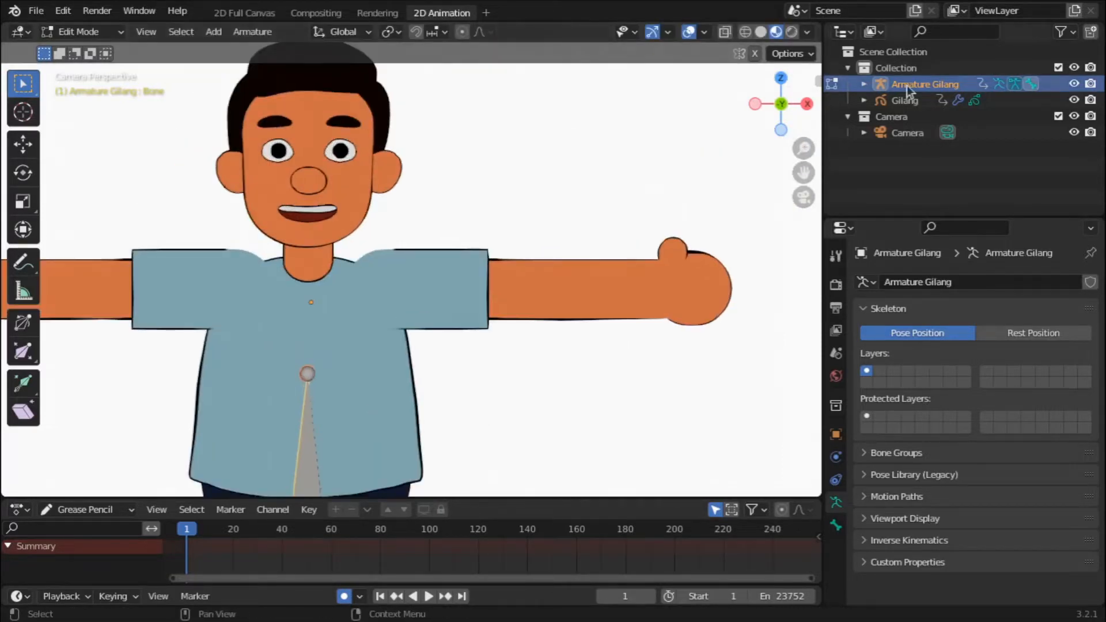
middle_click_drag(325, 490, 483, 366, "shift")
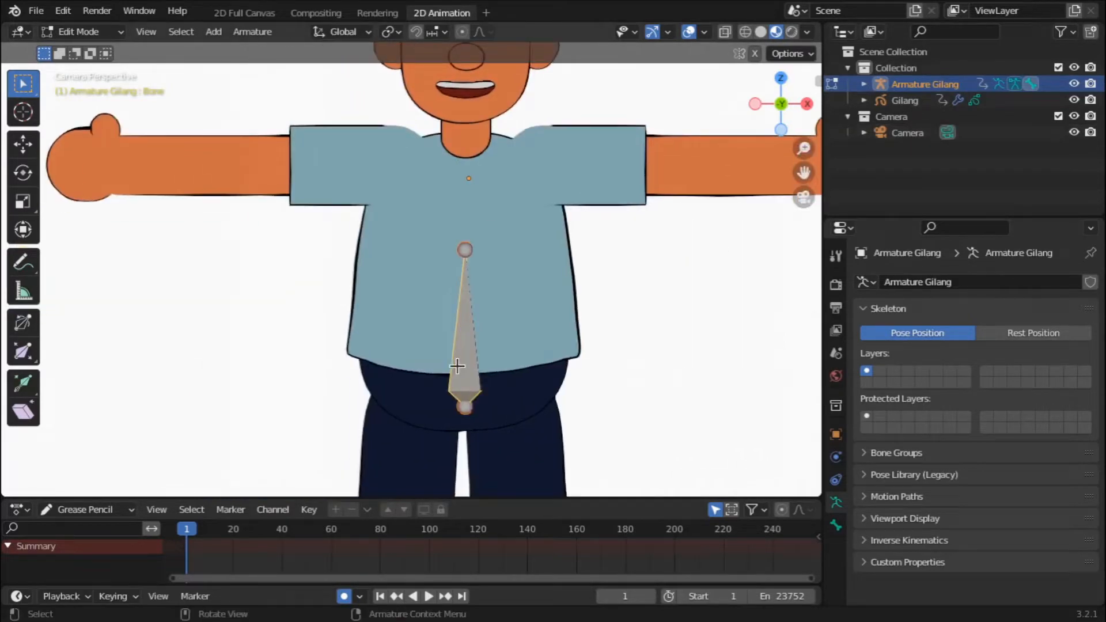
scroll(561, 362, "up", 5)
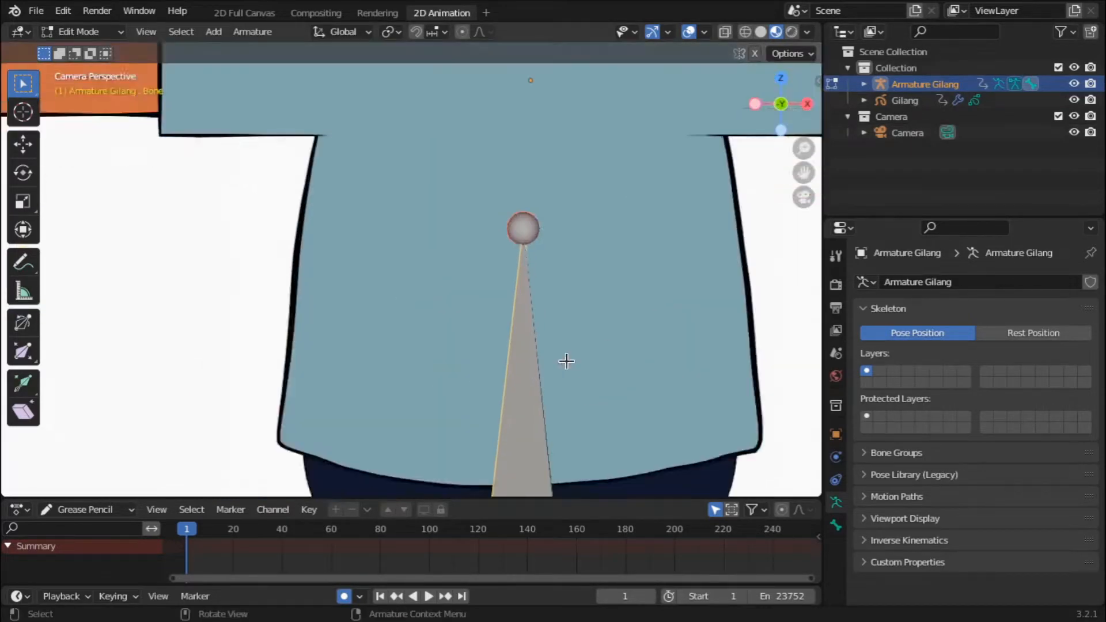
scroll(565, 363, "down", 4)
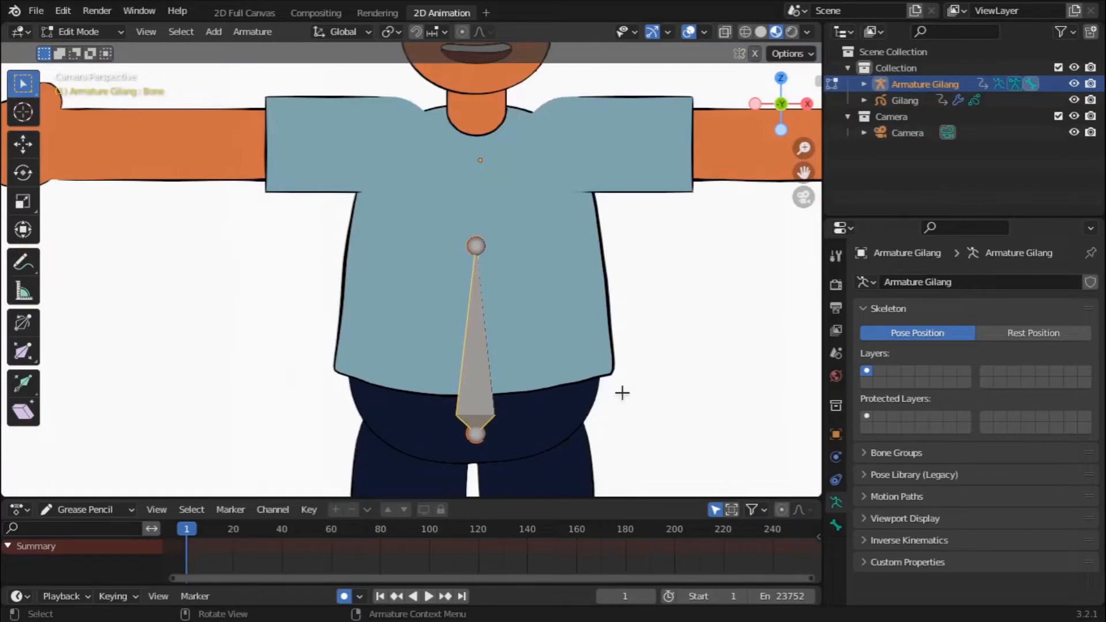
scroll(521, 375, "down", 2)
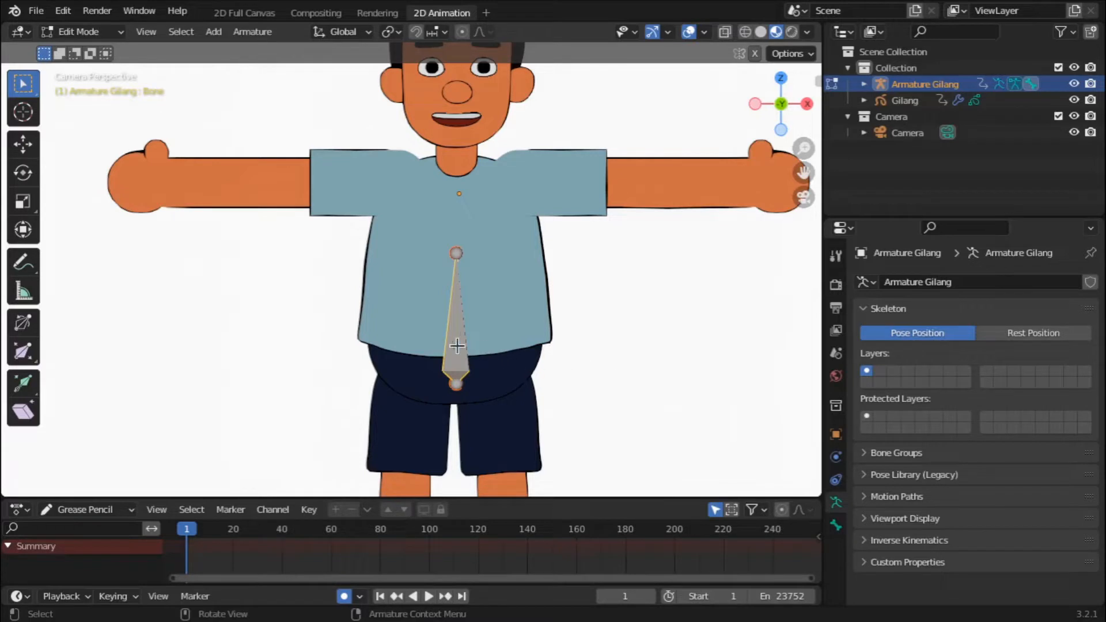
Rename the torso bone as Tubuh.Gilang.
scroll(457, 346, "up", 1)
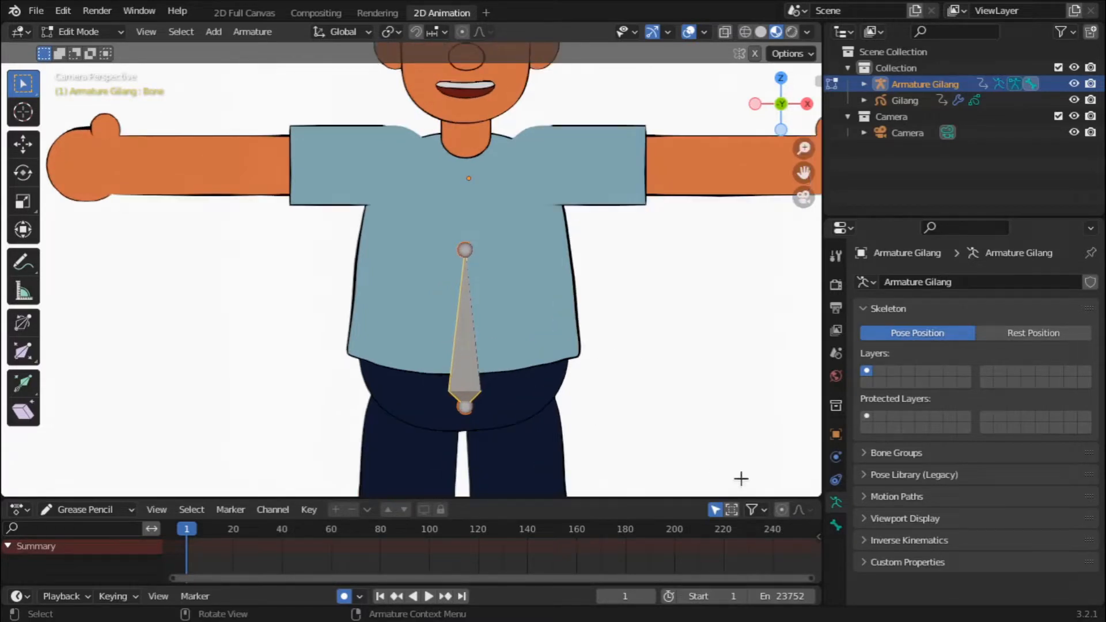
left_click(836, 526)
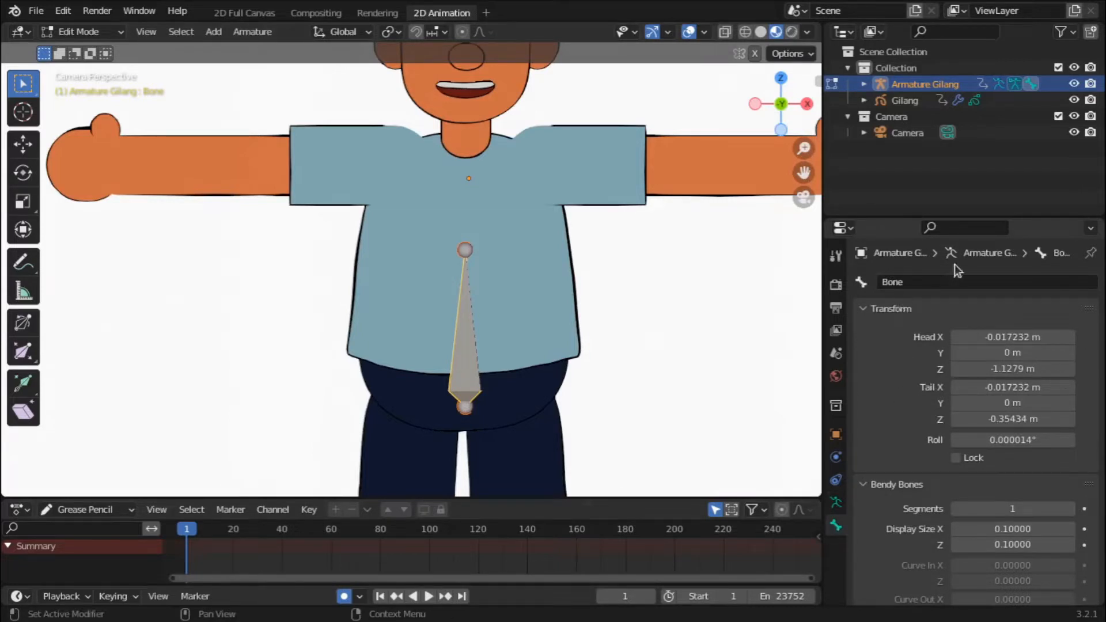
double_click(935, 283)
type("Tubuh.Gilang")
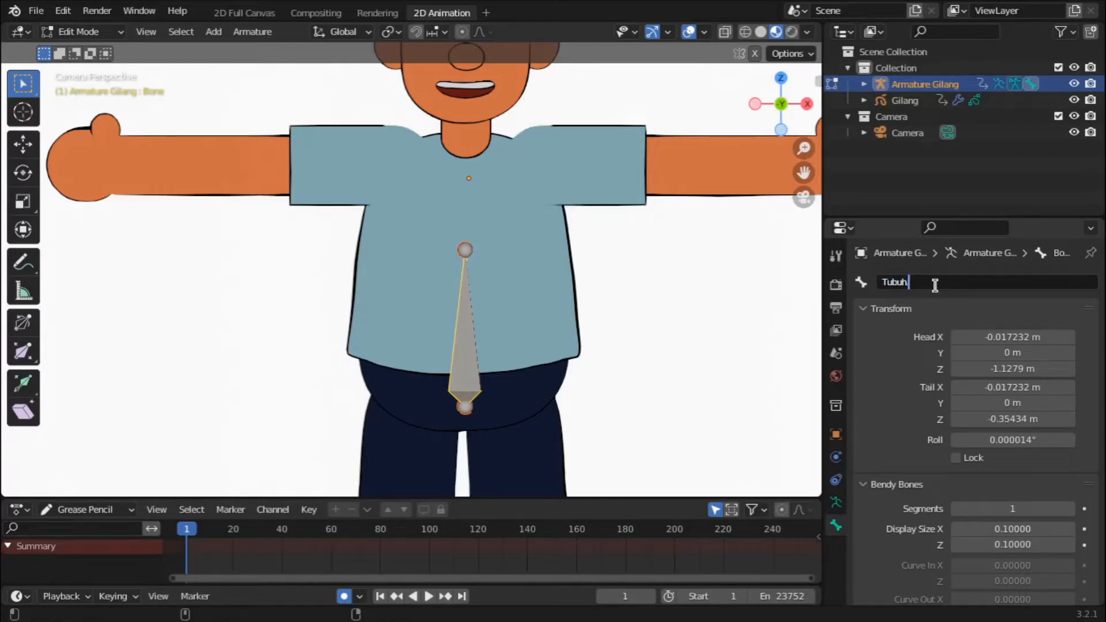
key("Return")
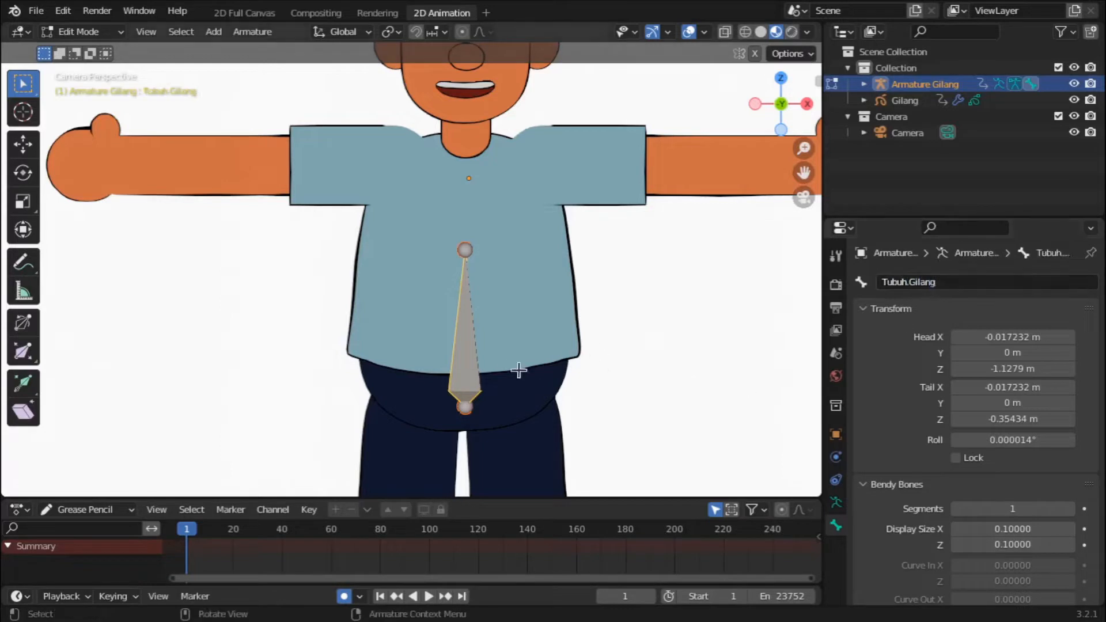
Duplicate the torso bone and move the copy up about 0.97 m along Z, over the neck and face.
scroll(507, 370, "down", 1)
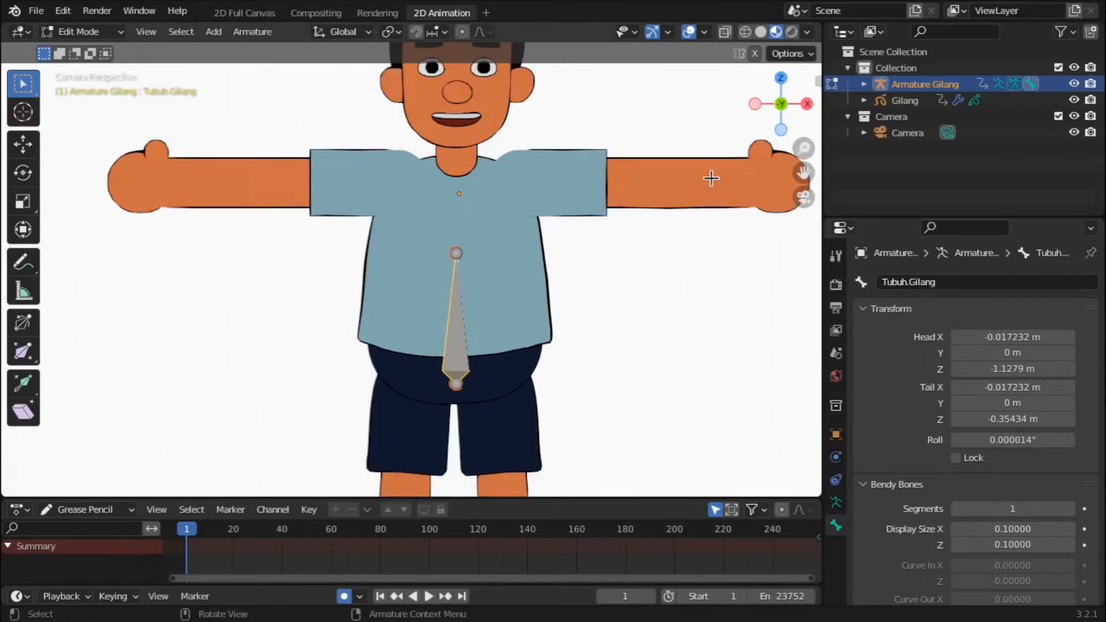
left_click_drag(804, 172, 809, 212)
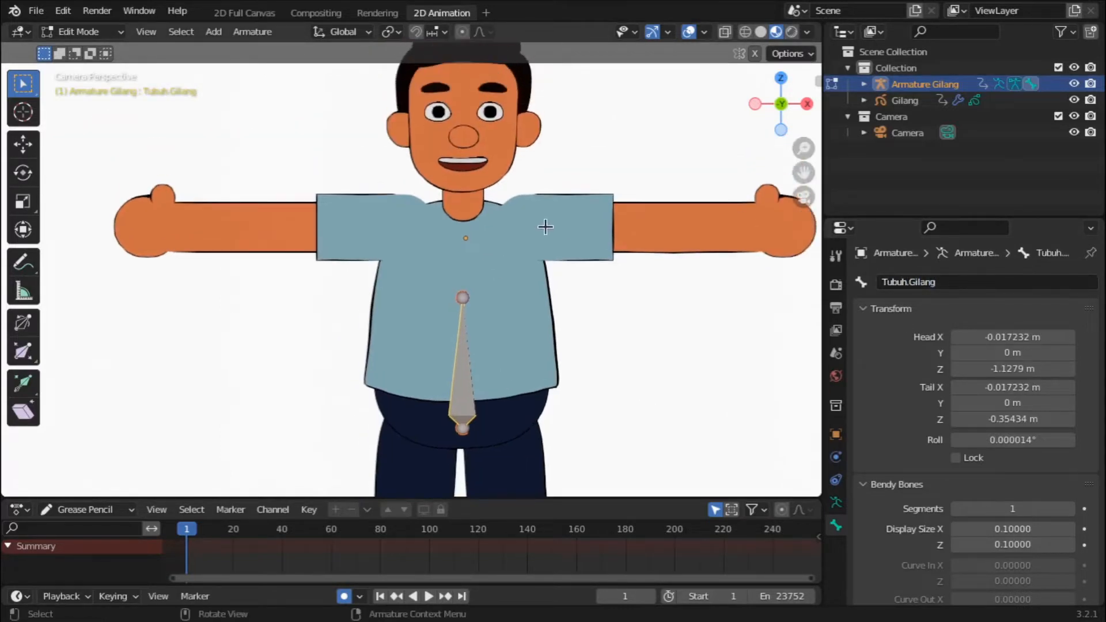
scroll(545, 227, "up", 2)
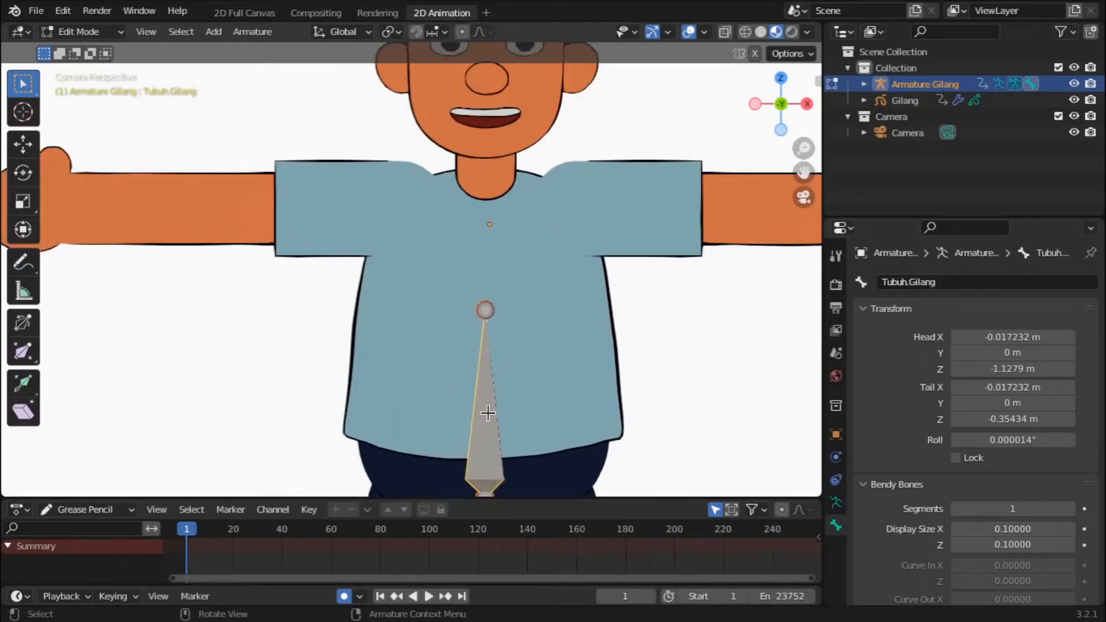
scroll(487, 412, "down", 2)
scroll(488, 412, "up", 2)
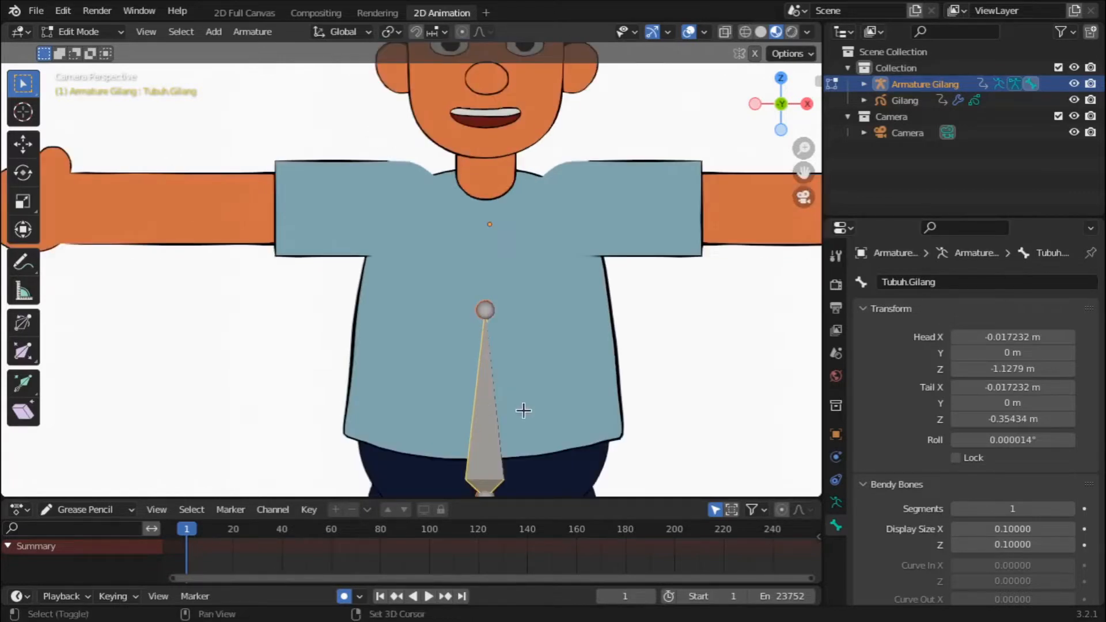
key("shift+d")
key("z")
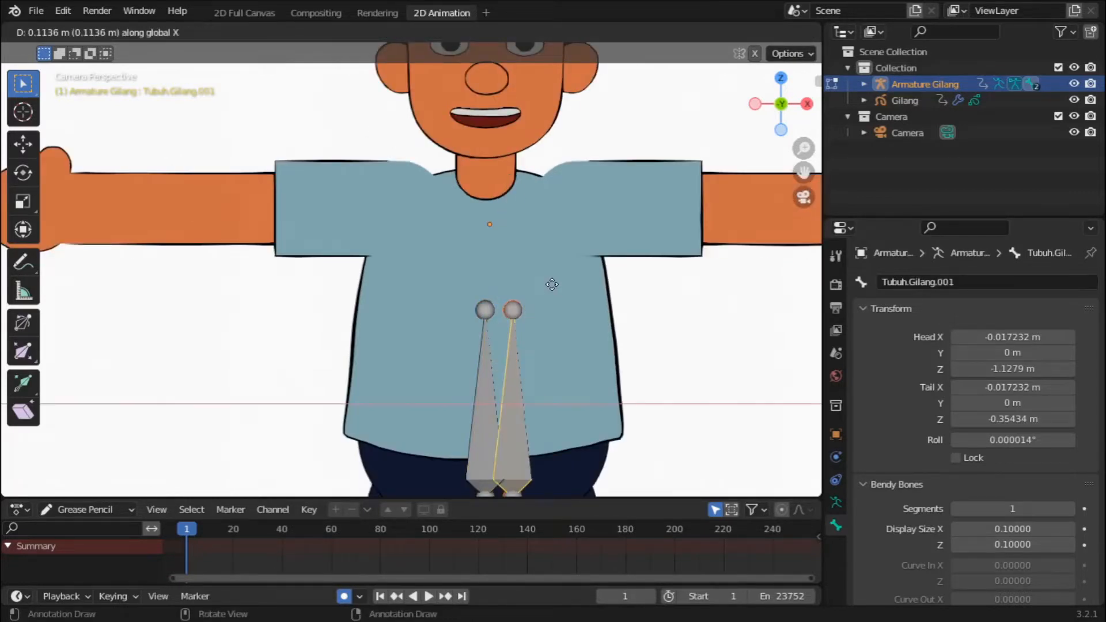
left_click(575, 166)
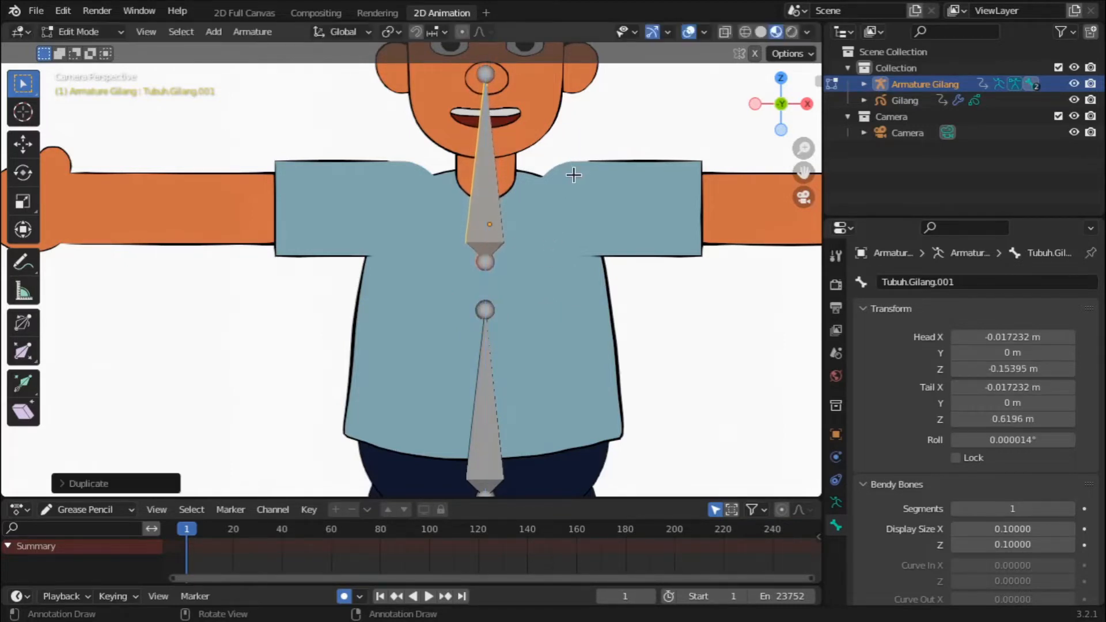
Scale the duplicated bone down to about 0.24 m long so it roughly fits the neck.
key("s")
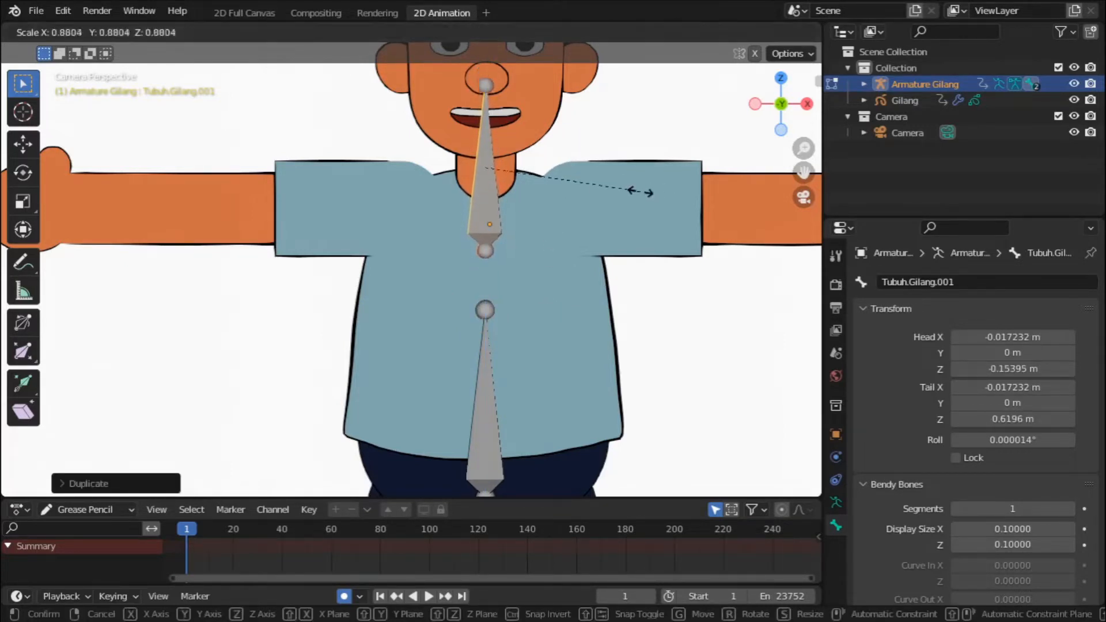
left_click(550, 181)
scroll(553, 188, "up", 2)
scroll(554, 188, "up", 1)
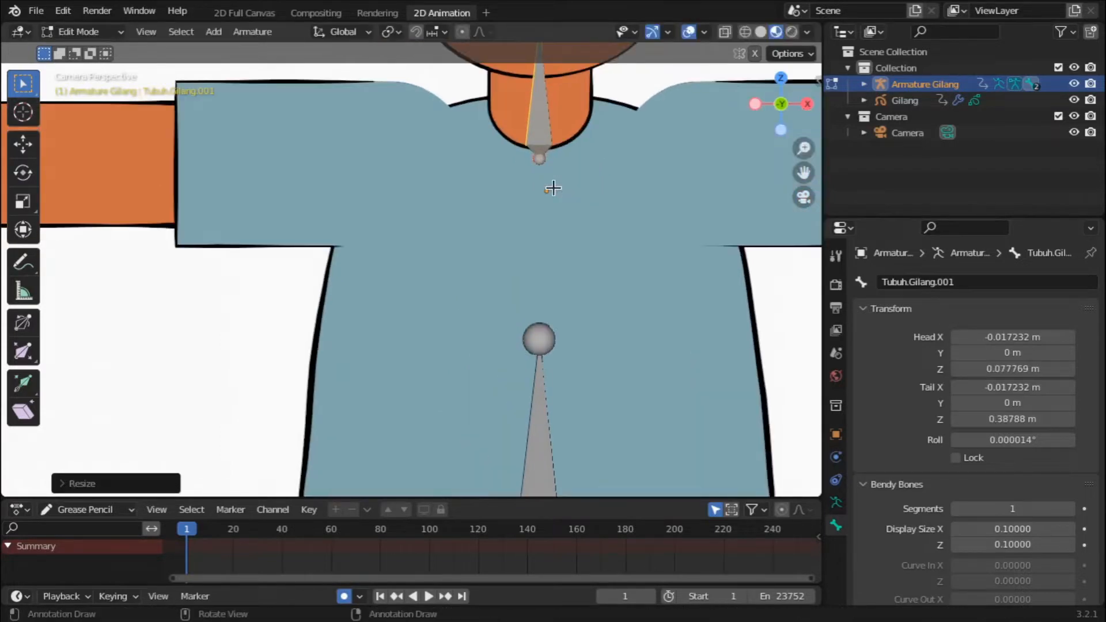
key("s")
left_click(691, 171)
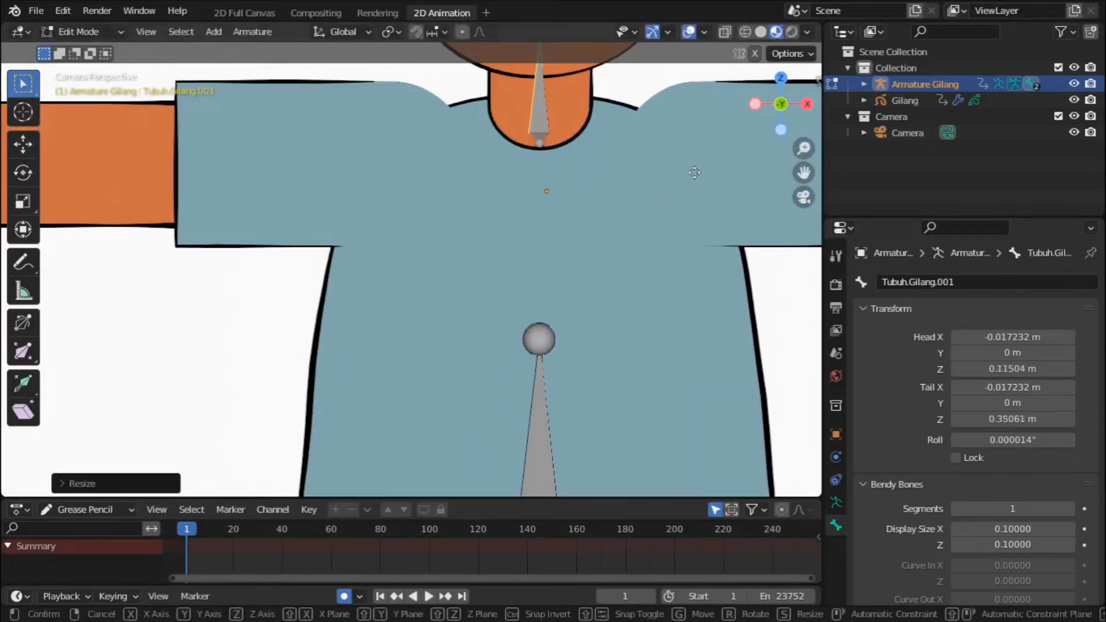
Move the neck bone along Z until its base sits on the neck's lower edge, at about Z 0.105 m.
key("g")
key("z")
left_click(699, 191)
left_click_drag(804, 172, 721, 299)
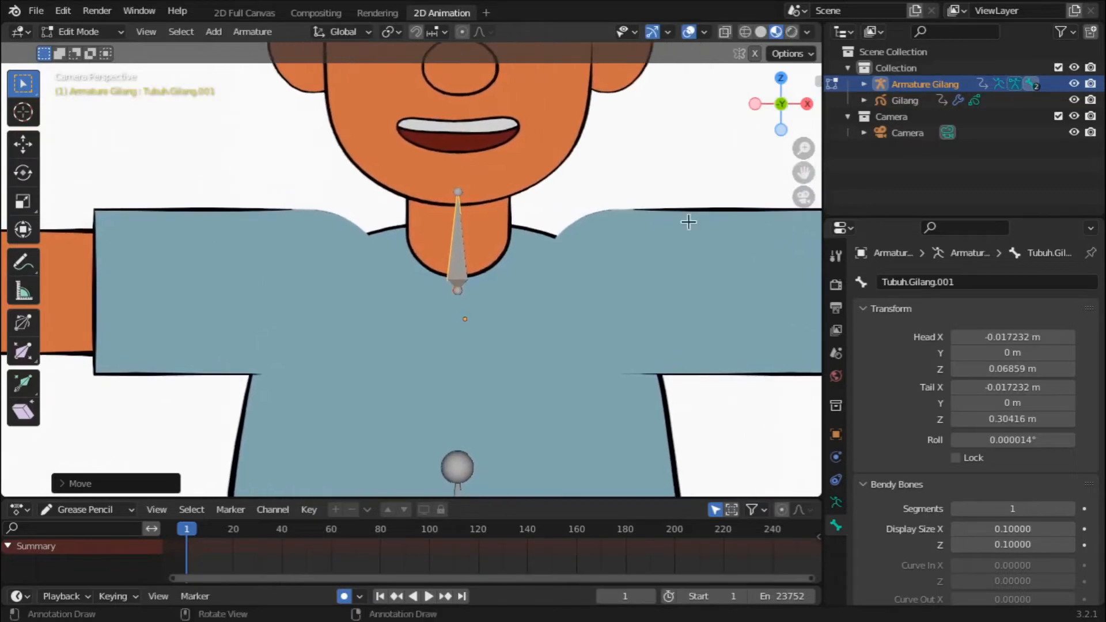
scroll(709, 235, "up", 3)
key("g")
key("z")
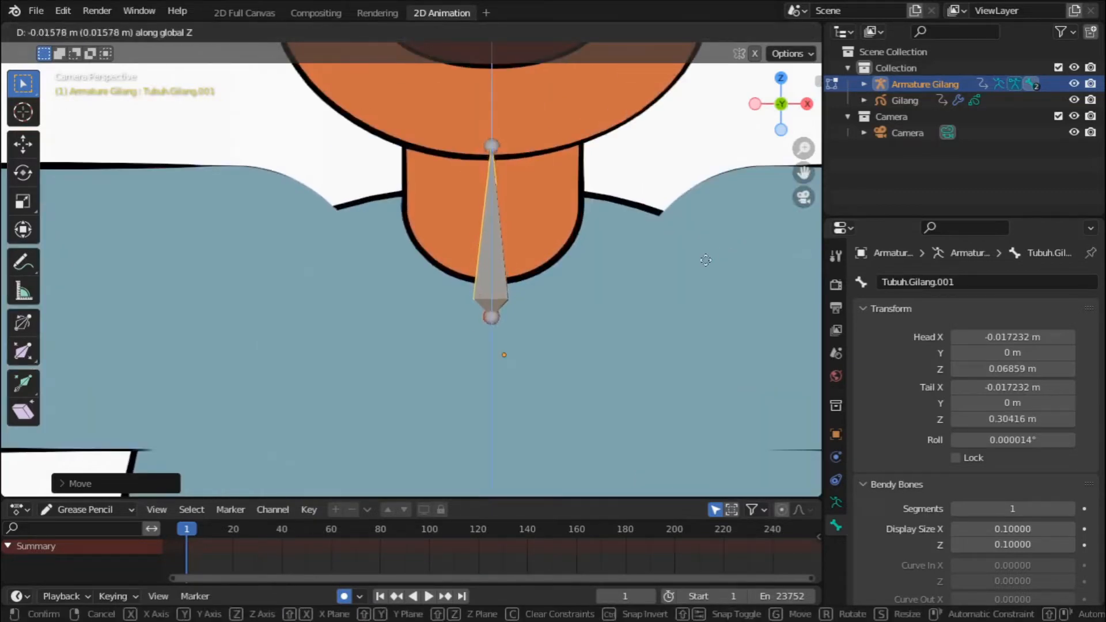
left_click(709, 223)
Lower only the neck bone's tip about 0.07 m along Z to the chin line.
left_click_drag(544, 143, 442, 78)
key("g")
key("z")
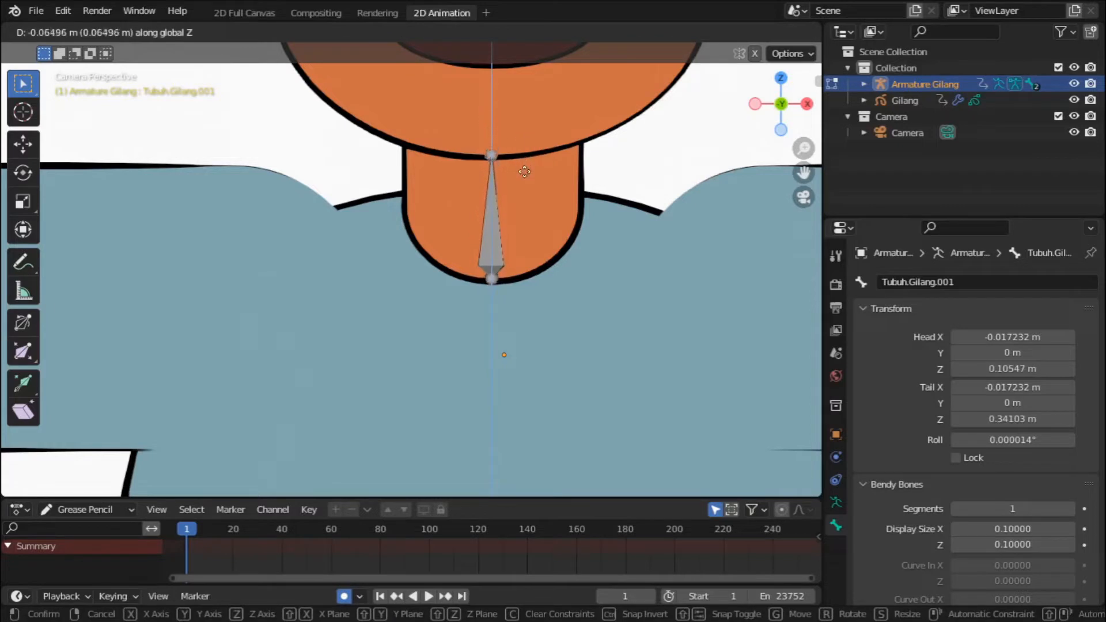
left_click(524, 168)
Rename the neck bone as Leher.Gilang.
left_click(490, 236)
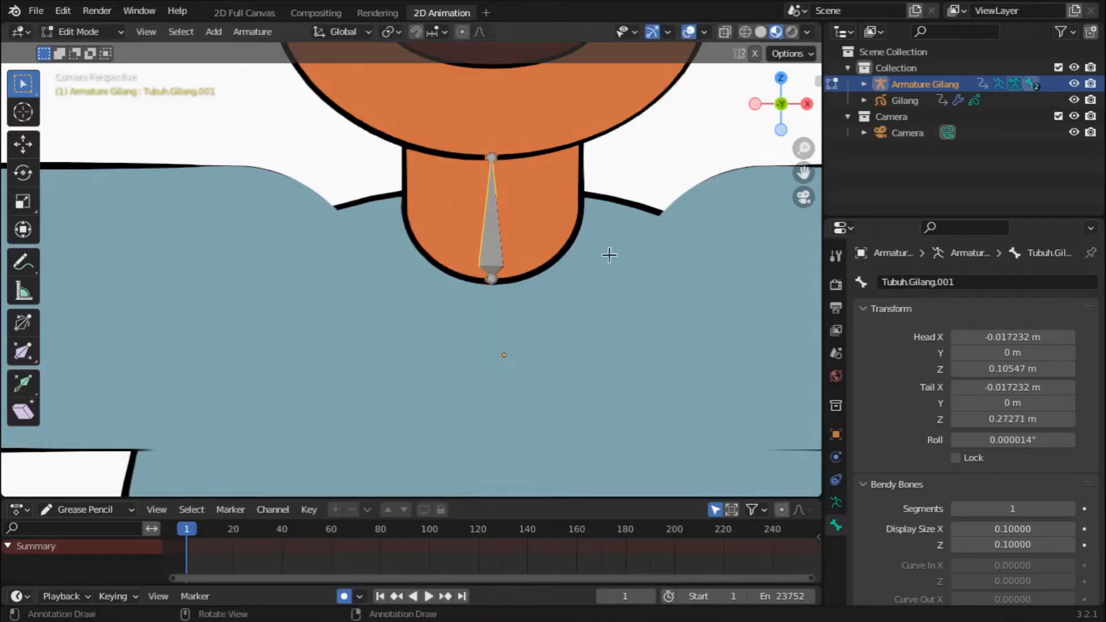
scroll(495, 240, "up", 1)
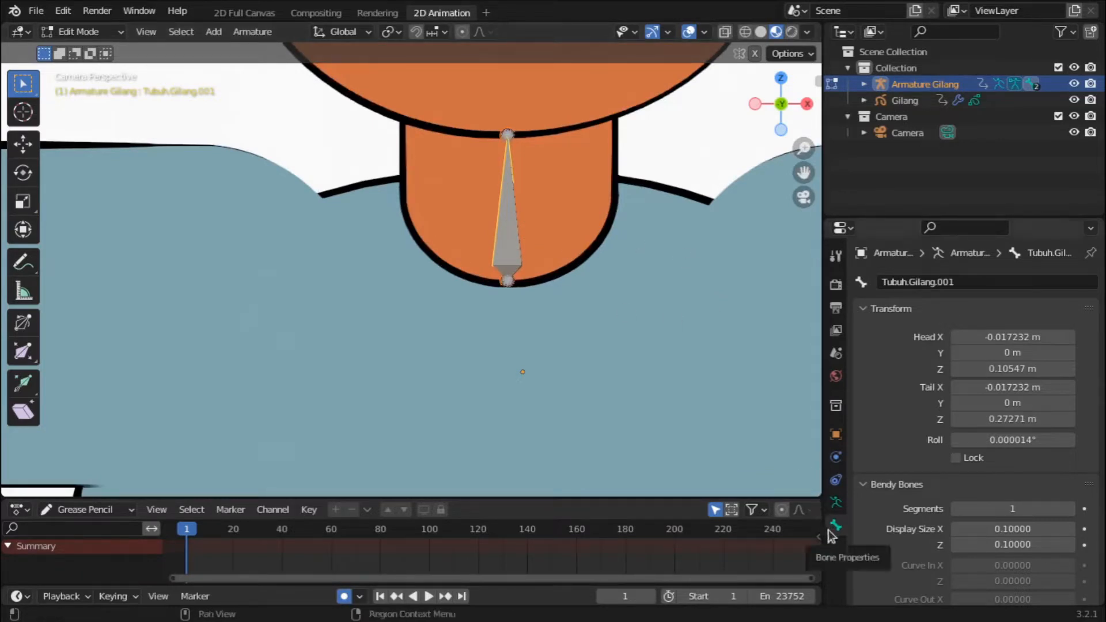
double_click(935, 282)
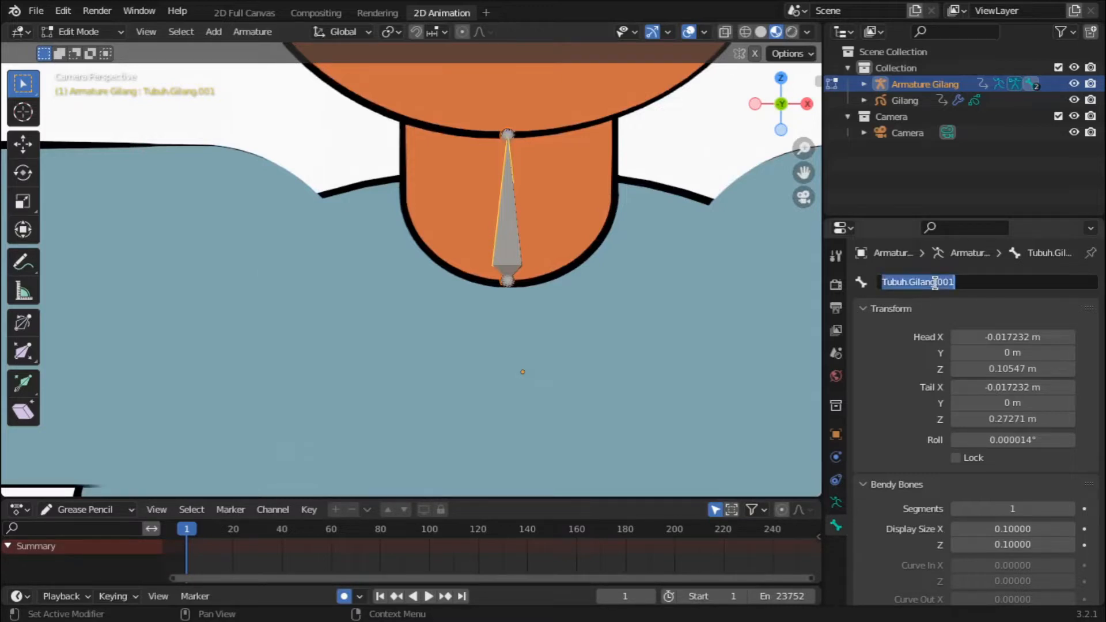
type("Leher")
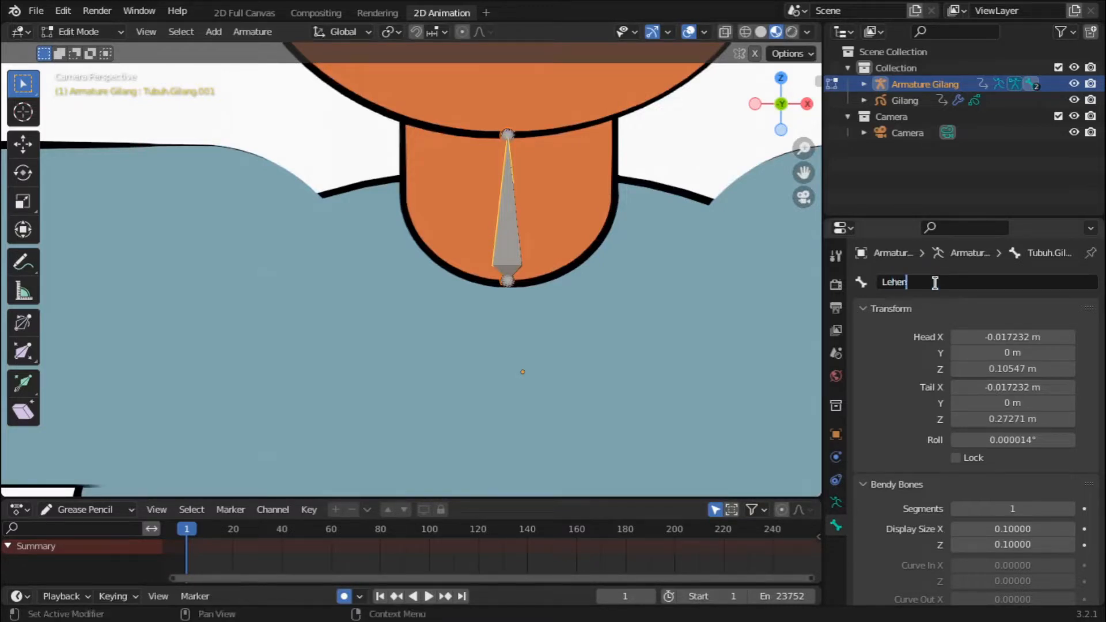
type(".Gilang")
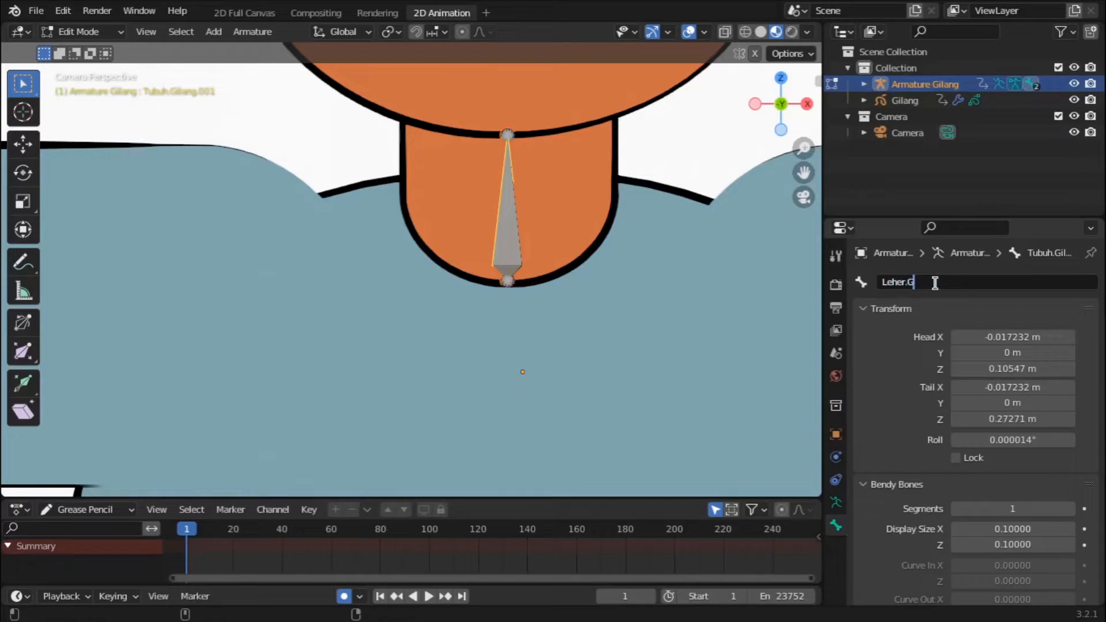
key("Return")
Extrude a head bone about 0.11 m long straight up along Z from the neck bone's tip.
scroll(667, 279, "down", 5)
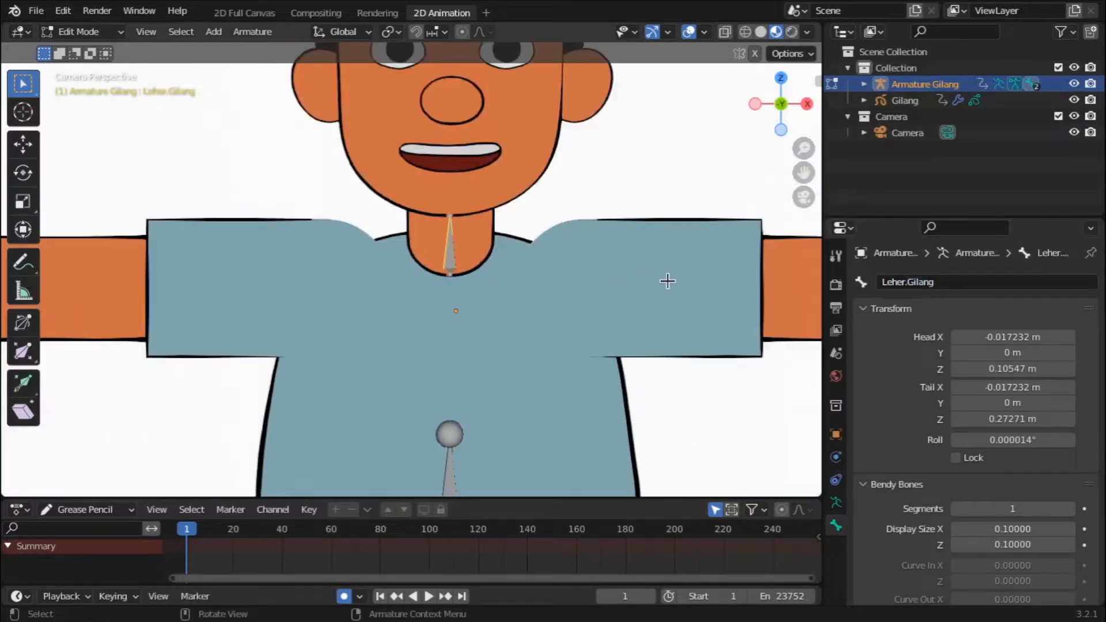
left_click_drag(807, 181, 798, 250)
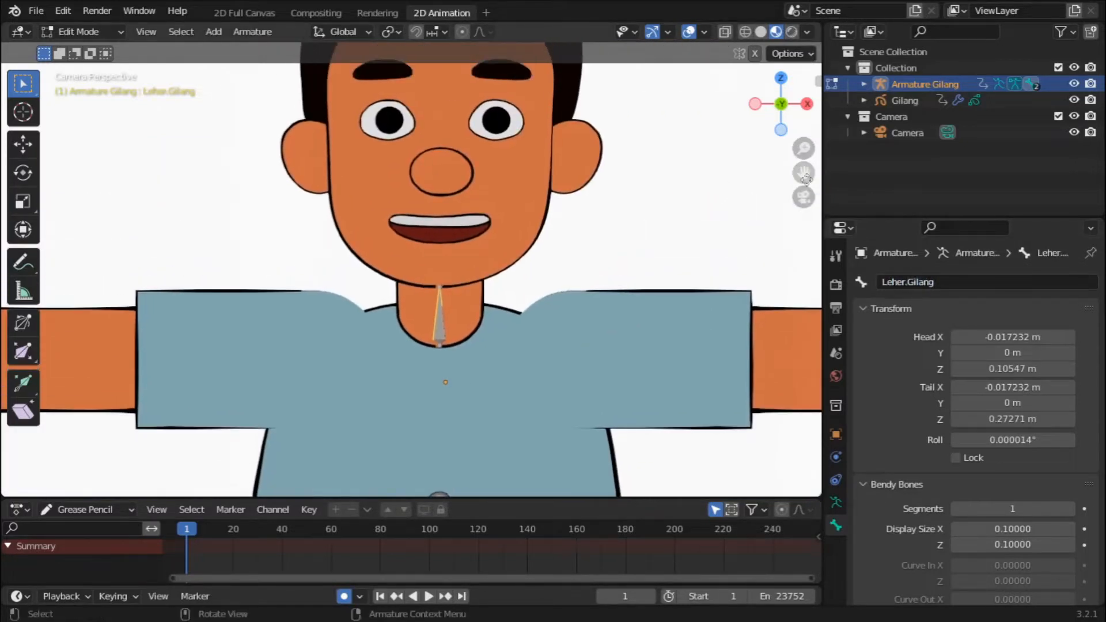
scroll(616, 284, "down", 5)
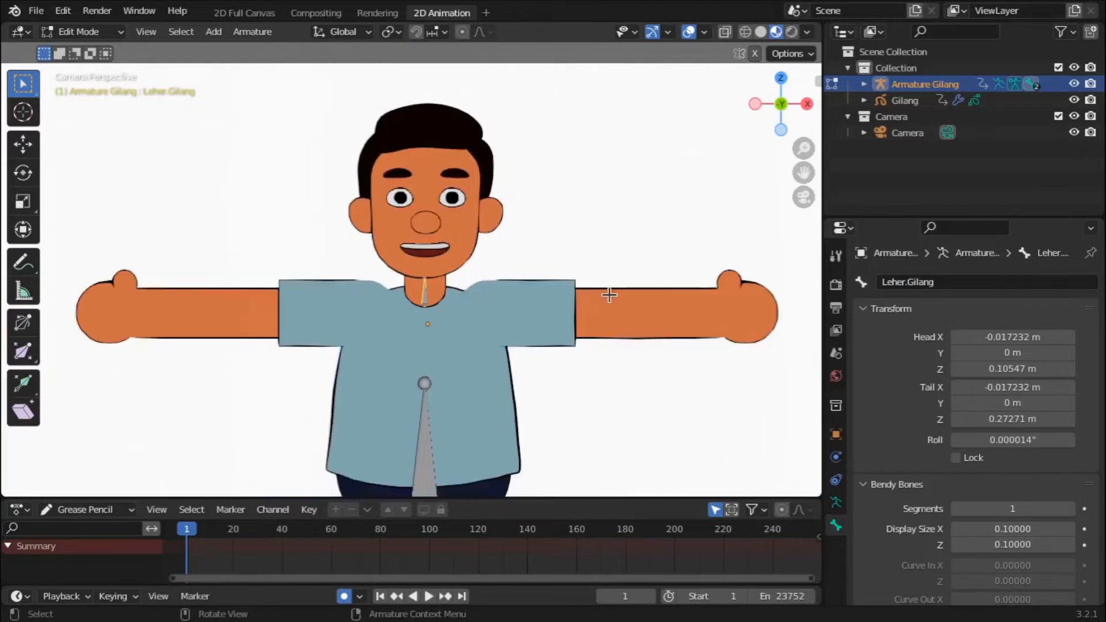
scroll(609, 295, "up", 3)
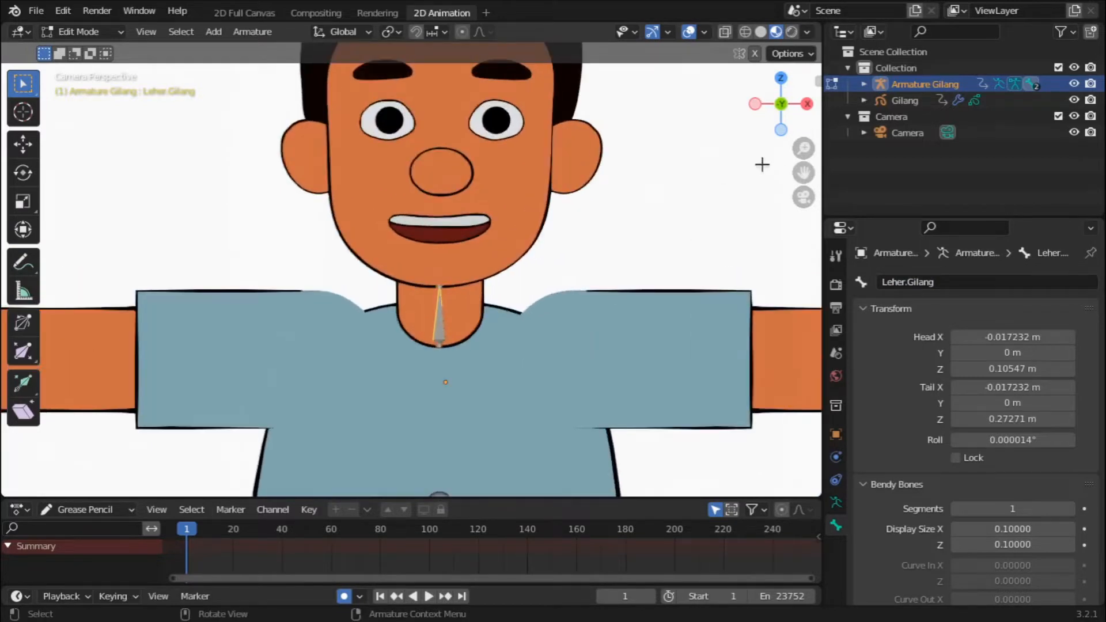
left_click_drag(803, 172, 803, 218)
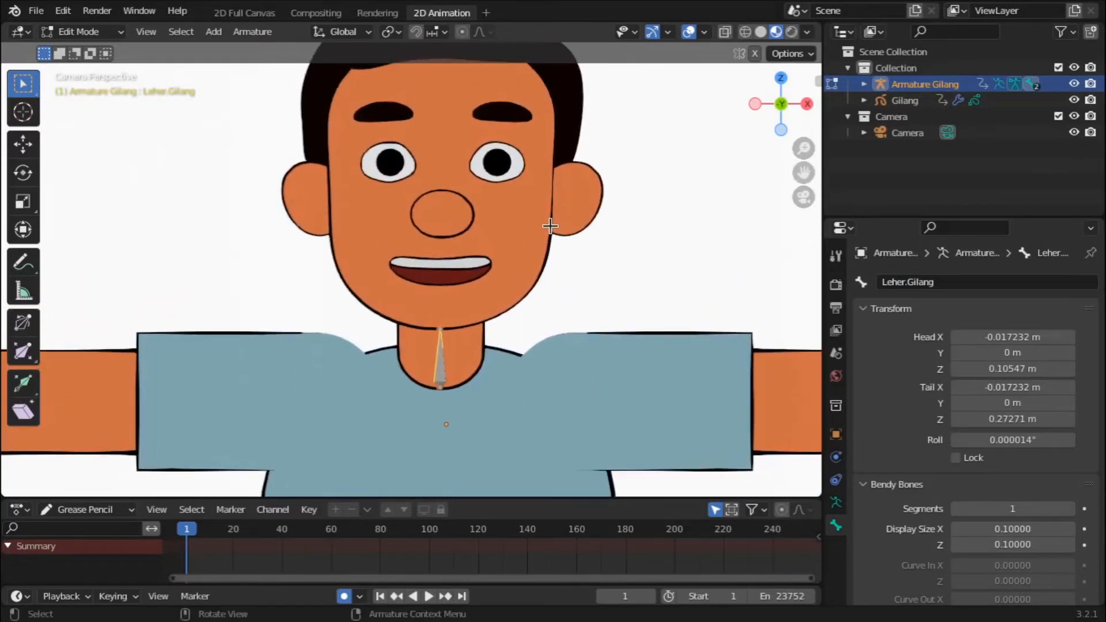
scroll(550, 226, "up", 3)
key("b")
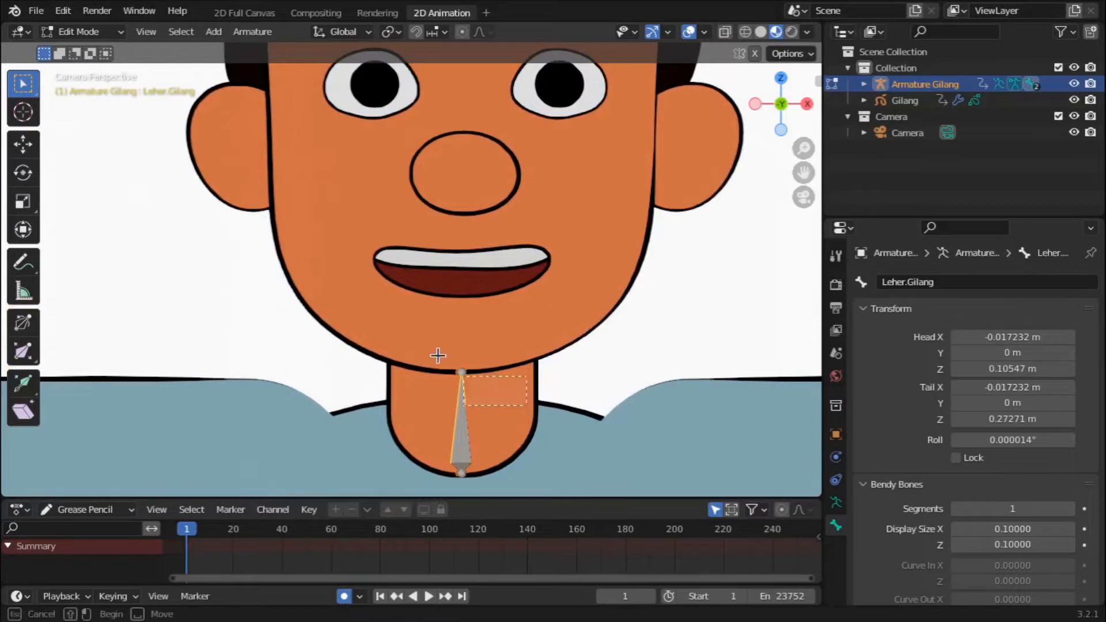
left_click_drag(438, 355, 428, 347)
scroll(428, 347, "down", 3)
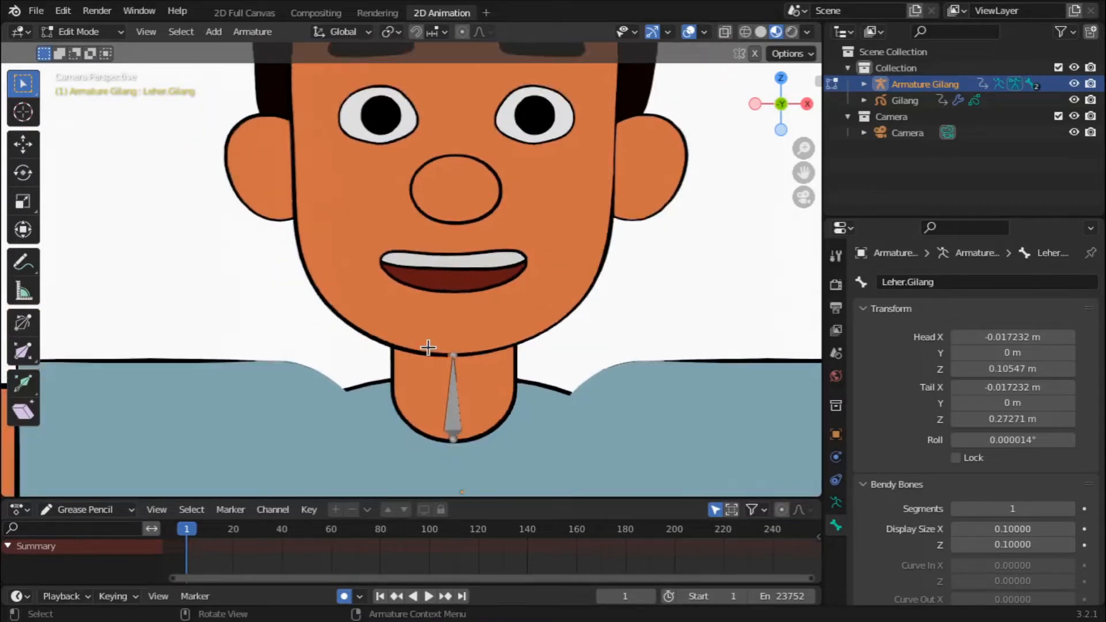
scroll(437, 385, "up", 1)
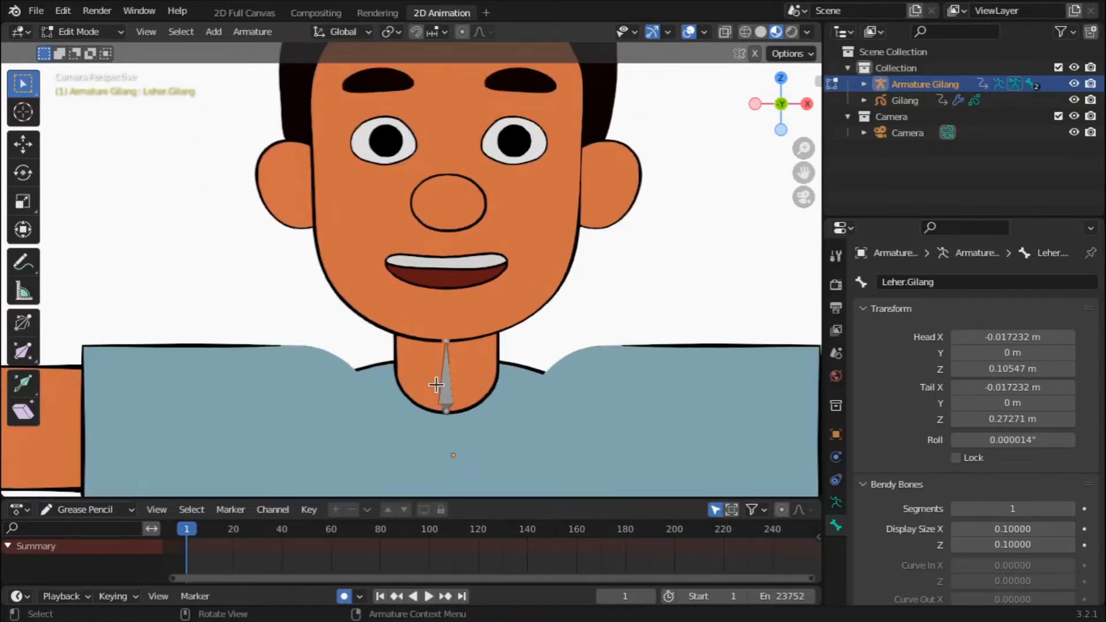
scroll(449, 354, "up", 2)
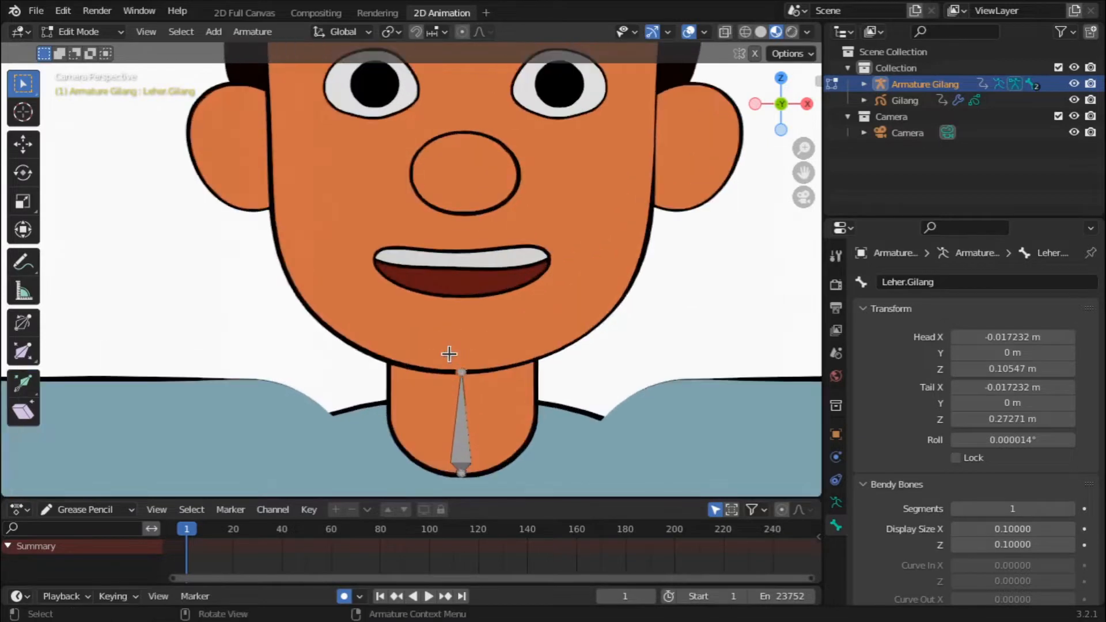
left_click_drag(488, 392, 436, 339)
key("e")
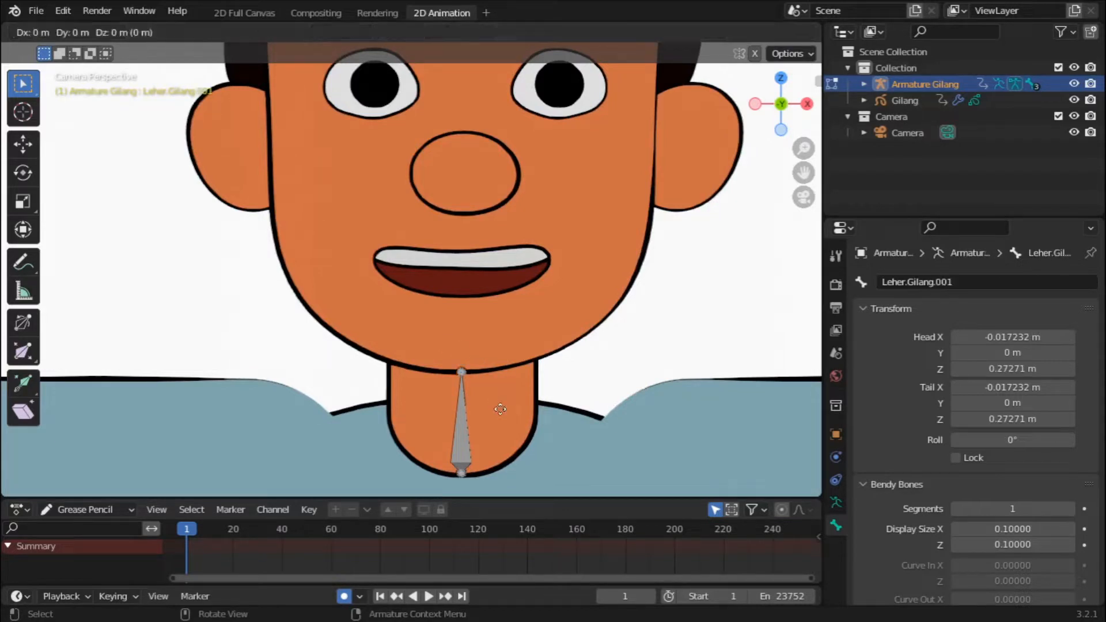
key("z")
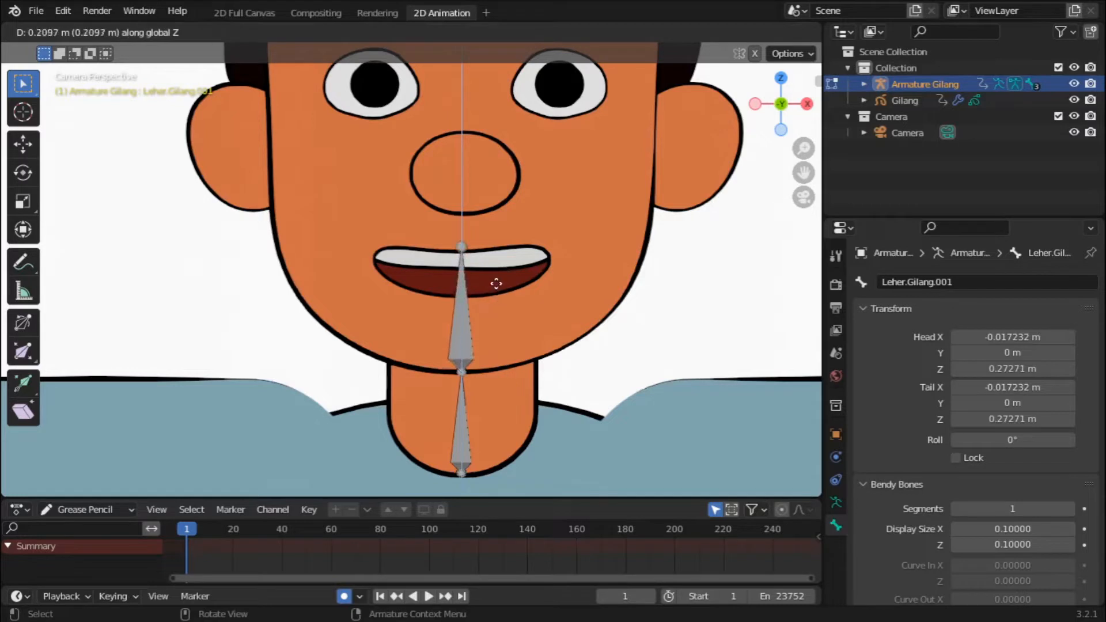
left_click(498, 338)
key("g")
key("z")
left_click(500, 342)
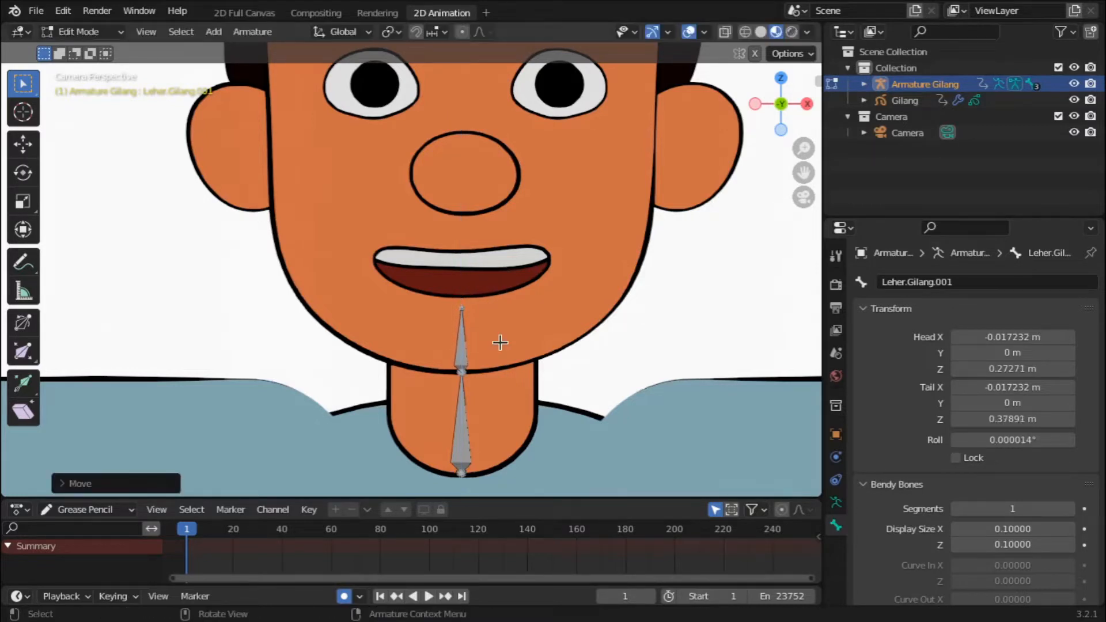
Rename the new head bone as Kepala.Gilang.
left_click(460, 353)
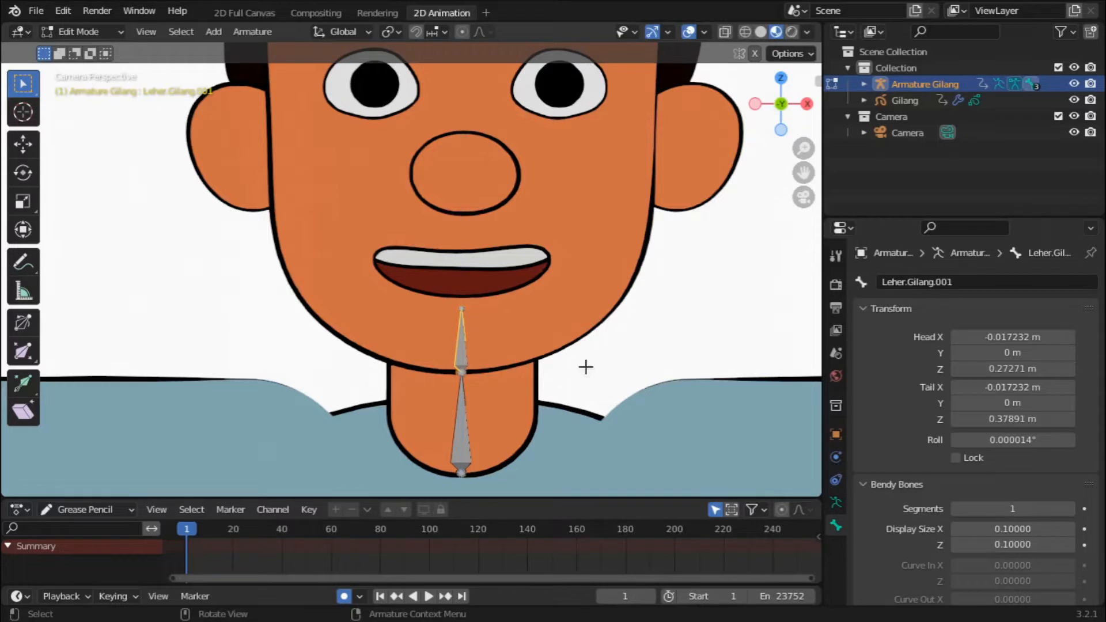
left_click(1013, 285)
type("Kepala")
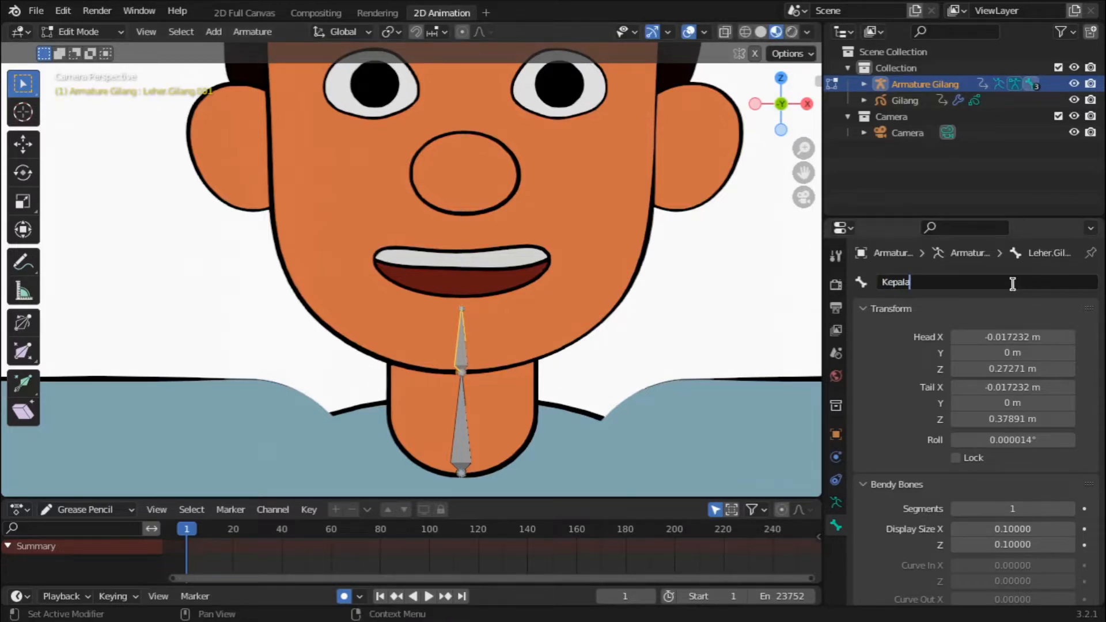
type(".Gilang")
key("Return")
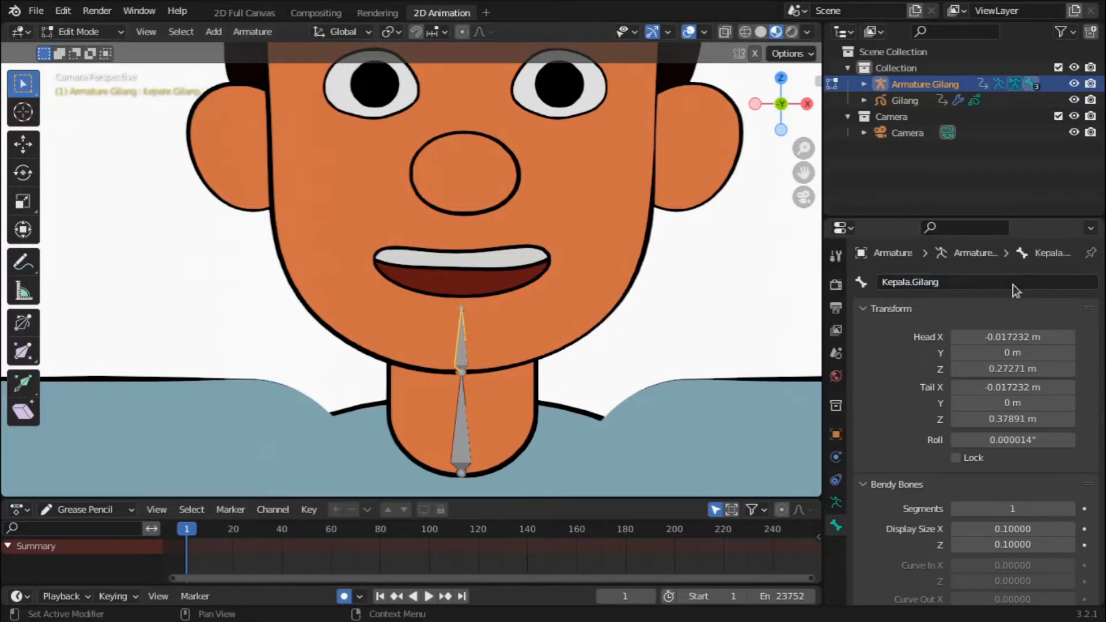
Add a separate single bone to the armature for the character's left arm.
scroll(747, 383, "down", 3)
scroll(746, 383, "down", 4)
scroll(746, 383, "up", 1)
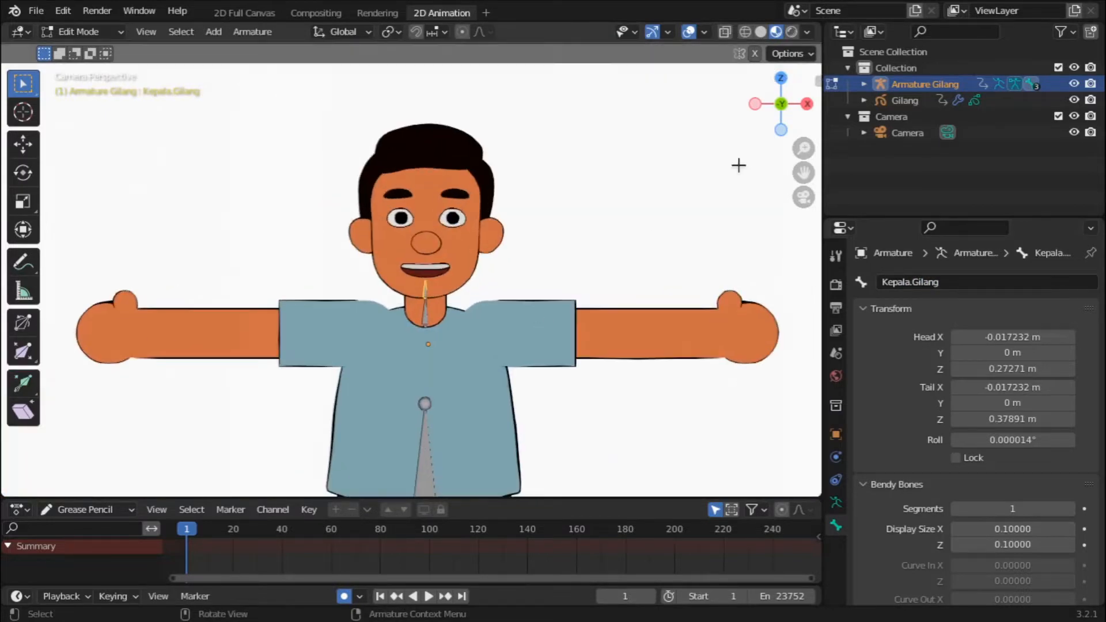
left_click_drag(804, 173, 800, 56)
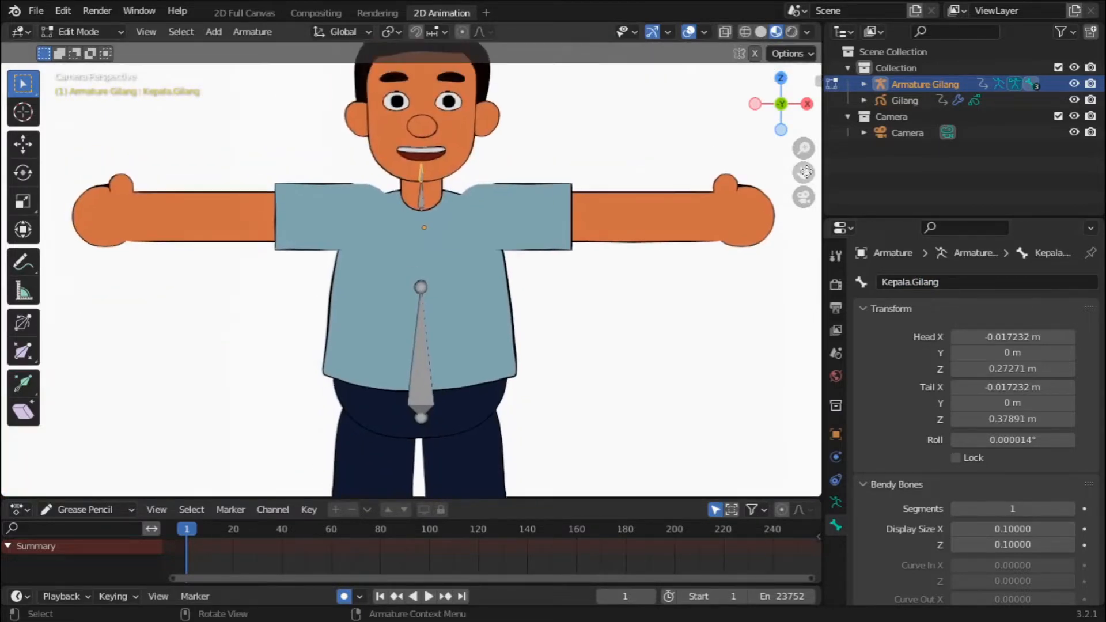
left_click(526, 236)
scroll(527, 235, "up", 2)
left_click_drag(803, 172, 650, 271)
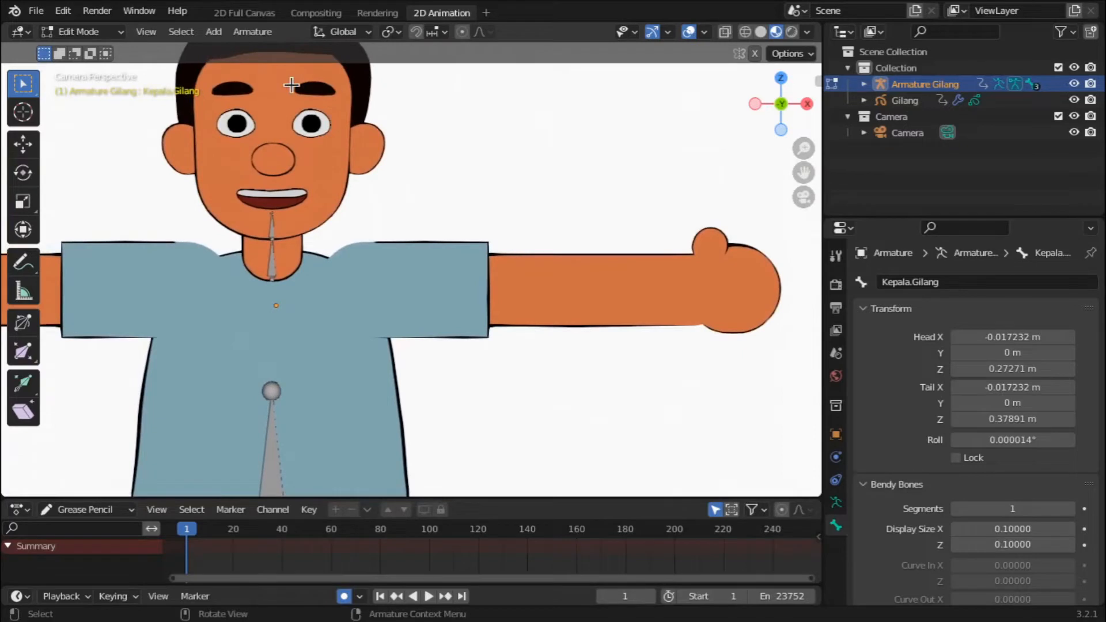
left_click(217, 32)
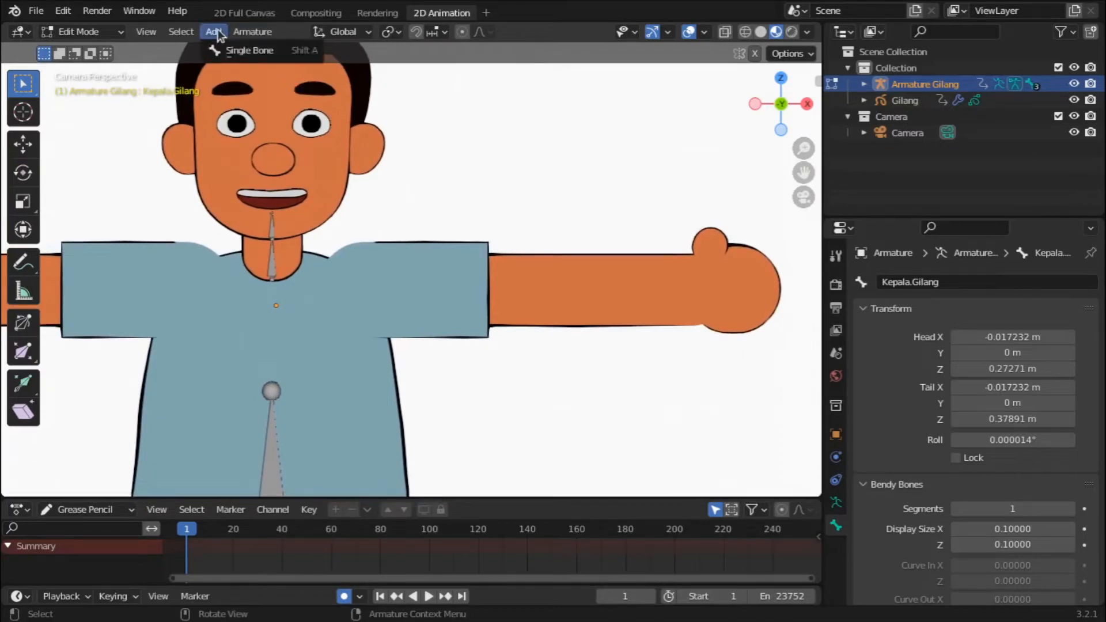
left_click(272, 52)
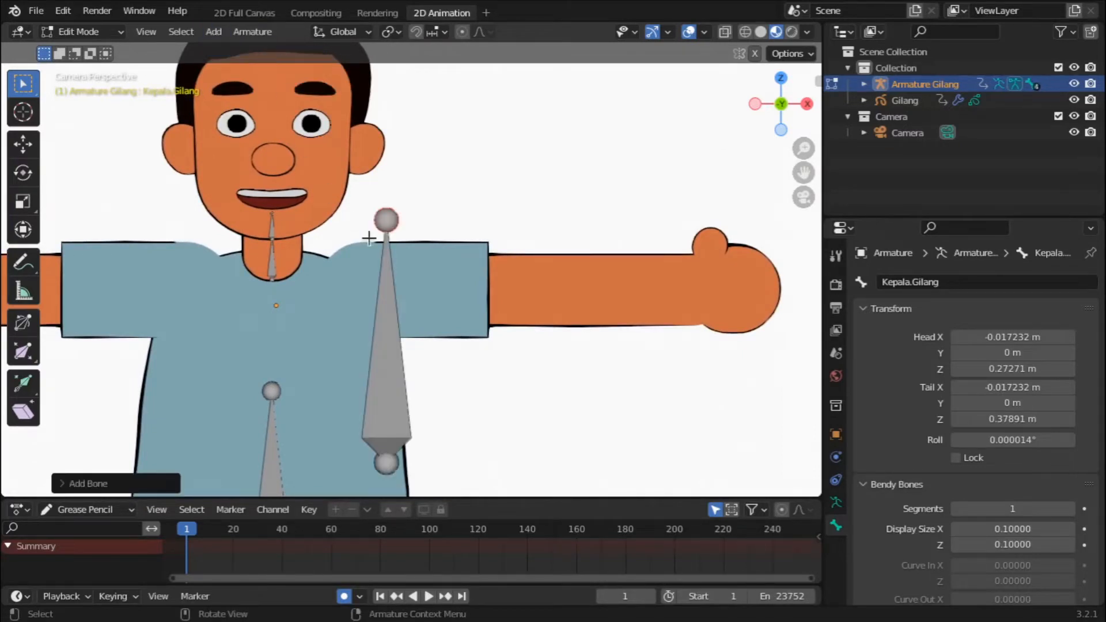
Rotate the new arm bone 90° so it lies horizontal and scale it down to about 0.72 m long.
left_click(392, 381)
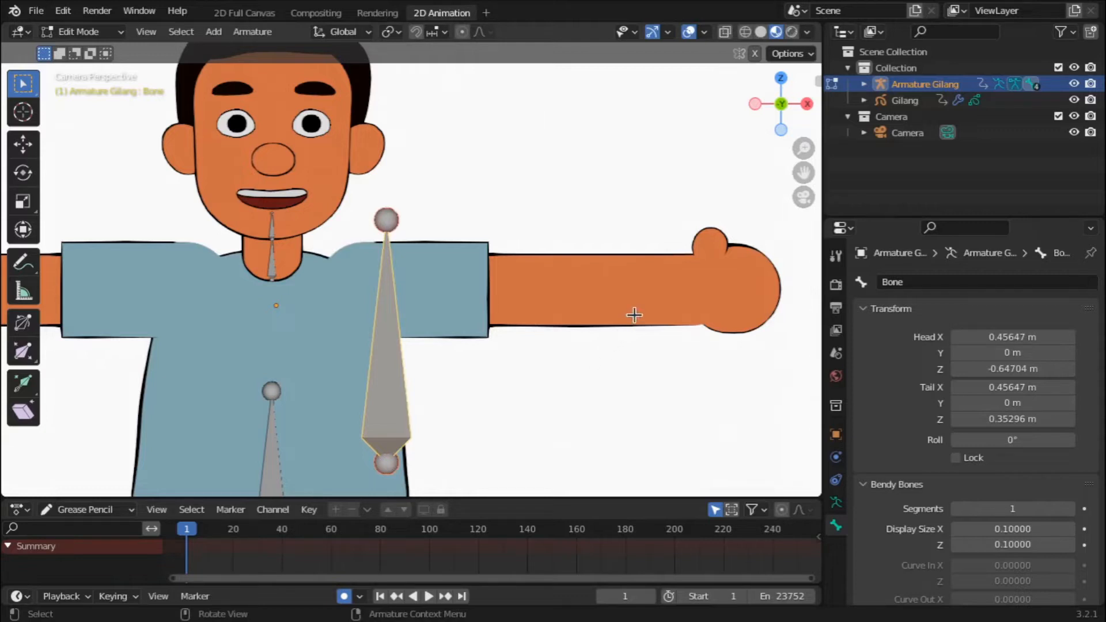
type("r")
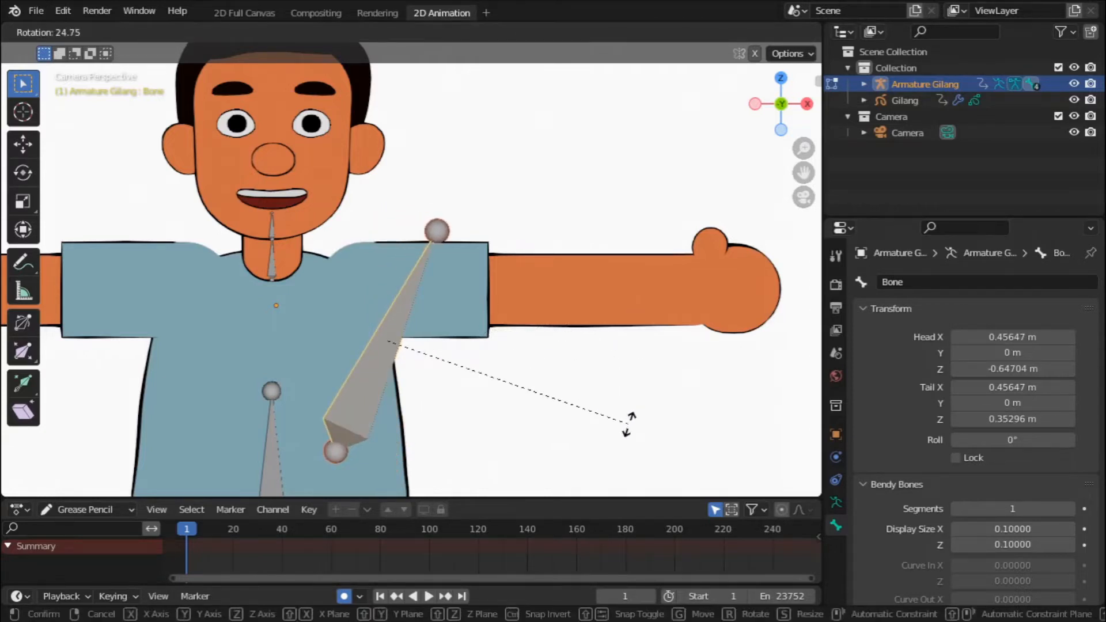
type("90")
key("Return")
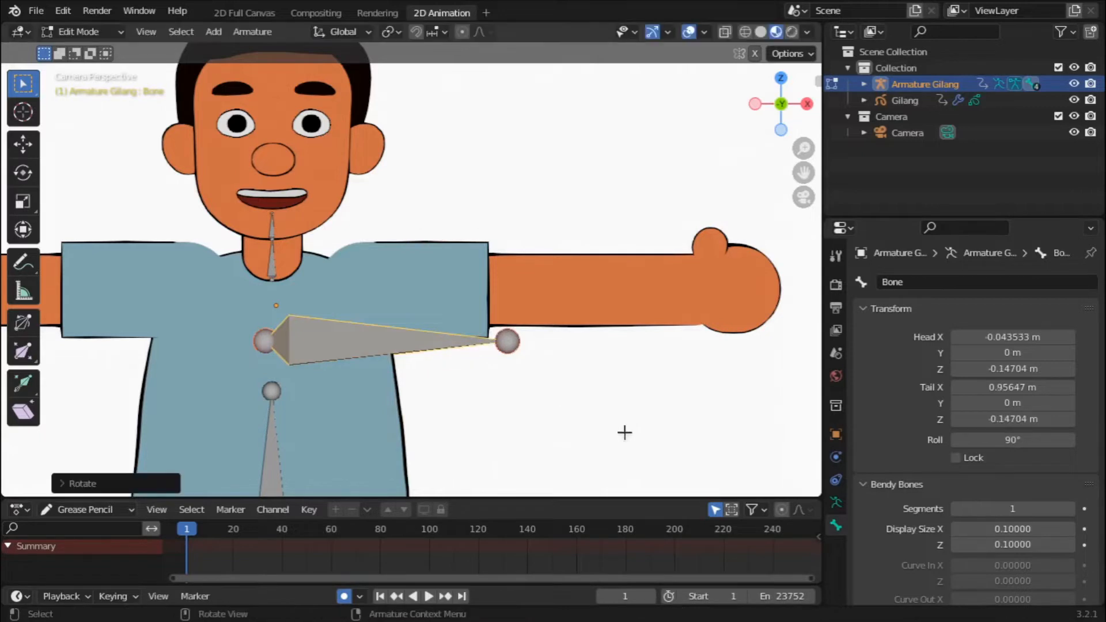
key("s")
left_click(552, 424)
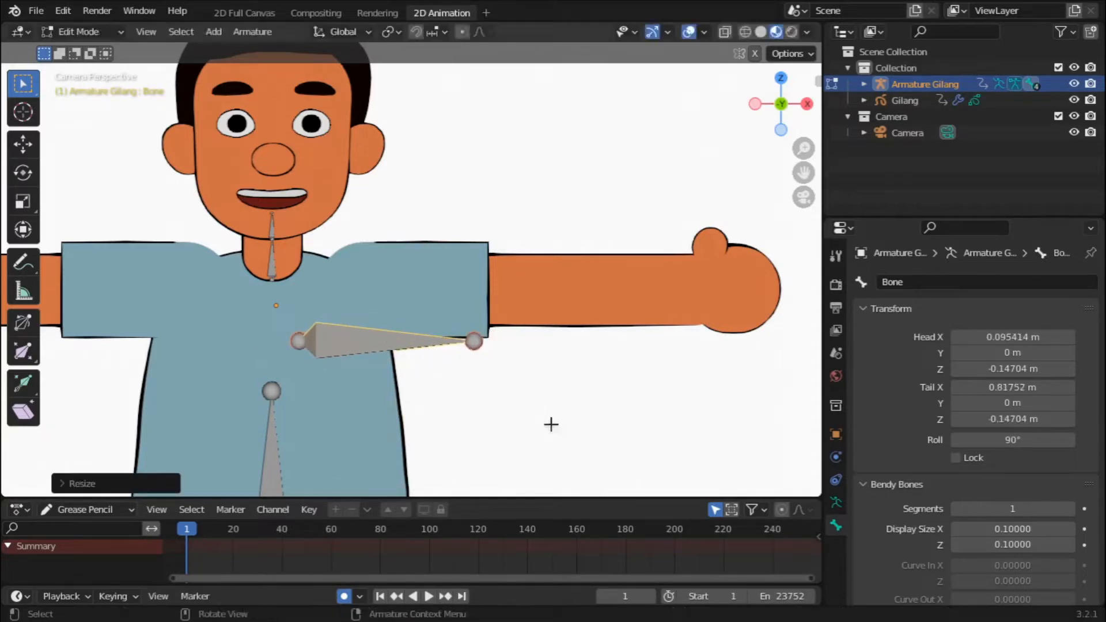
Move the arm bone into the left sleeve, with its base at about X 0.249 m and Z 0.078 m.
key("g")
left_click(577, 369)
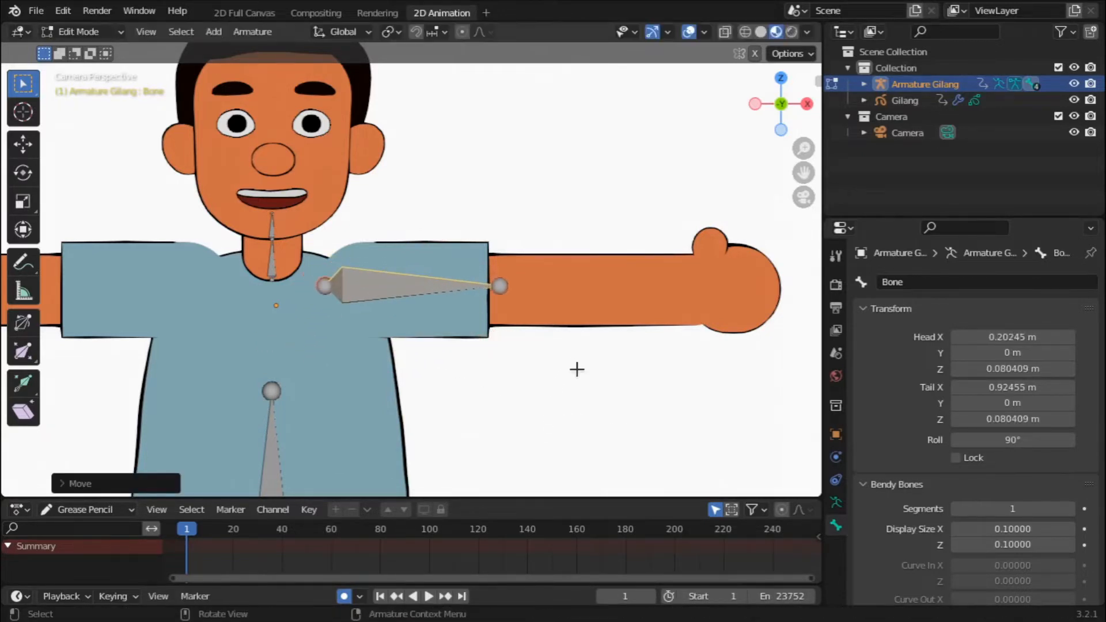
scroll(576, 369, "up", 4)
key("g")
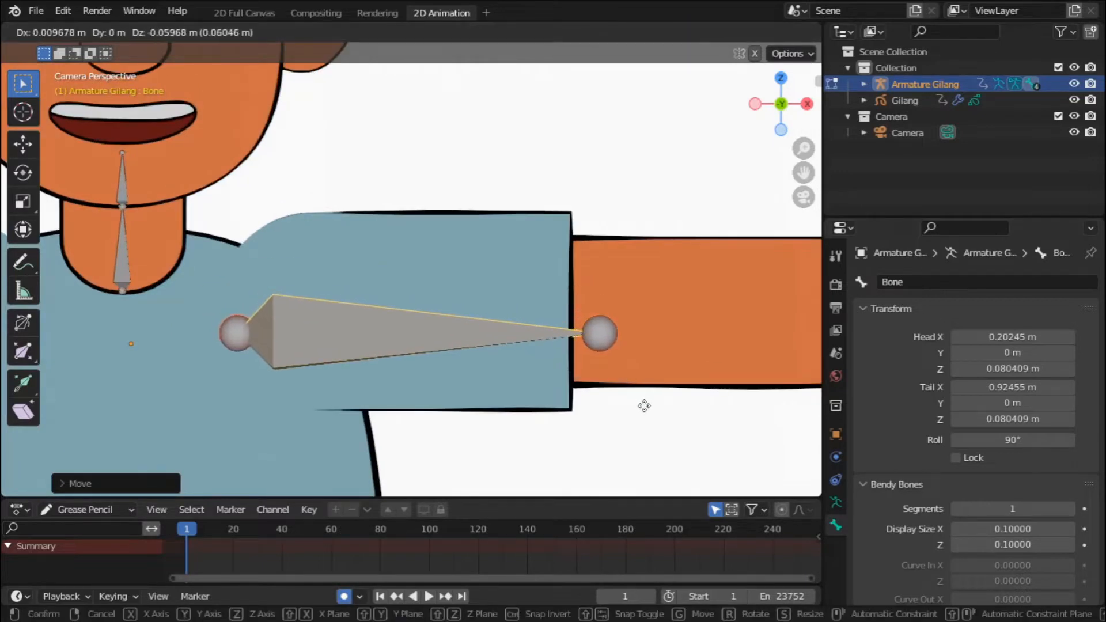
left_click(651, 392)
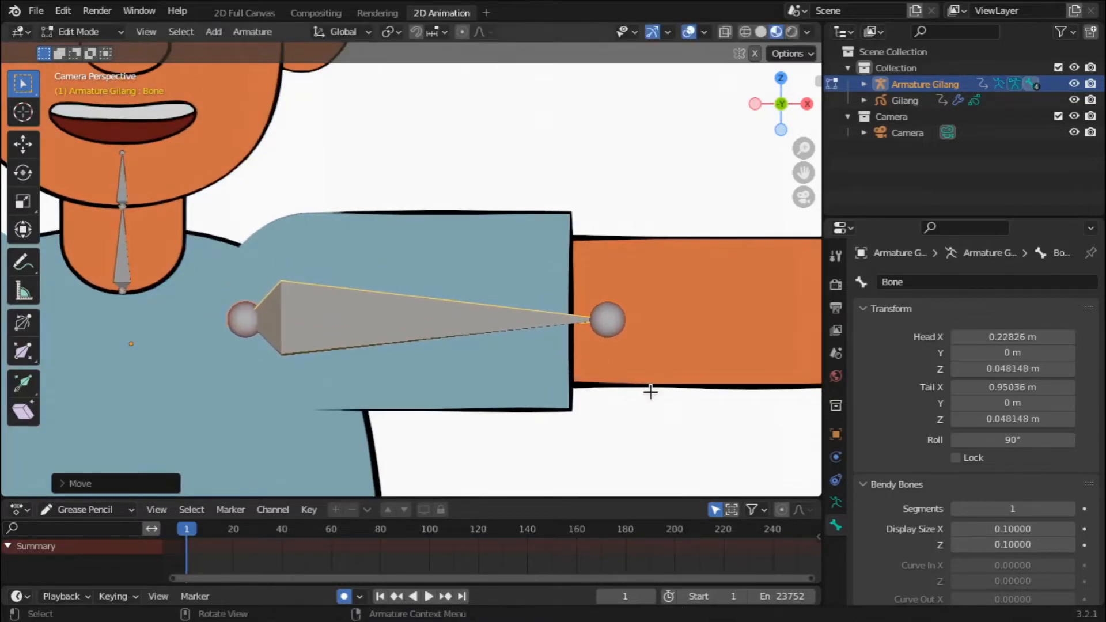
scroll(676, 386, "down", 2)
key("g")
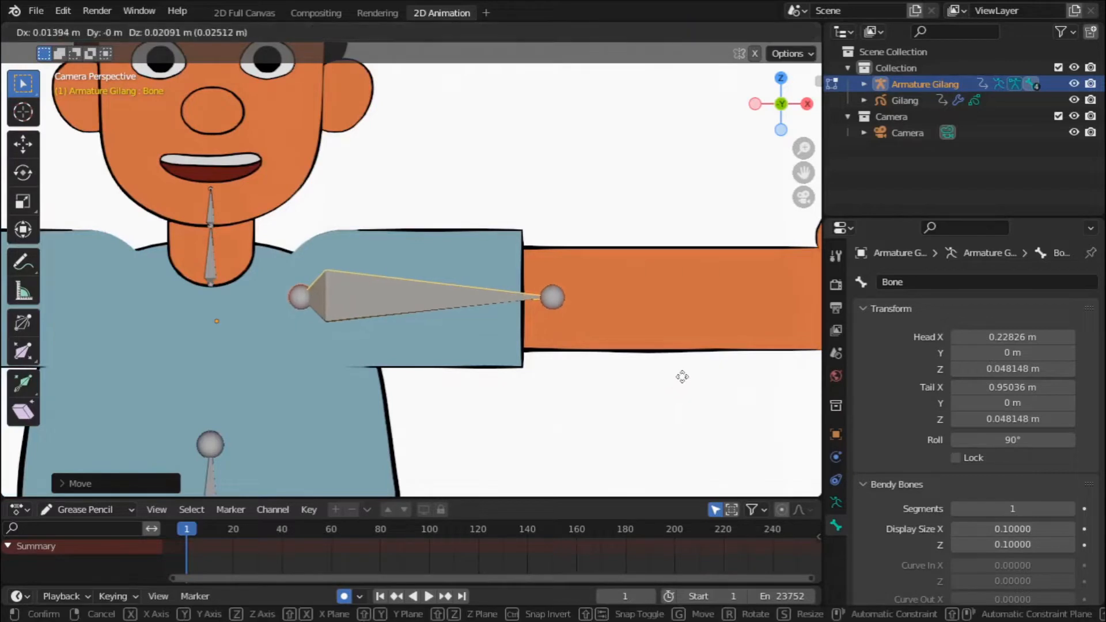
left_click(682, 375)
Shorten the upper arm bone by moving only its tip along X to about 0.934 m, just past the sleeve's edge.
left_click_drag(599, 327, 521, 270)
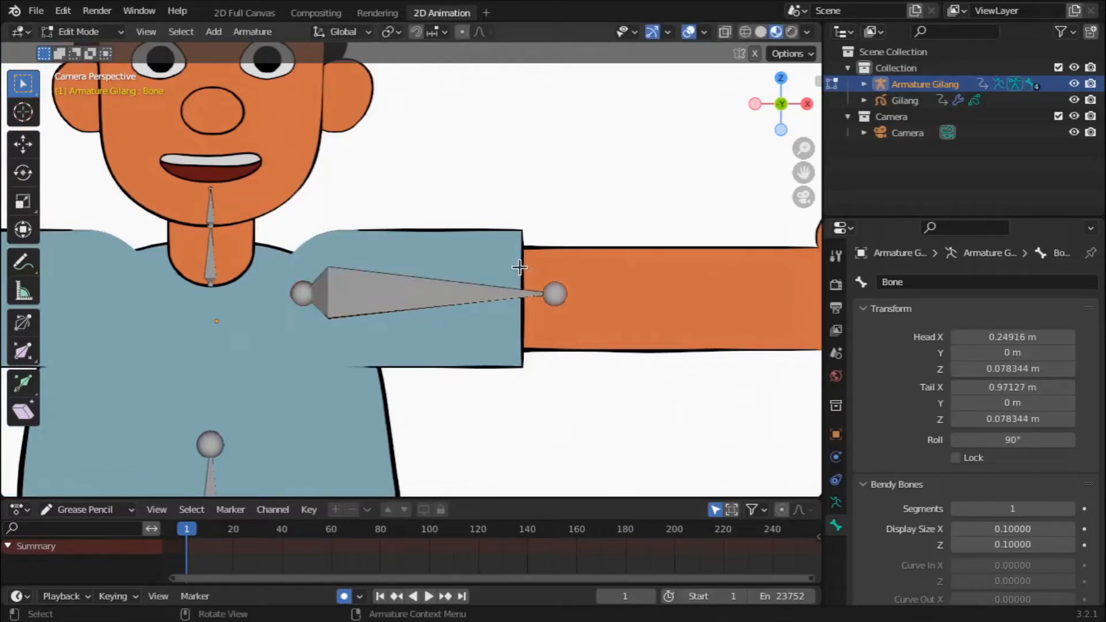
key("g")
key("x")
left_click(564, 292)
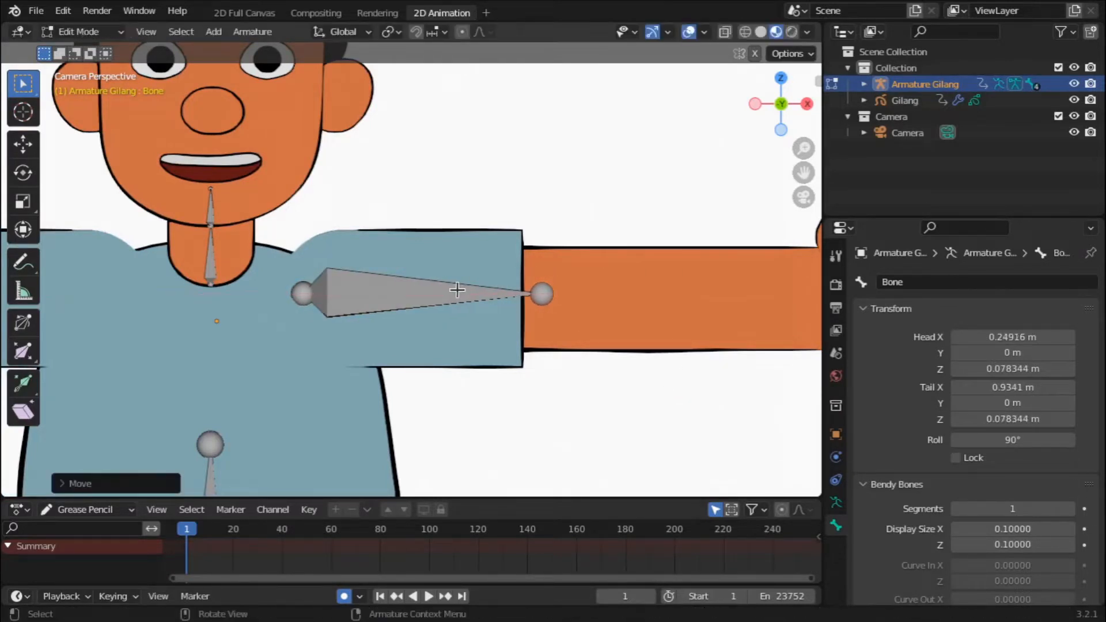
left_click(380, 280)
left_click(427, 239)
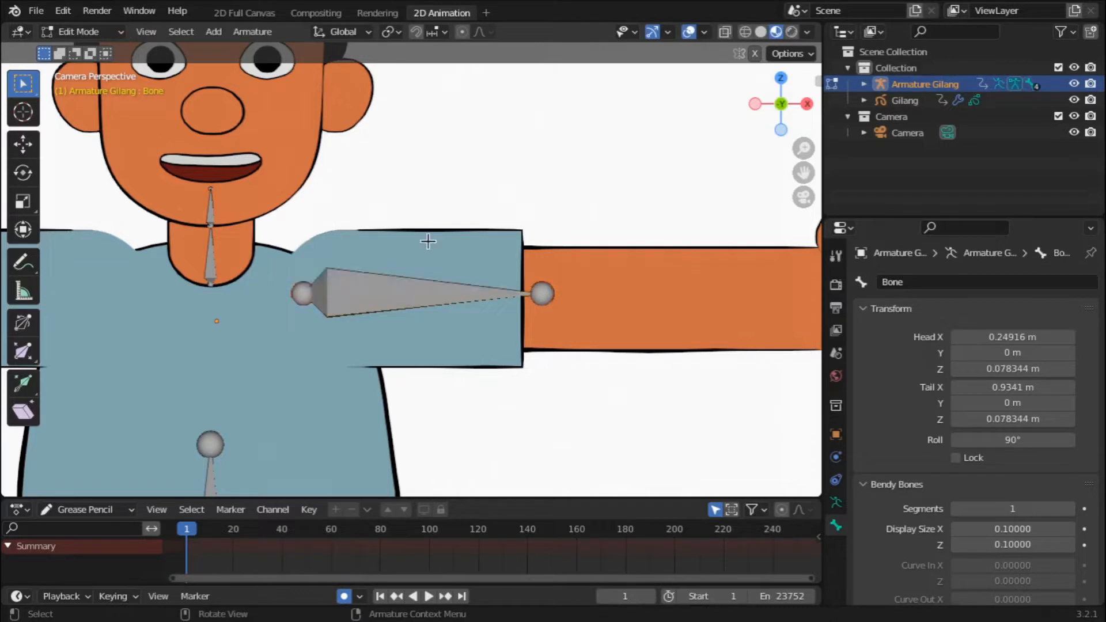
Rename the upper arm bone as Lengan.Kiri.Atas.Gilang.
left_click(384, 299)
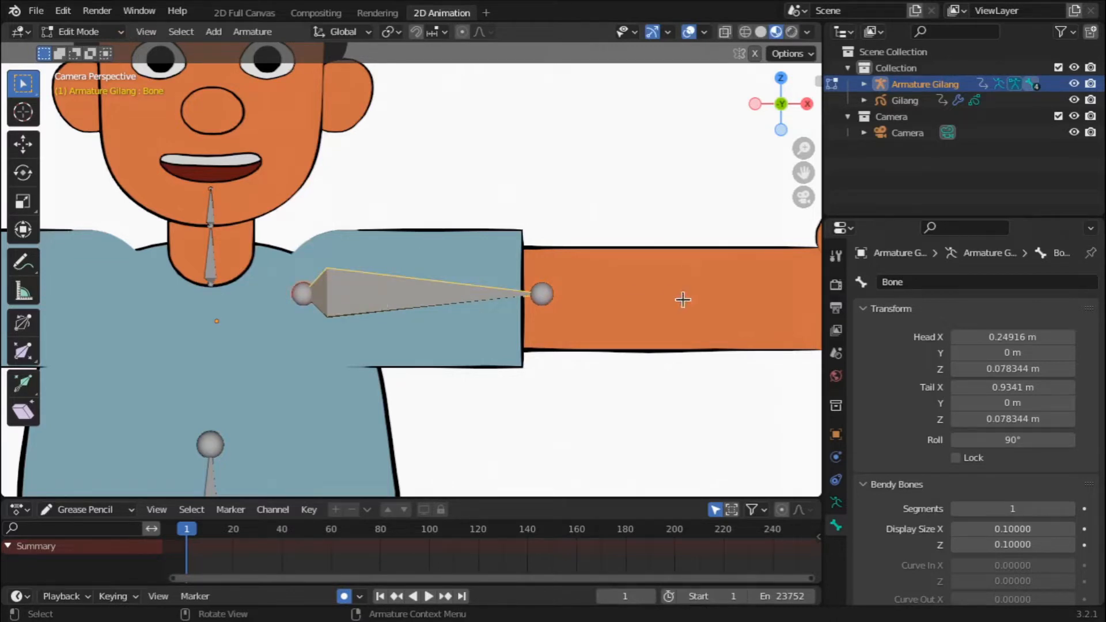
left_click(912, 281)
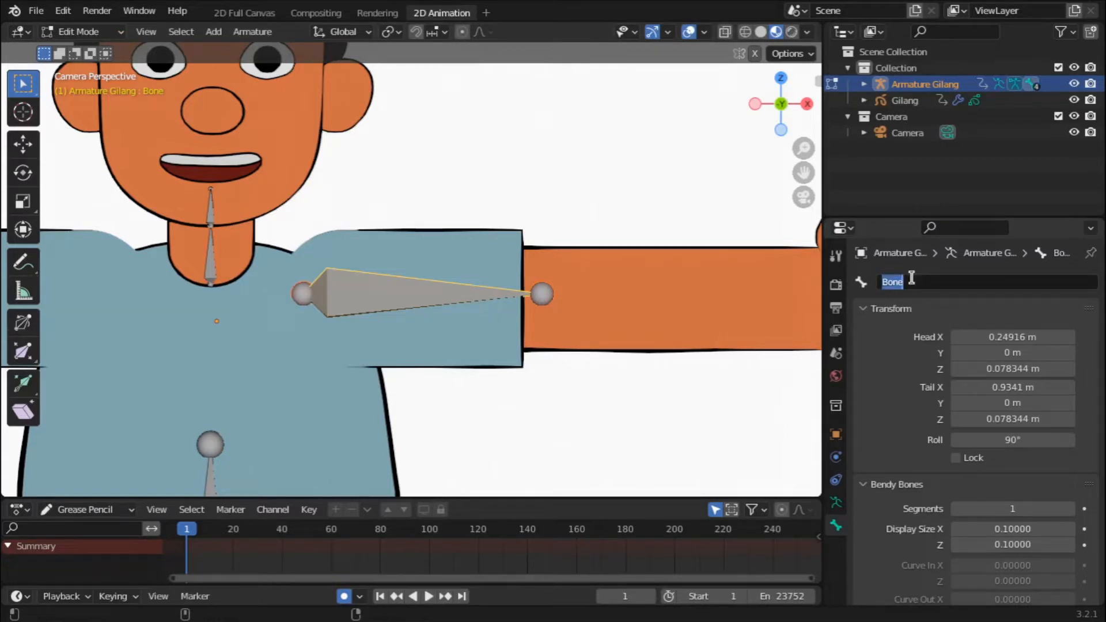
type("Lengan.Kiri")
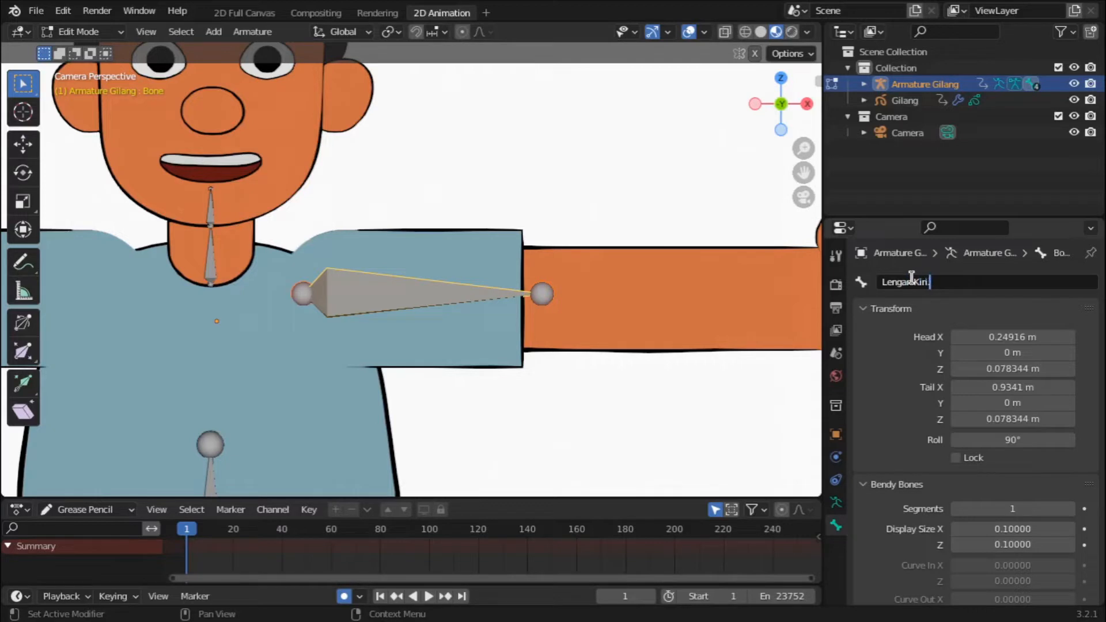
type(".Atas.Gilang")
key("Return")
Extrude a forearm bone about 0.79 m long along X from the upper arm bone's tip to the wrist.
scroll(553, 311, "down", 3)
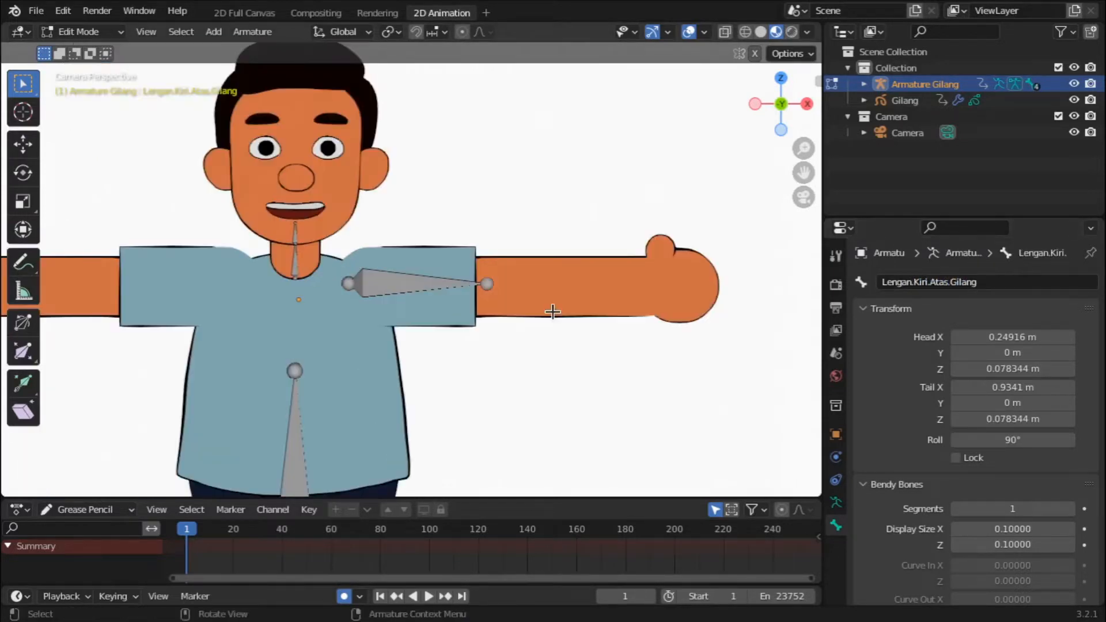
scroll(515, 286, "up", 1)
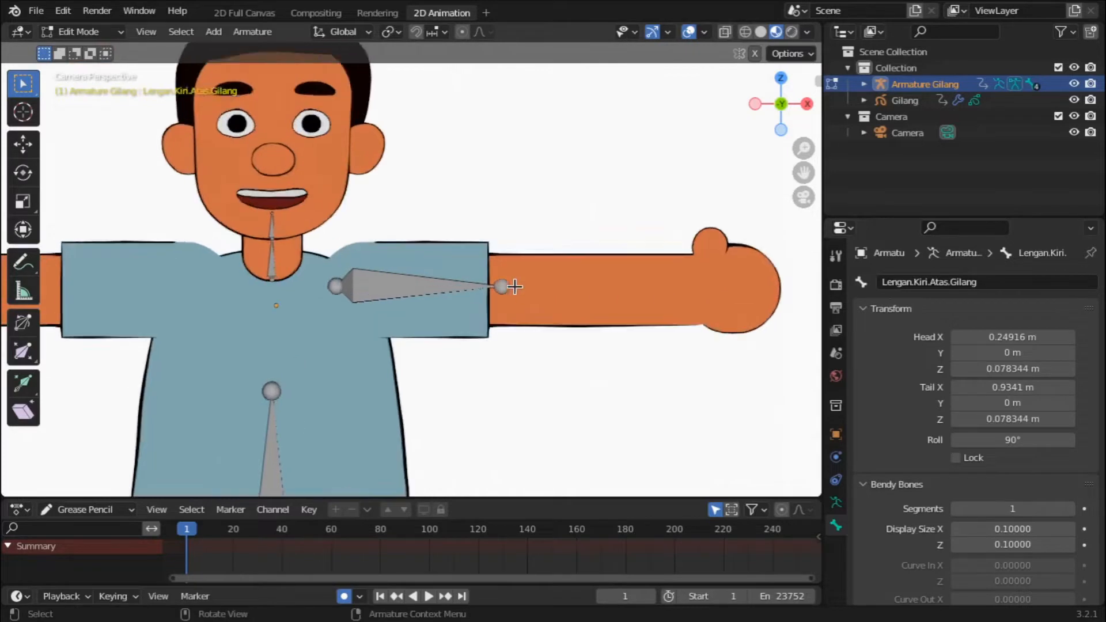
scroll(515, 287, "down", 4)
scroll(547, 326, "up", 3)
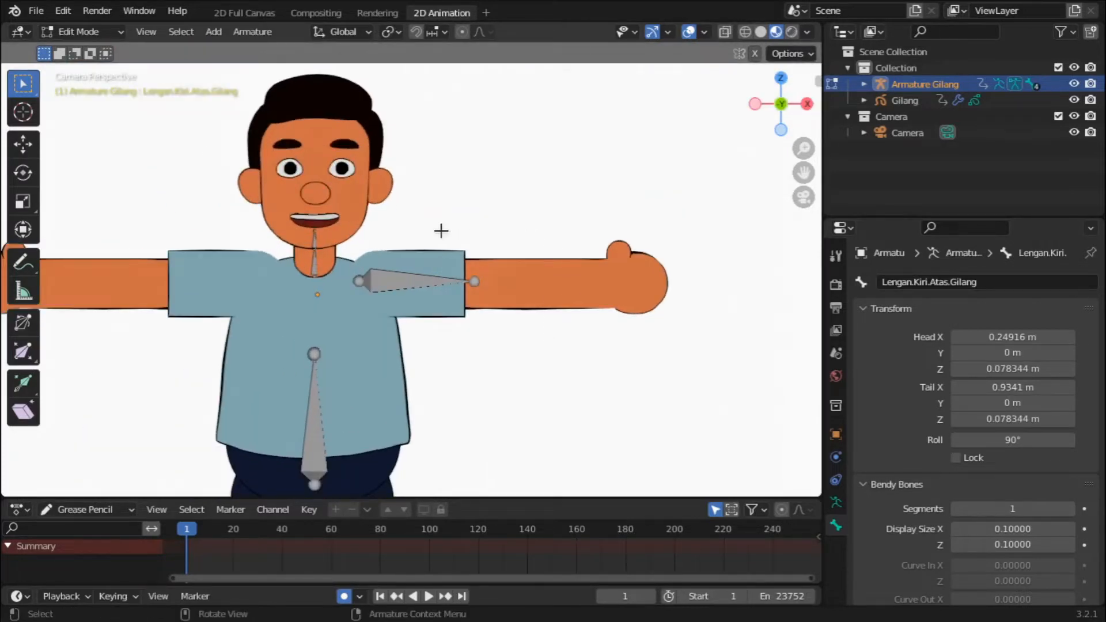
scroll(505, 277, "up", 3)
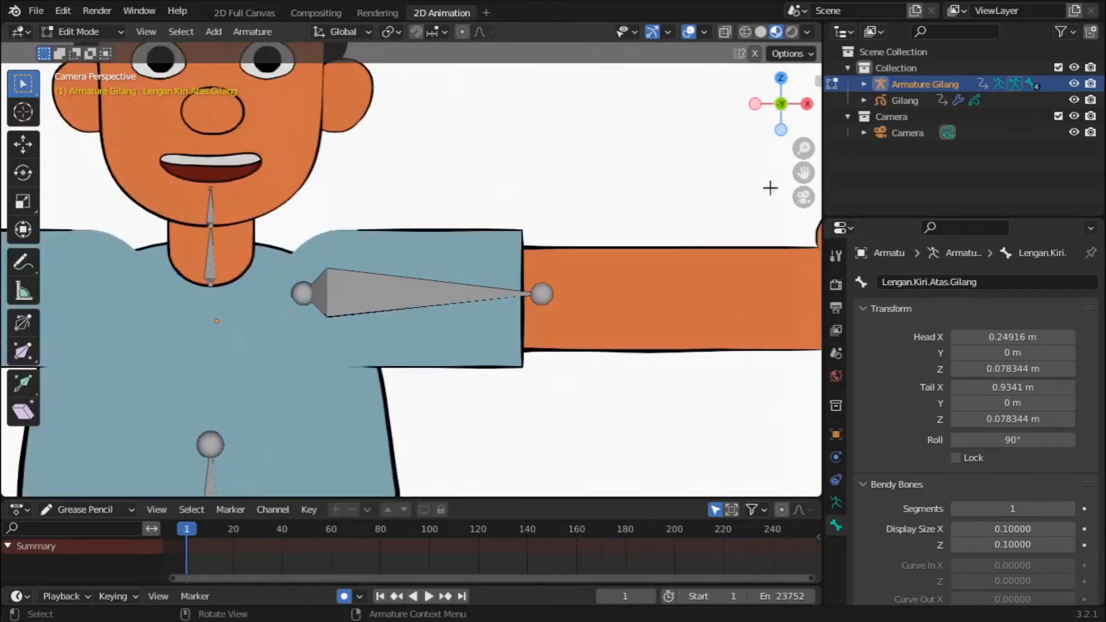
left_click_drag(800, 172, 700, 176)
left_click(307, 297)
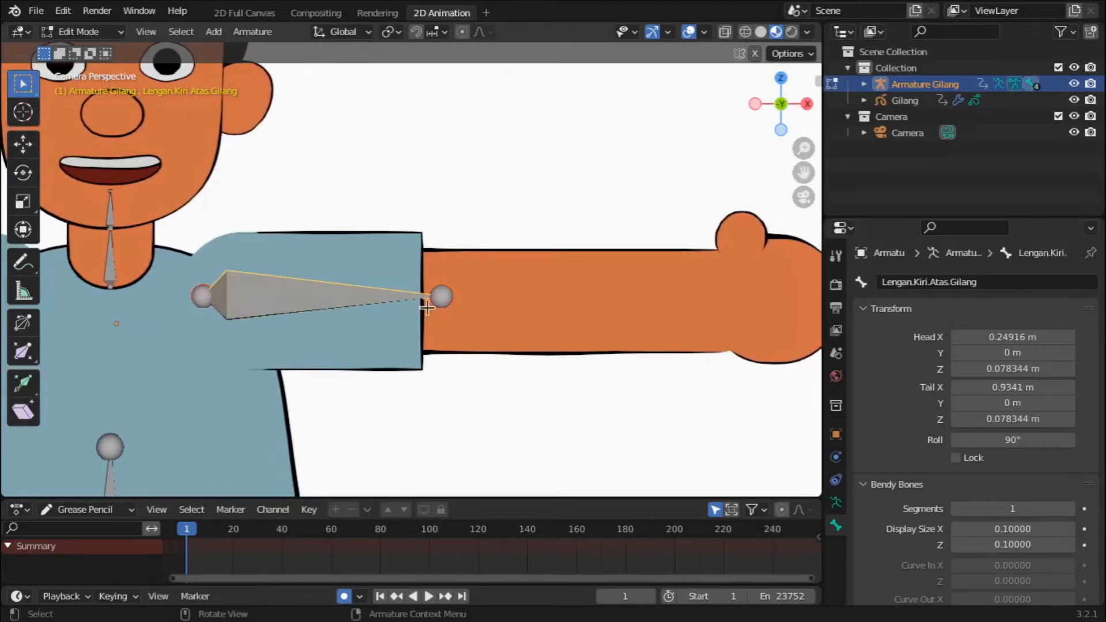
left_click(443, 297)
scroll(446, 338, "down", 2)
scroll(447, 341, "up", 3)
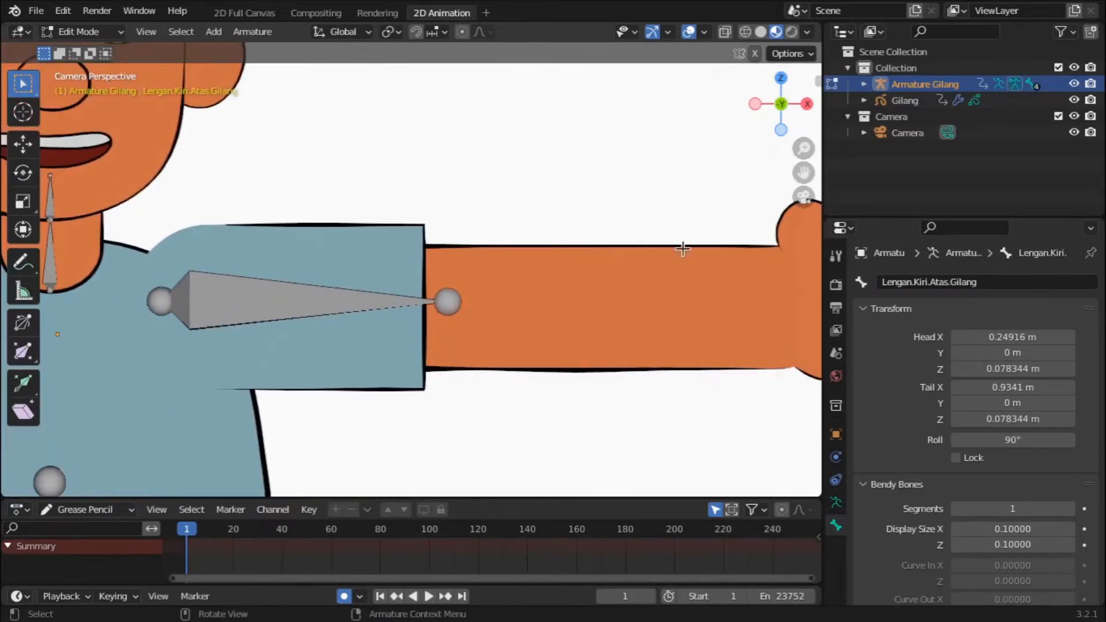
scroll(724, 264, "down", 2)
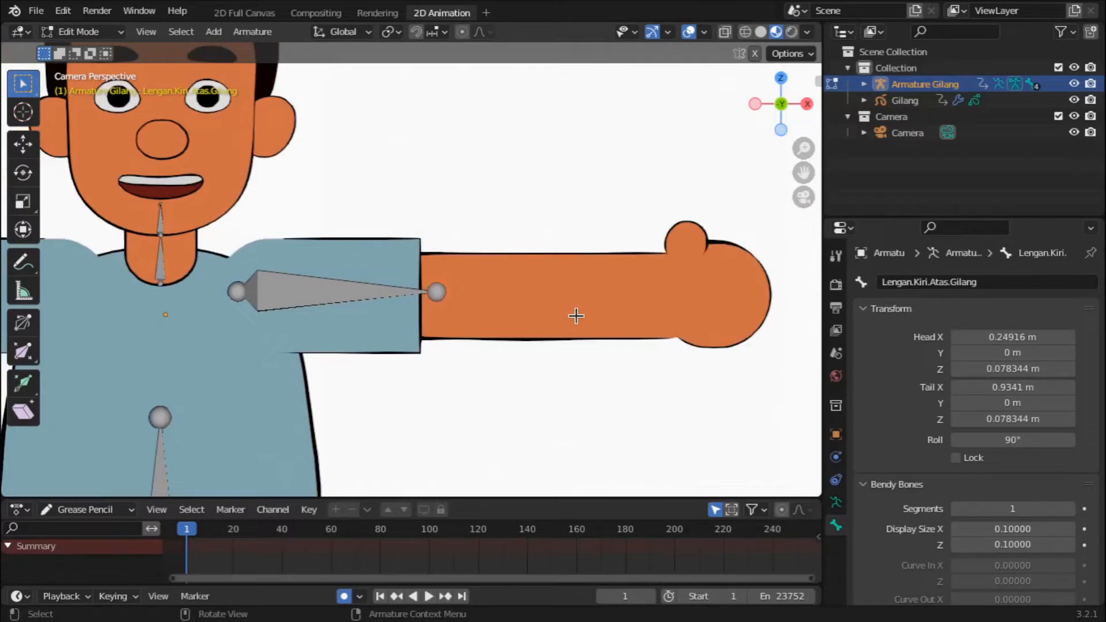
left_click_drag(493, 337, 396, 248)
left_click_drag(474, 350, 393, 229)
key("e")
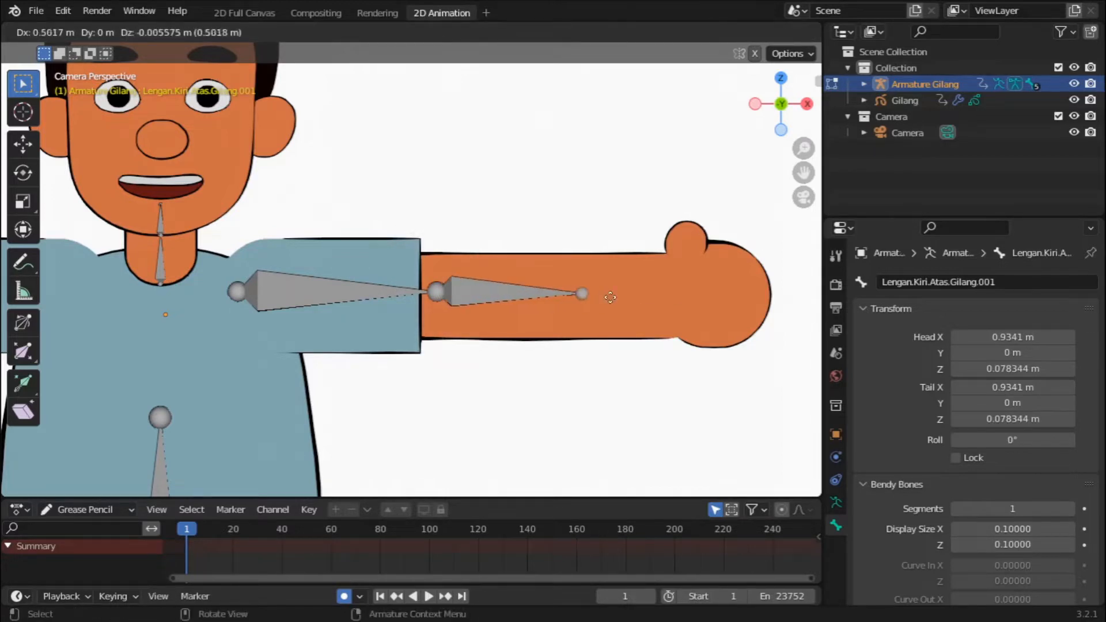
key("x")
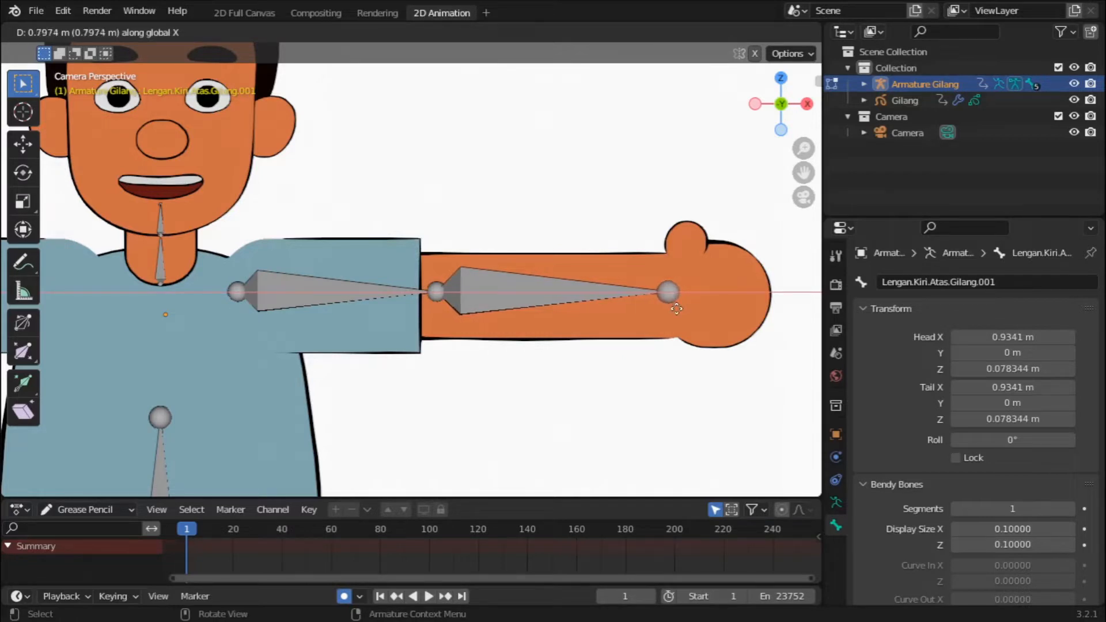
left_click(673, 308)
Rename the forearm bone as Lengan.Kiri.Bawah.Gilang.
left_click(518, 294)
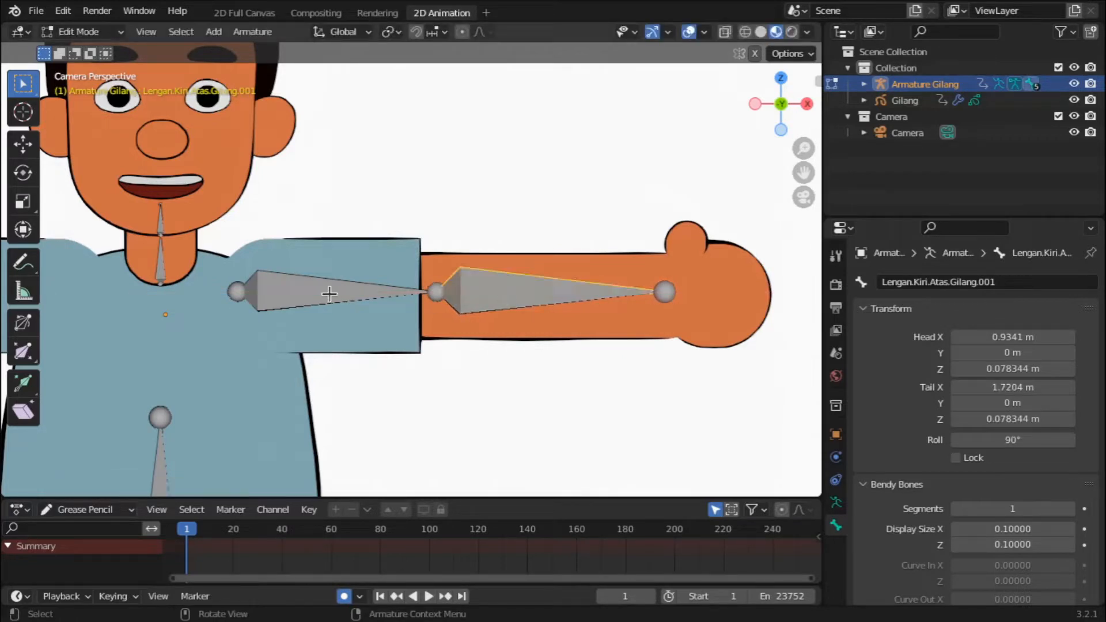
left_click(387, 294)
left_click(487, 292)
left_click(953, 280)
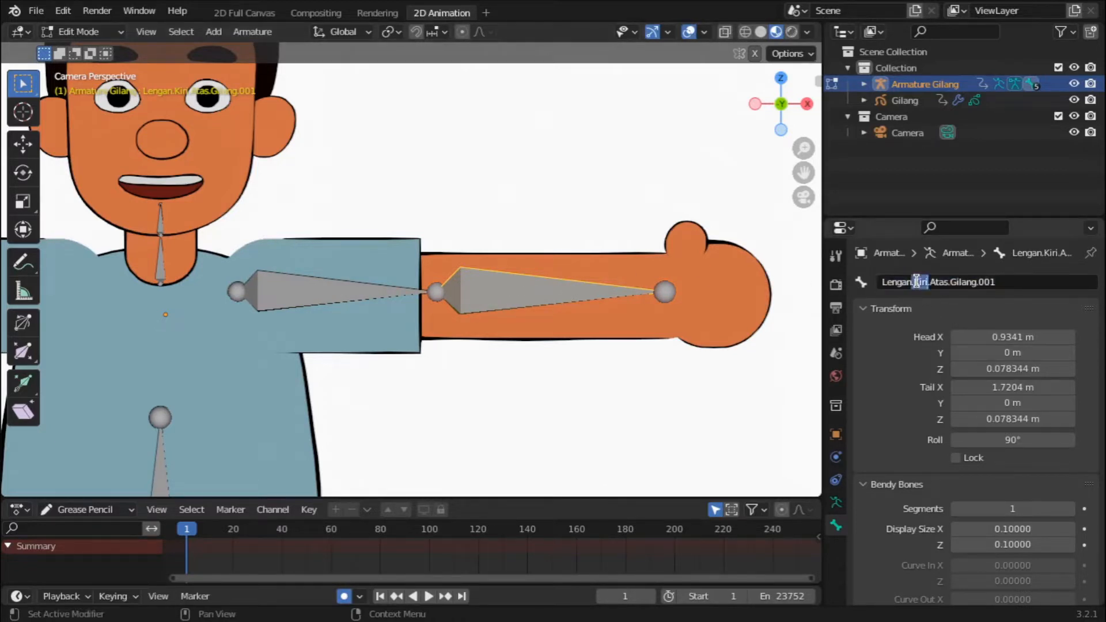
key("BackSpace")
type(".Kiri")
double_click(940, 282)
type("Bawah")
double_click(1027, 282)
key("BackSpace")
key("BackSpace")
key("Return")
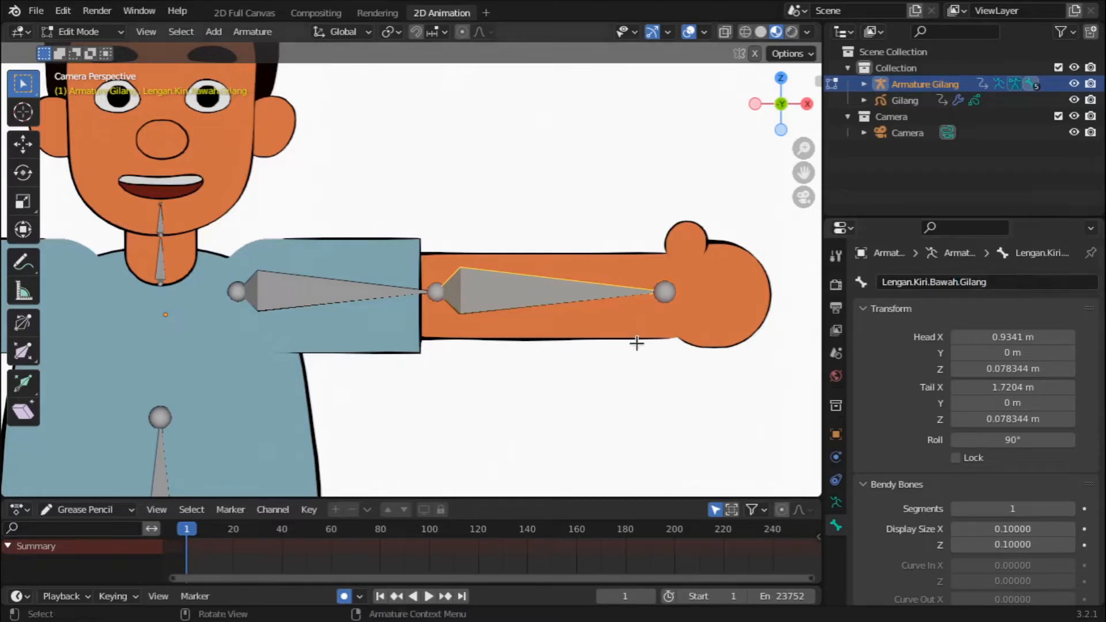
Extrude a hand bone about 0.35 m long along X from the forearm bone's tip to the end of the fist.
left_click(706, 237)
key("e")
key("x")
key("x")
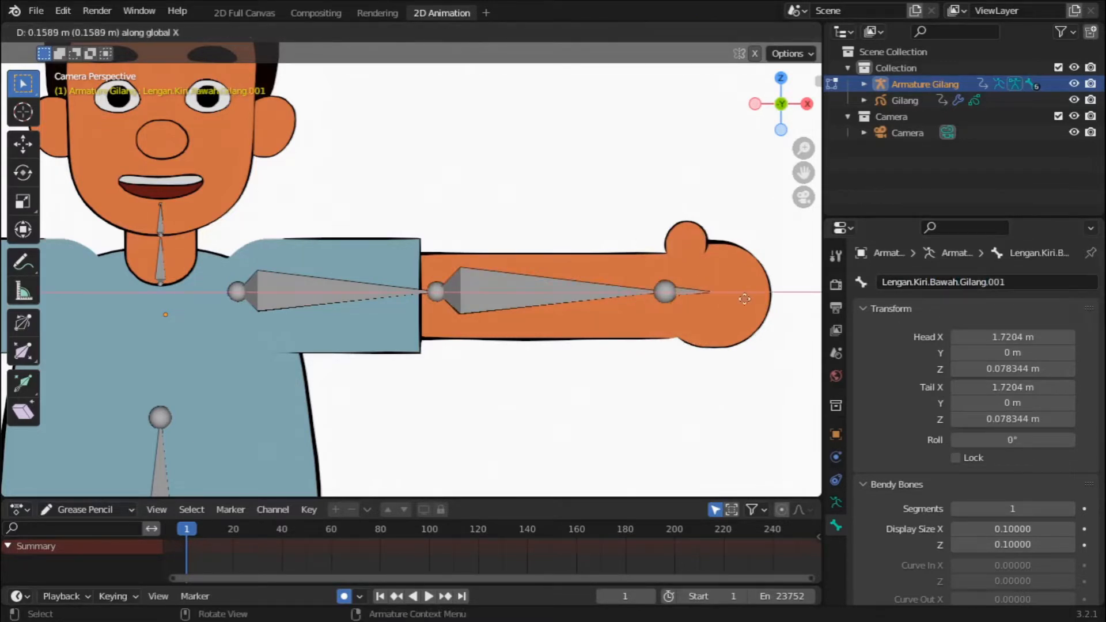
left_click(780, 372)
Rename the new hand bone as Tangan.Kiri.
double_click(931, 282)
type("Tangan.Kiri")
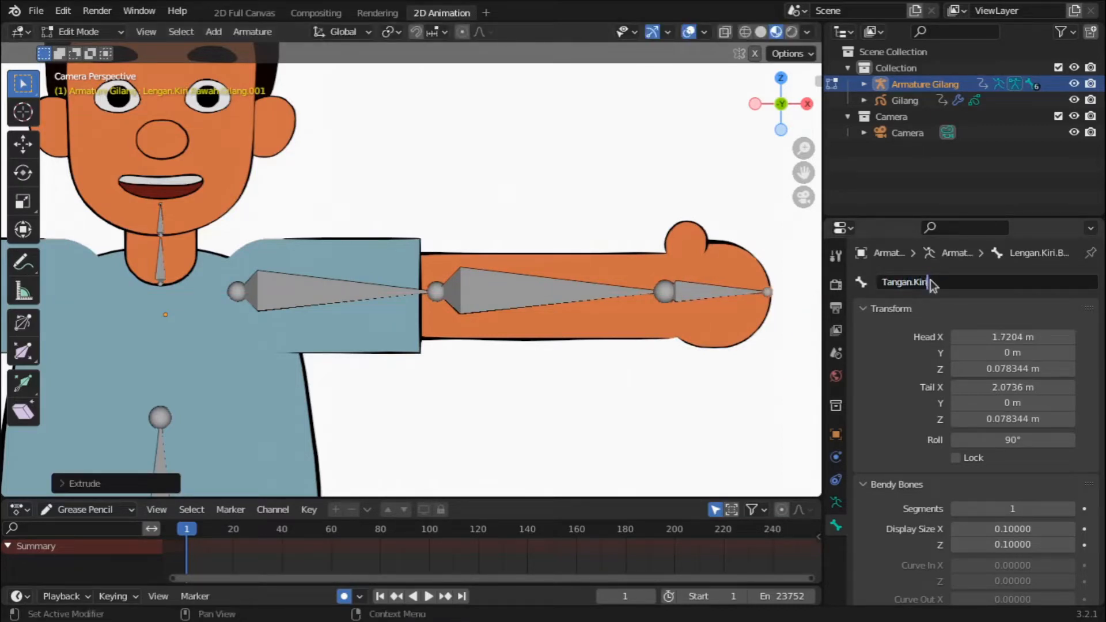
key("Return")
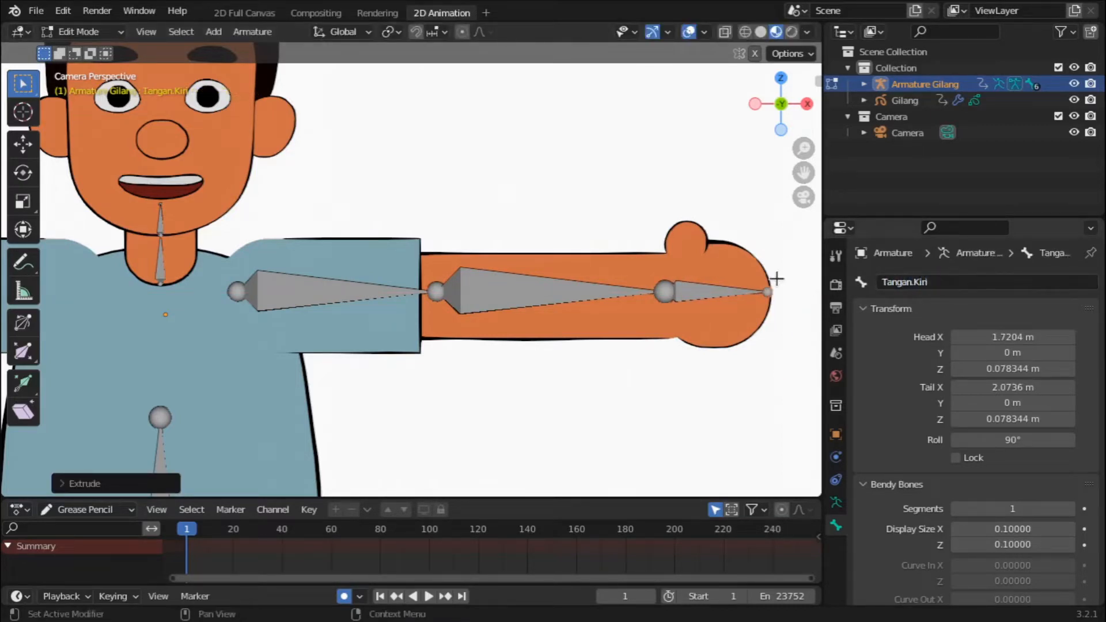
Select the three left arm bones and duplicate them along X by about -2.22 m towards the opposite arm.
scroll(605, 301, "down", 3)
key("b")
left_click_drag(697, 369, 290, 255)
scroll(292, 268, "down", 4)
scroll(292, 268, "up", 5)
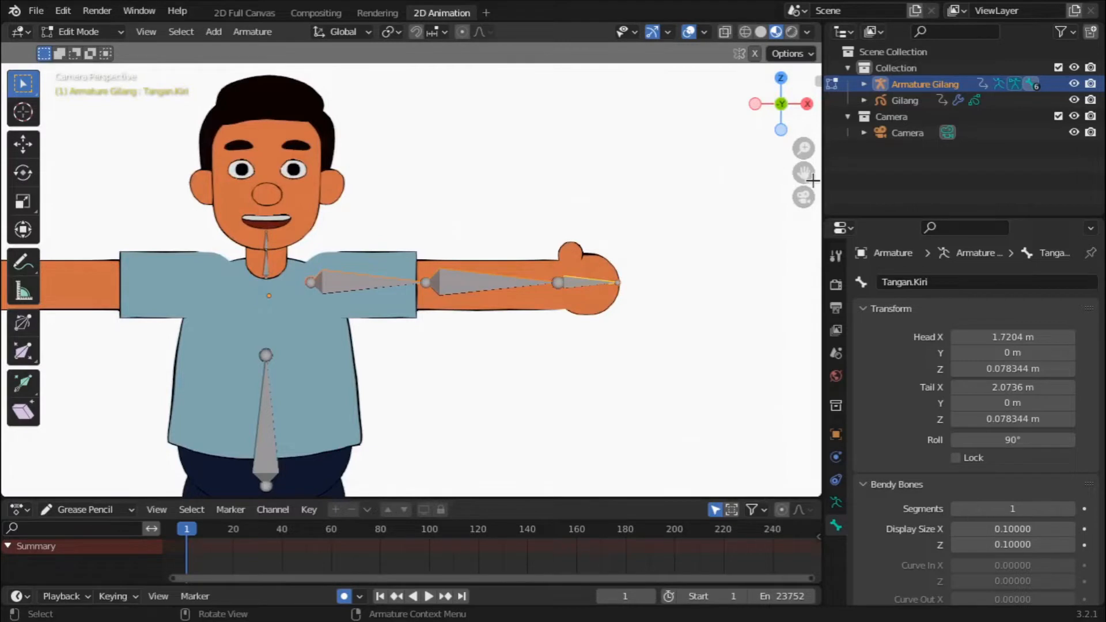
middle_click_drag(511, 286, 661, 281, "shift")
left_click_drag(777, 365, 807, 379)
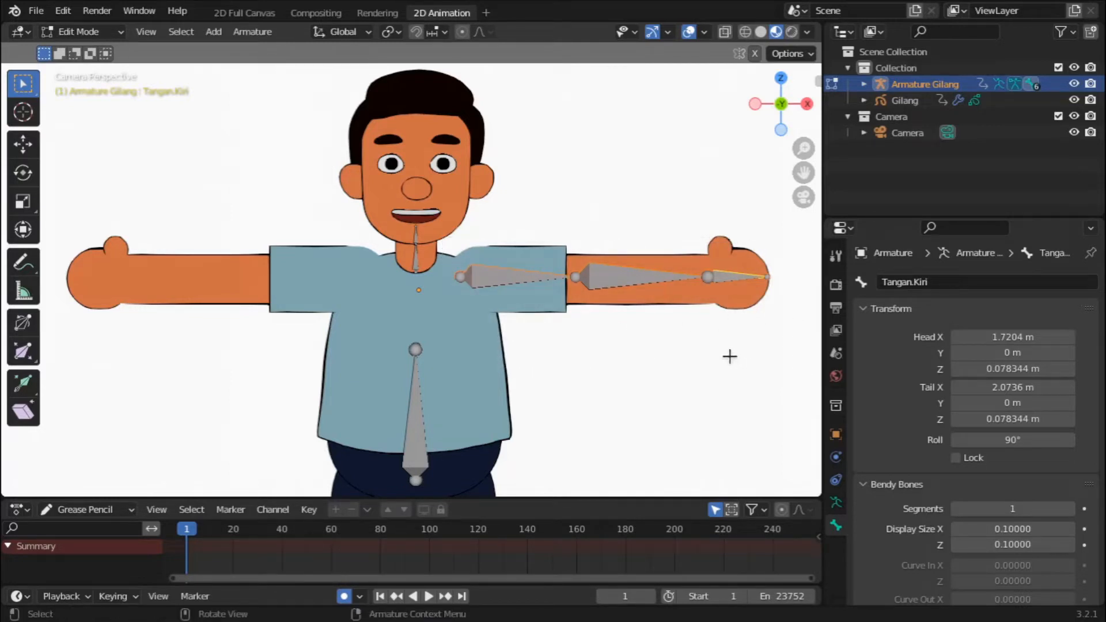
key("shift+d")
key("x")
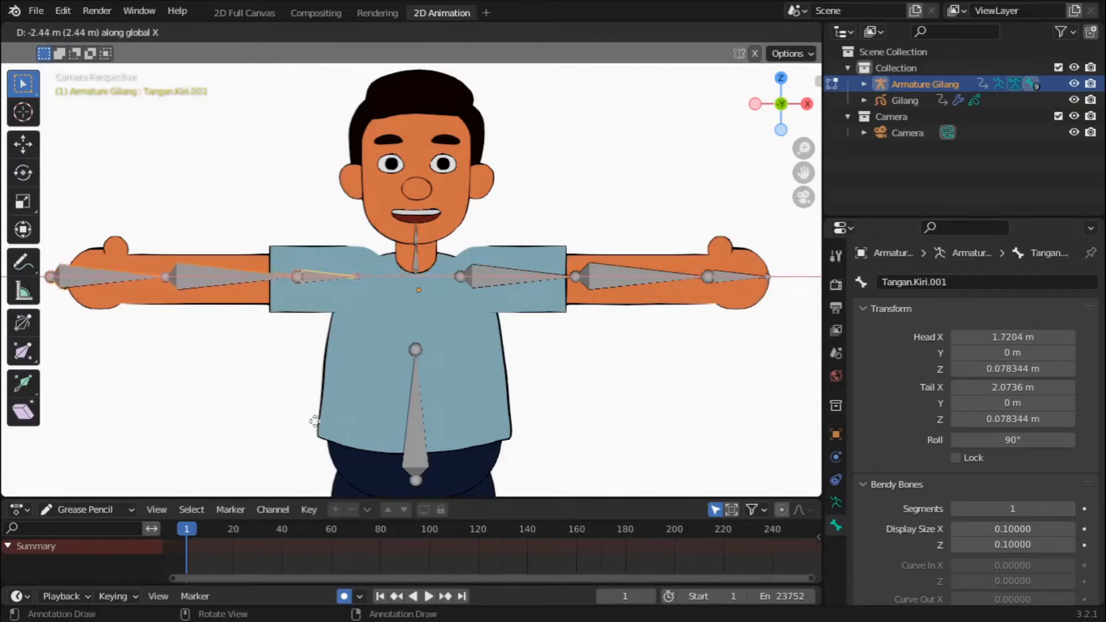
left_click(221, 336)
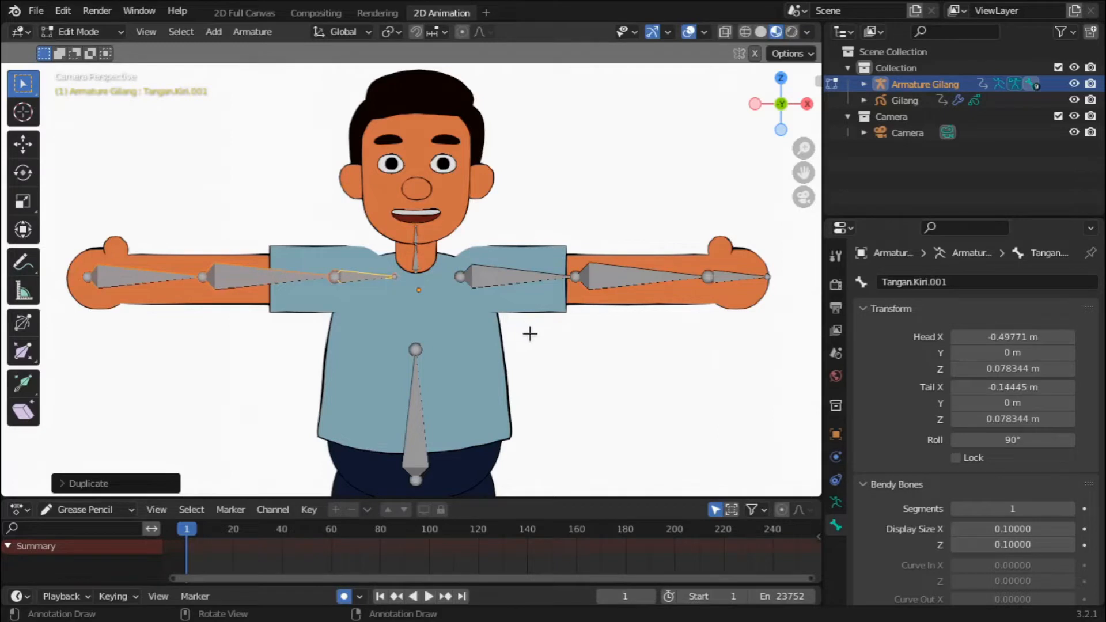
Flip the duplicated arm bones with an X scale of -1 and move them about -0.34 m along X onto the right arm.
key("s")
type("x")
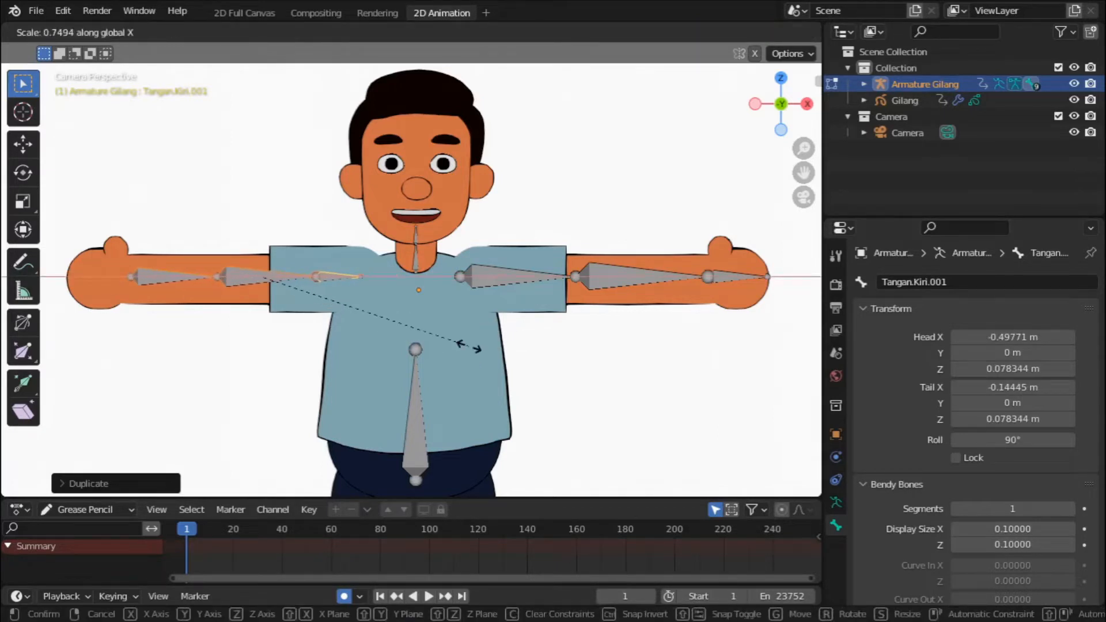
type("-1")
key("Return")
key("g")
key("x")
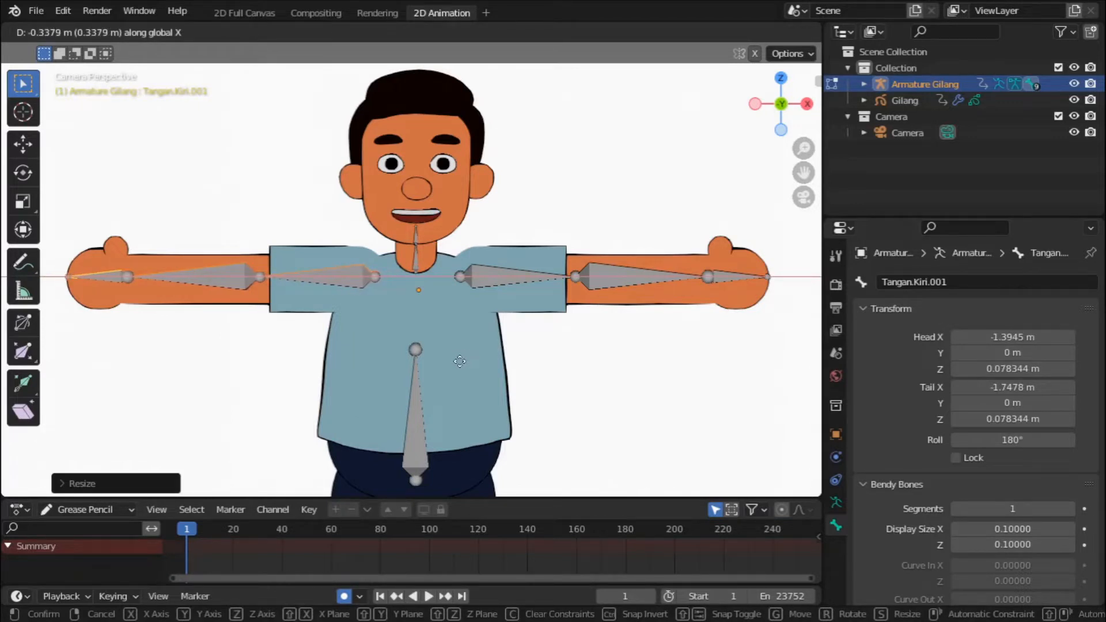
left_click(459, 362)
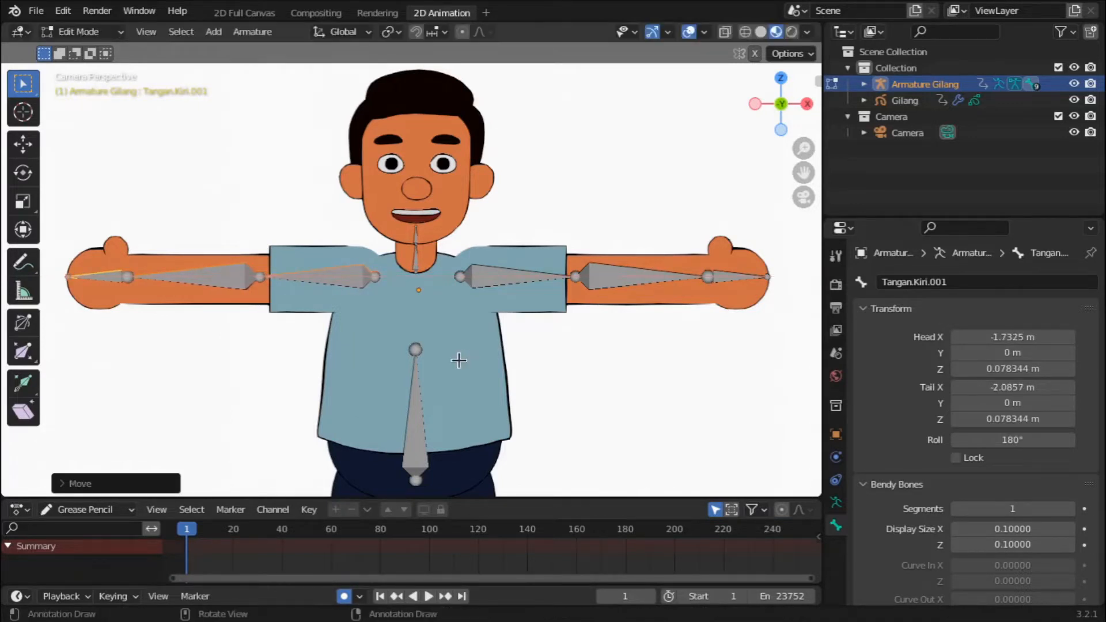
Rename the duplicated upper arm bone as Lengan.Kanan.Atas.Gilang.
left_click(372, 328)
left_click(347, 268)
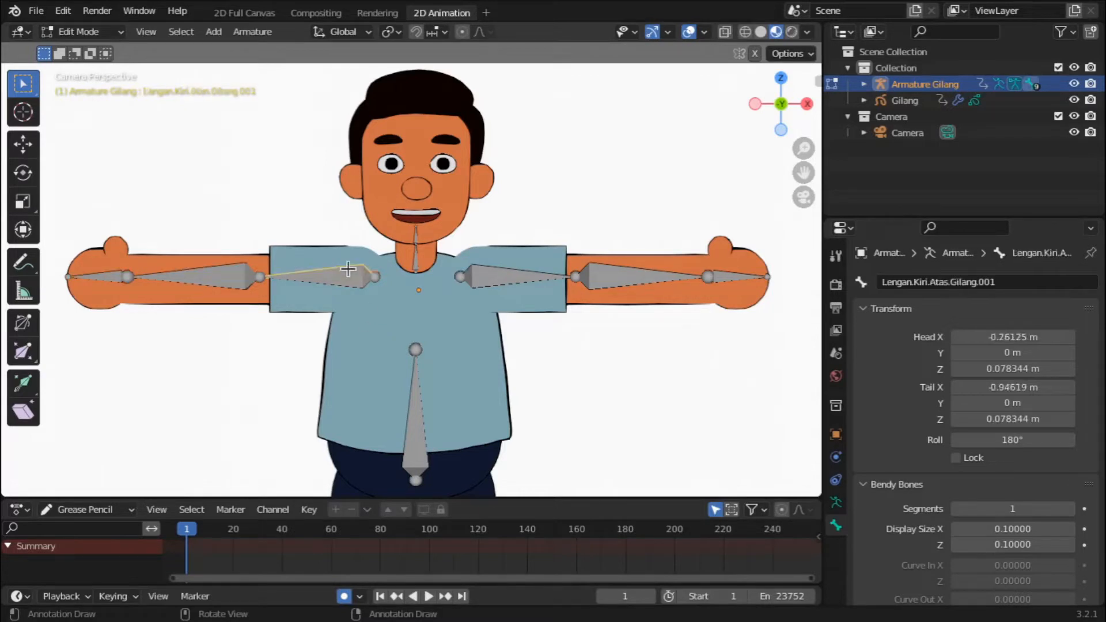
left_click(917, 282)
type("Kanan")
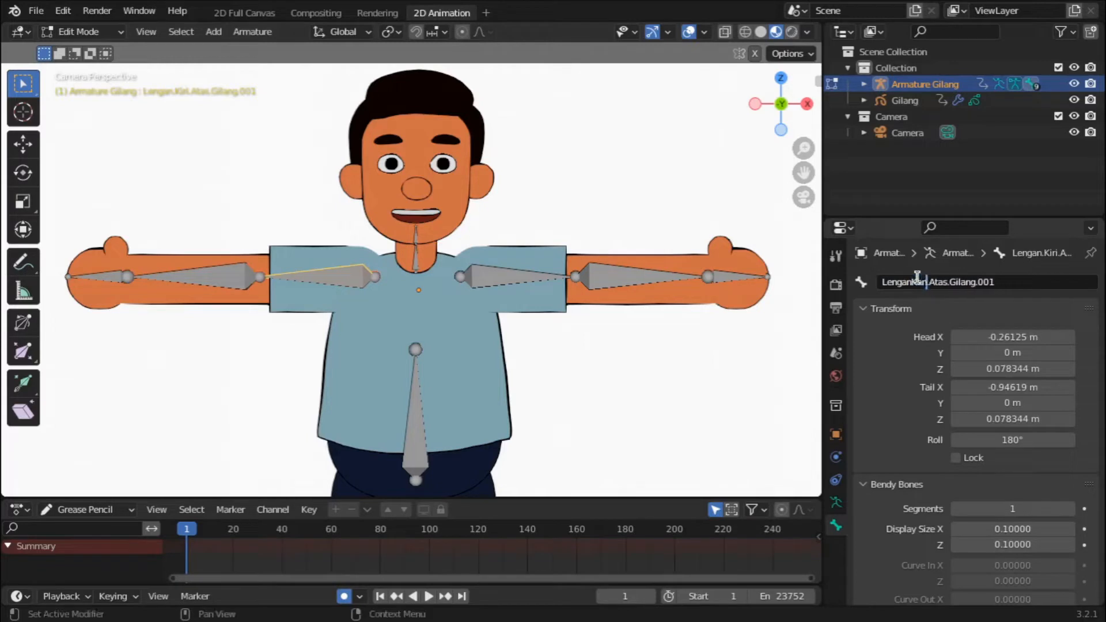
left_click(1014, 282)
key("BackSpace")
key("BackSpace")
key("BackSpace")
key("BackSpace")
key("Return")
Rename the duplicated forearm bone as Lengan.Kanan.Bawah.Gilang.
left_click(210, 277)
double_click(921, 282)
type("Kanan")
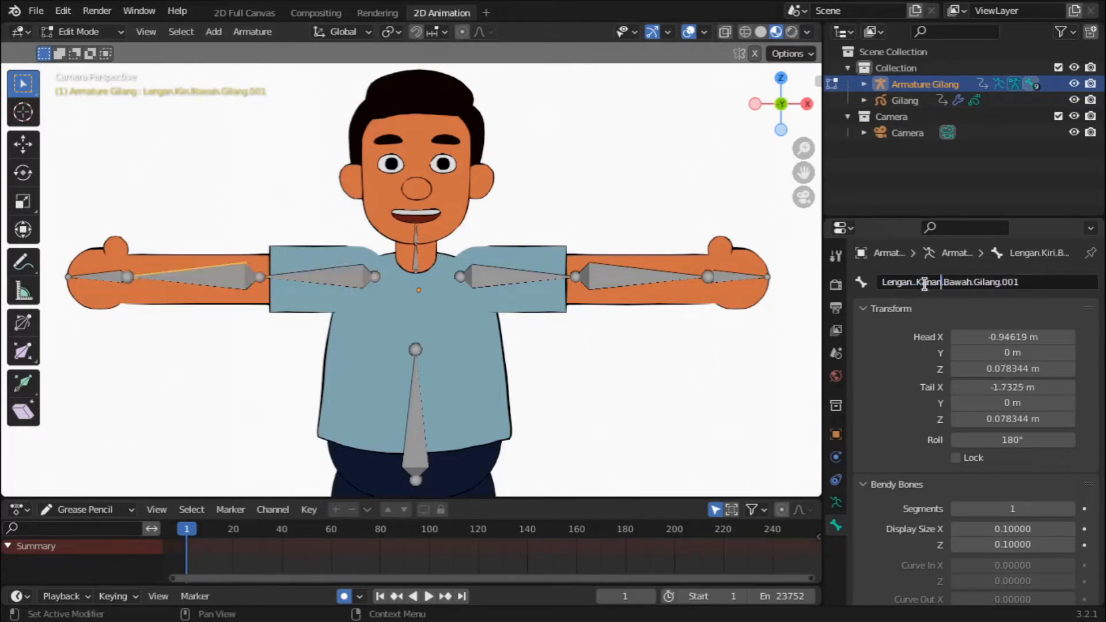
key("End")
key("BackSpace")
key("BackSpace")
key("BackSpace")
key("BackSpace")
key("Return")
Rename the duplicated hand bone as Tangan.Kanan, and check the names of the other right arm bones.
left_click(103, 280)
double_click(922, 282)
type("Kanan")
key("End")
key("BackSpace")
key("BackSpace")
key("BackSpace")
key("BackSpace")
key("Return")
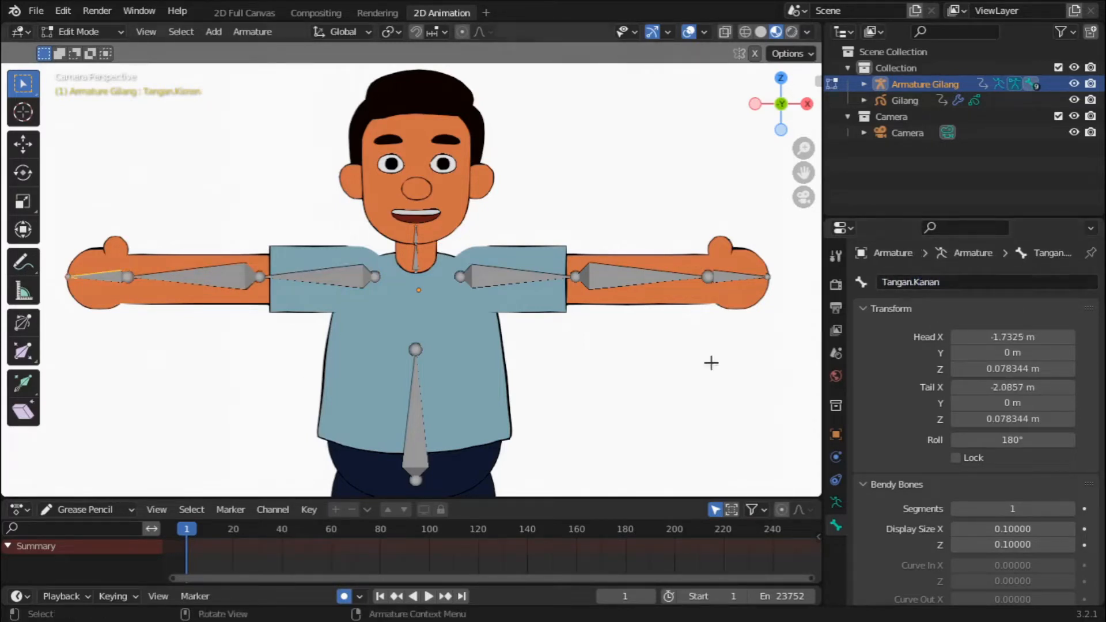
left_click(219, 283)
left_click(334, 285)
Add a single bone for the left leg and move it so its head sits at the hip, about X 0.215 m and Z -1.113 m.
scroll(352, 286, "down", 4)
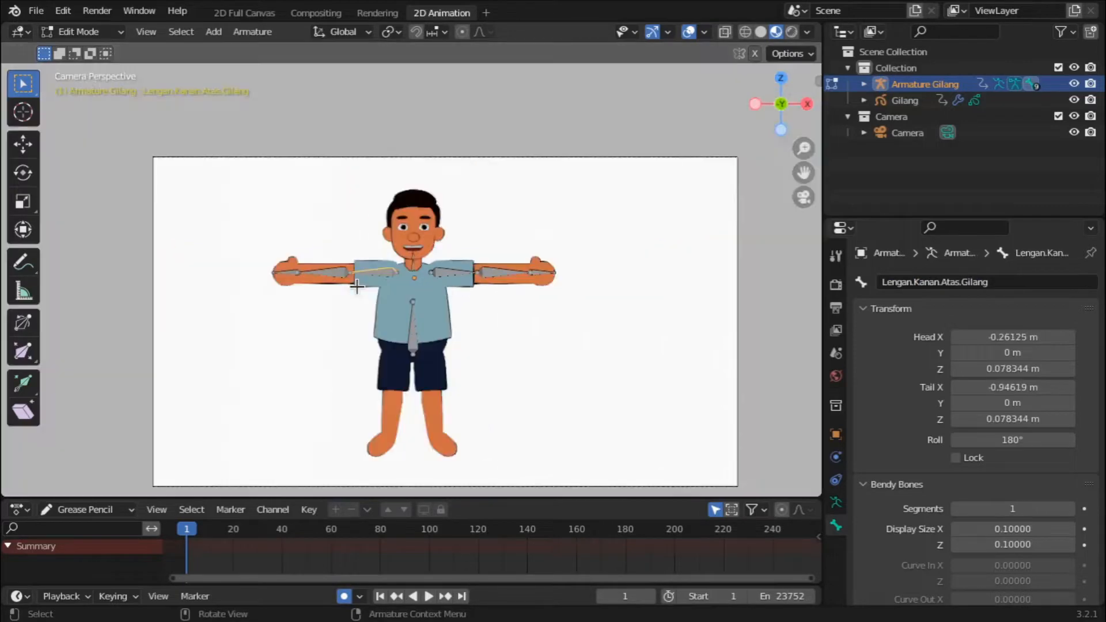
scroll(351, 287, "up", 3)
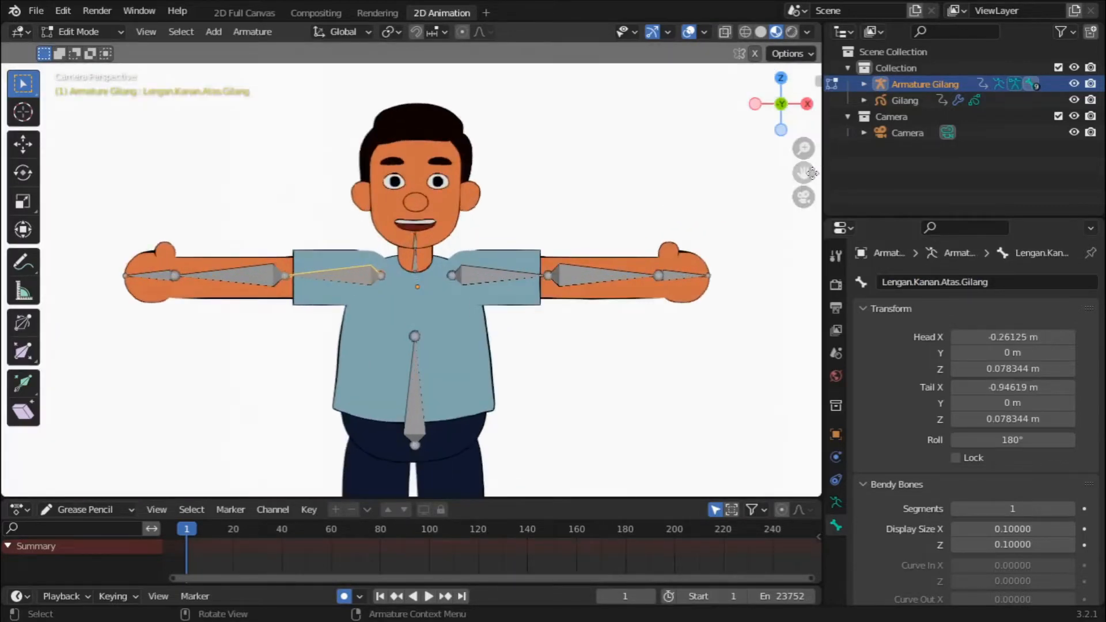
left_click_drag(805, 178, 804, 8)
scroll(794, 183, "up", 5)
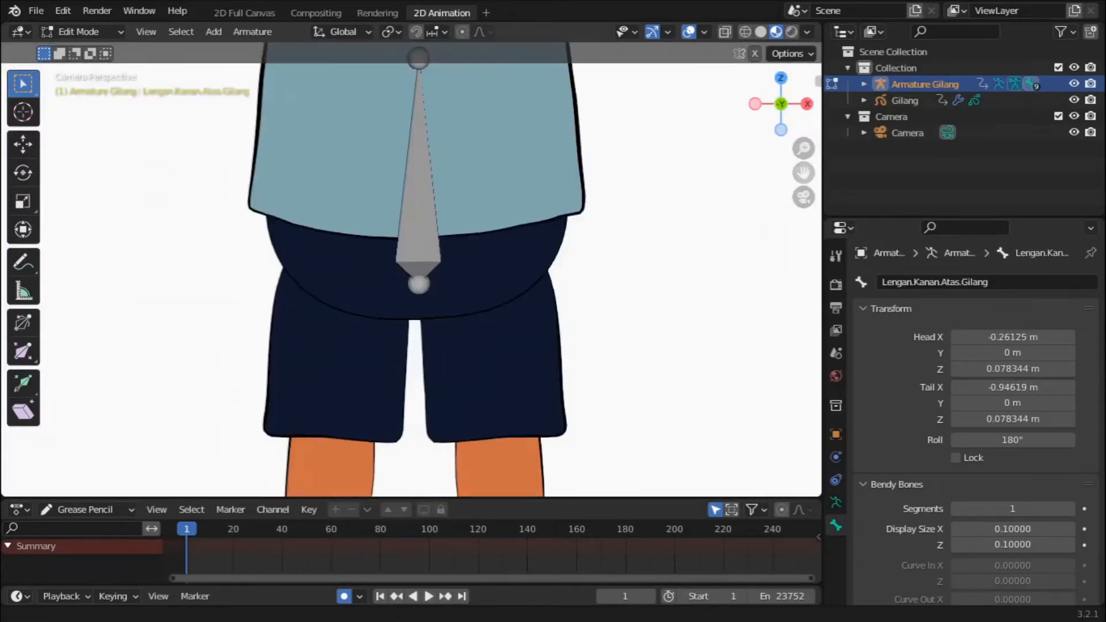
left_click_drag(804, 173, 802, 4)
scroll(578, 277, "down", 5)
scroll(578, 276, "up", 3)
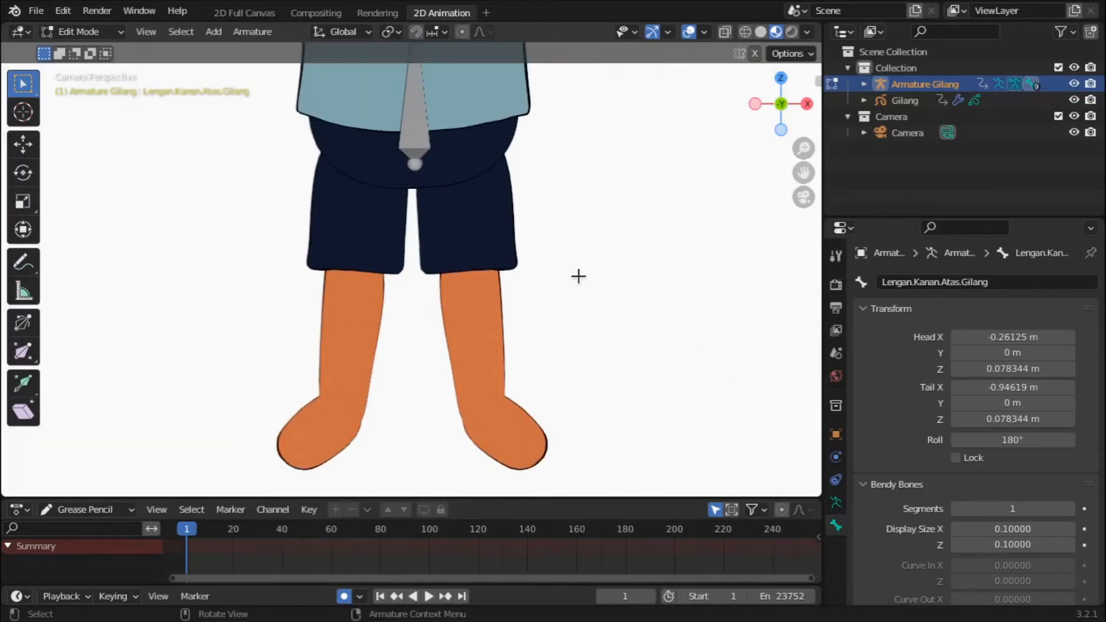
scroll(398, 186, "up", 1)
scroll(398, 186, "up", 1)
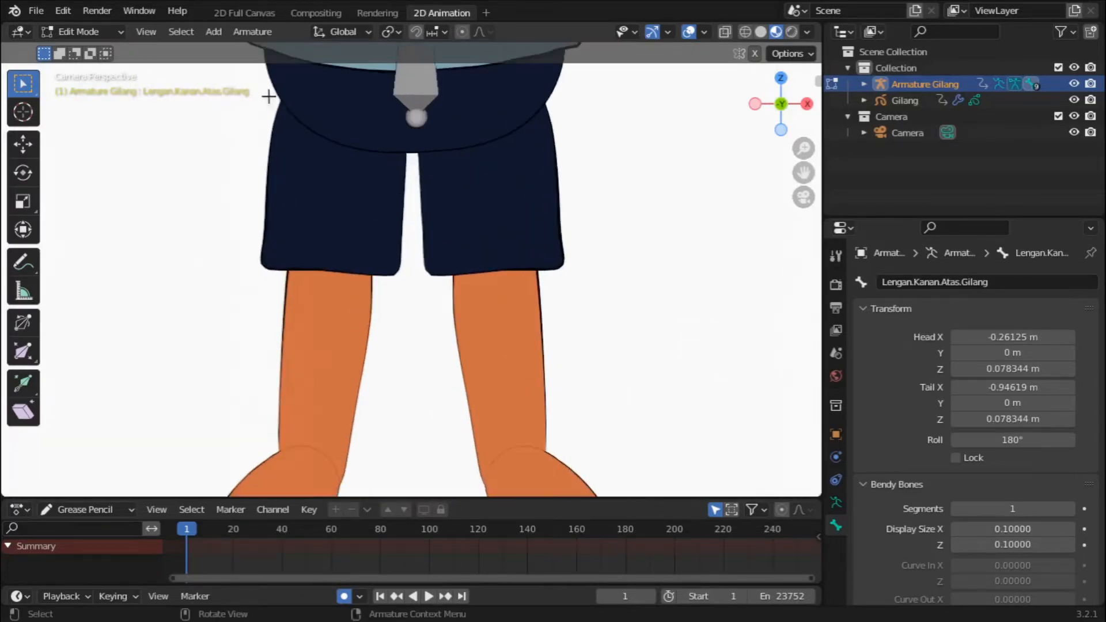
left_click(213, 36)
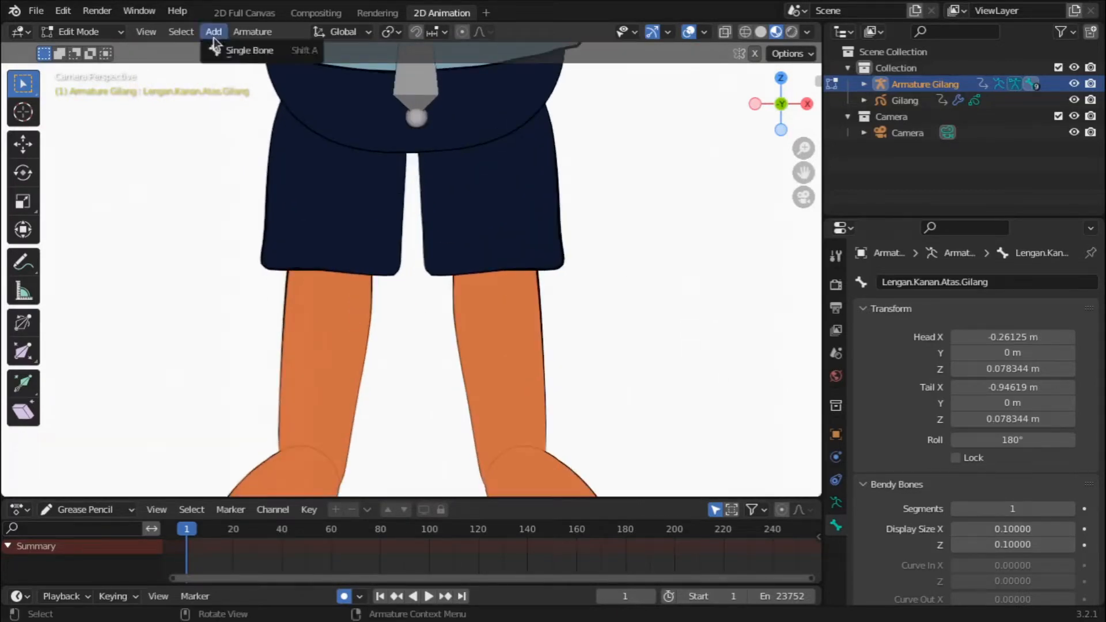
left_click(269, 51)
scroll(326, 205, "down", 5)
left_click(456, 147)
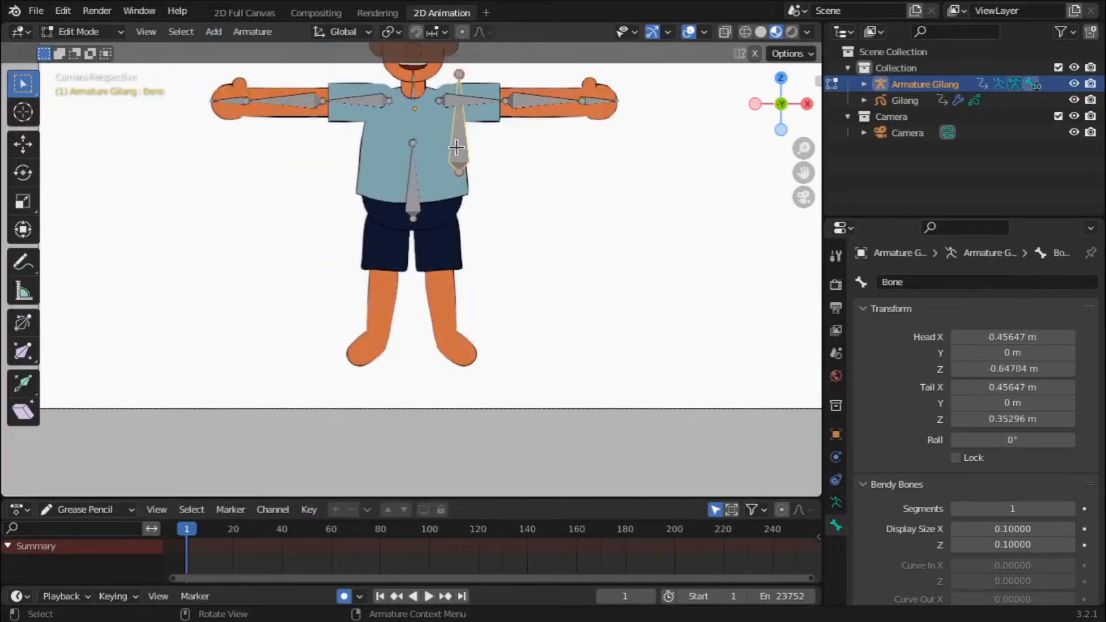
key("g")
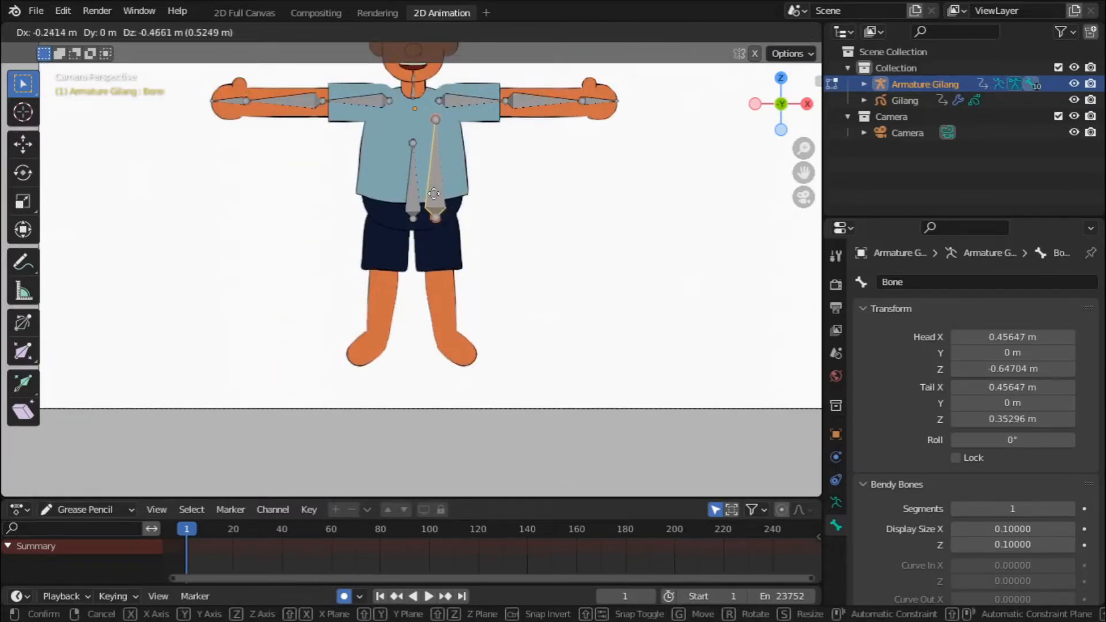
left_click(434, 194)
Move the leg bone's tip down to just below the shorts' hem, at about X 0.268 m and Z -1.789 m.
key("g")
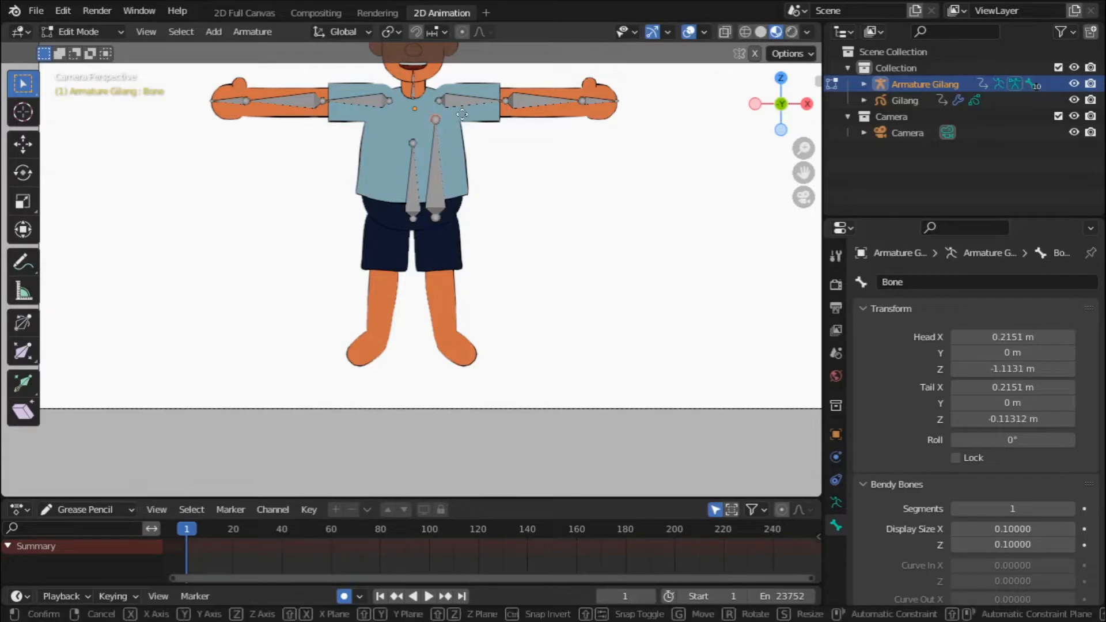
left_click(467, 282)
scroll(733, 202, "up", 6)
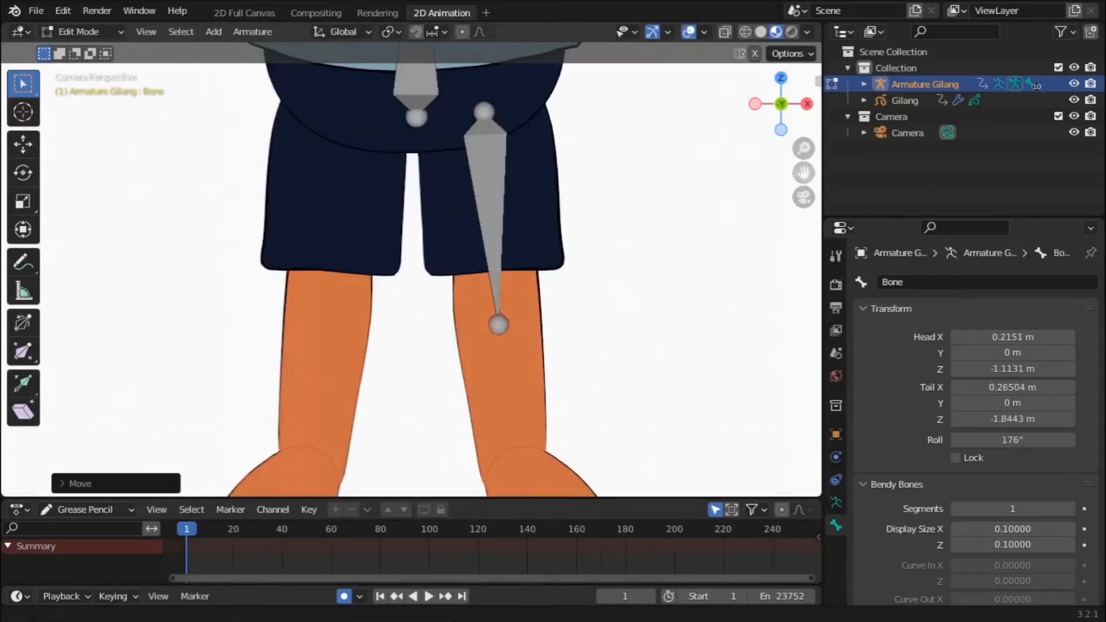
scroll(589, 303, "down", 2)
key("g")
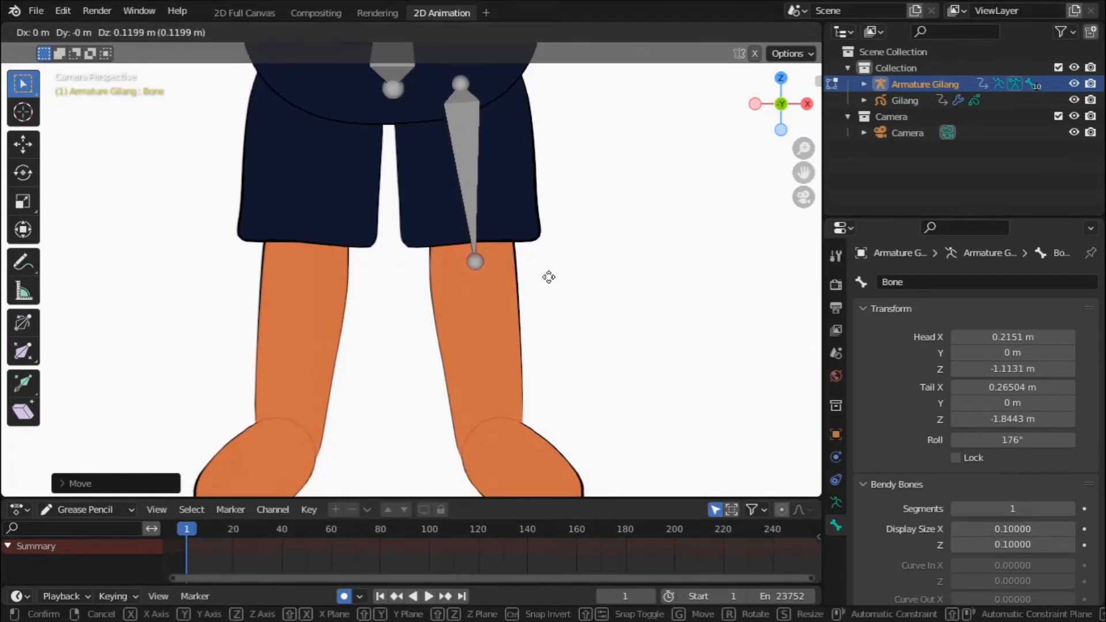
left_click(549, 290)
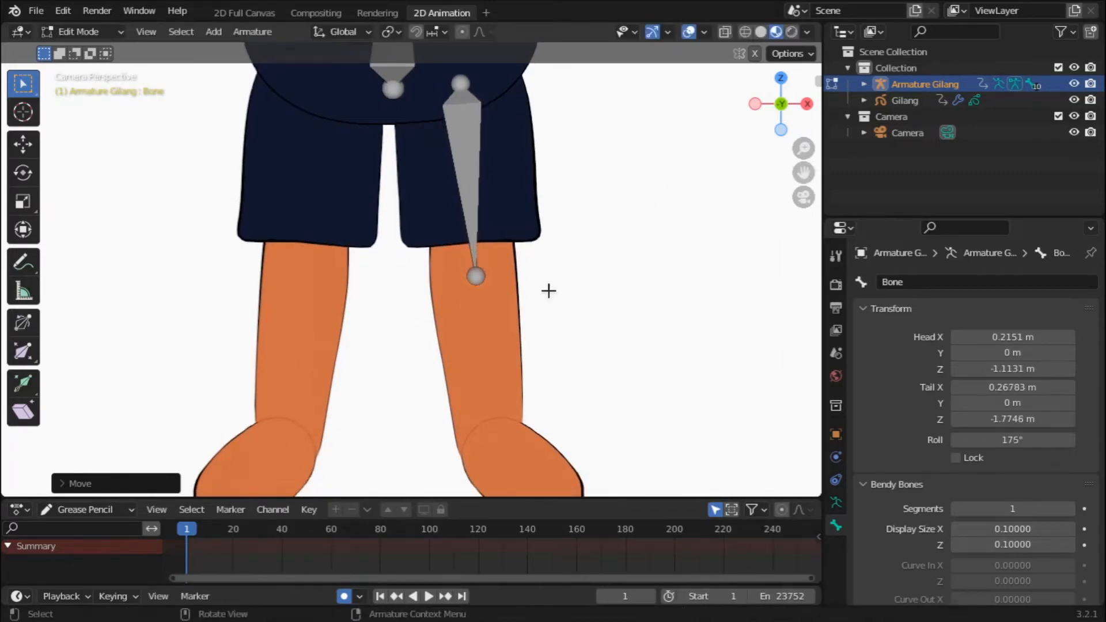
key("g")
left_click(523, 332)
Extrude a lower leg bone about 0.69 m long from the thigh bone's tip down into the left foot.
key("e")
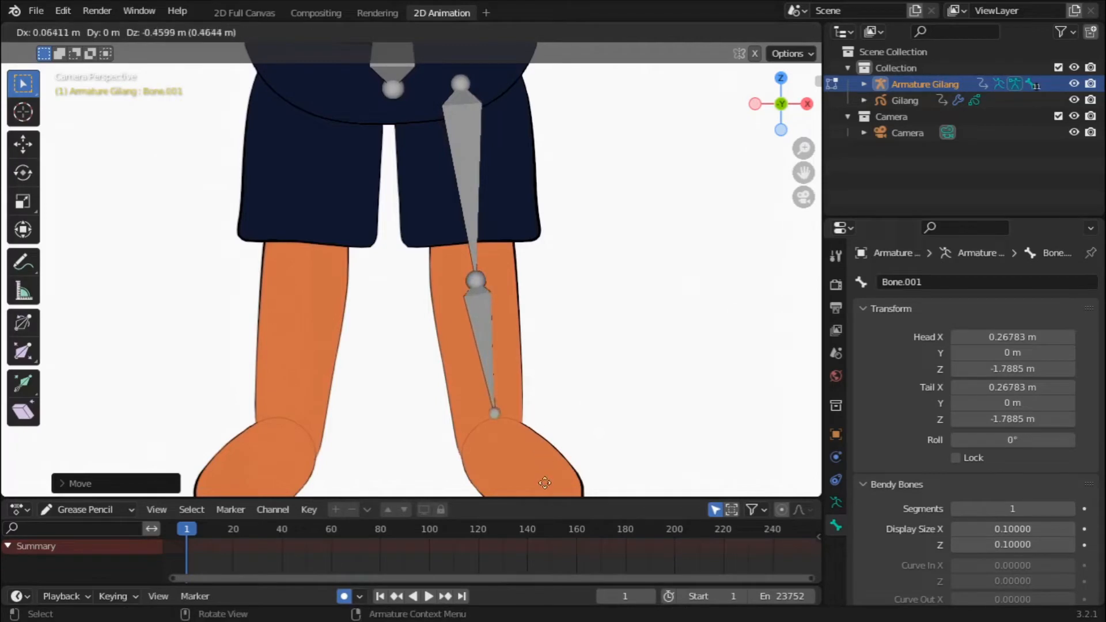
left_click(545, 482)
scroll(567, 222, "down", 1)
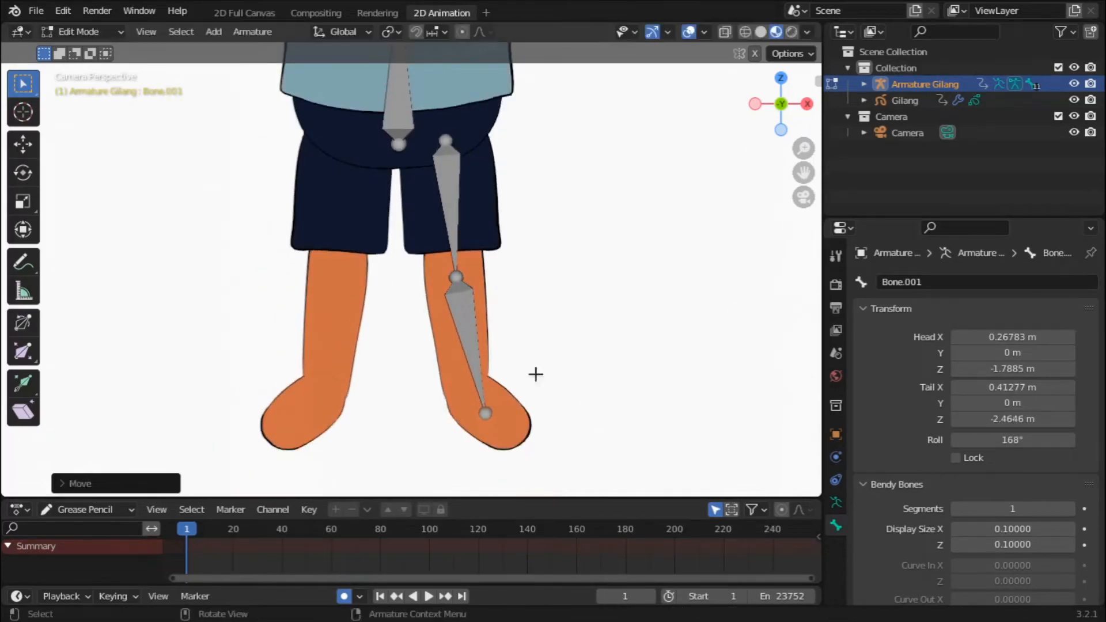
Rename the left thigh bone with a name beginning with Pa.
left_click(455, 220)
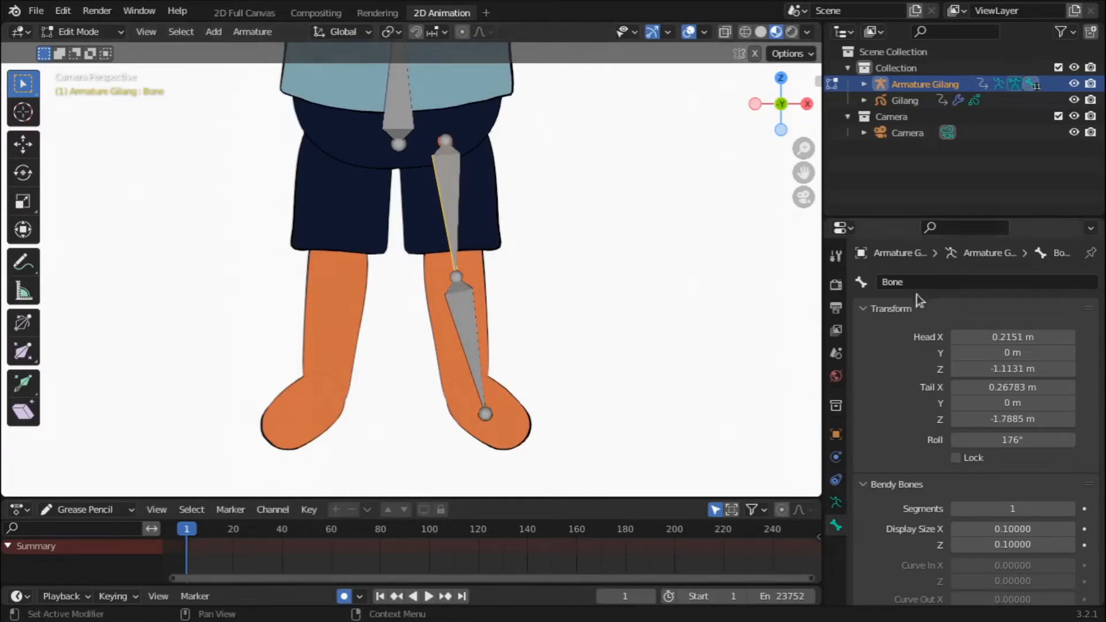
left_click(941, 282)
type("Pa")
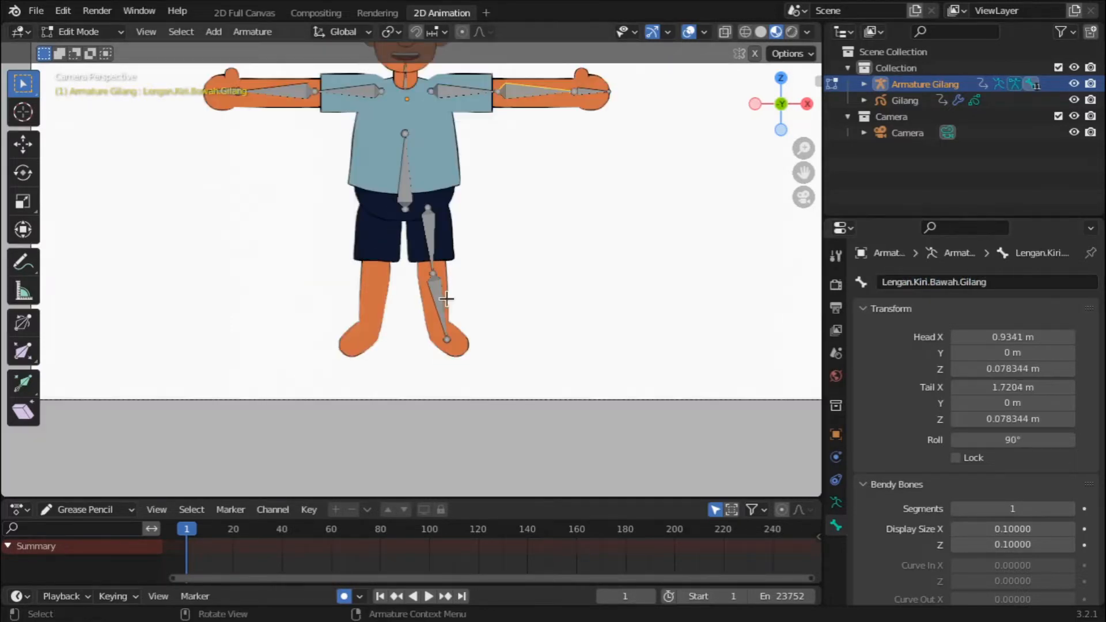
Rename the left lower leg bone as Kaki.Kiri.Gilang.
left_click(441, 312)
scroll(435, 318, "up", 3)
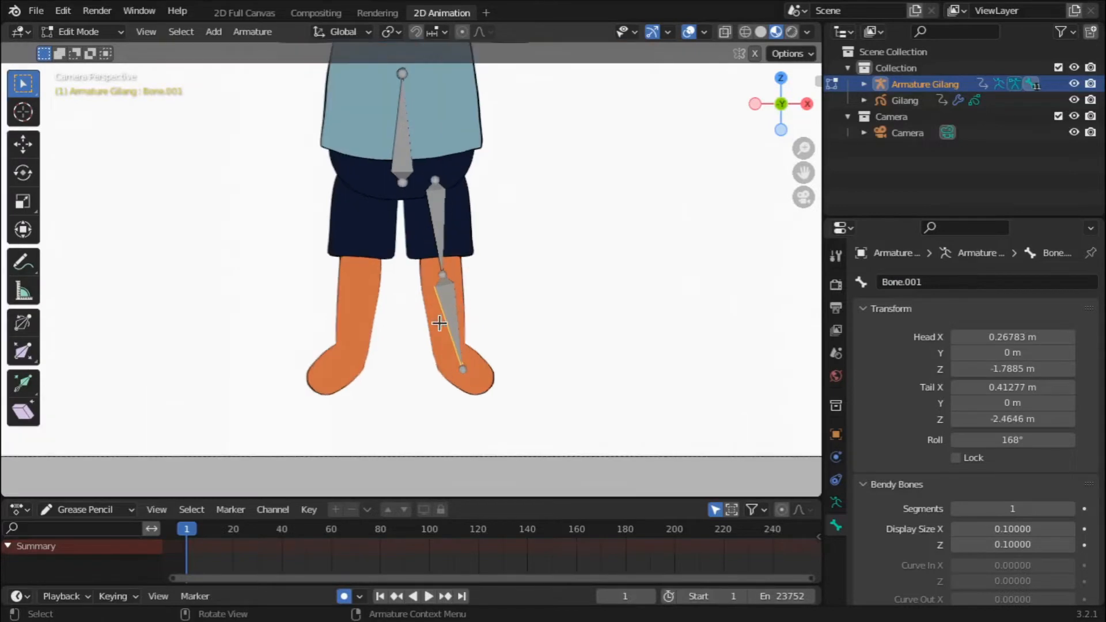
left_click(951, 281)
type("K")
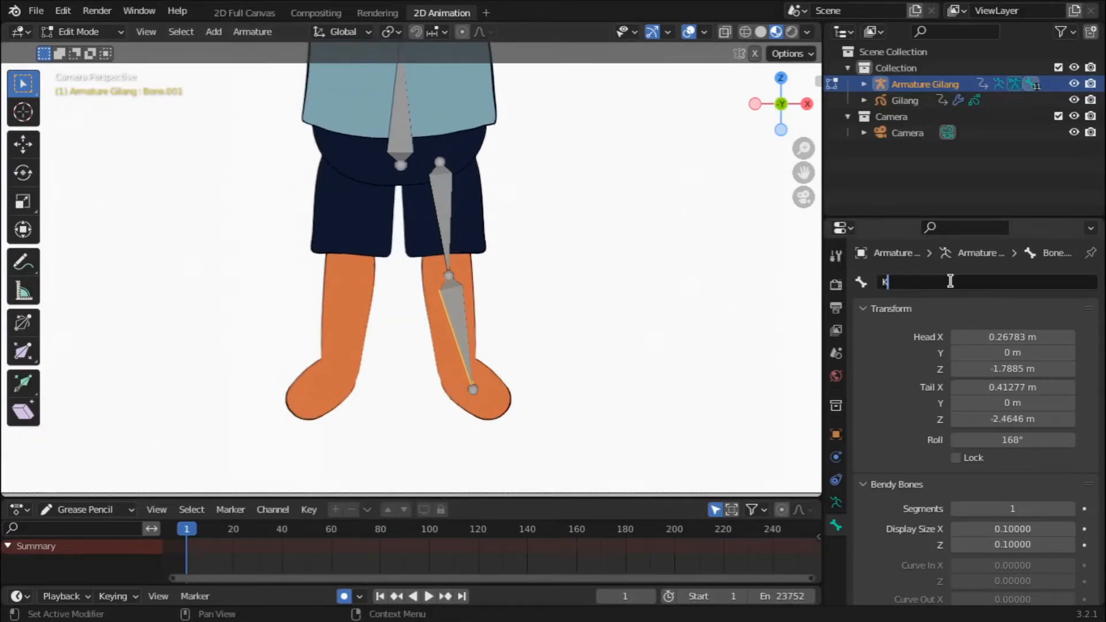
type("aki.Kiri.Gilang")
key("Return")
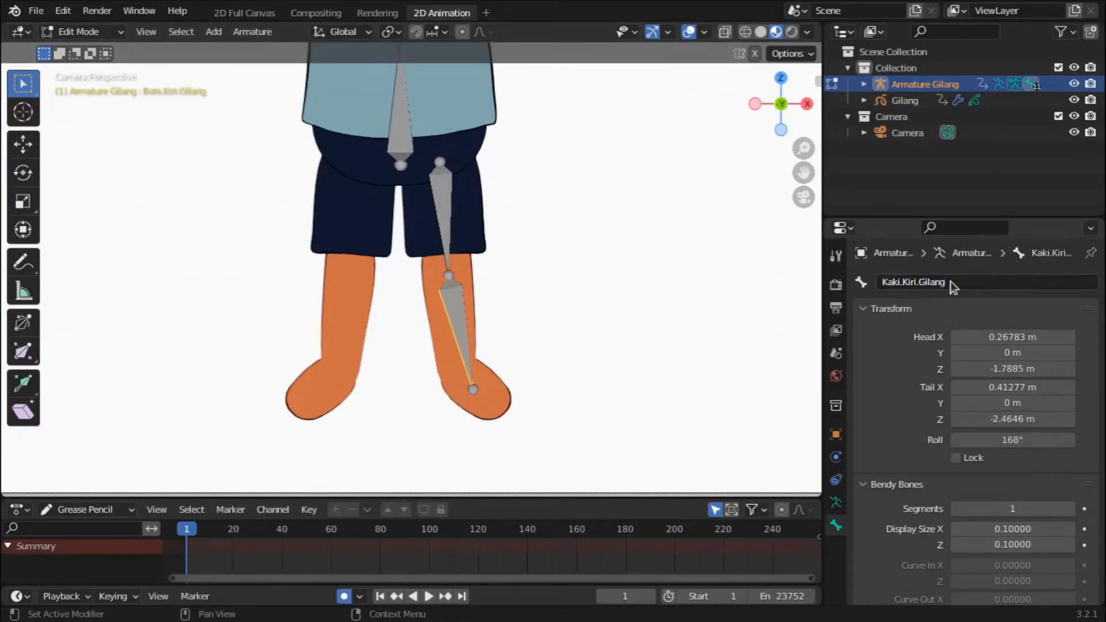
Duplicate the left thigh and lower leg bones and move the copies about 0.64 m in the negative X direction onto the right leg.
left_click(602, 233)
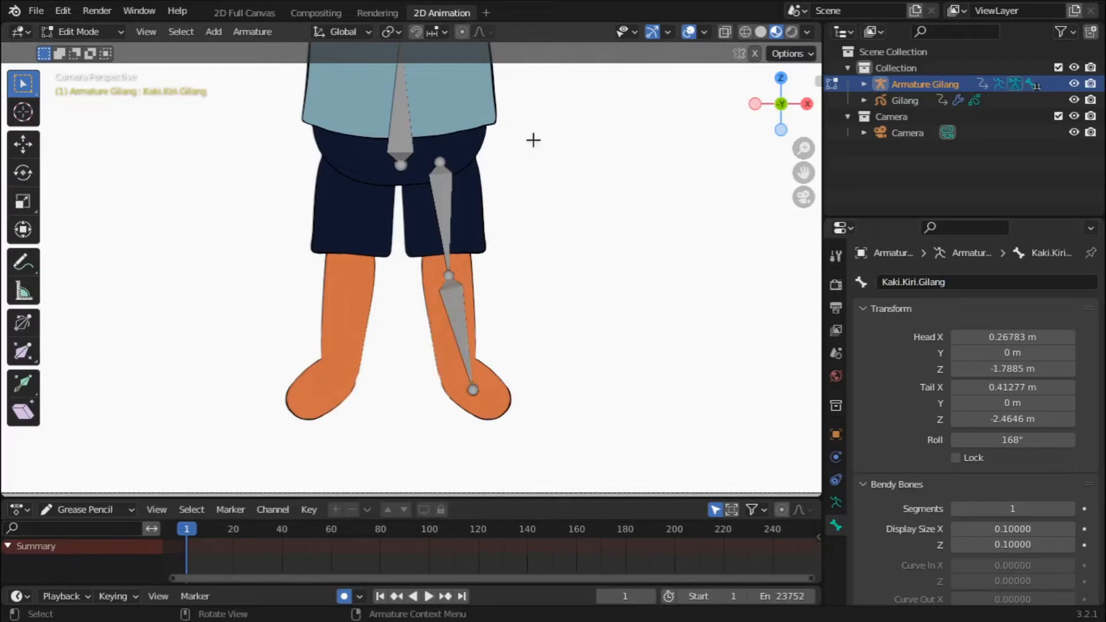
left_click_drag(533, 140, 426, 436)
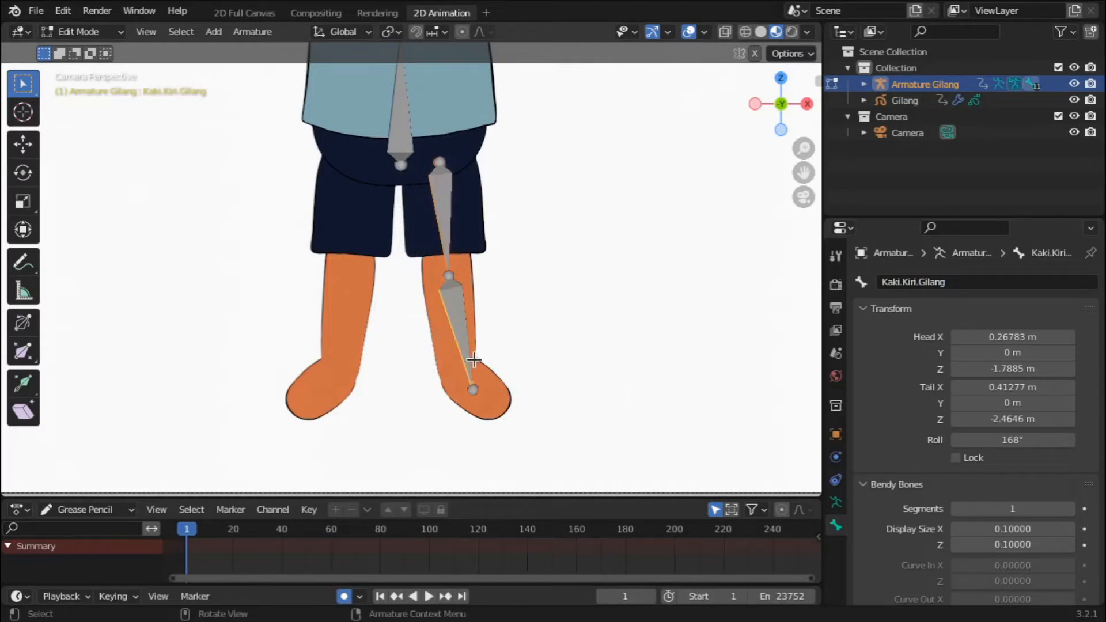
key("shift+d")
key("x")
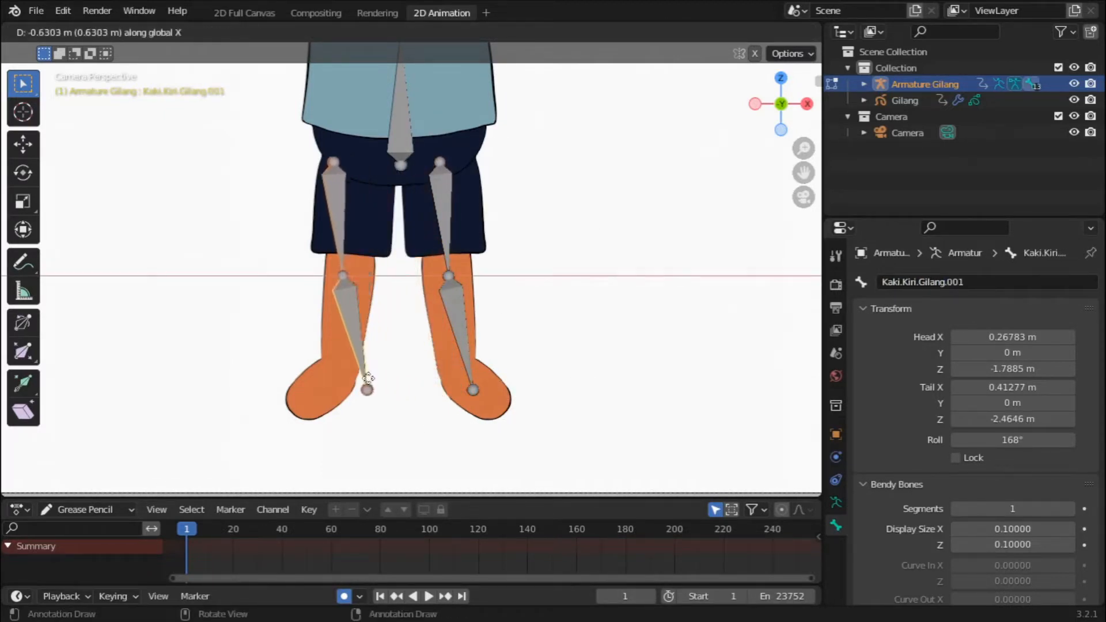
left_click(367, 378)
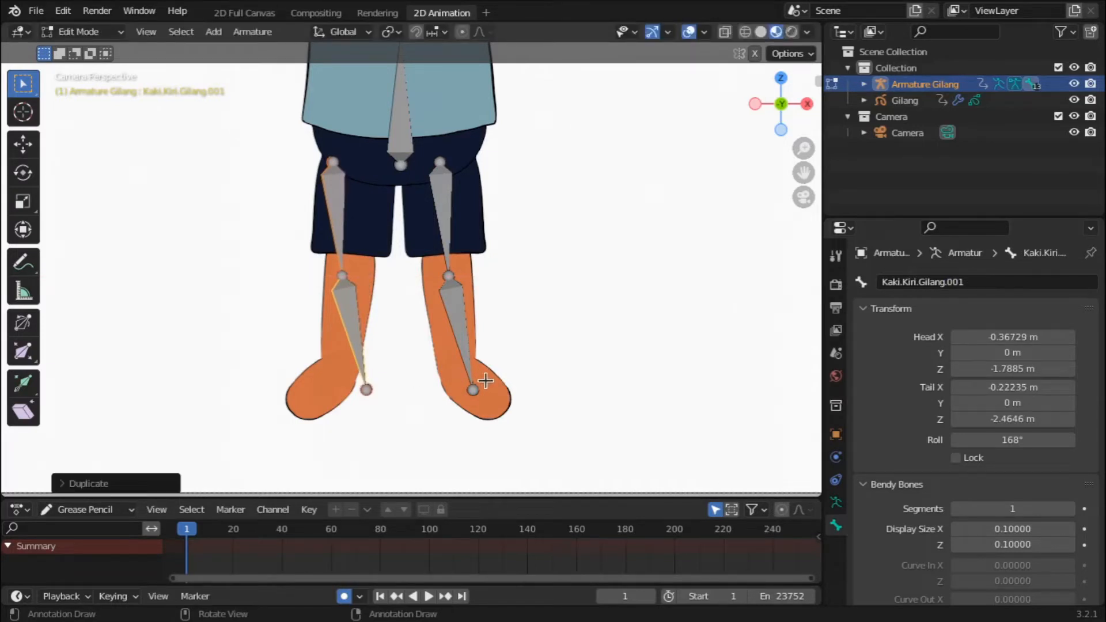
Mirror the duplicated leg bones by scaling them by -1 along the X axis.
key("s")
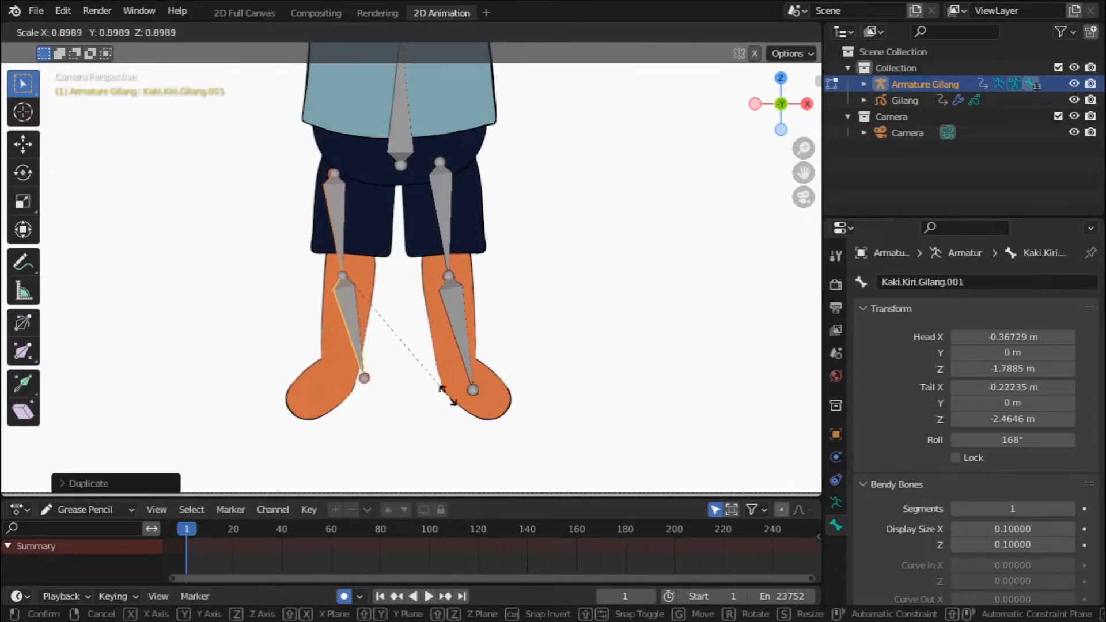
type("x-1")
left_click(447, 396)
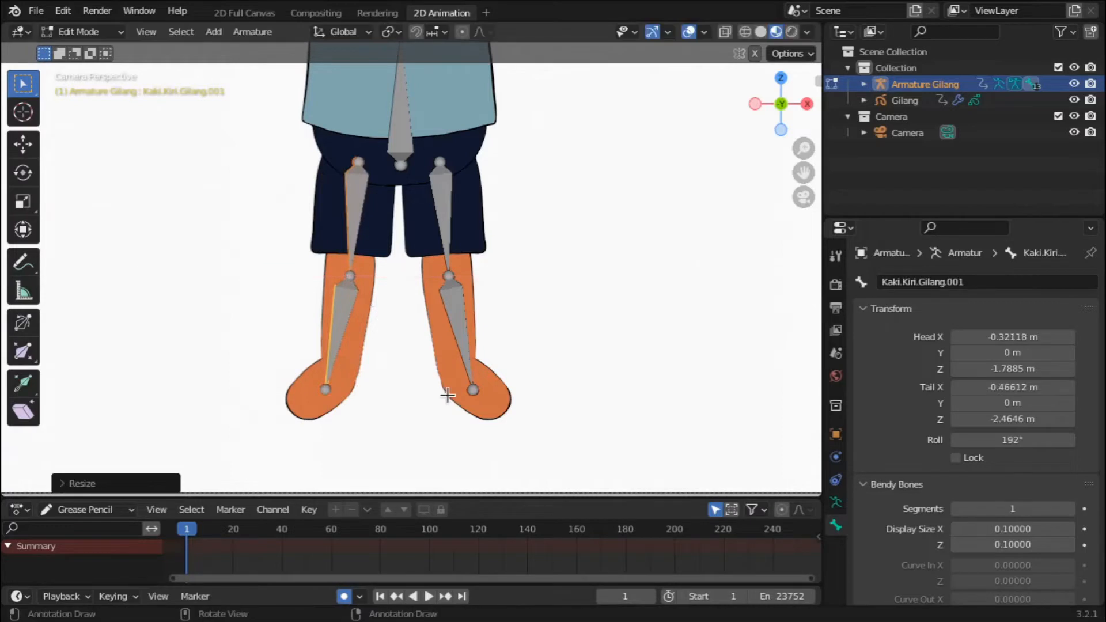
Rename the right thigh bone as Paha.Kanan.Gilang.
left_click(365, 204)
left_click(922, 282)
type("Paha.Kanan.Gilang")
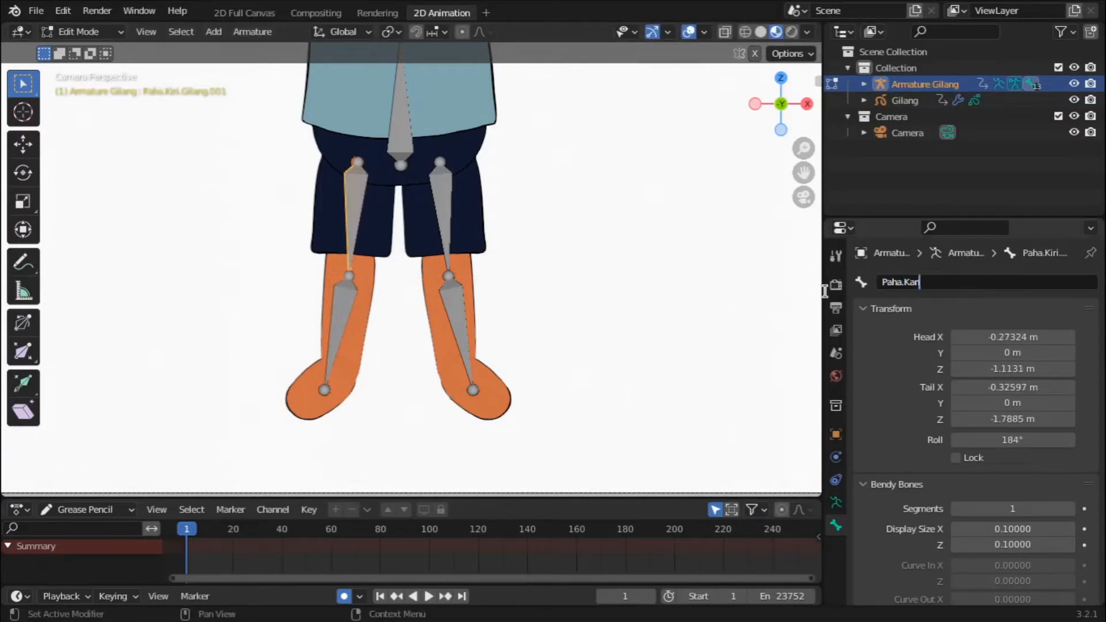
key("Return")
Rename the right lower leg bone as Kaki.Kanan.Gilang.
key("bracketright")
left_click(983, 282)
type("Kaki.Kanan.Gilang")
key("Return")
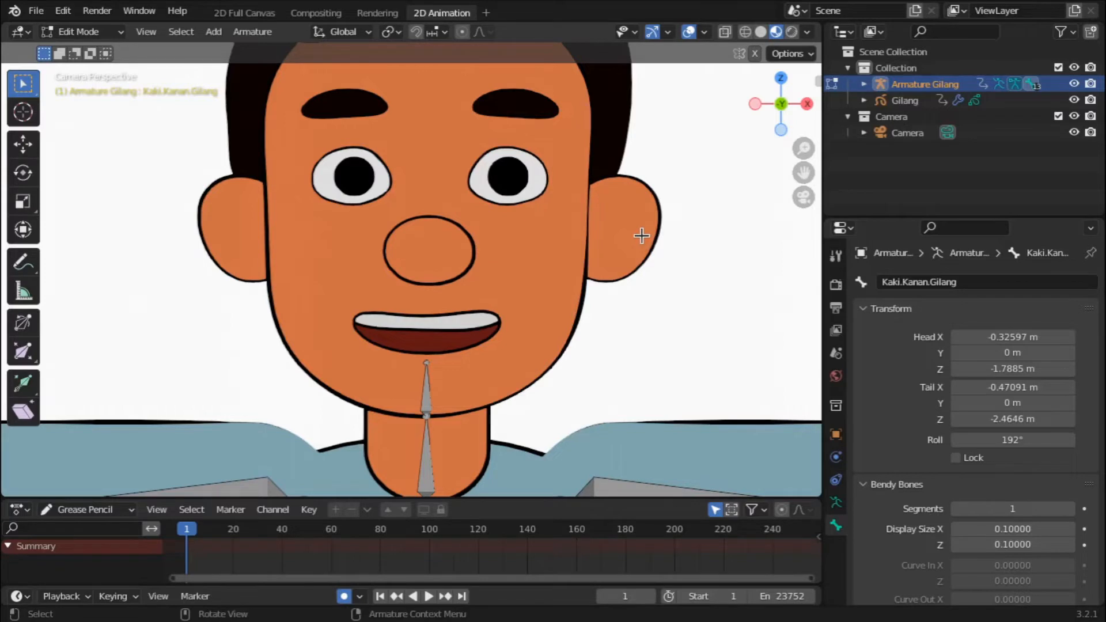
Add a single bone and move it over the middle of the face, with its base near the chin at about Z 0.295 m.
scroll(491, 200, "down", 1)
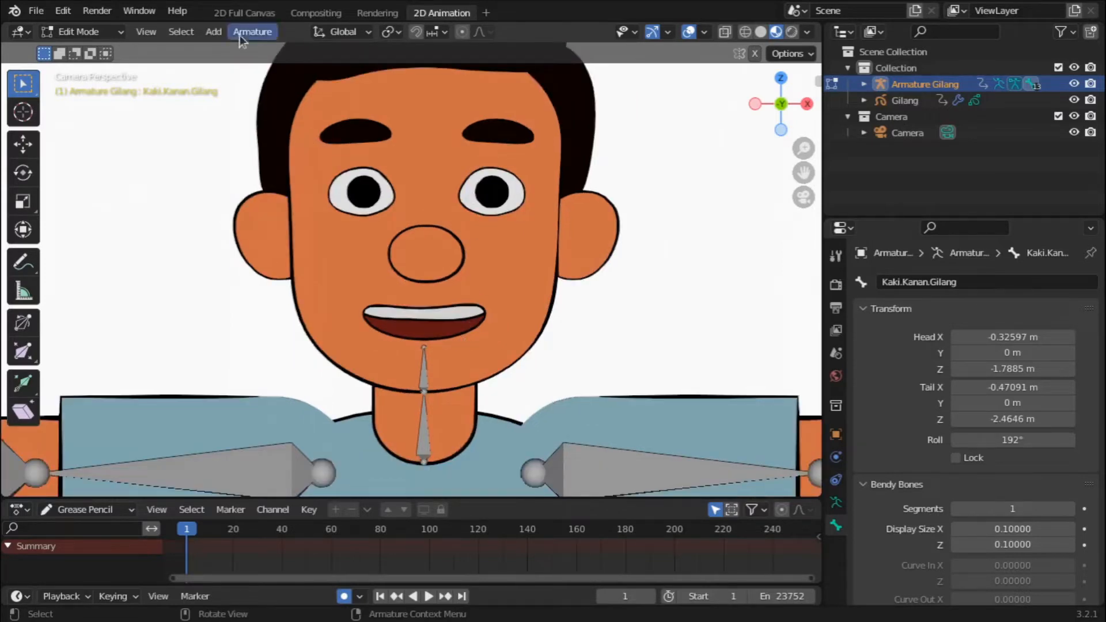
left_click(211, 31)
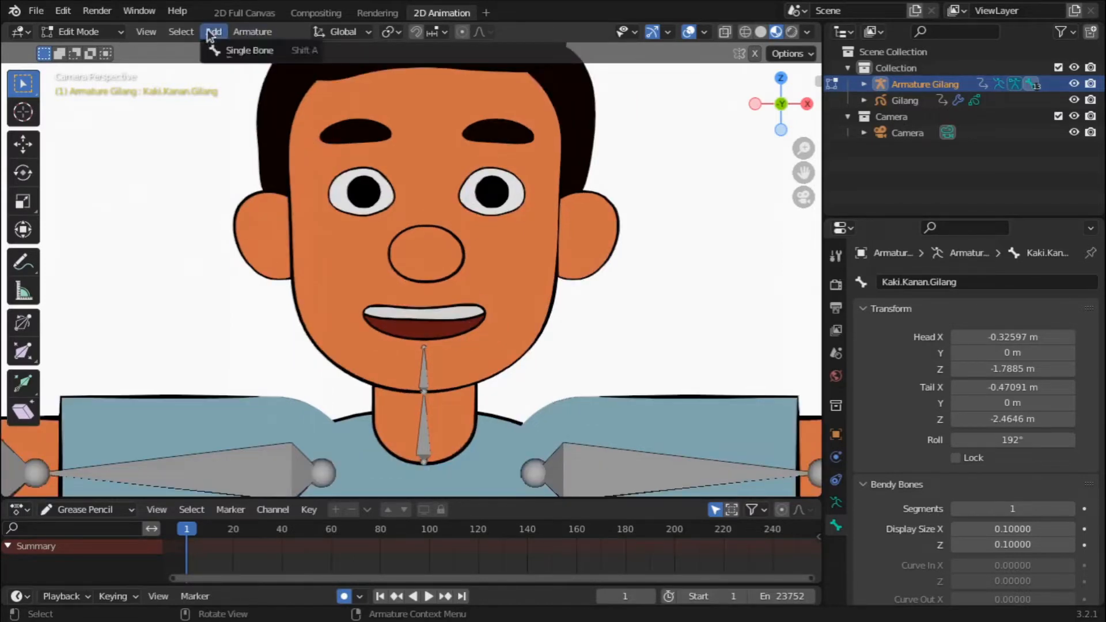
left_click(225, 53)
scroll(321, 252, "down", 5)
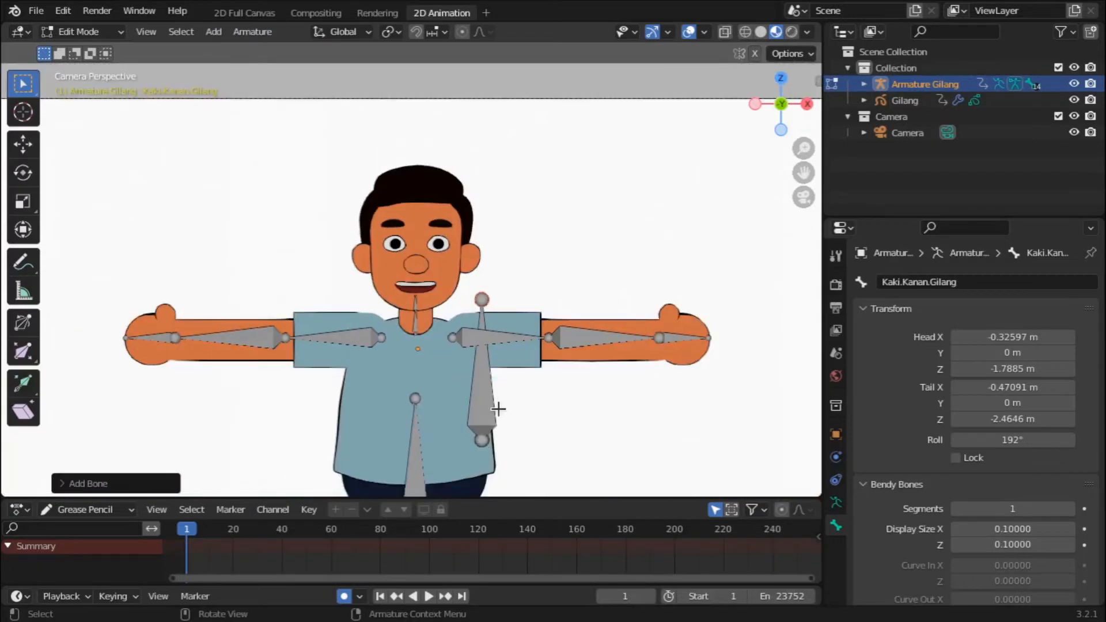
left_click(484, 430)
key("g")
left_click(418, 300)
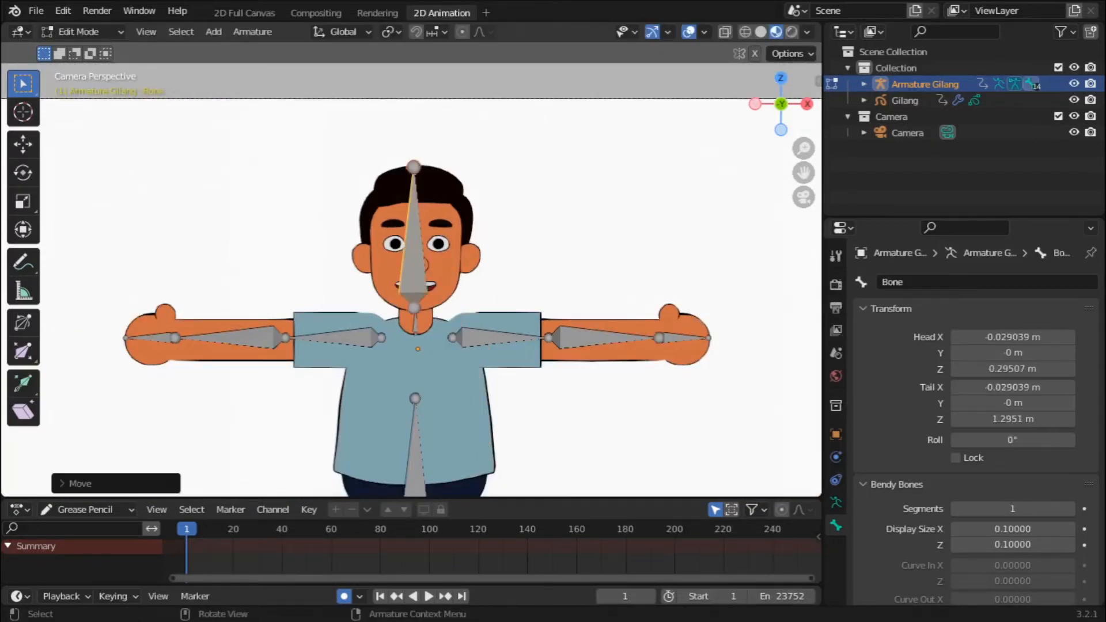
Scale the new face bone down to about 0.3 m long and move its base onto the nose.
key("s")
left_click(428, 258)
scroll(428, 257, "up", 6)
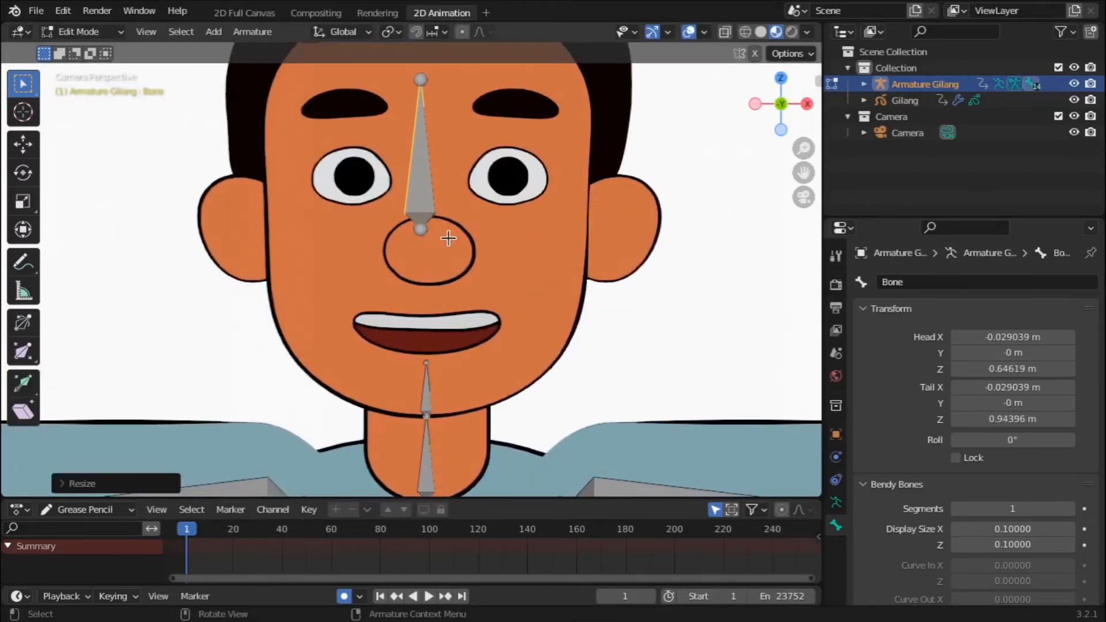
key("g")
left_click(448, 217)
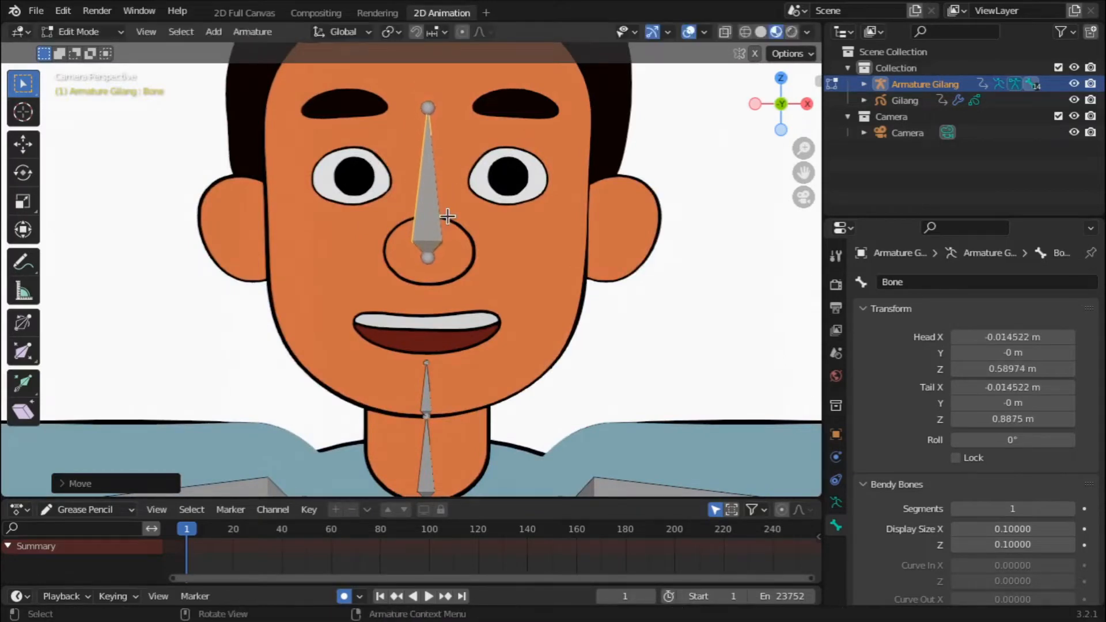
Shorten the nose bone to about 0.14 m by lowering its tip, and move the whole bone down about 0.04 m along Z.
left_click(425, 108)
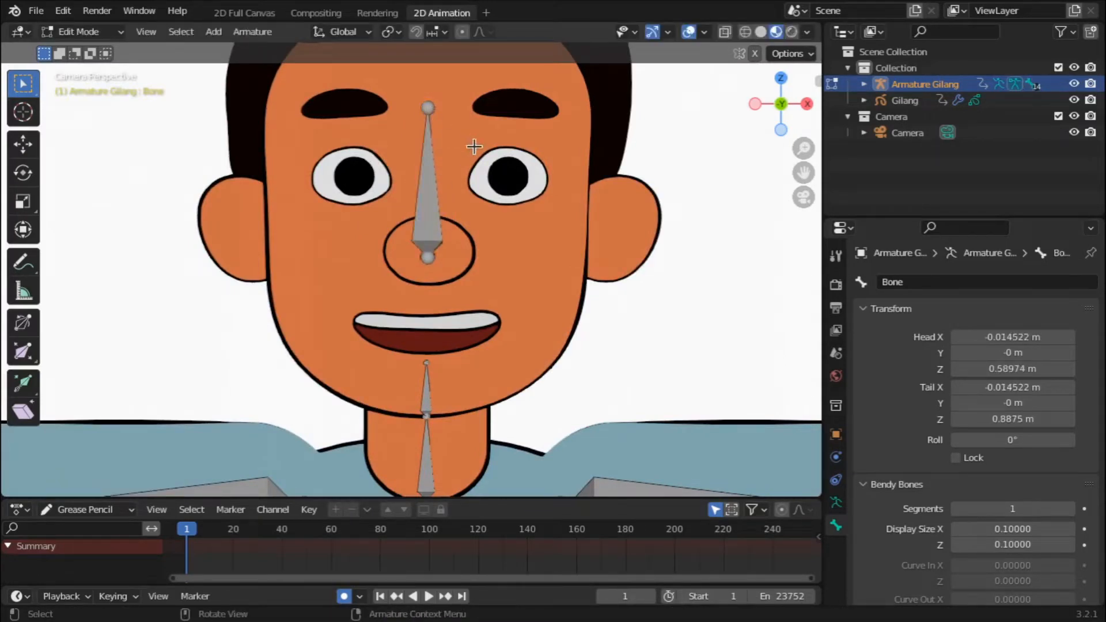
key("g")
key("z")
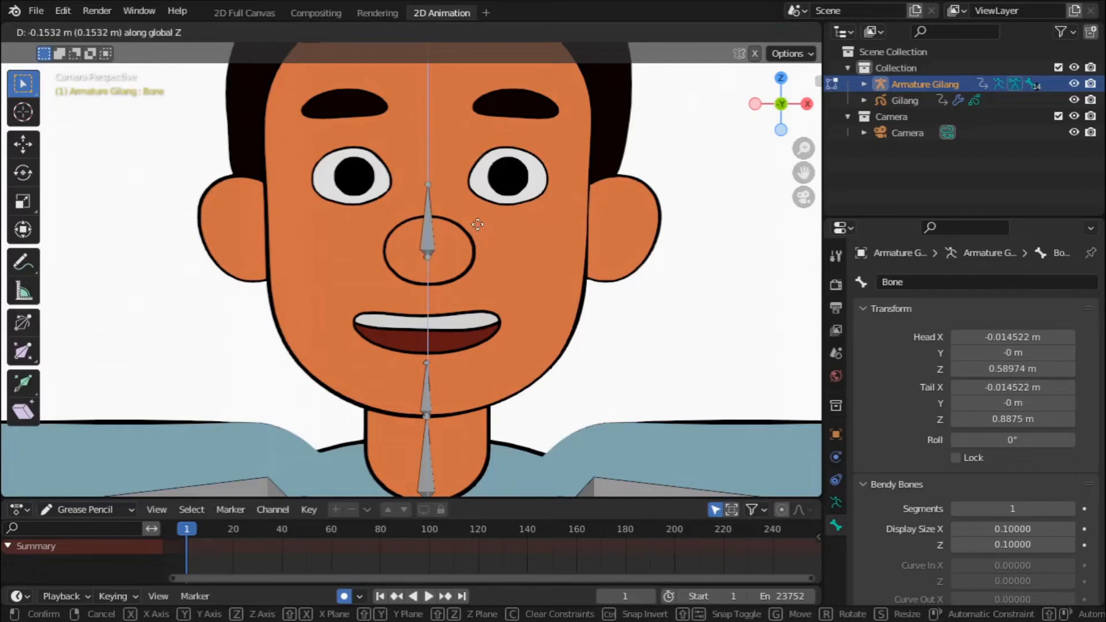
left_click(478, 224)
left_click(433, 222)
key("g")
key("z")
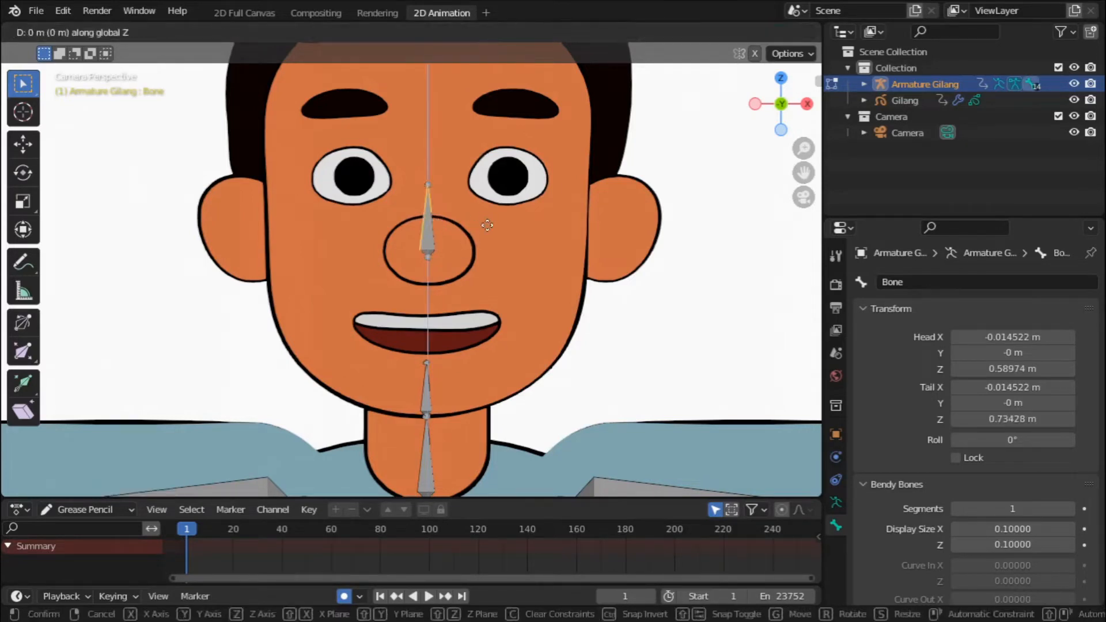
left_click(491, 247)
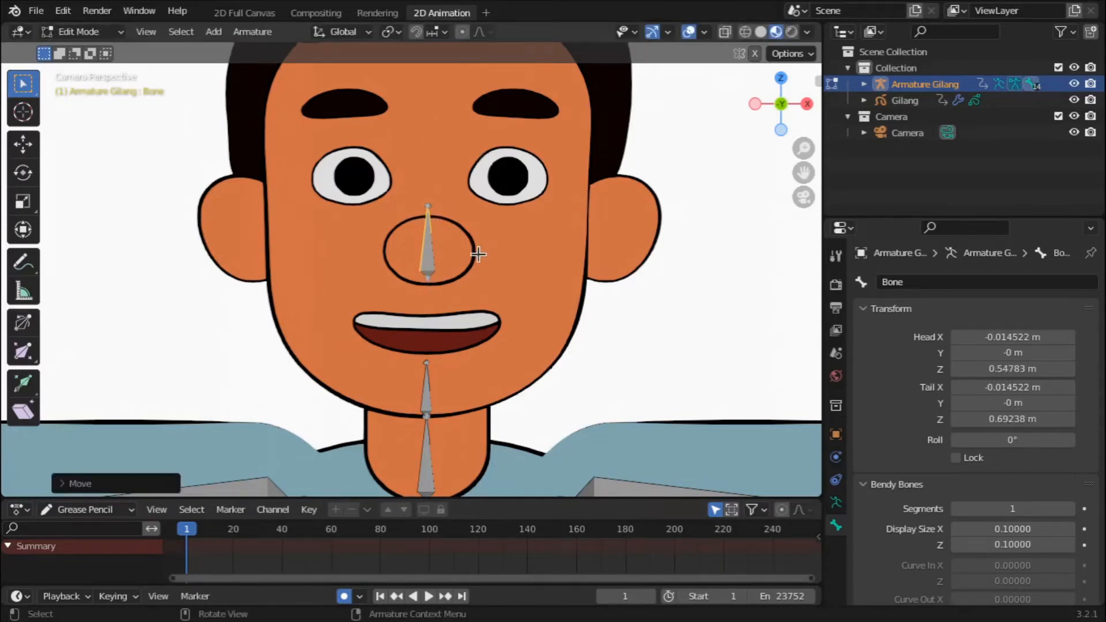
Rename the nose bone as Hidung.
left_click(928, 280)
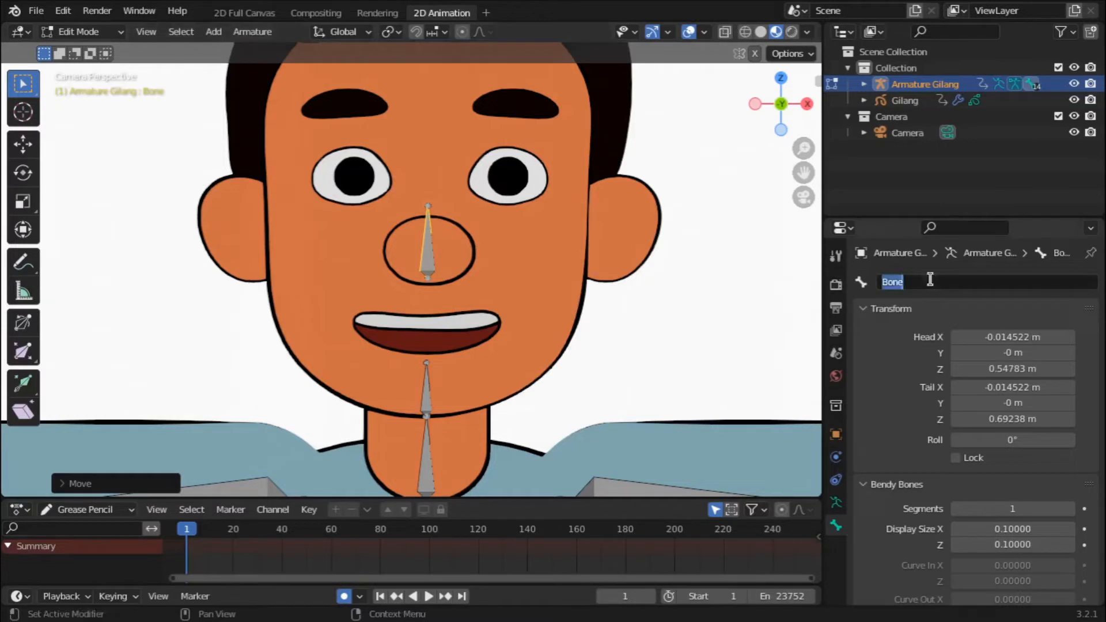
type("Hidung")
key("Return")
Duplicate the nose bone onto the left ear and rename the copy as Telinga.Kiri.
key("shift+d")
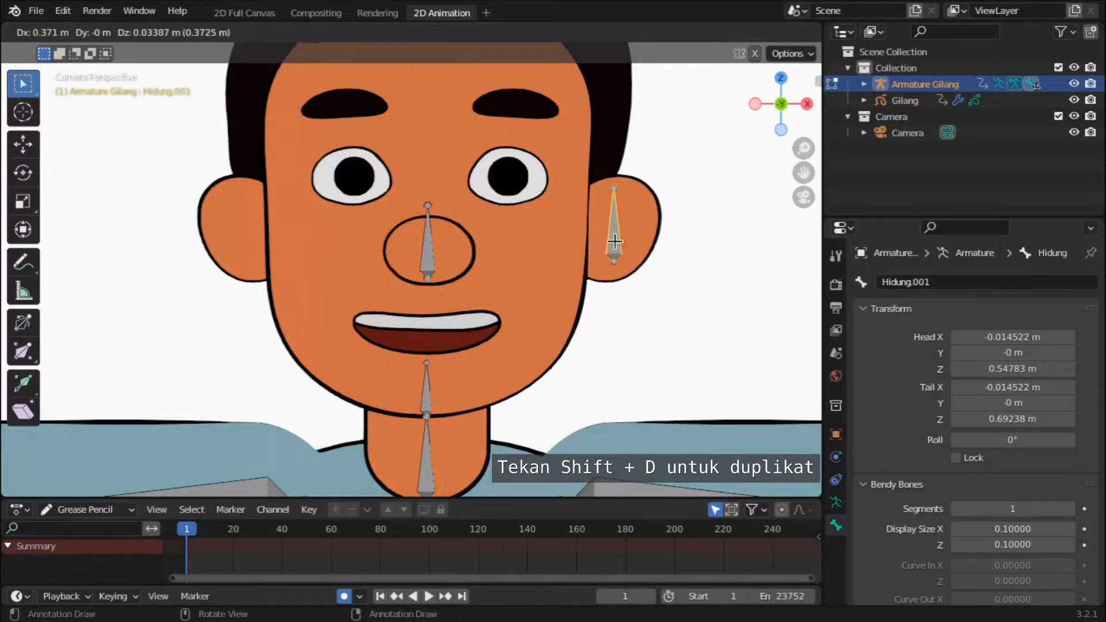
left_click(614, 242)
left_click(914, 283)
type("T")
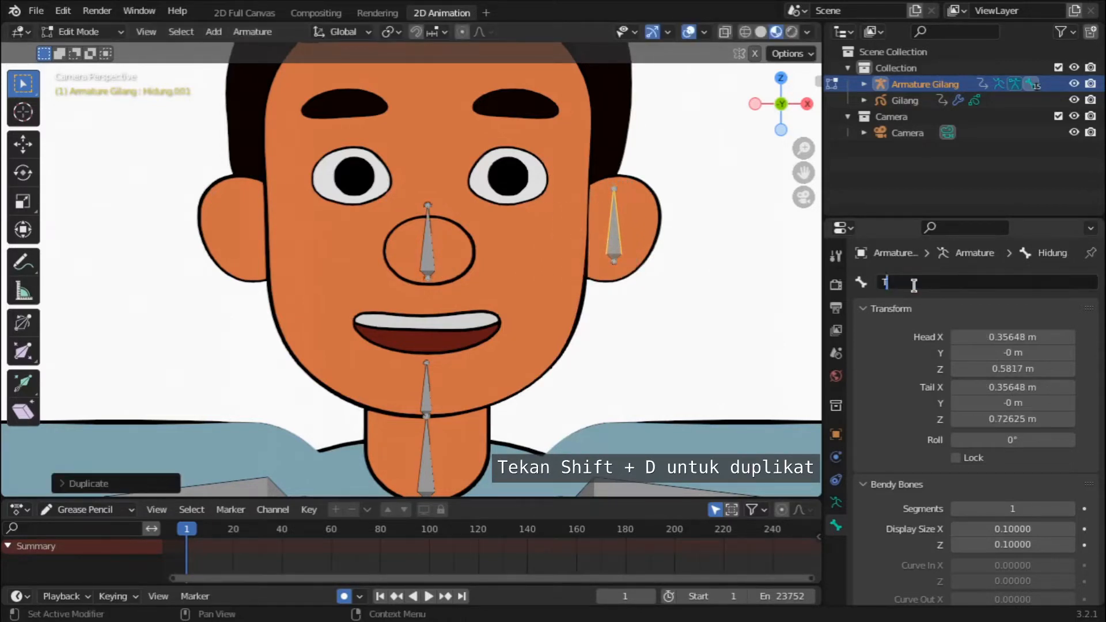
type("elingaKiri")
key("Return")
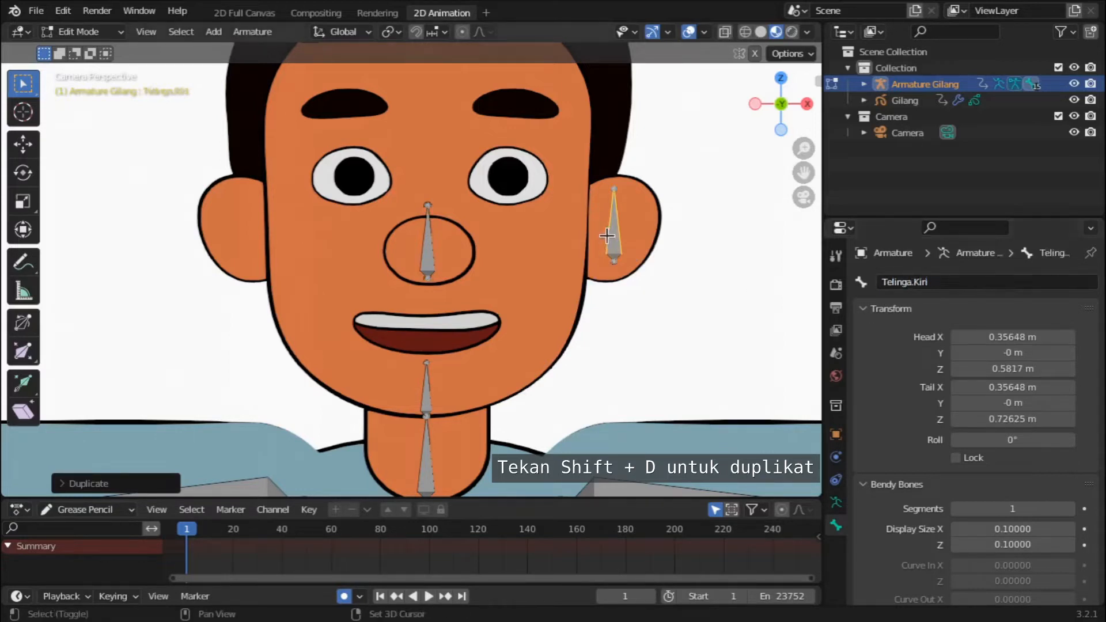
Duplicate the left ear bone along the X axis onto the right ear and rename the copy as Telinga.Kanan.
key("shift+d")
key("x")
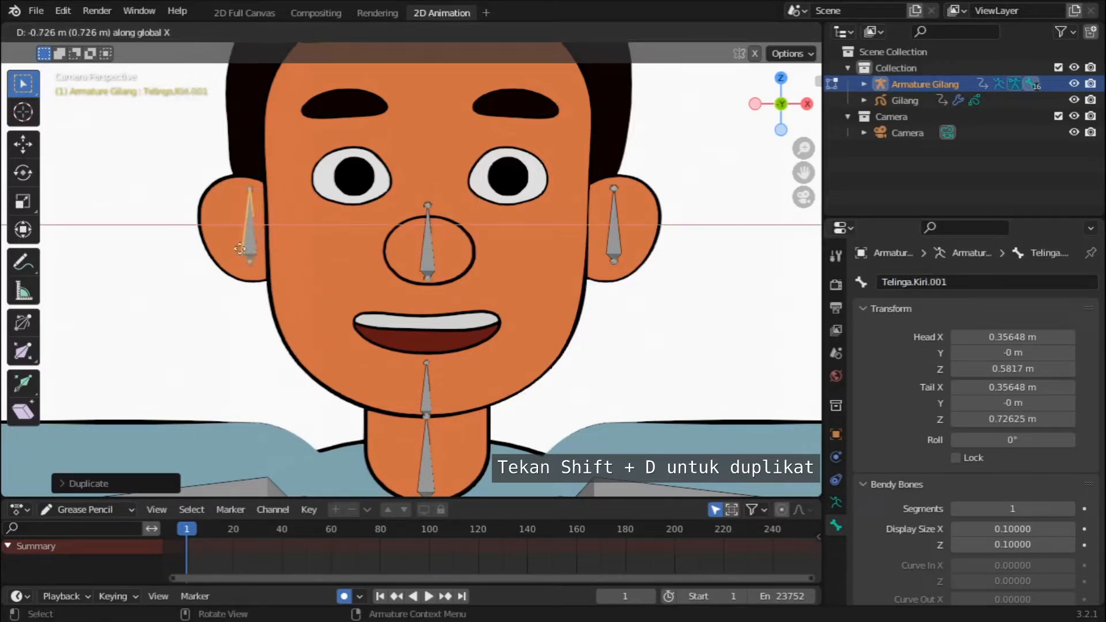
left_click(232, 249)
double_click(929, 281)
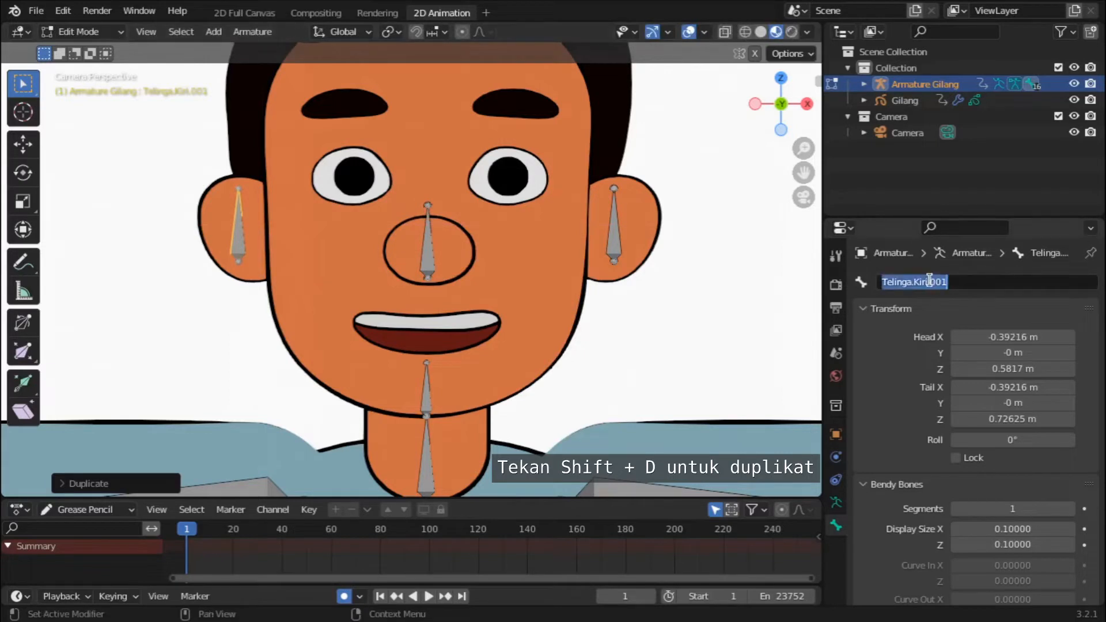
type("Teling")
key("Return")
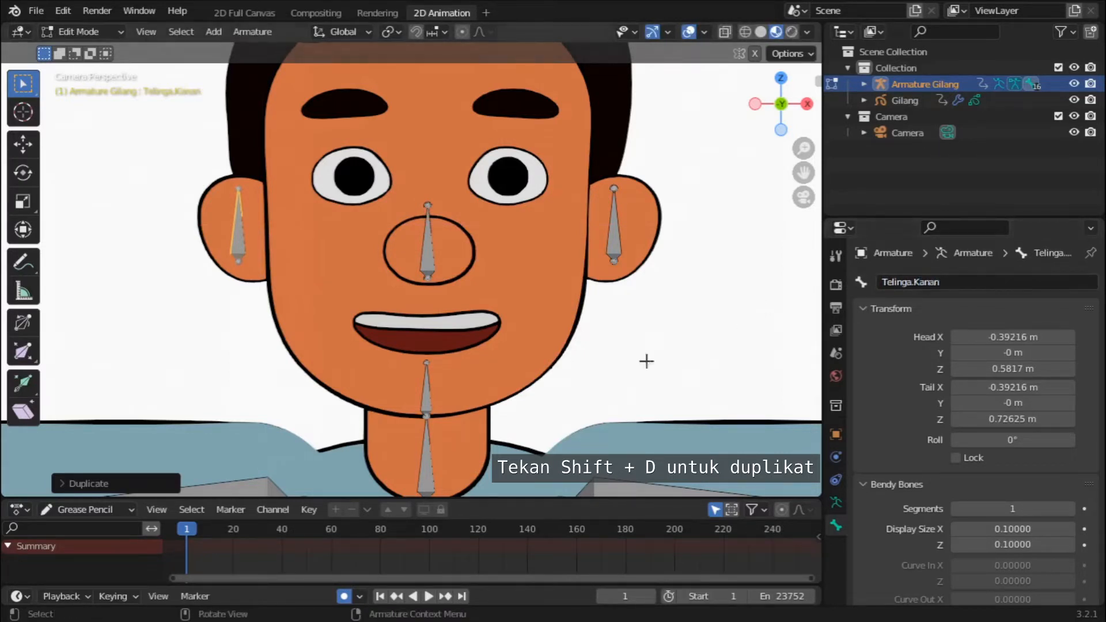
Duplicate the Hidung nose bone and place the copy over the left eye.
scroll(469, 369, "up", 3)
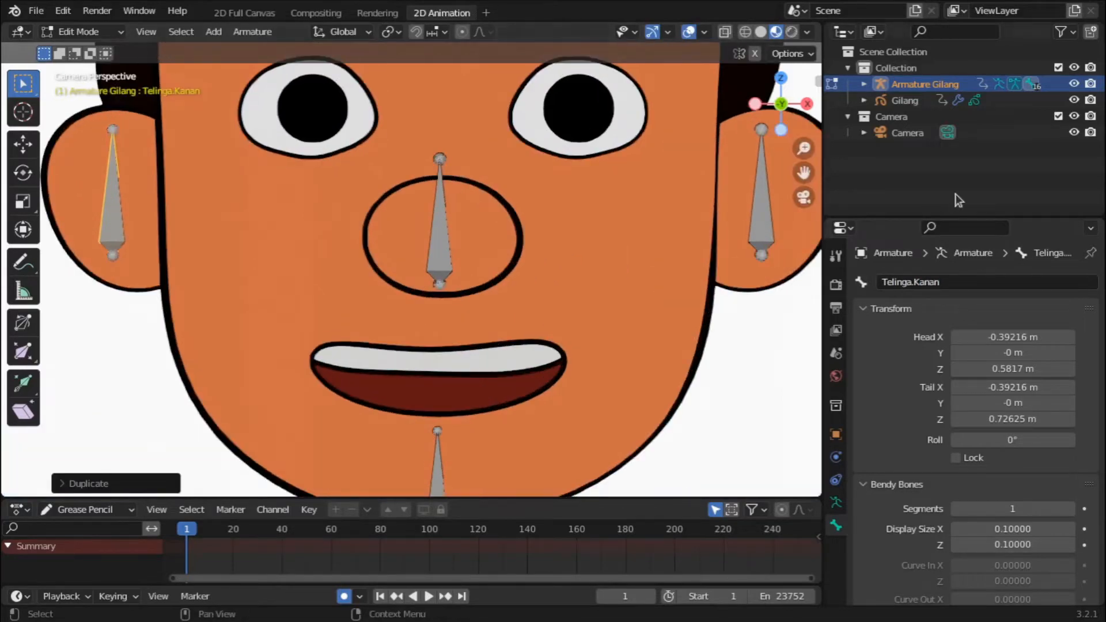
middle_click_drag(577, 131, 570, 233, "shift")
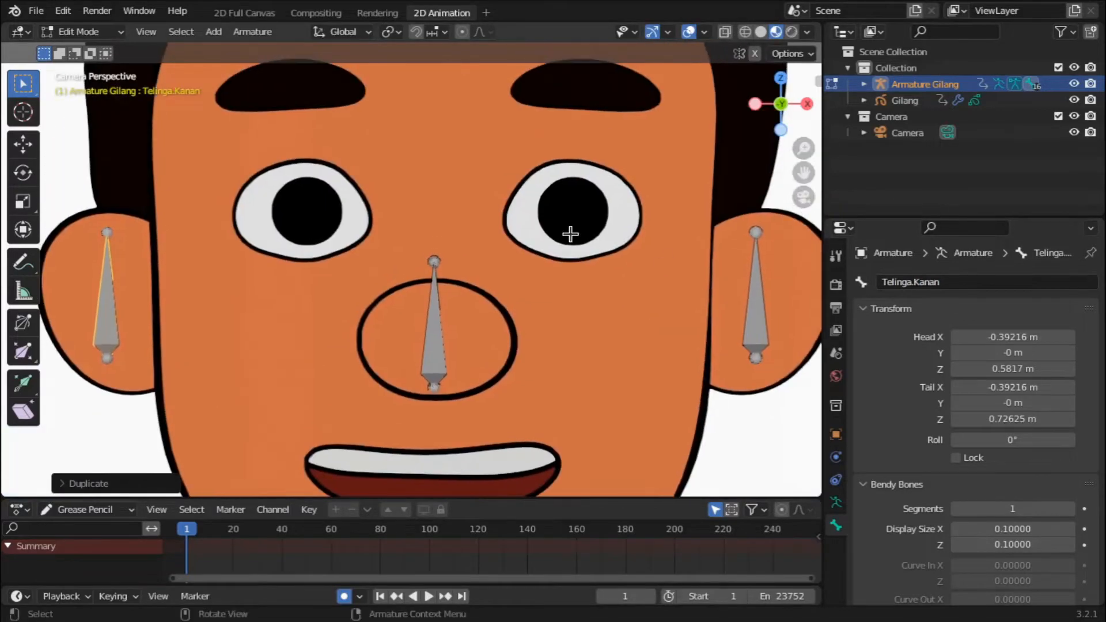
left_click(440, 343)
key("shift+d")
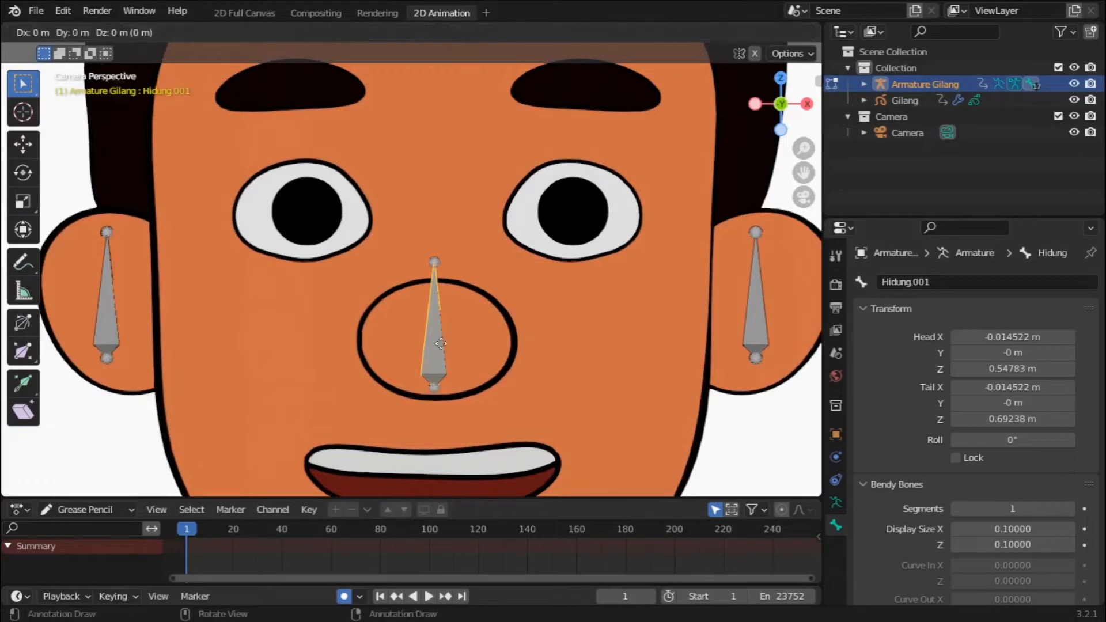
left_click(585, 222)
Scale the left eye bone down to about 0.08 m long and centre it on the pupil.
key("s")
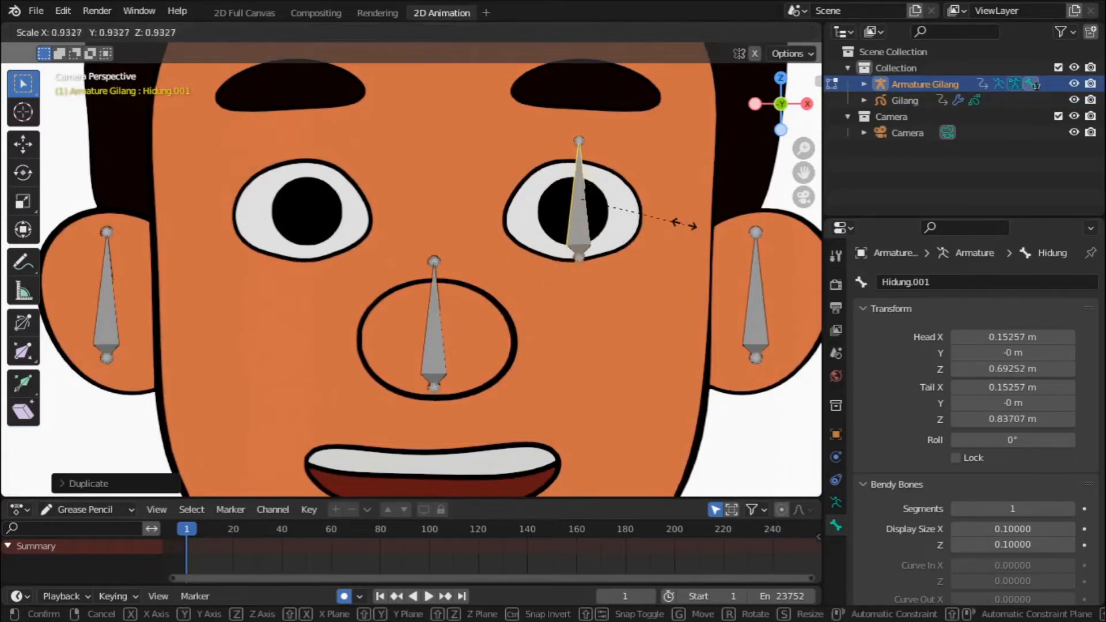
left_click(638, 219)
key("g")
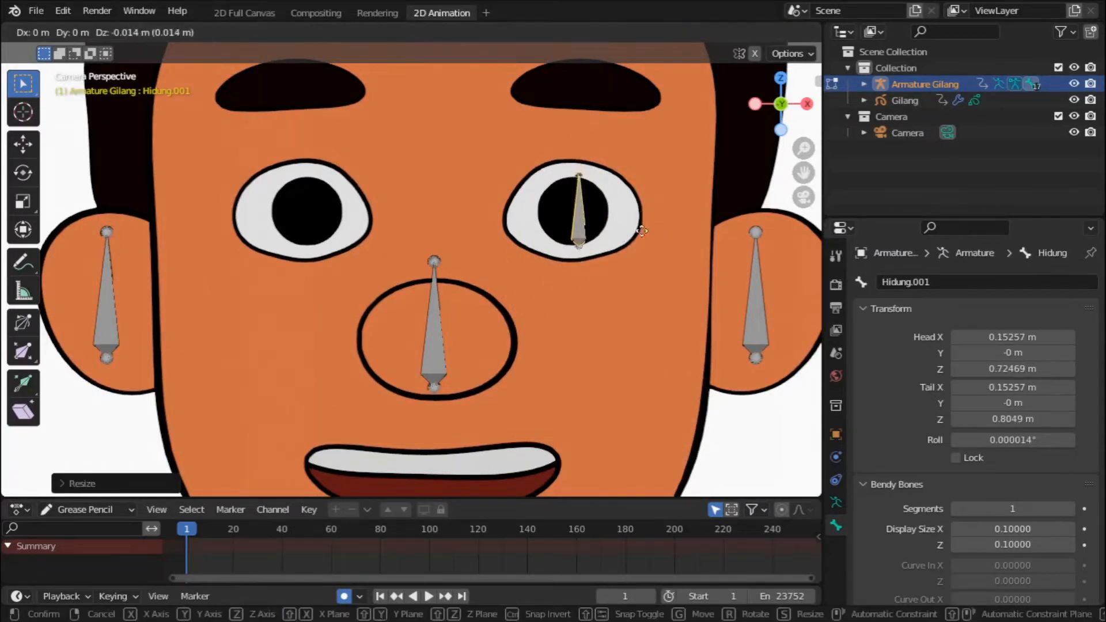
left_click(635, 231)
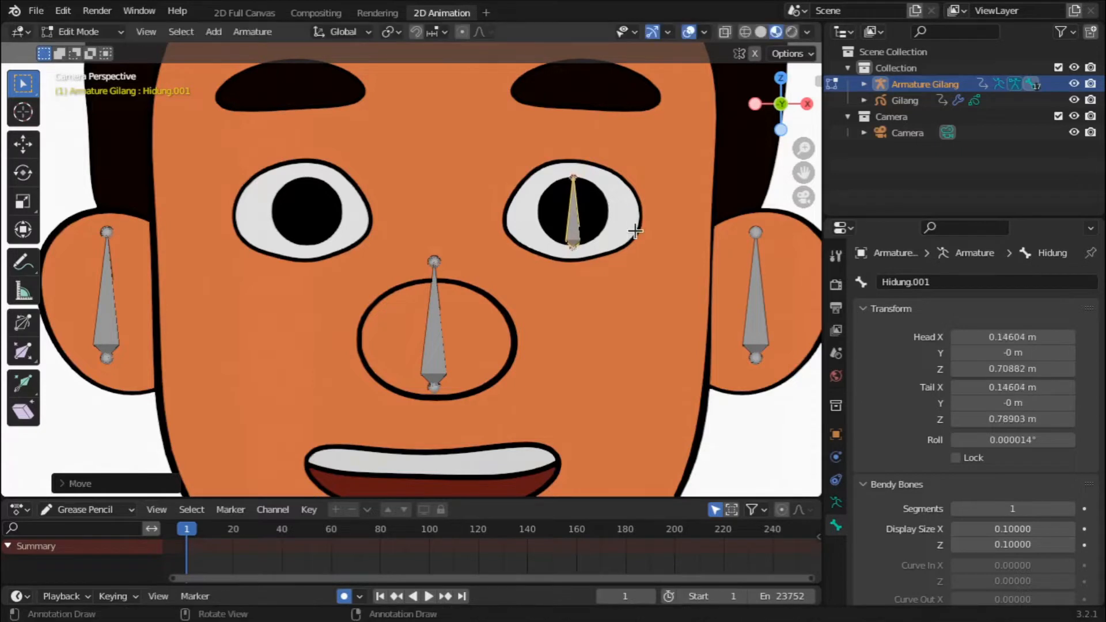
Rename the left eye bone as Mata.Kiri.
left_click(895, 282)
type("Ma")
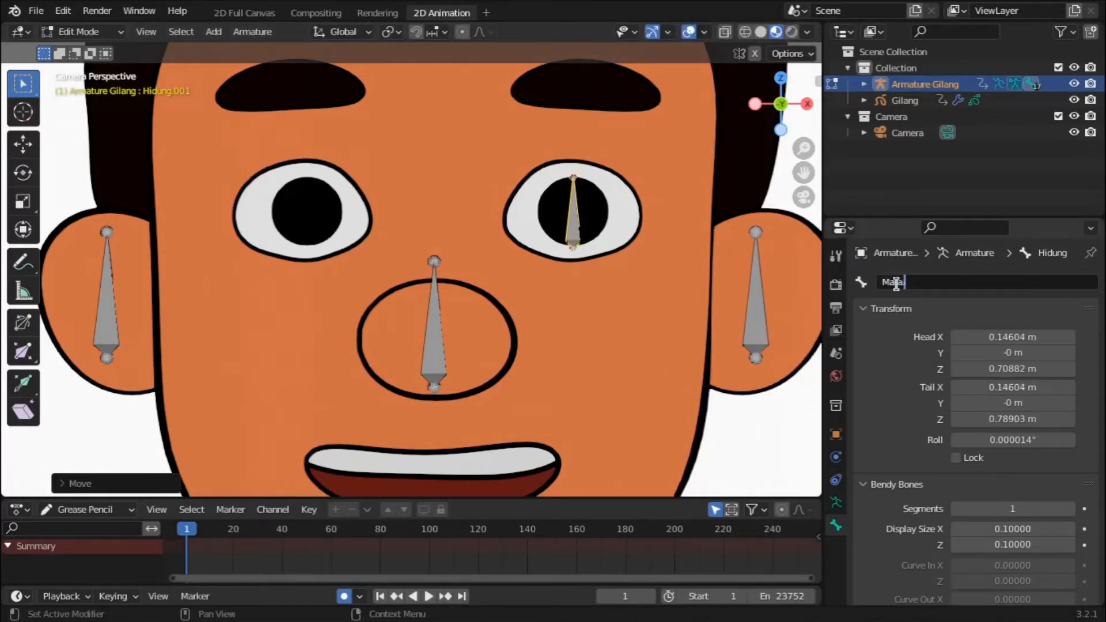
type("ta.Kiri")
key("Return")
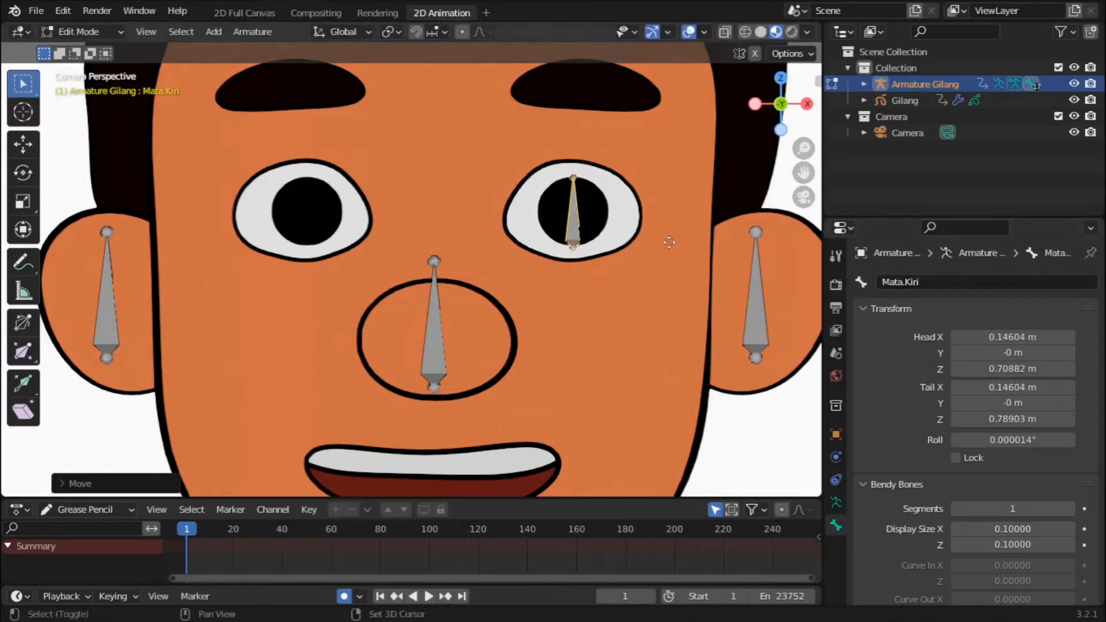
Duplicate the left eye bone along the X axis onto the right eye and rename the copy as Mata.Kanan.
key("shift+d")
key("x")
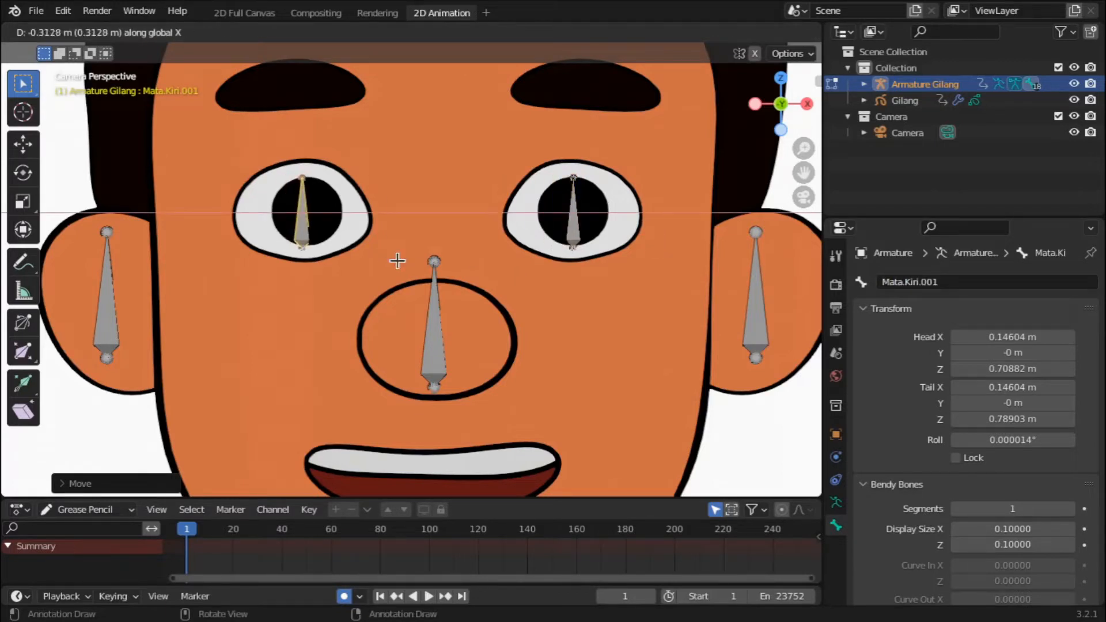
left_click(397, 261)
left_click(965, 284)
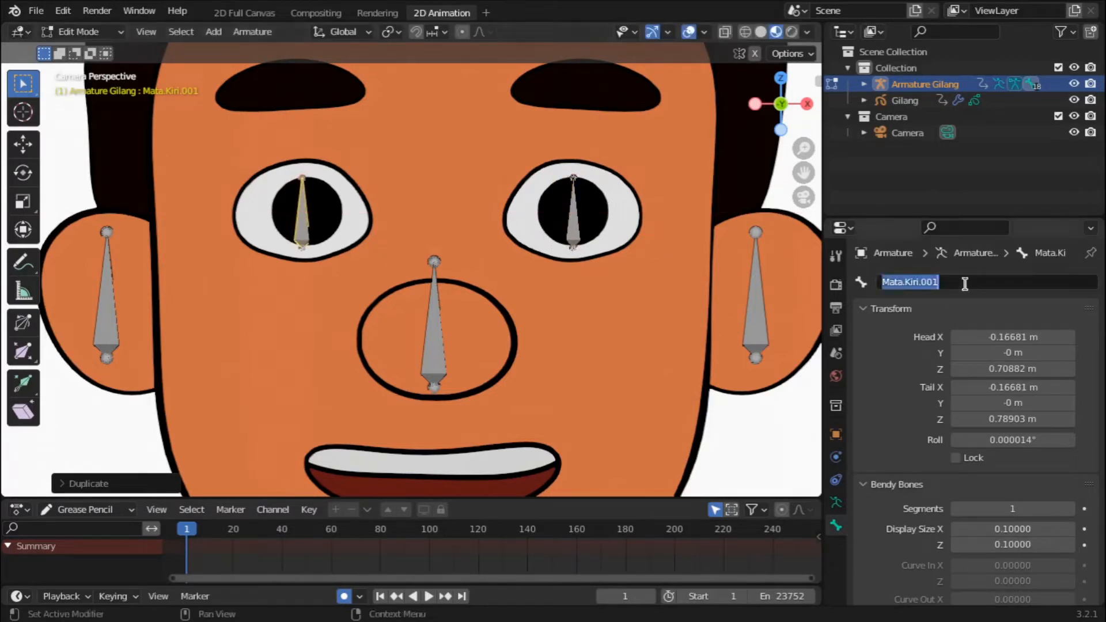
type("Mata.Kanan")
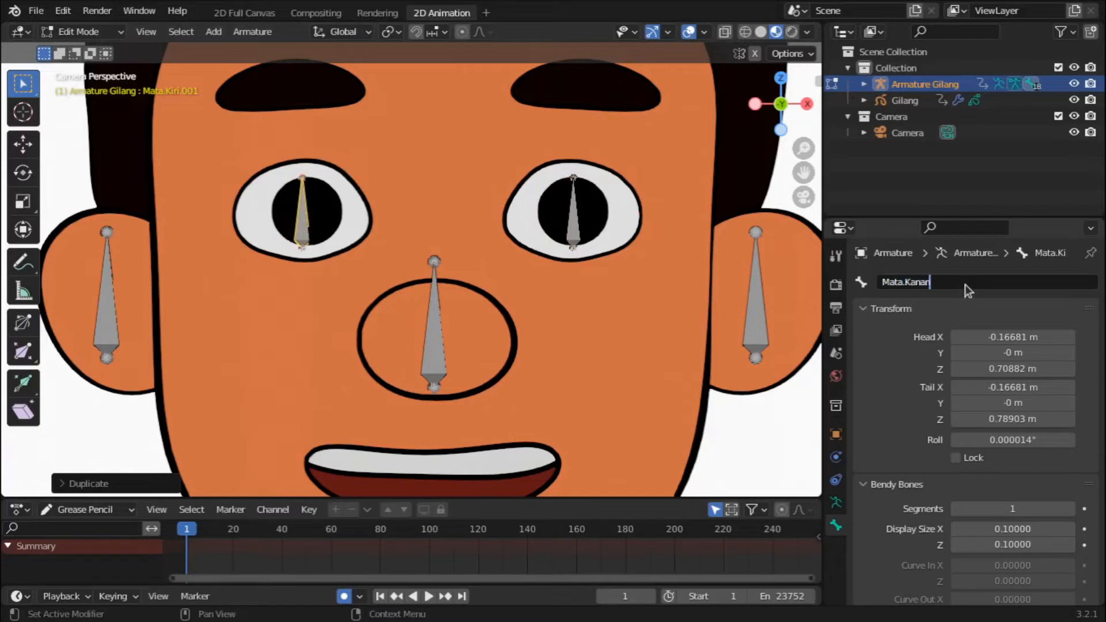
key("Return")
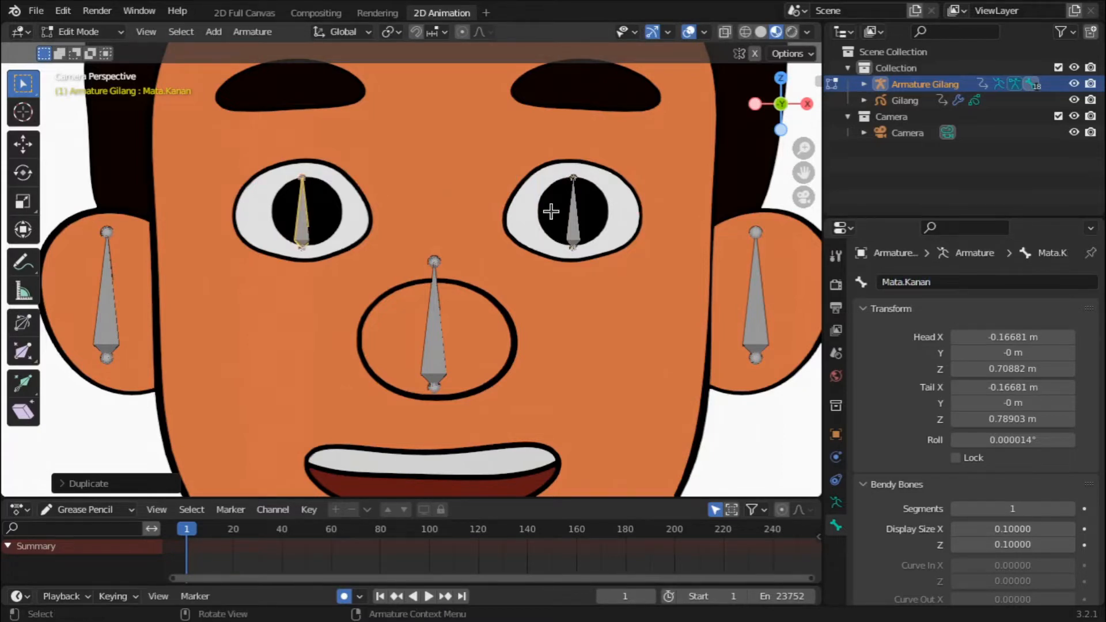
Duplicate the right eye bone with a slight X offset and scale the copy down to about 0.05 m long.
key("shift+d")
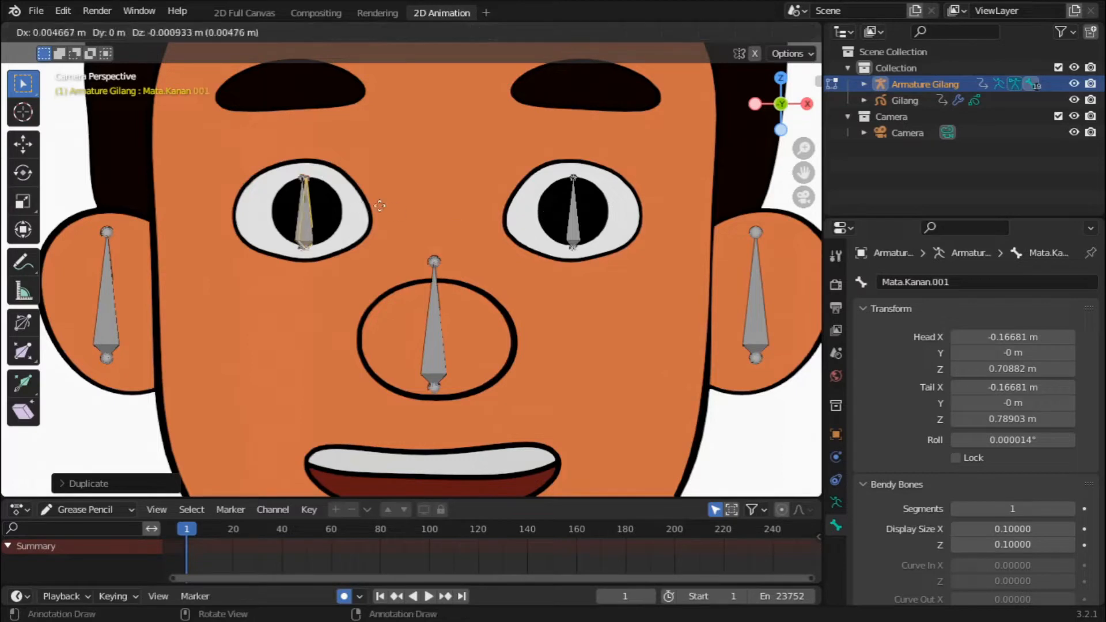
key("x")
left_click(363, 213)
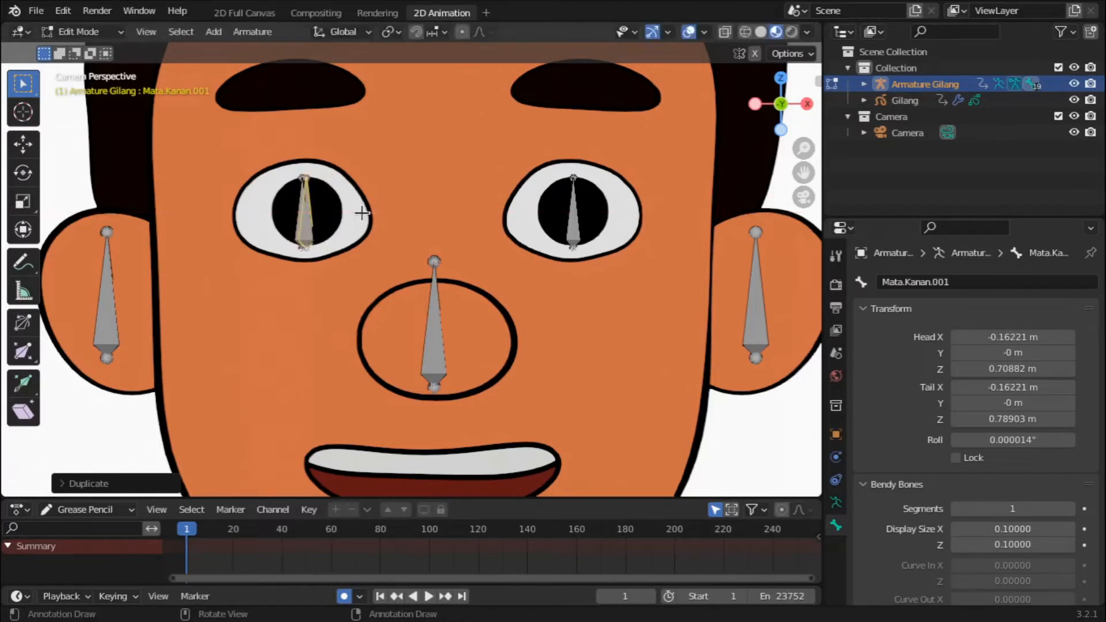
key("s")
left_click(351, 211)
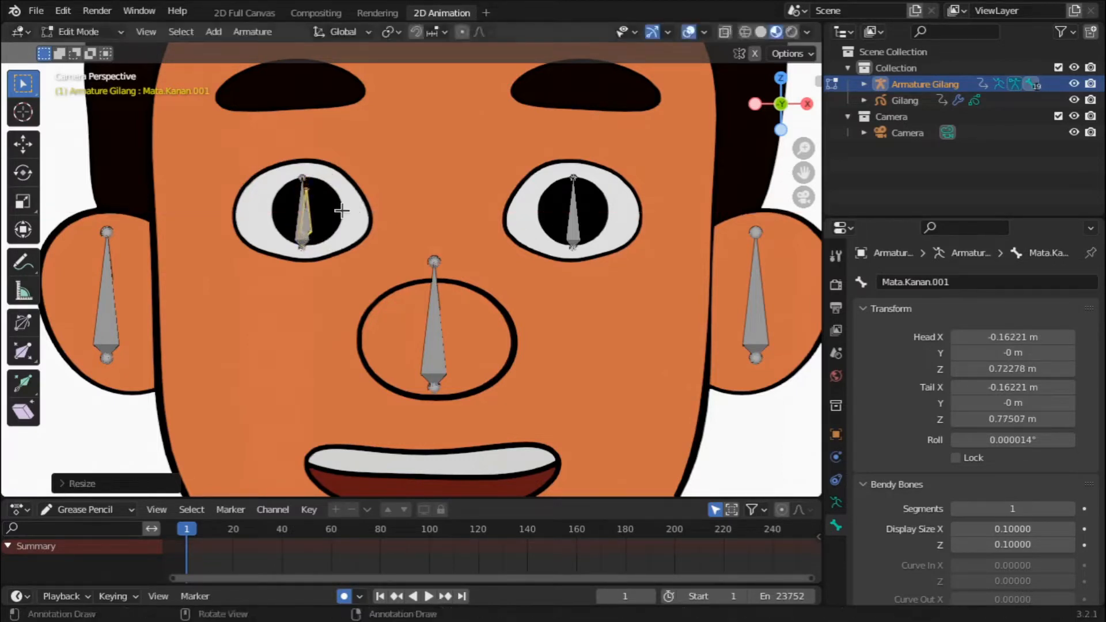
Shift the small right eye bone slightly along X toward the nose and rename it as Pupil.Kanan.
key("g")
key("x")
left_click(344, 211)
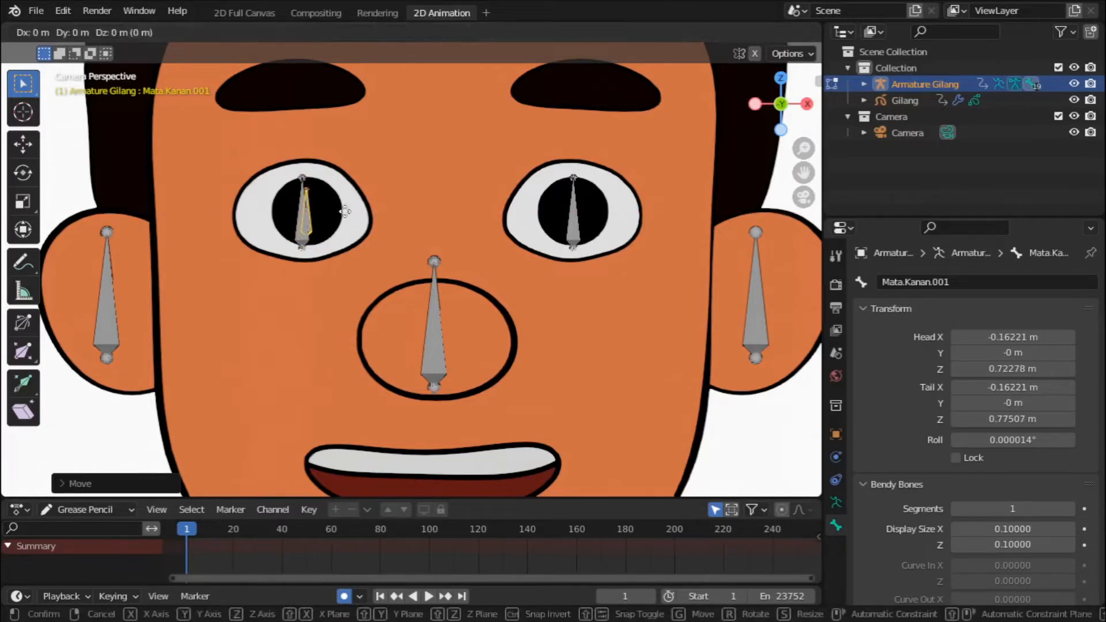
key("g")
key("x")
left_click(346, 212)
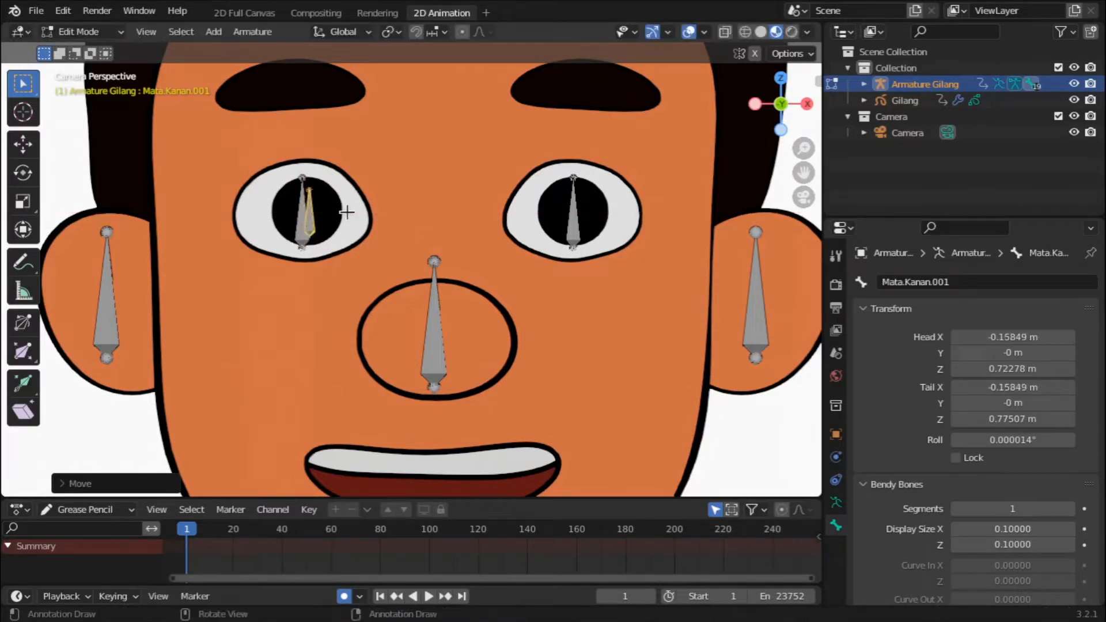
left_click(928, 282)
key("BackSpace")
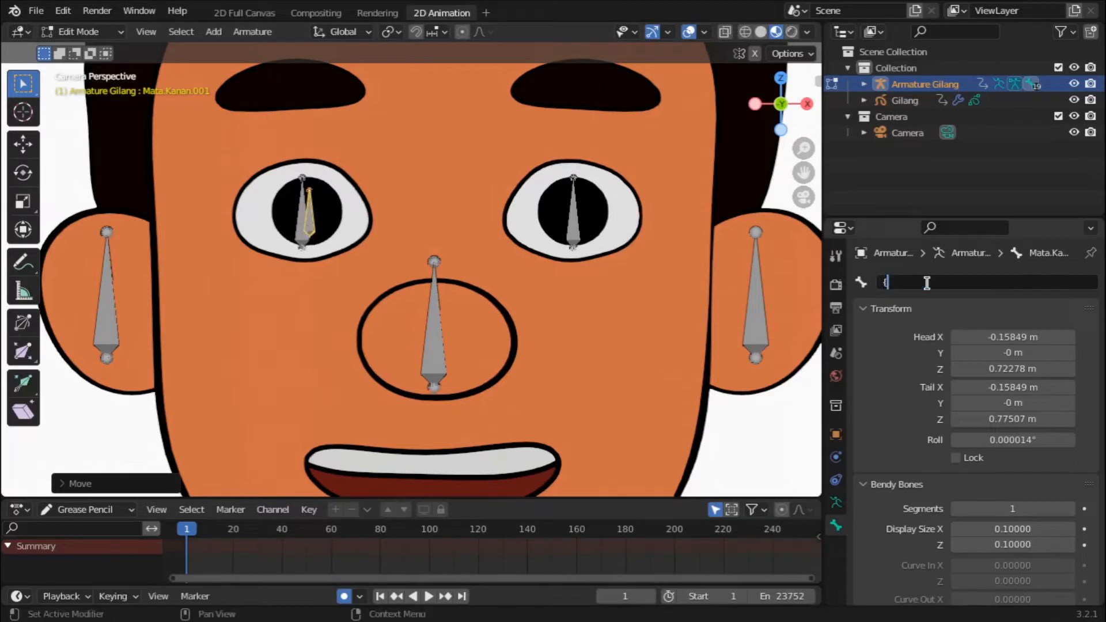
type("F")
type("upil.Kanan")
key("Return")
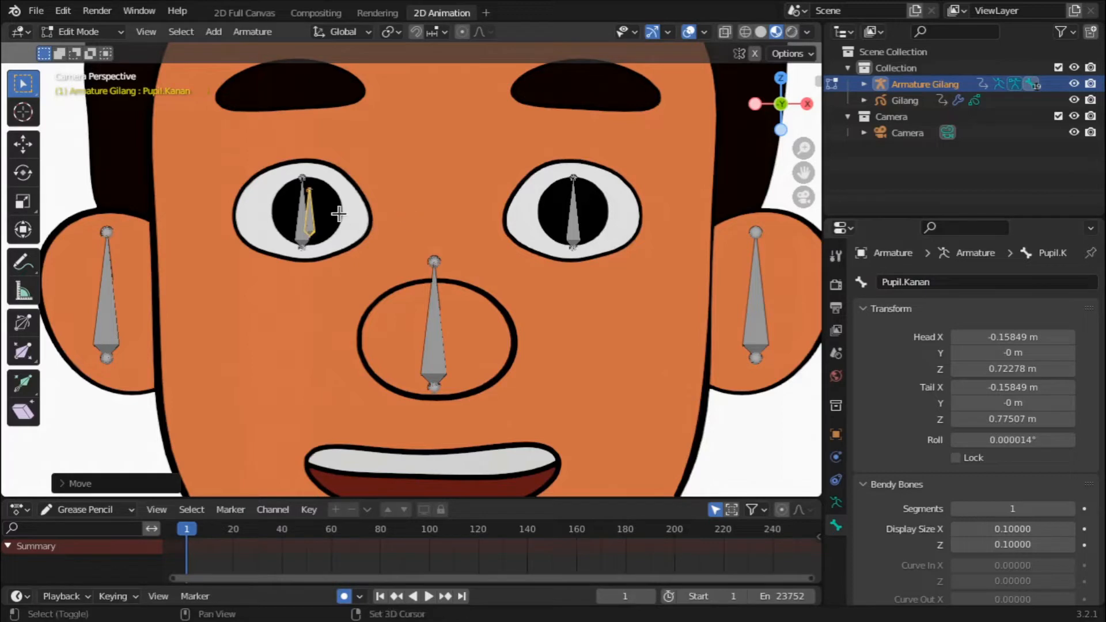
Duplicate the right pupil bone about 0.3 m along the X axis onto the left eye and rename the copy as Pupil.Kiri.
key("shift+d")
key("x")
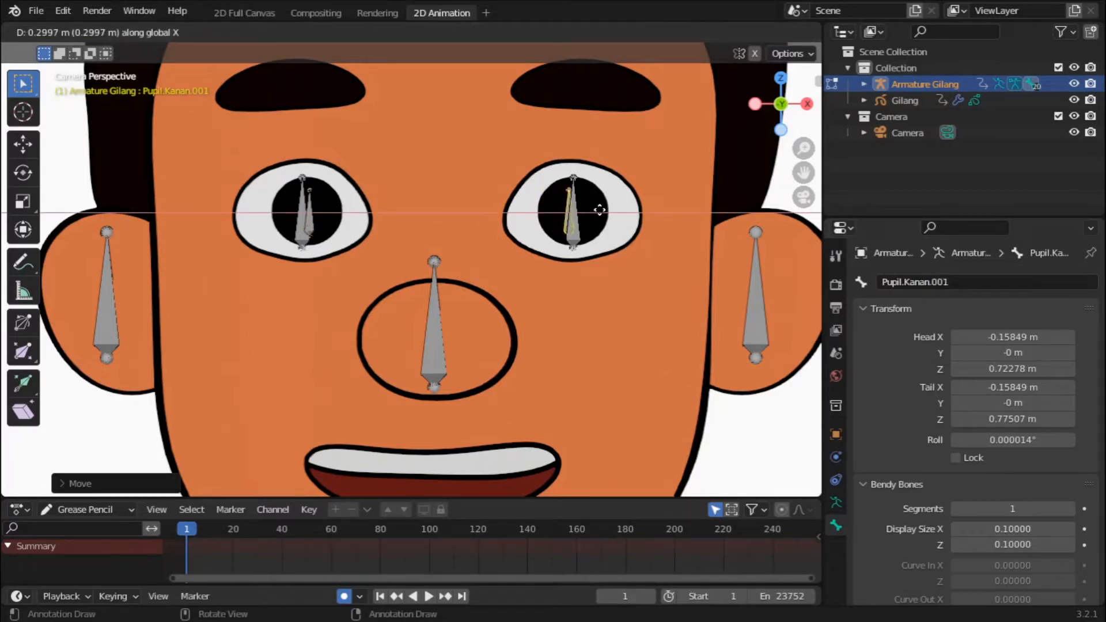
left_click(599, 210)
left_click(926, 281)
type("Pup")
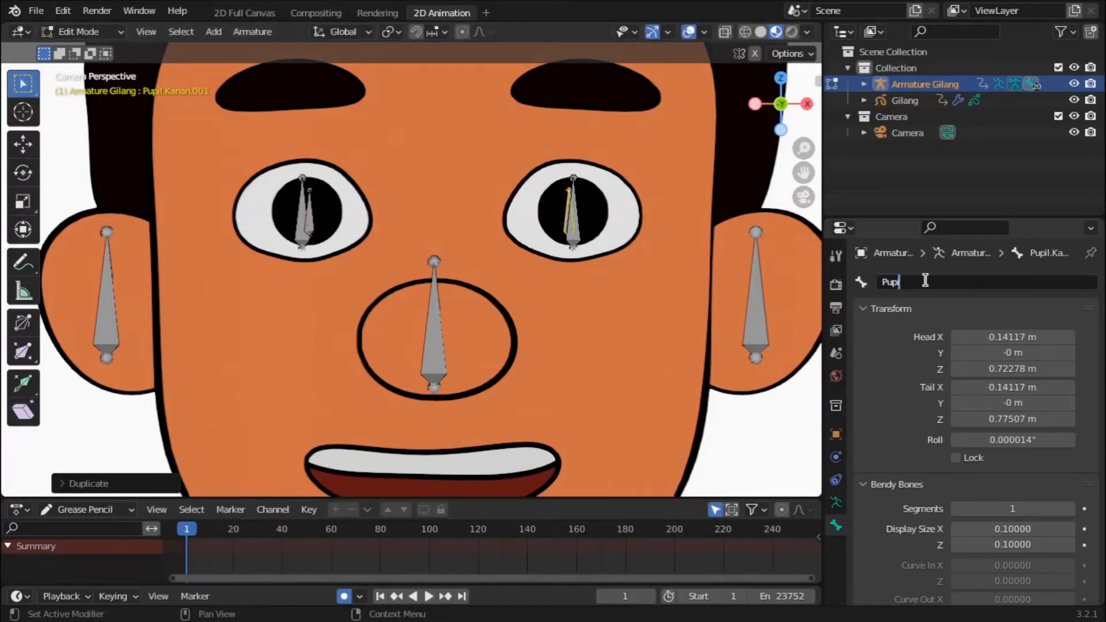
type("il.Kiri")
key("Return")
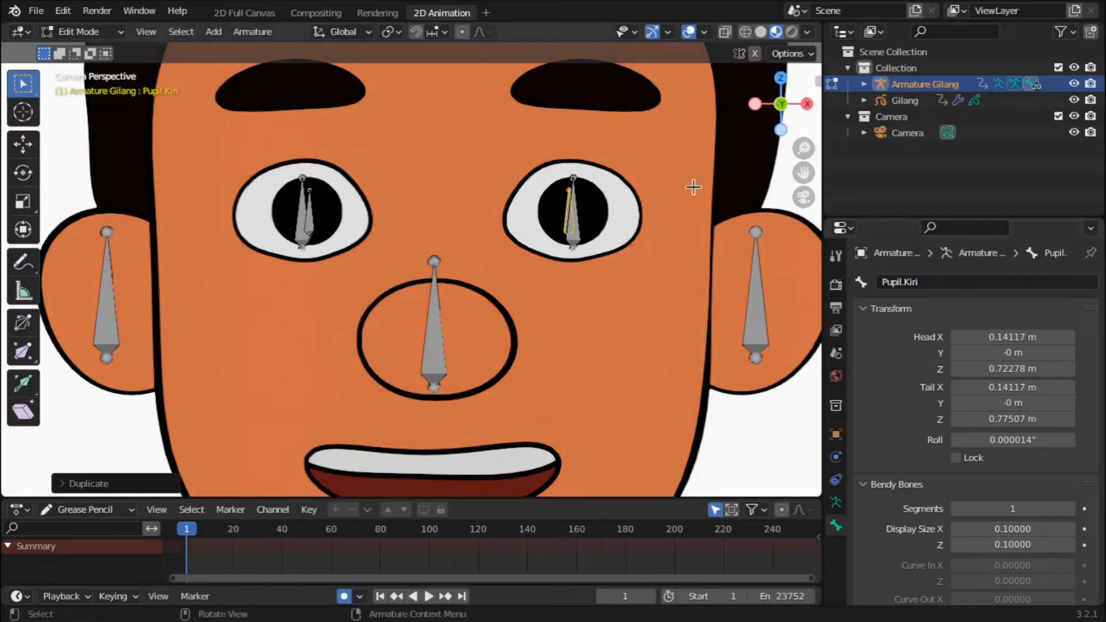
Duplicate the Mata.Kiri bone along the Z axis up onto the left eyebrow and rename the copy as Alis.Kiri.
left_click_drag(805, 176, 803, 284)
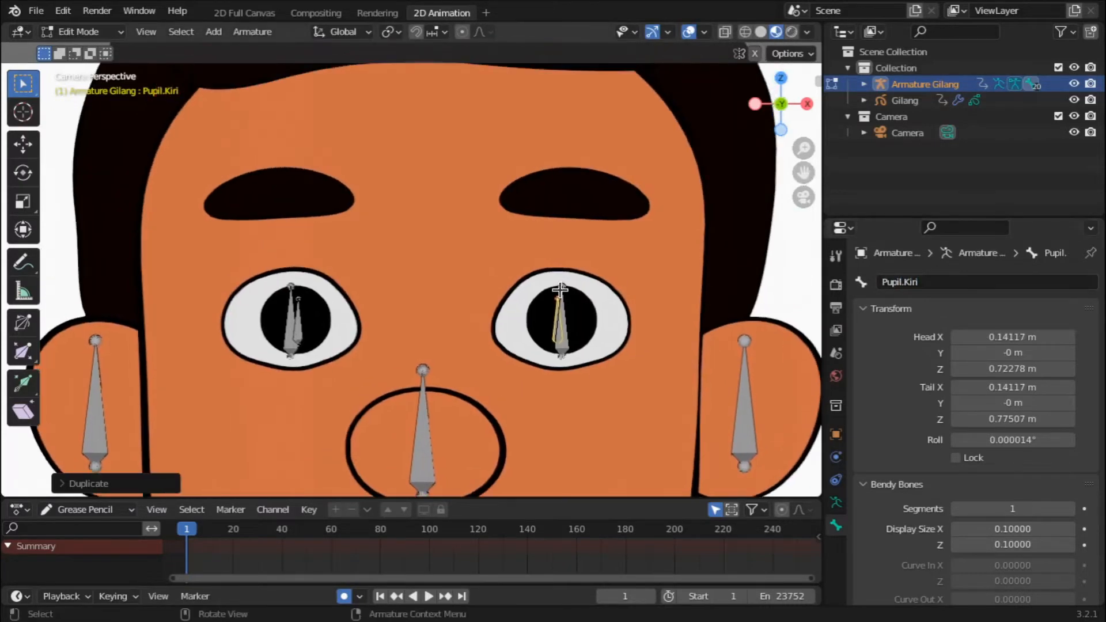
left_click(562, 337)
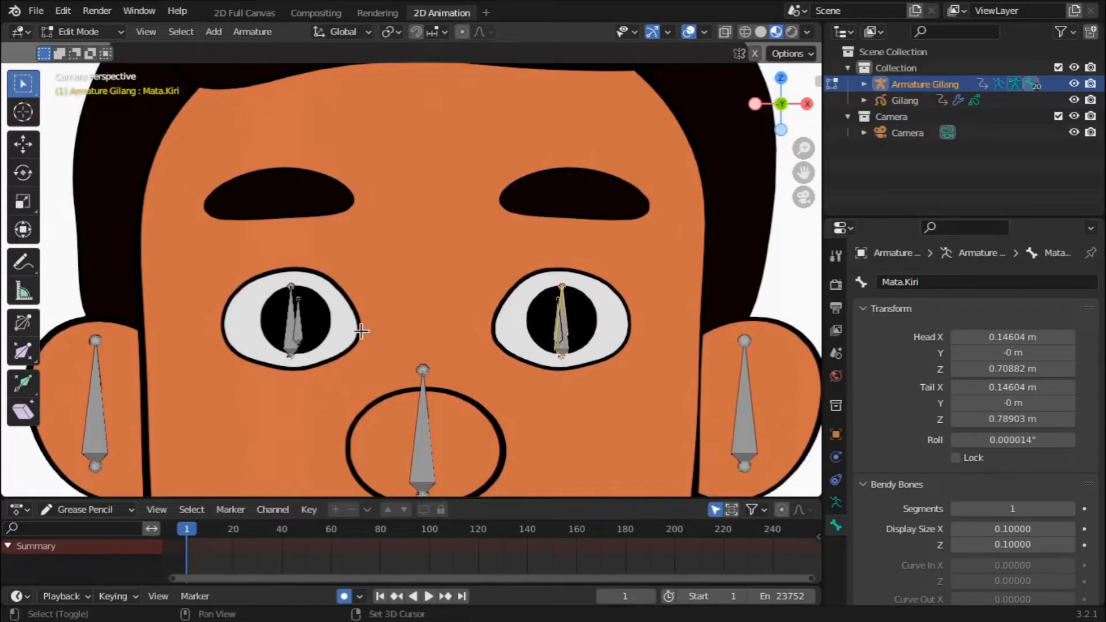
key("shift+d")
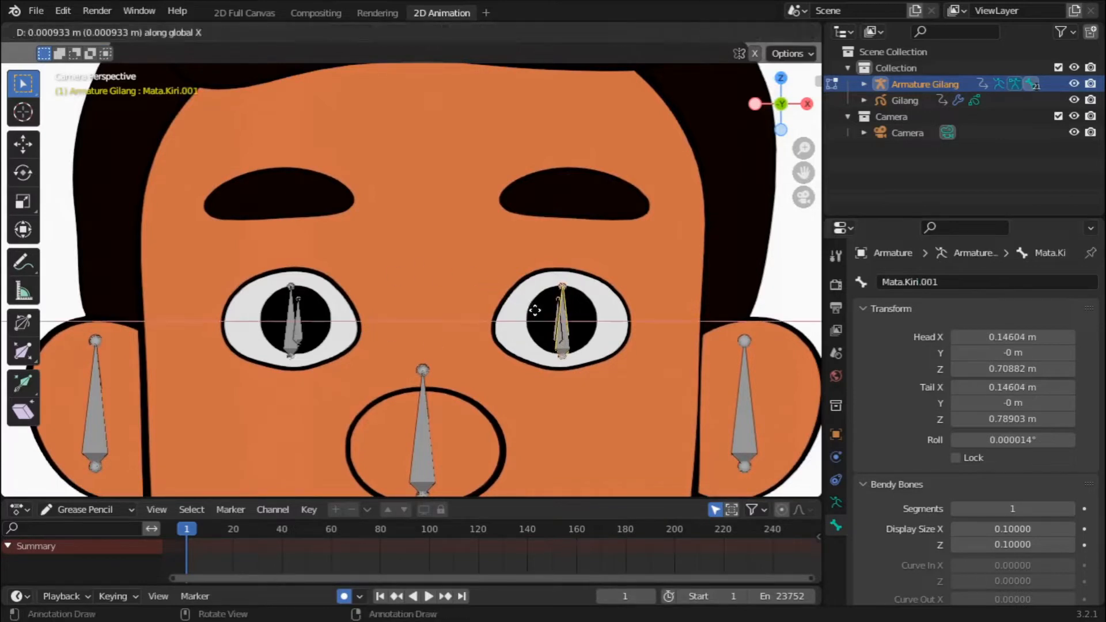
key("y")
key("z")
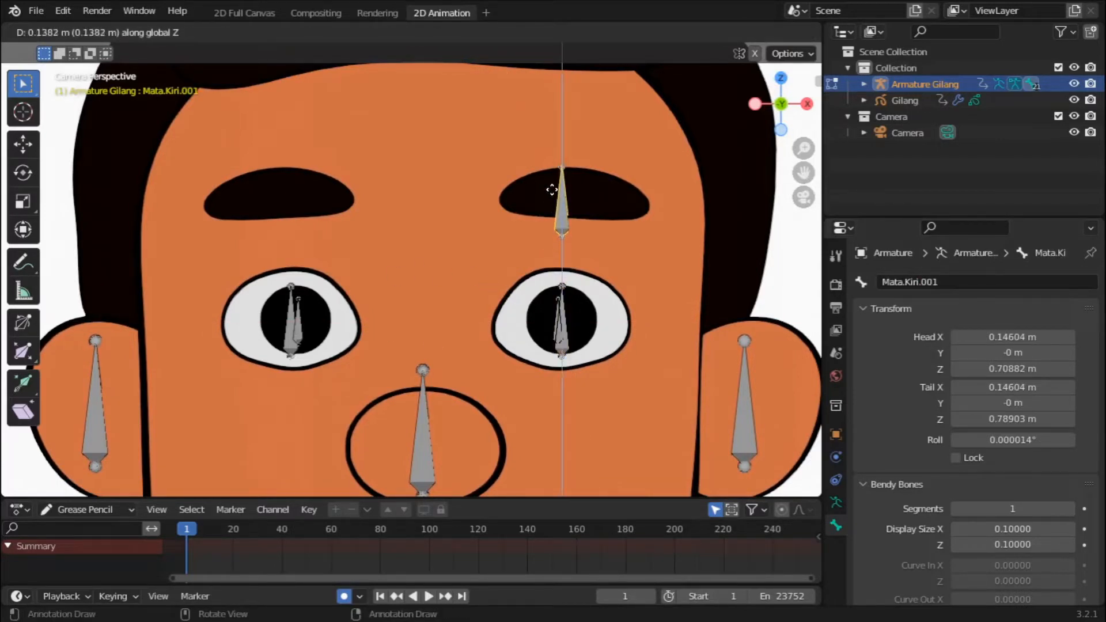
left_click(560, 173)
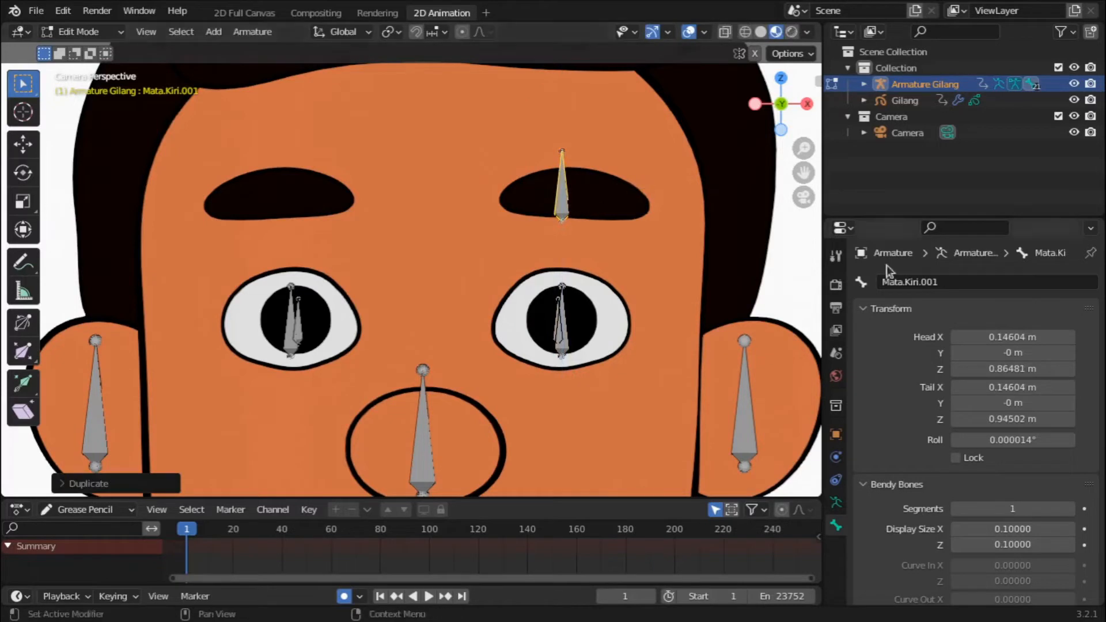
double_click(946, 282)
type("Alis.Kiri")
key("Return")
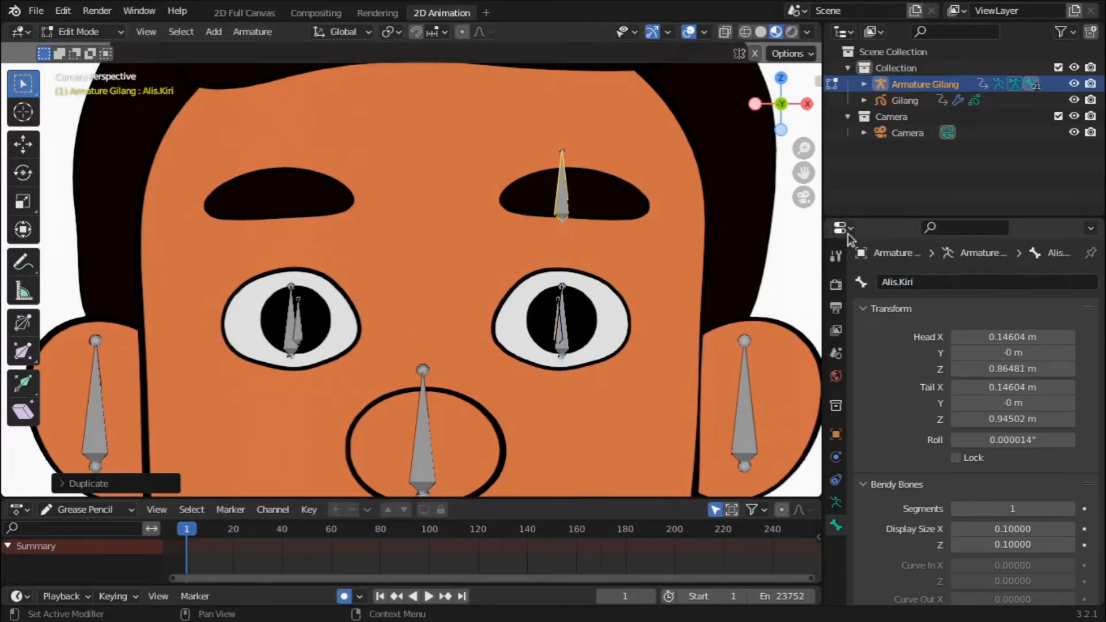
Duplicate the left eyebrow bone along the X axis onto the right eyebrow and rename the copy as Alis.Kanan.
key("shift+d")
key("x")
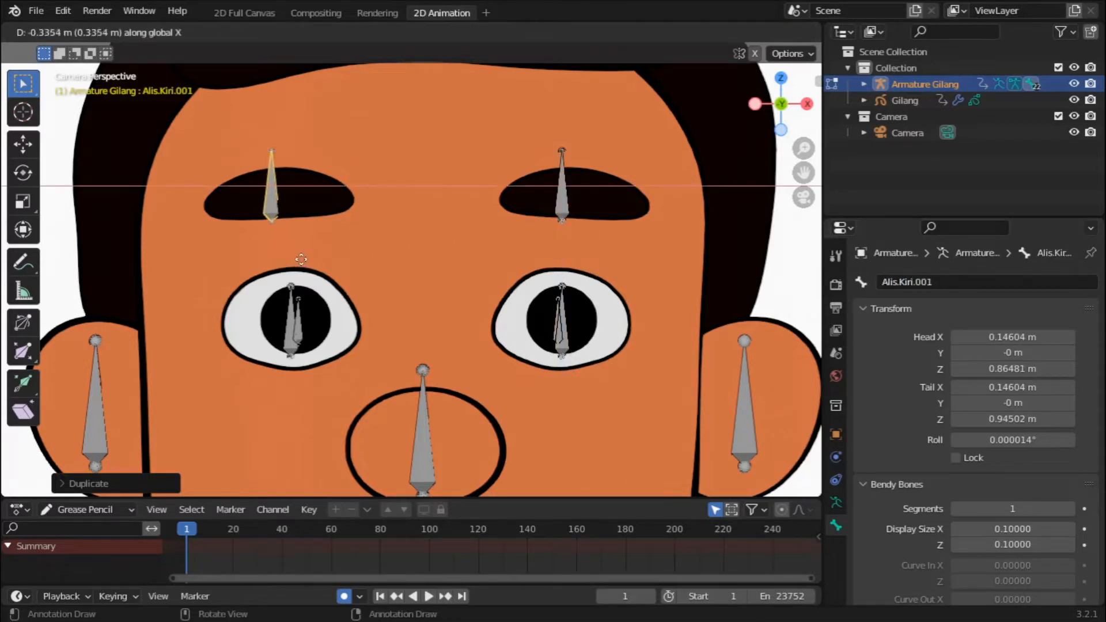
left_click(302, 258)
double_click(904, 279)
type("A")
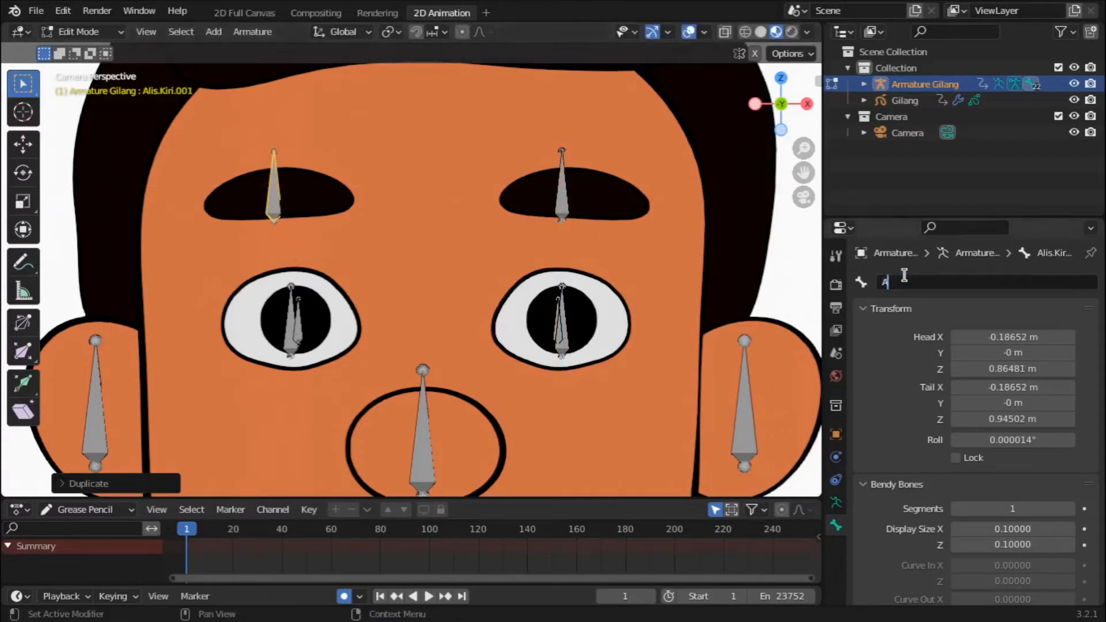
type("lis.Kanan")
key("Return")
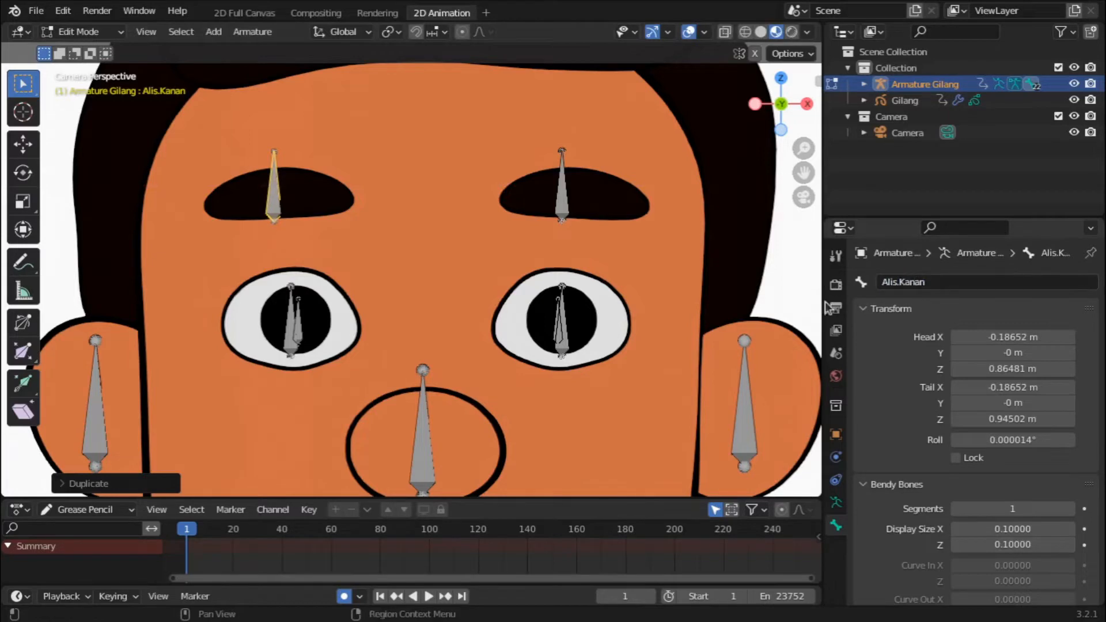
Duplicate the Hidung nose bone straight down along the Z axis over the mouth.
scroll(819, 304, "down", 3)
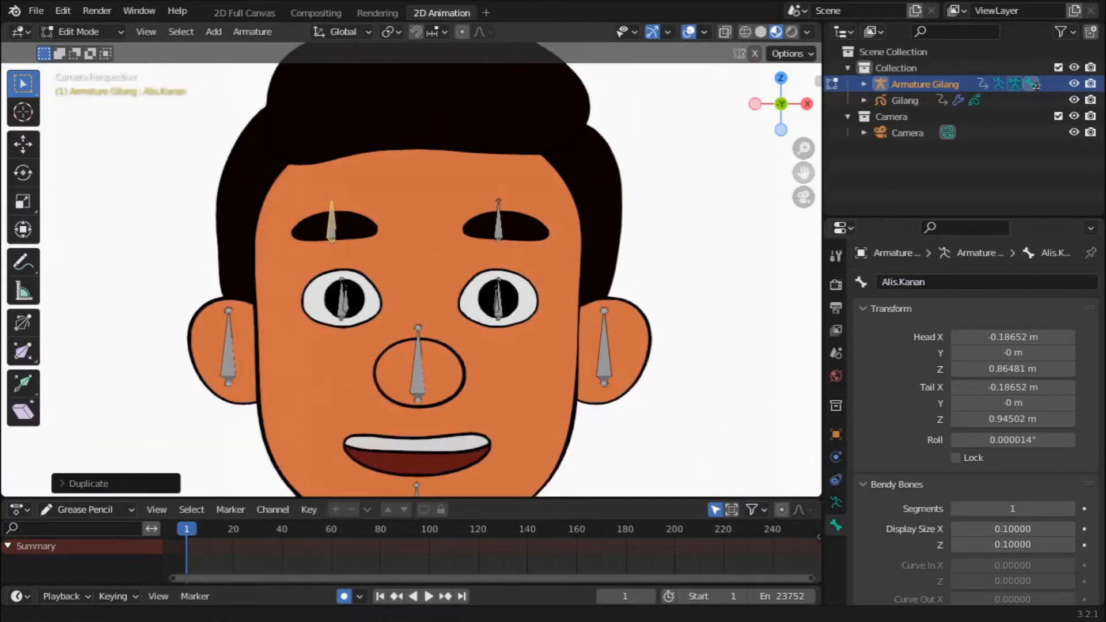
left_click_drag(804, 173, 826, 71)
scroll(388, 395, "up", 3)
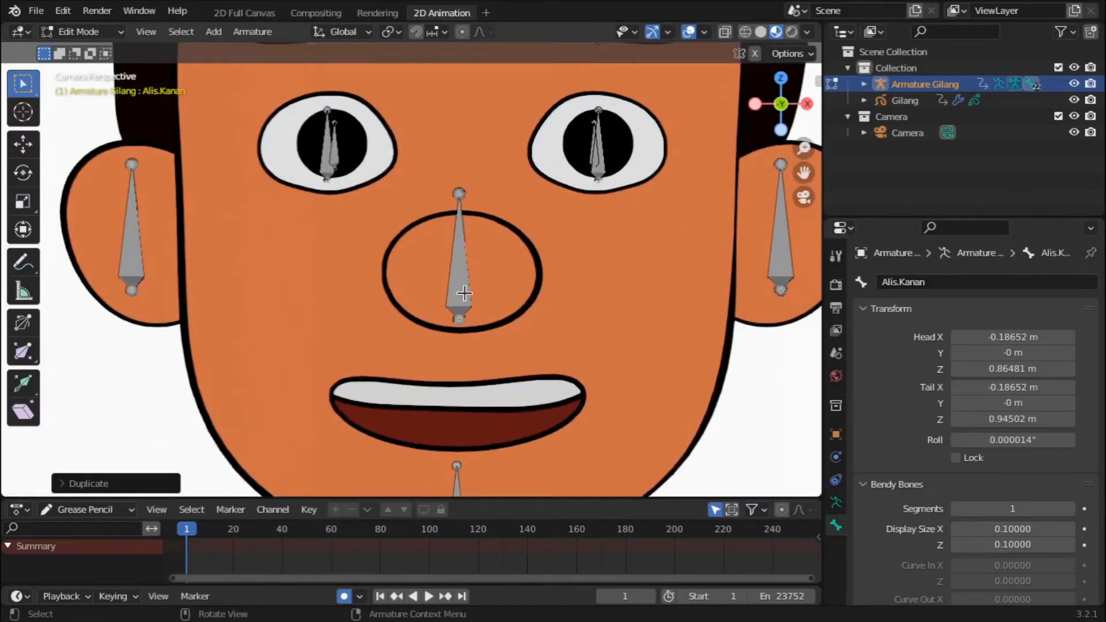
left_click(481, 300)
key("e")
key("z")
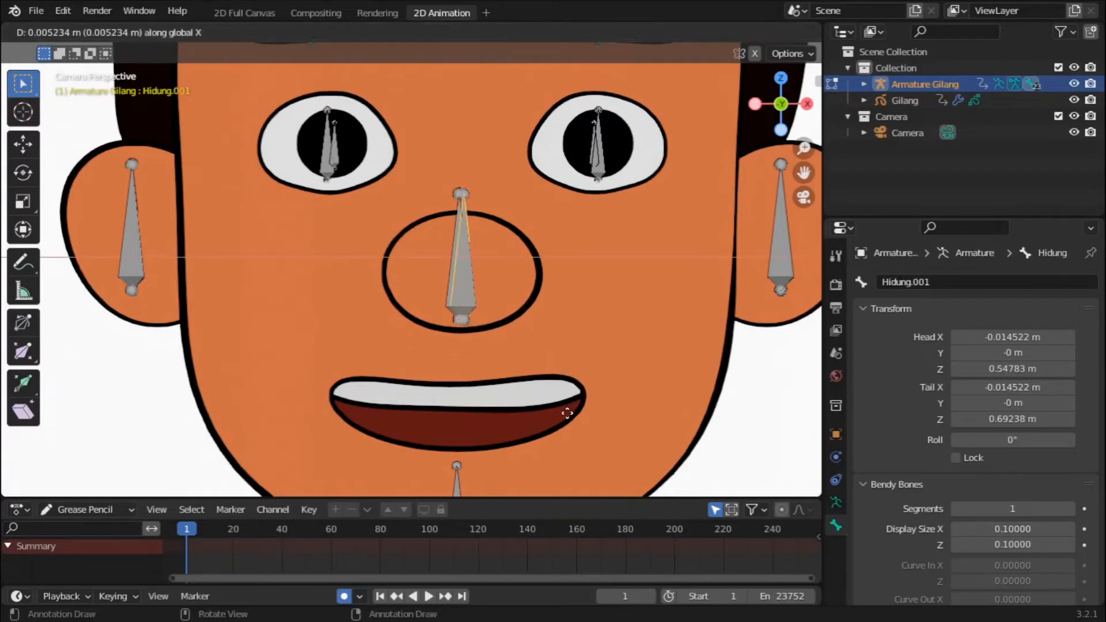
left_click(563, 453)
Scale the mouth bone down to about 0.08 m long and rename it as Mulut.Gilang.
key("s")
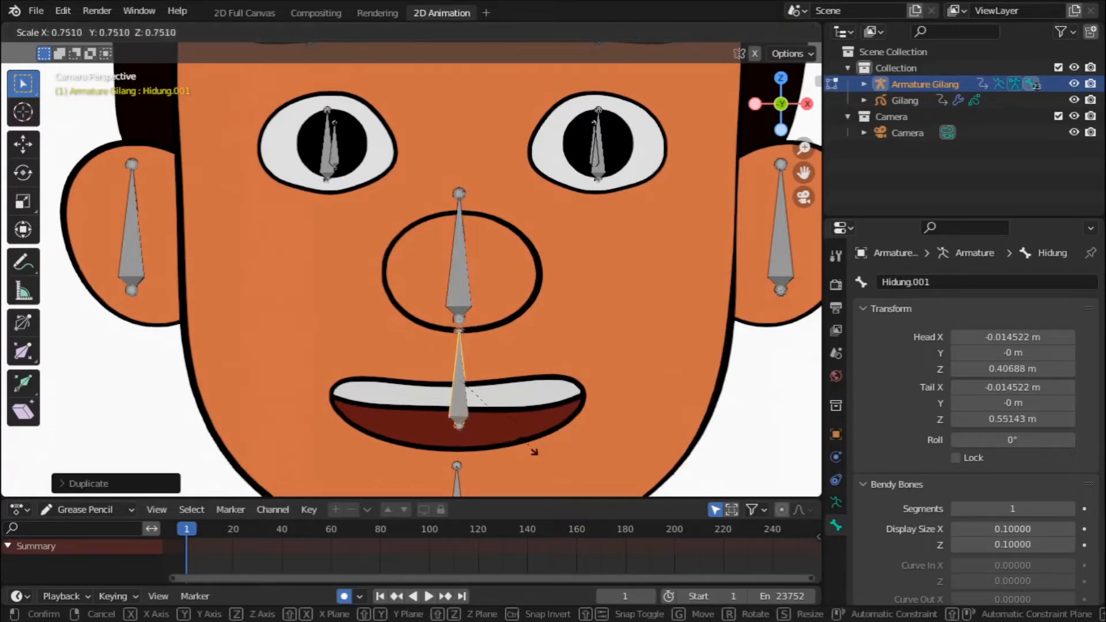
left_click(477, 441)
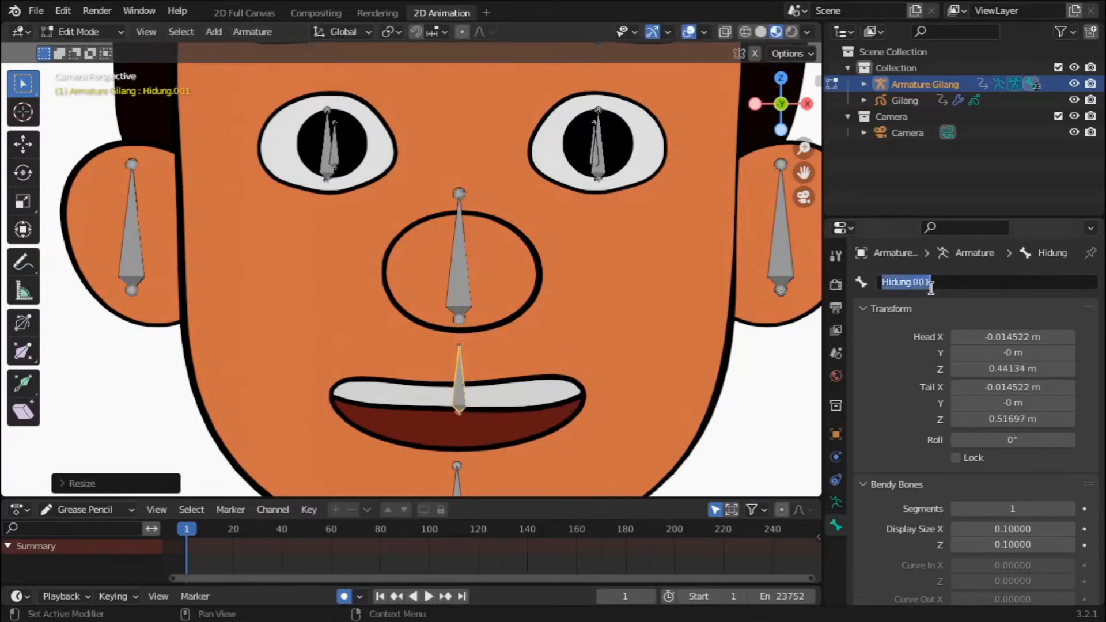
type("Mulut.Gilang")
key("Return")
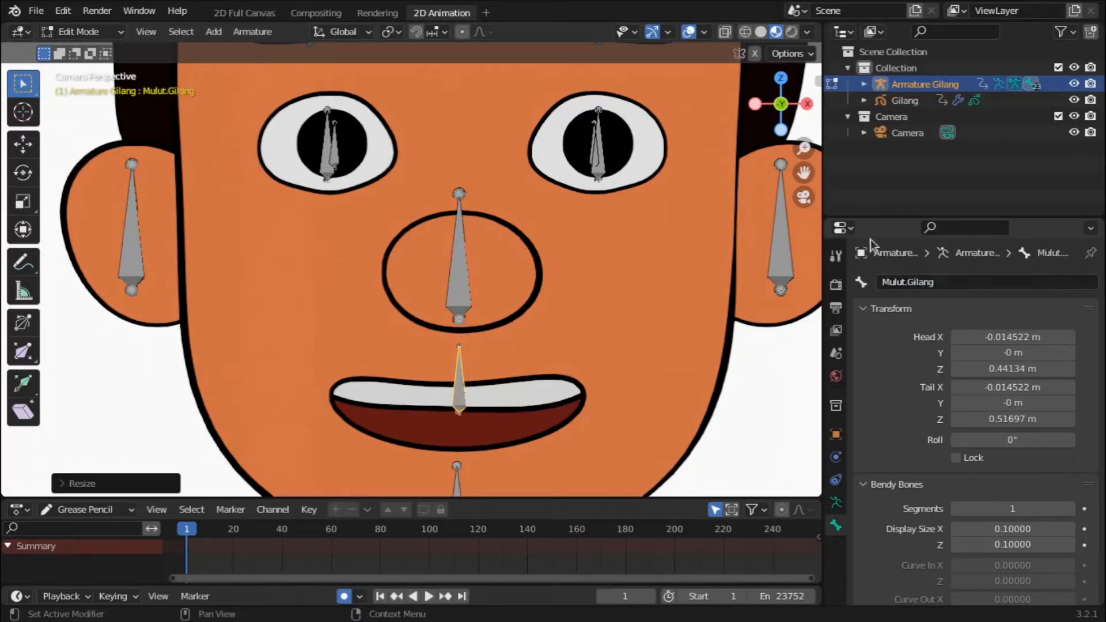
Rename the left pupil bone as Pupil.Kiri.Gilang.
left_click(598, 163)
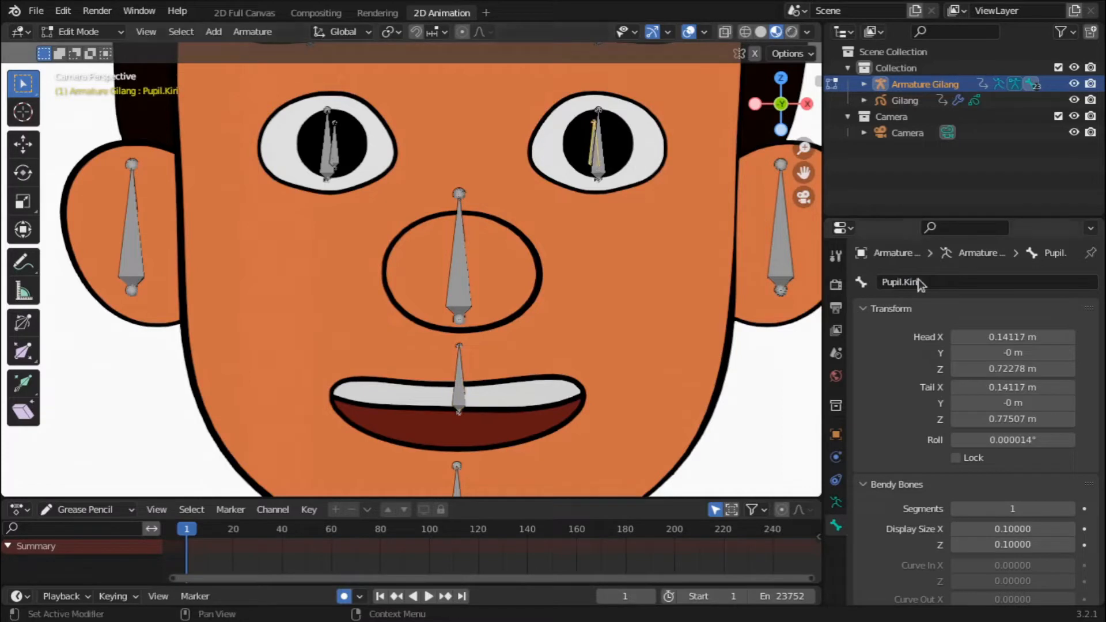
double_click(937, 283)
type(".Gilang")
key("Return")
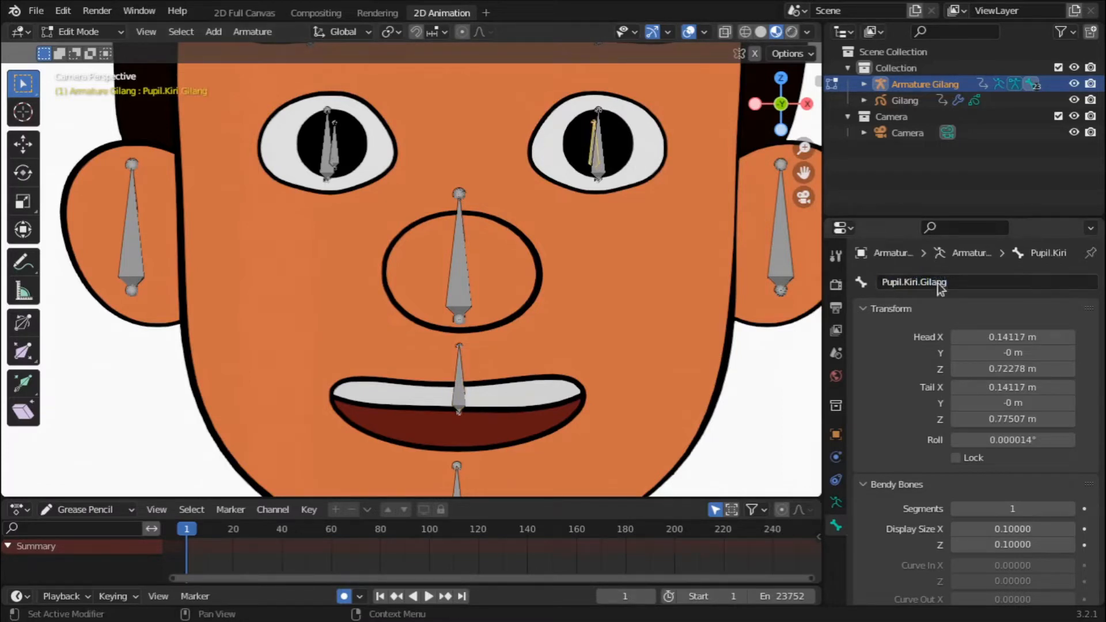
Rename the left eye bone as Mata.Kiri.Gilang.
left_click(603, 173)
left_click(599, 168)
left_click(601, 167)
left_click(946, 281)
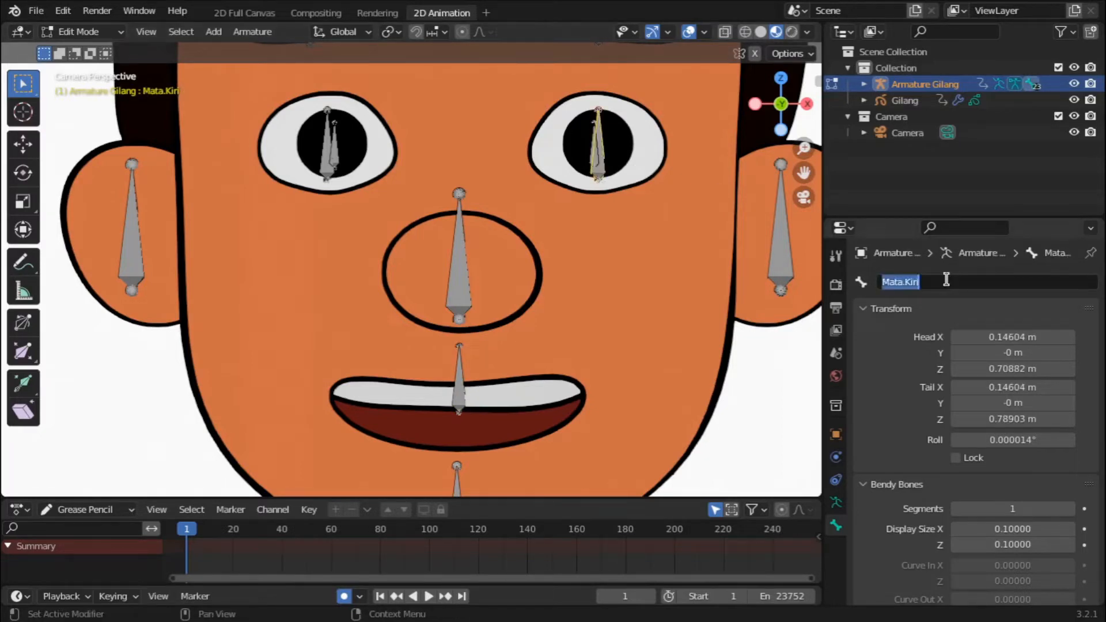
left_click(946, 281)
type(".Gilang")
key("Return")
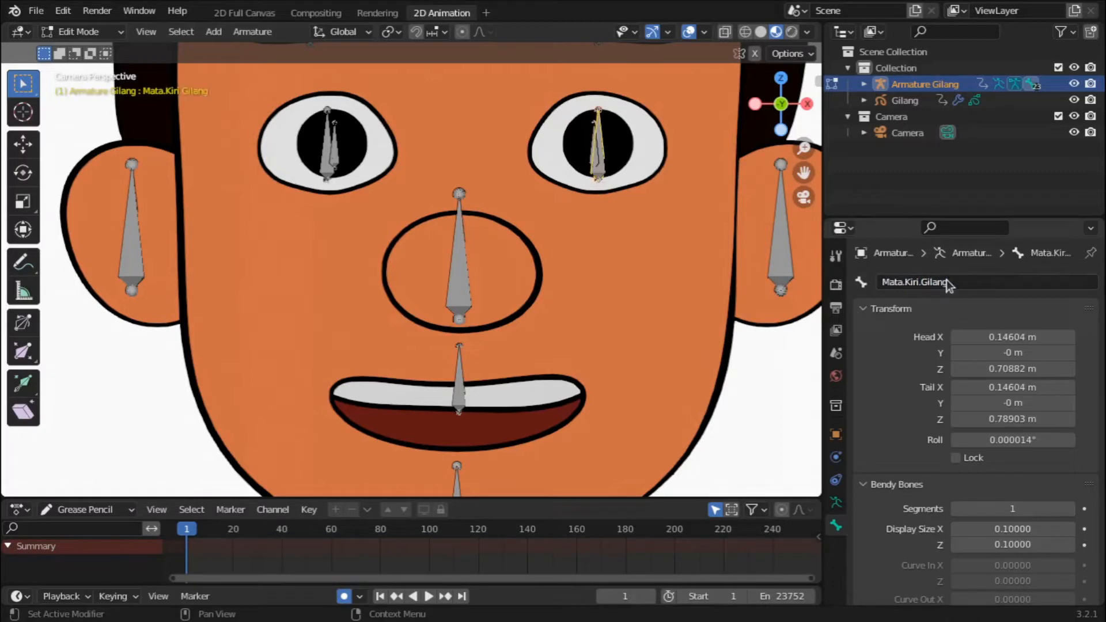
Rename the character's right pupil bone as Pupil.Kanan.Gilang.
left_click(333, 165)
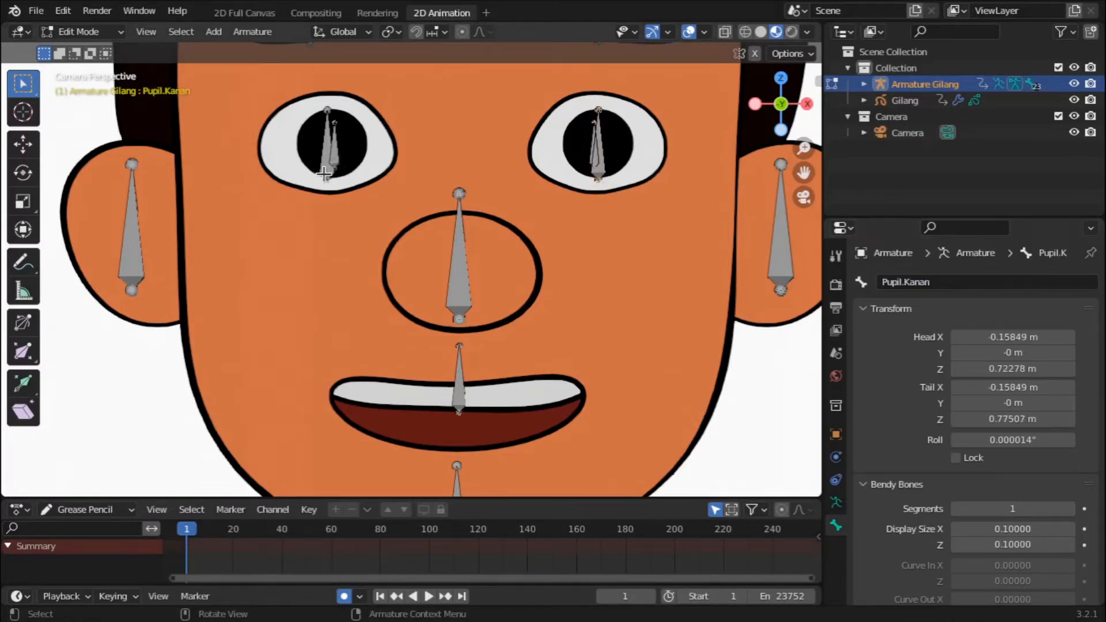
left_click(330, 153)
left_click(332, 149)
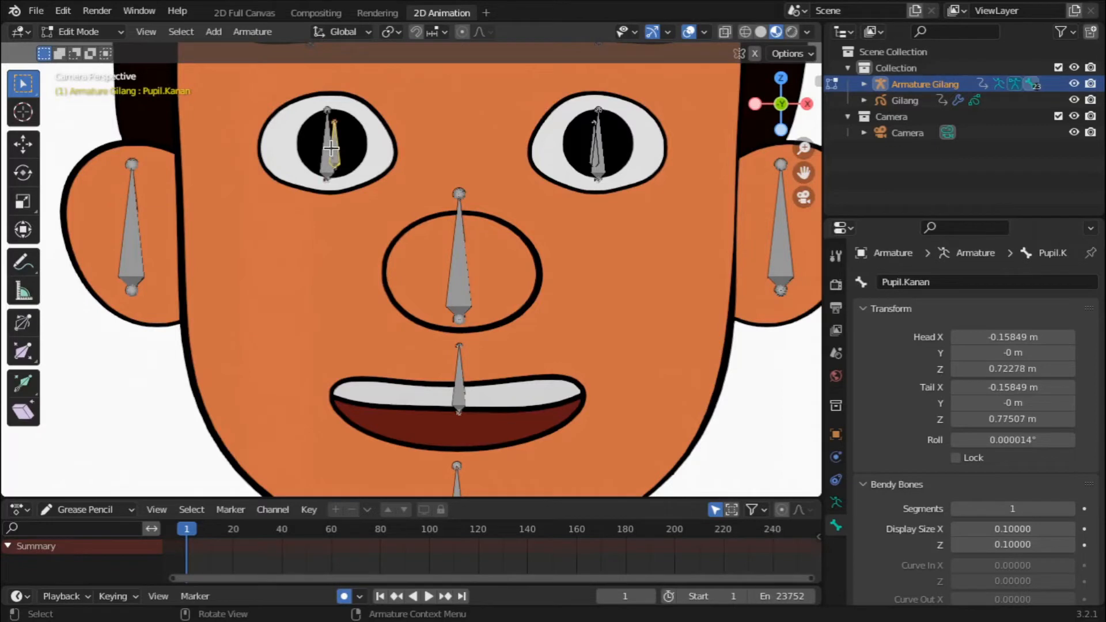
left_click(993, 277)
left_click(993, 276)
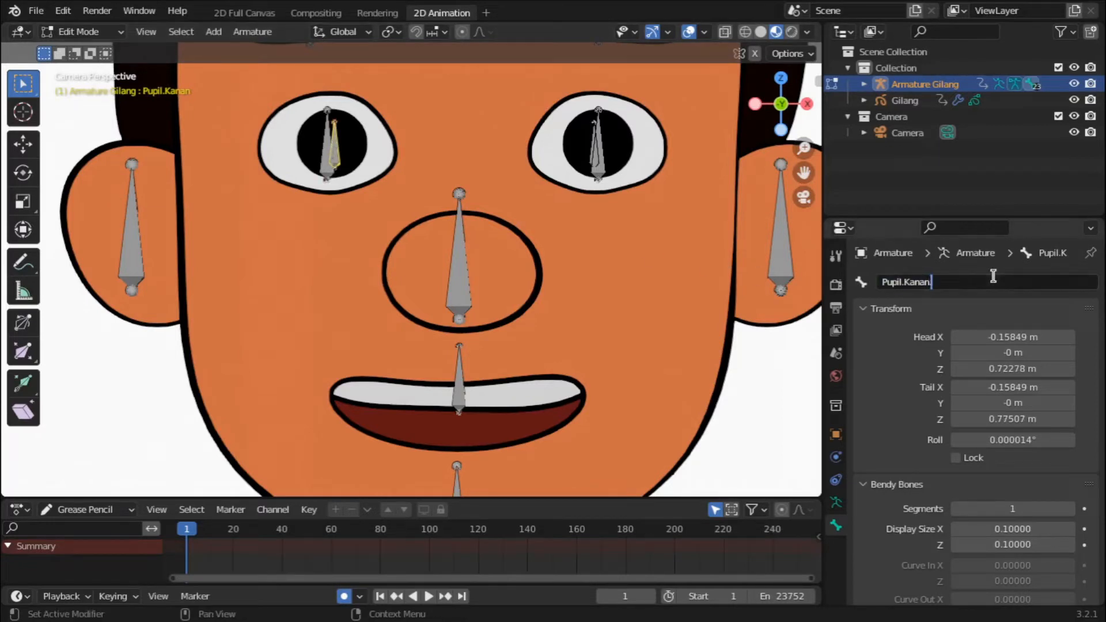
type(".Gilang")
key("Return")
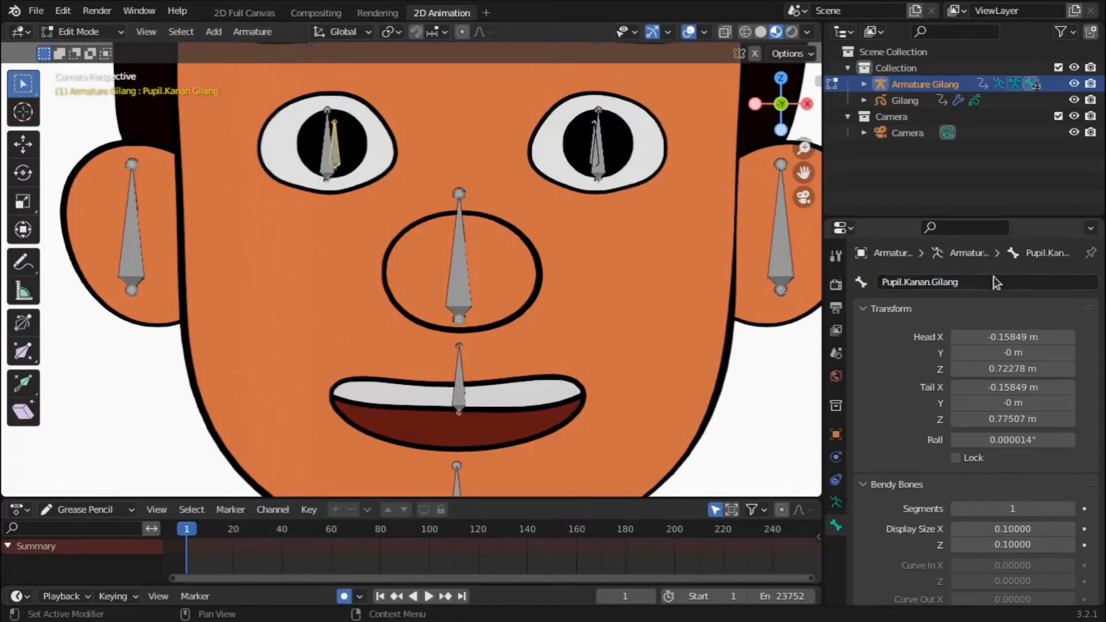
Rename the character's right eye bone as Mata.Kanan.Gilang.
left_click(326, 172)
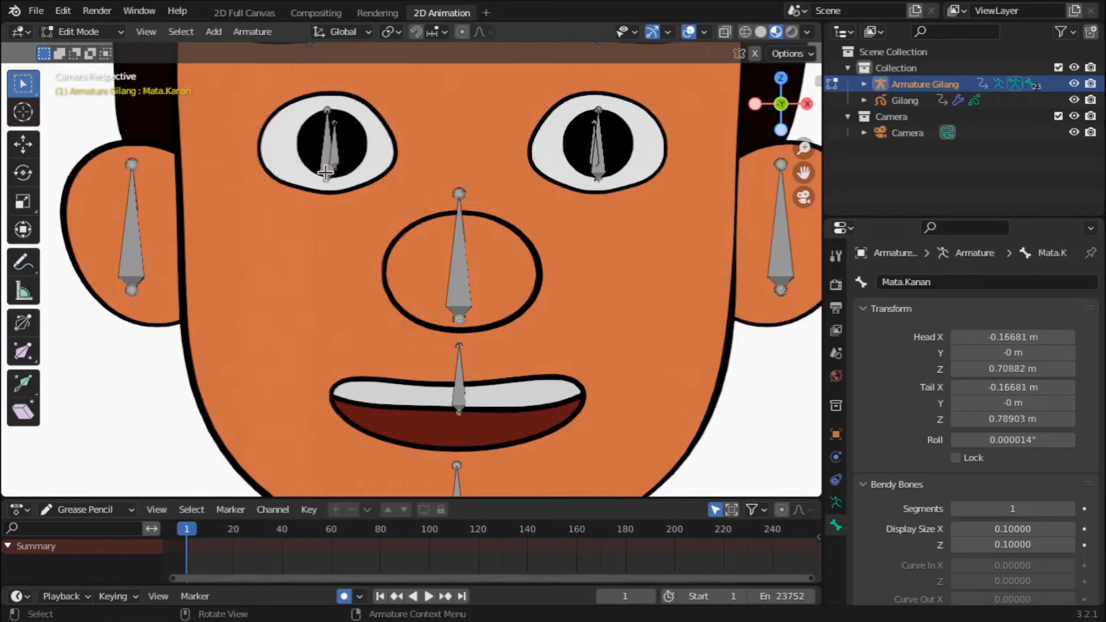
left_click(919, 282)
left_click(975, 279)
type(".Gilang")
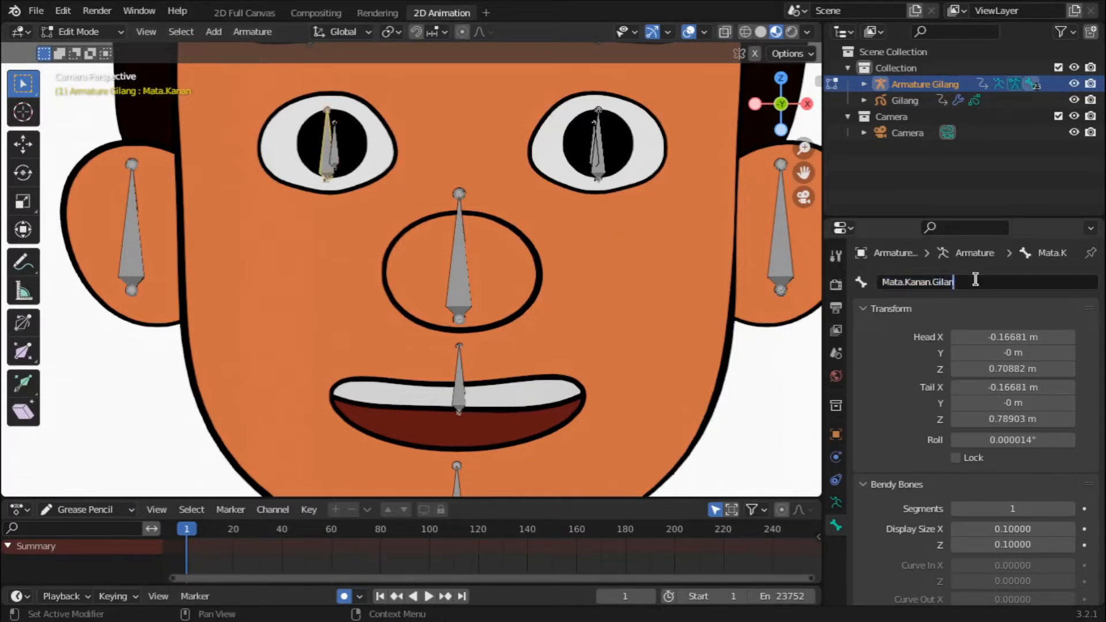
key("Return")
Rename the character's left ear bone as Telinga.Kiri.Gilang.
left_click(778, 269)
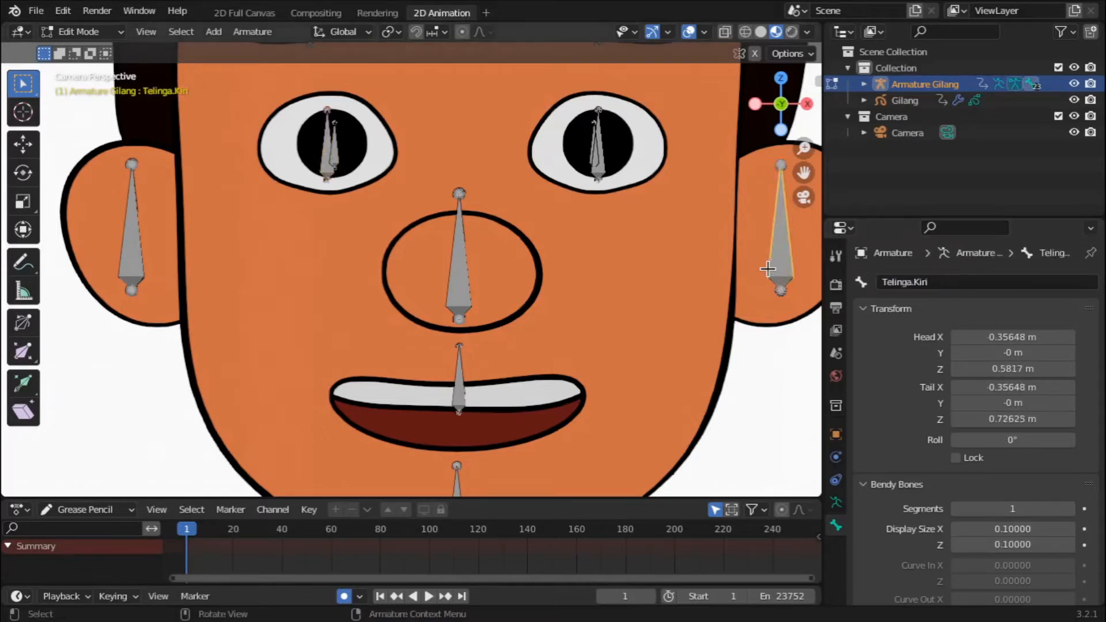
left_click(930, 281)
left_click(965, 282)
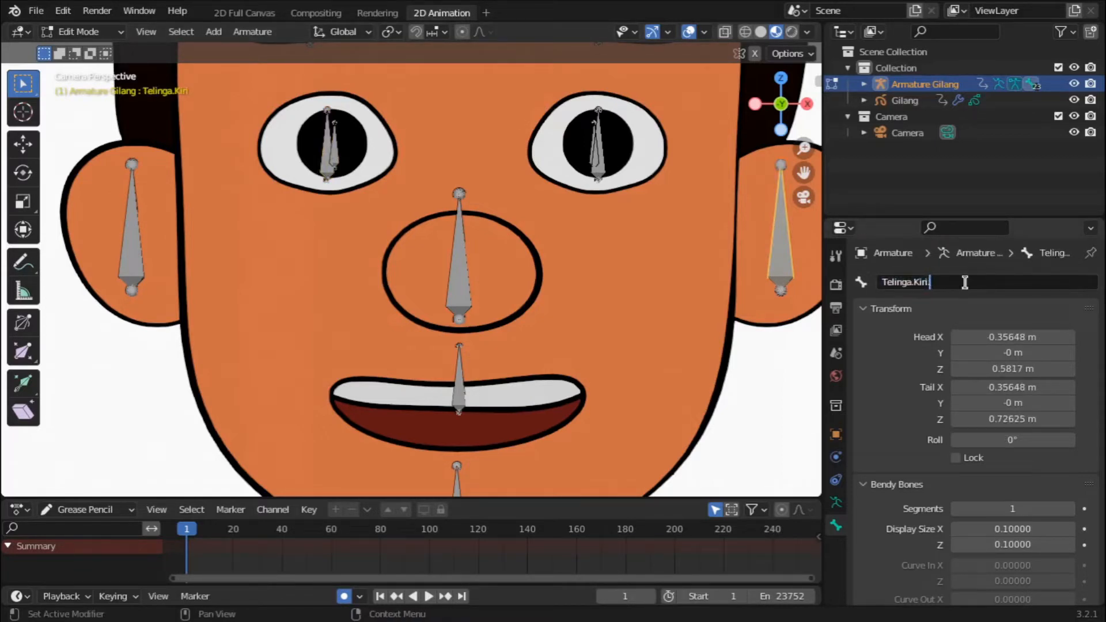
type(".Gilang")
key("Return")
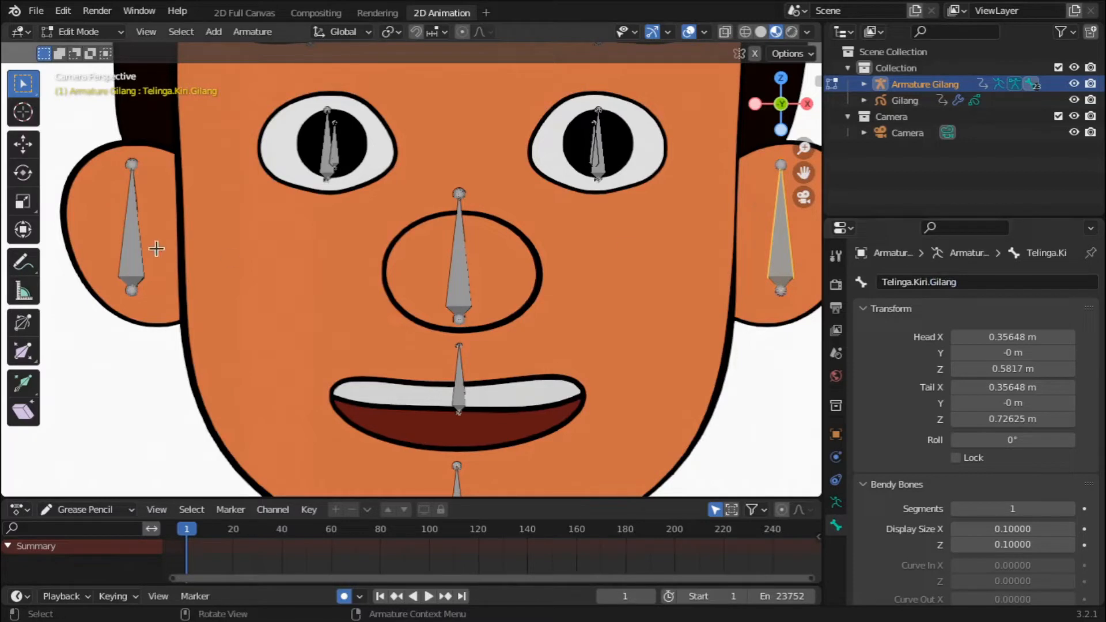
Rename the character's right ear bone as Telinga.Kanan.Gilang.
left_click(125, 251)
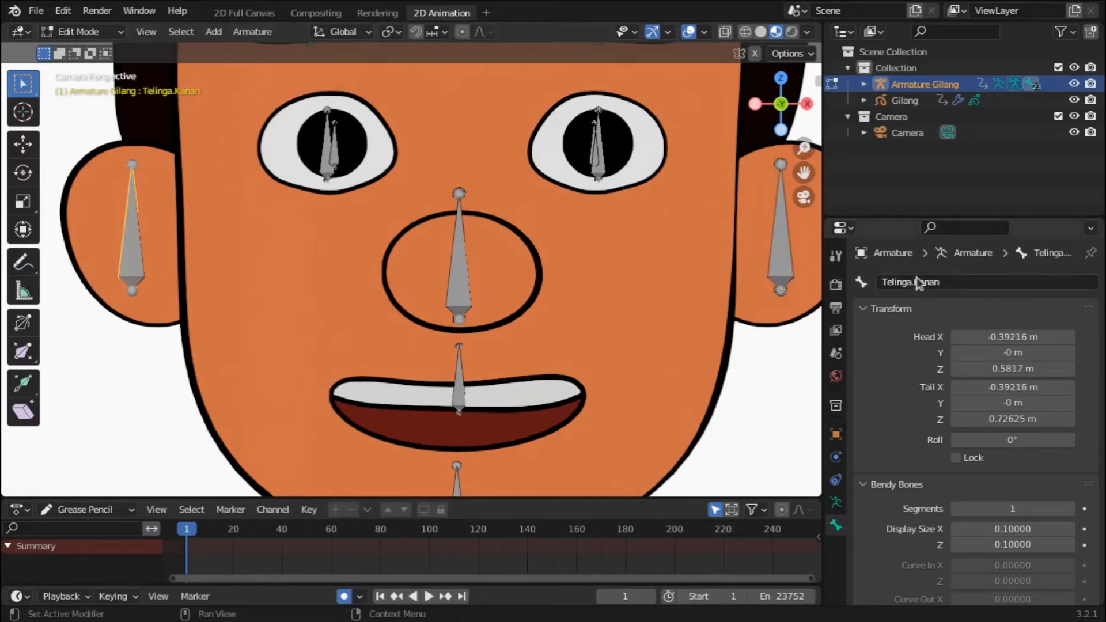
left_click(983, 281)
left_click(985, 281)
type(".Gi")
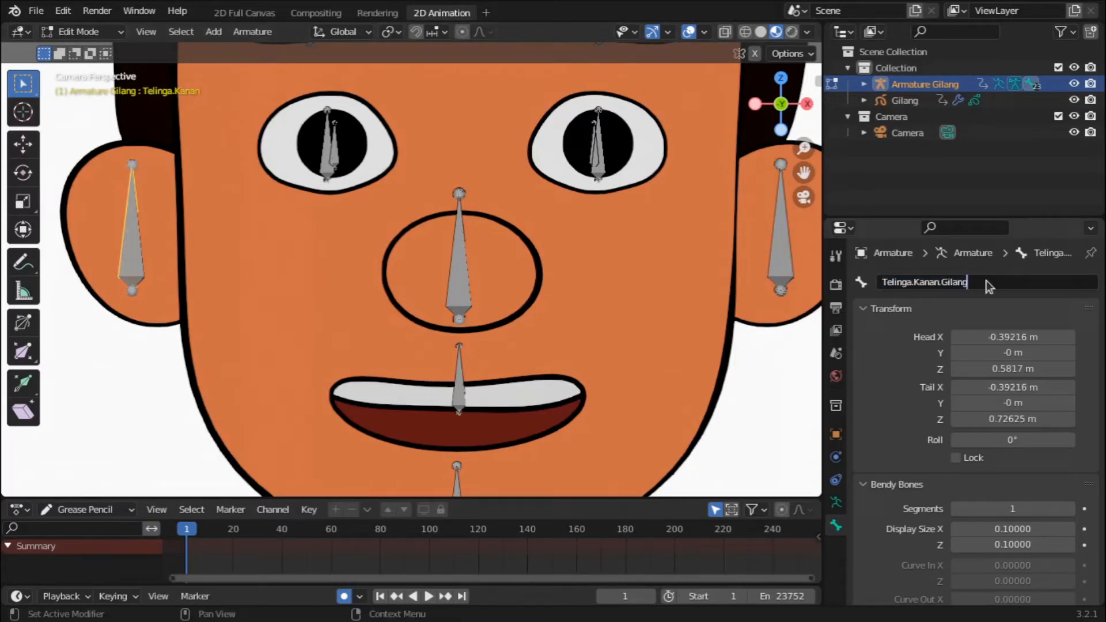
type("lang")
key("Return")
Duplicate the mouth bone about 0.03 m upward along the Z axis and scale the copy to about 0.07 m long.
left_click(458, 383)
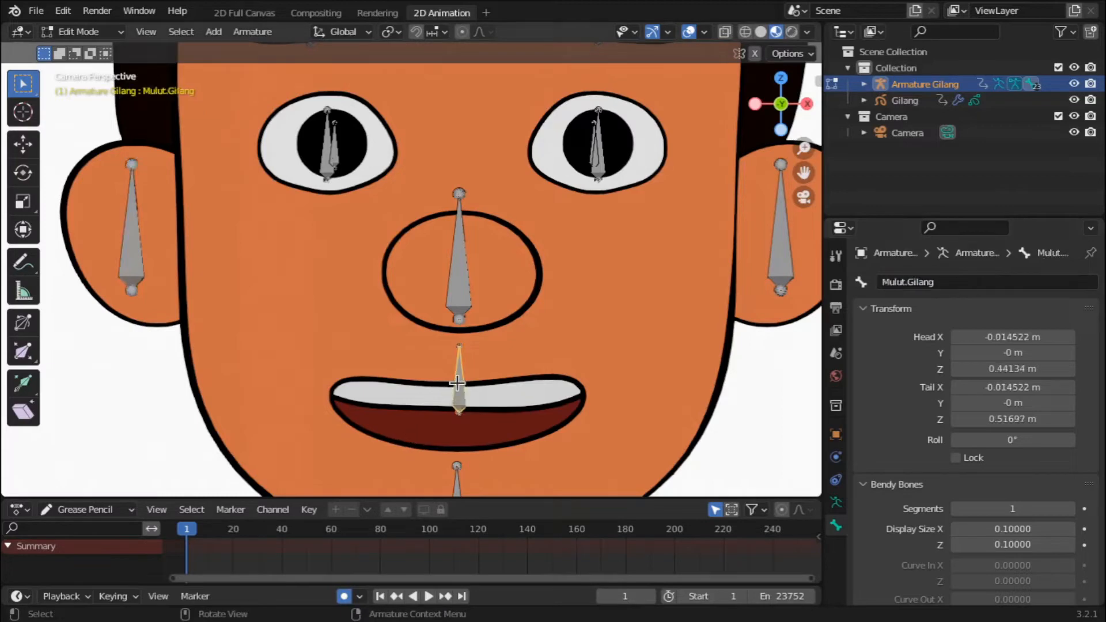
scroll(458, 383, "up", 2)
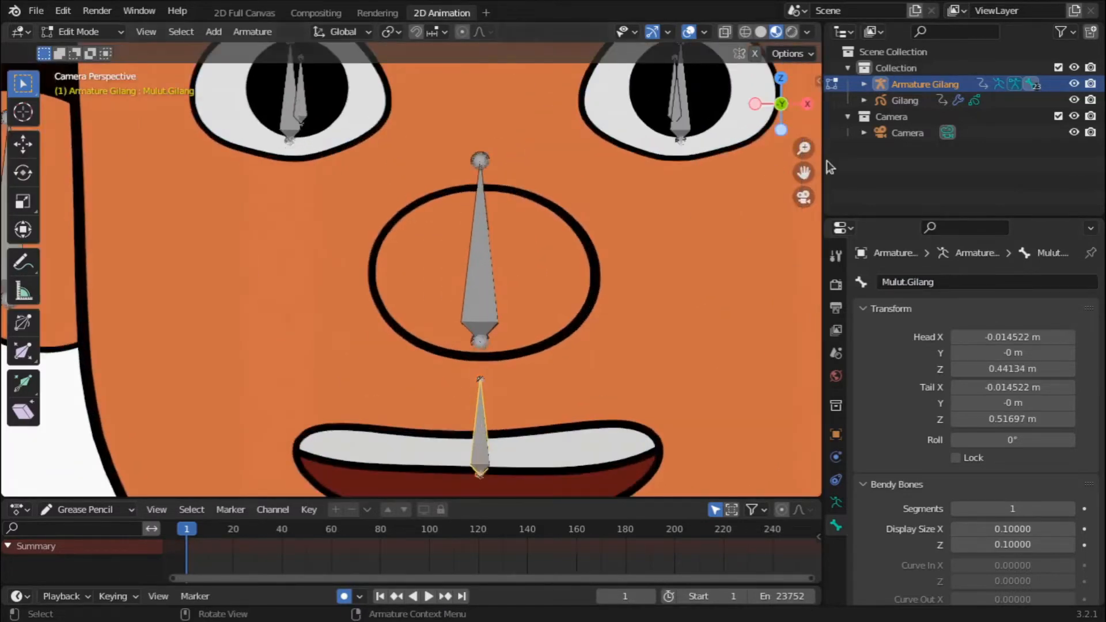
left_click_drag(804, 172, 816, 1)
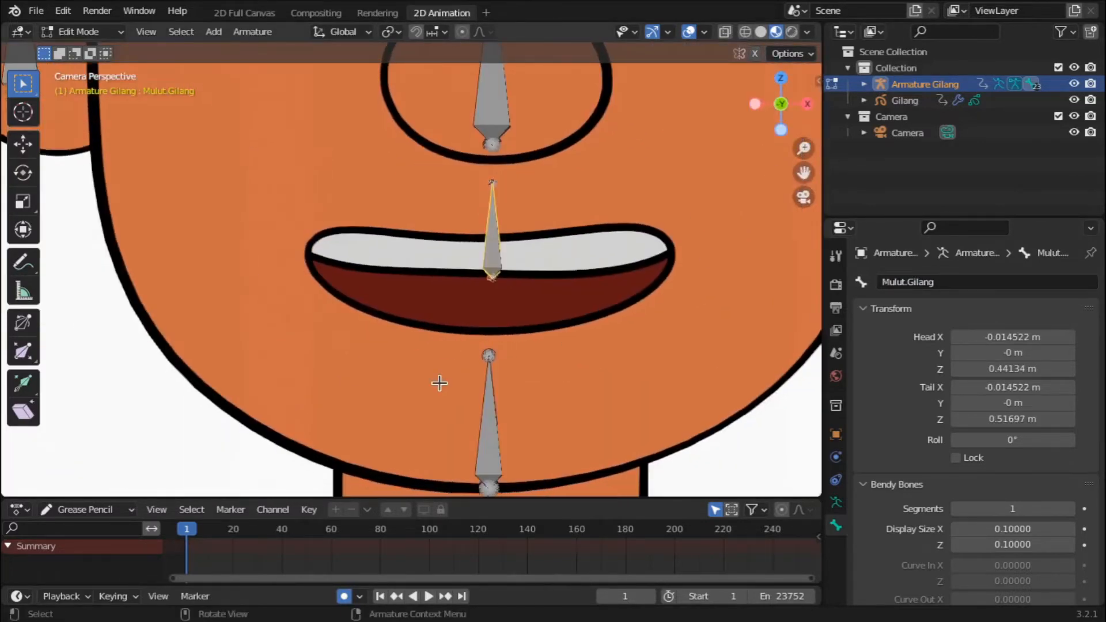
key("e")
key("z")
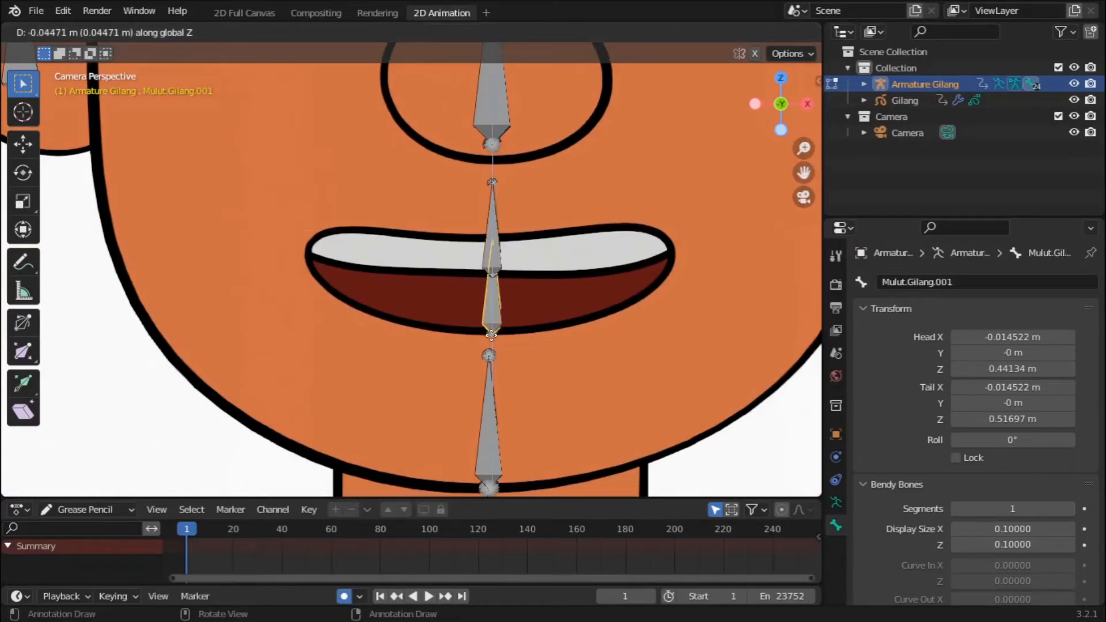
left_click(527, 241)
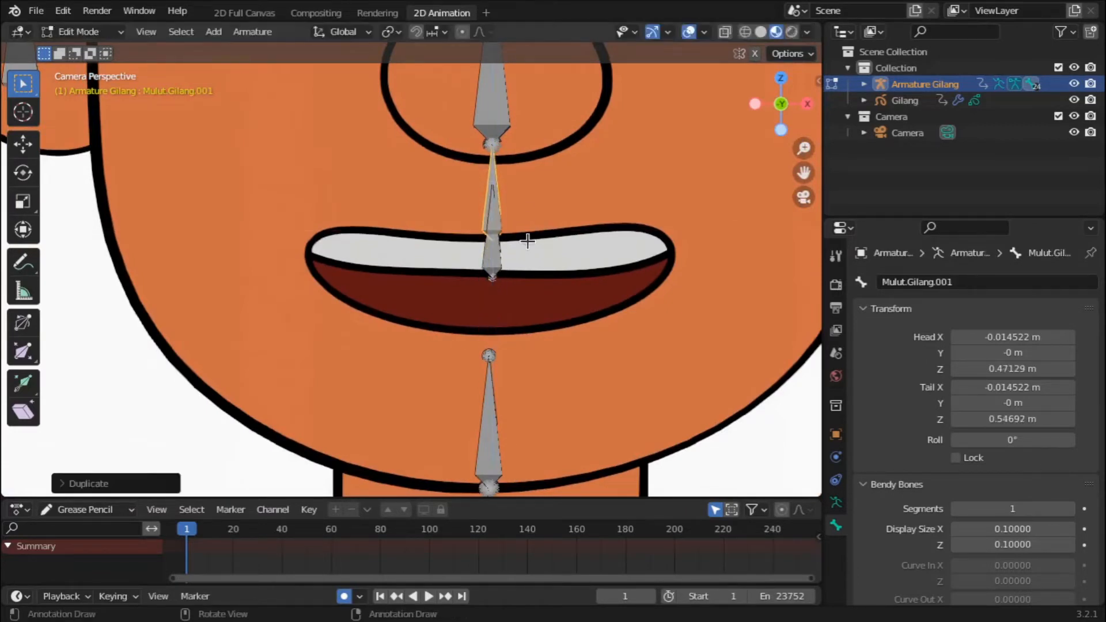
key("s")
left_click(589, 240)
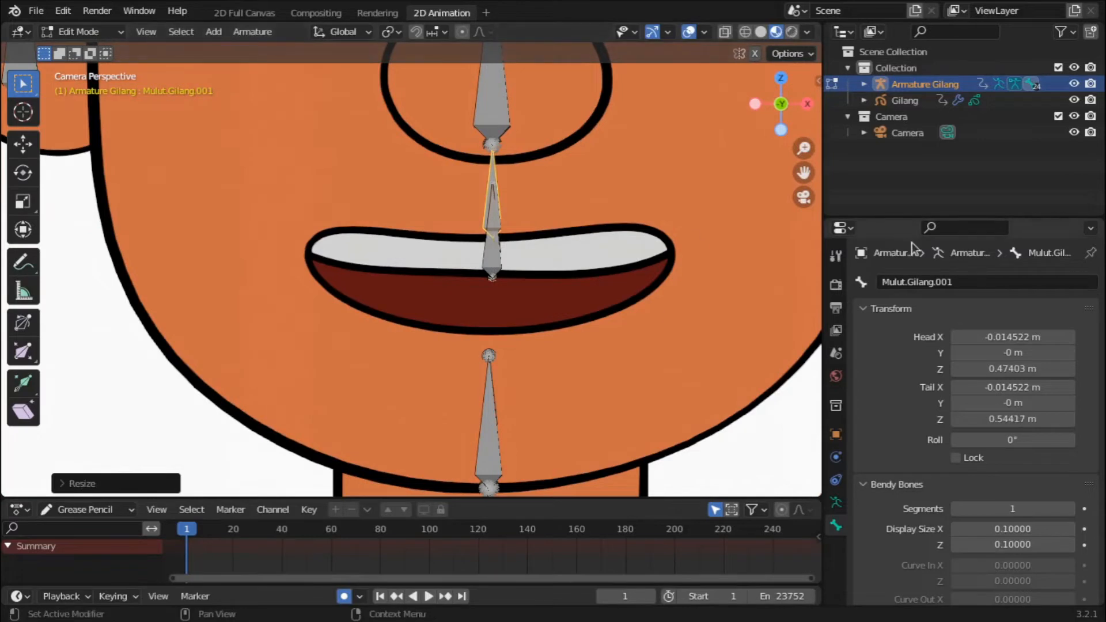
Rename the duplicated bone above the mouth as Gigi.Gilang.
left_click(953, 288)
type("Gigi.g")
key("BackSpace")
type("Gilang")
key("Return")
Duplicate the Hidung nose bone about 0.53 m straight up along the Z axis onto the hair.
scroll(796, 334, "down", 20)
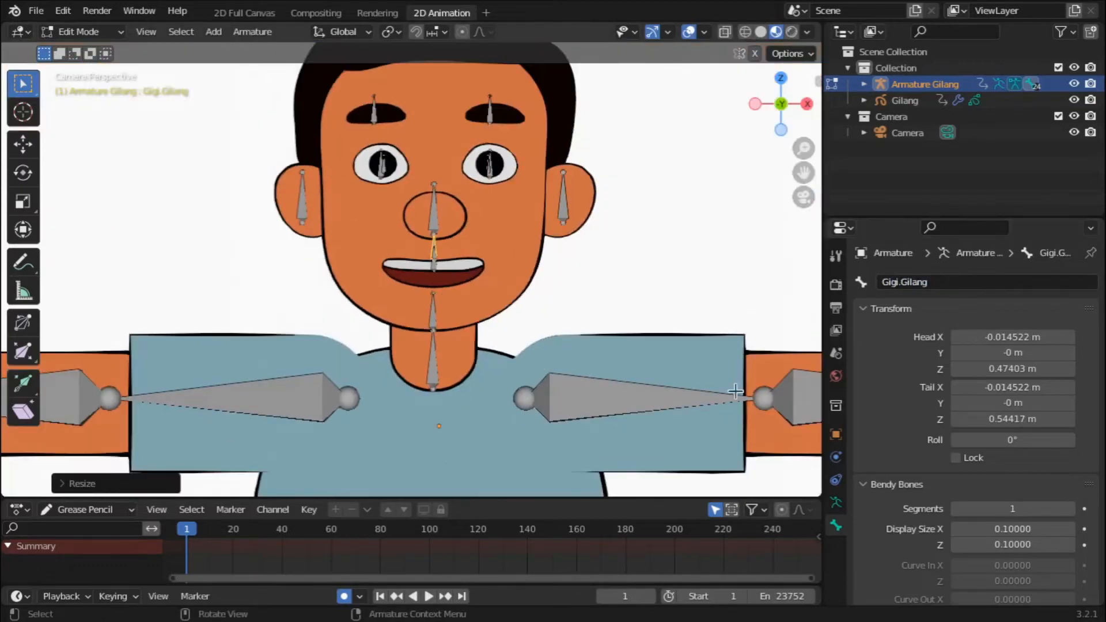
scroll(703, 395, "up", 5)
left_click_drag(803, 174, 801, 185)
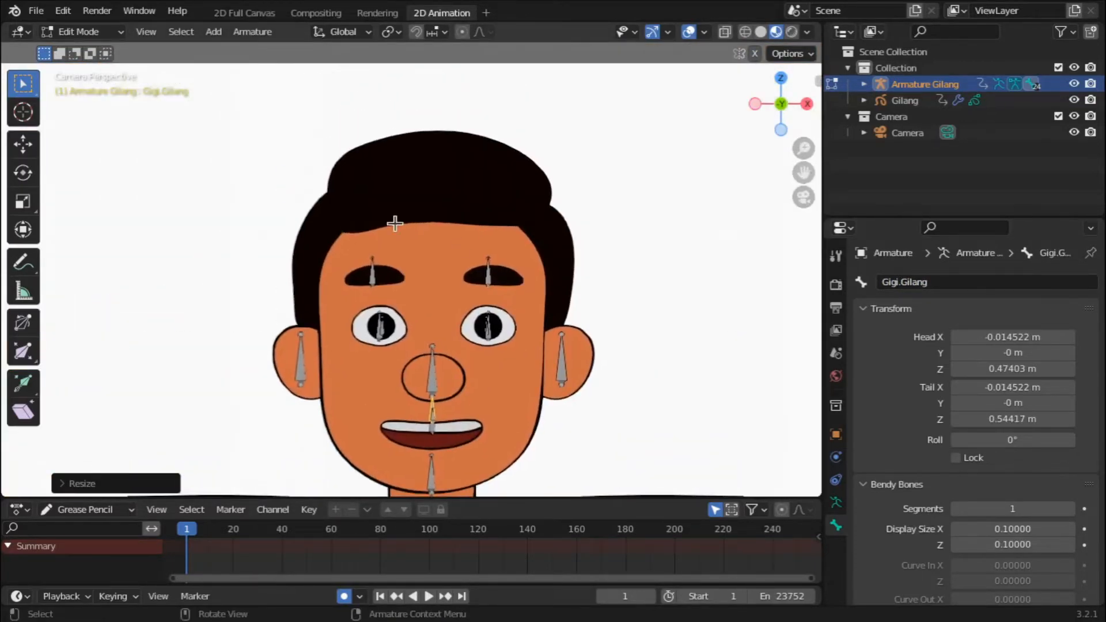
left_click(431, 373)
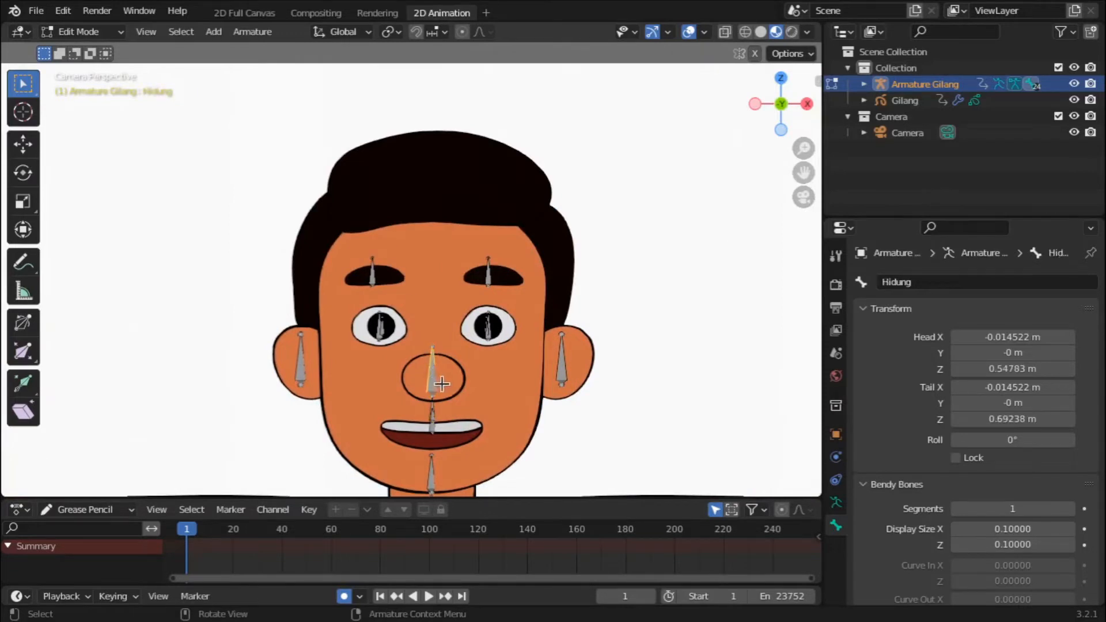
key("g")
key("z")
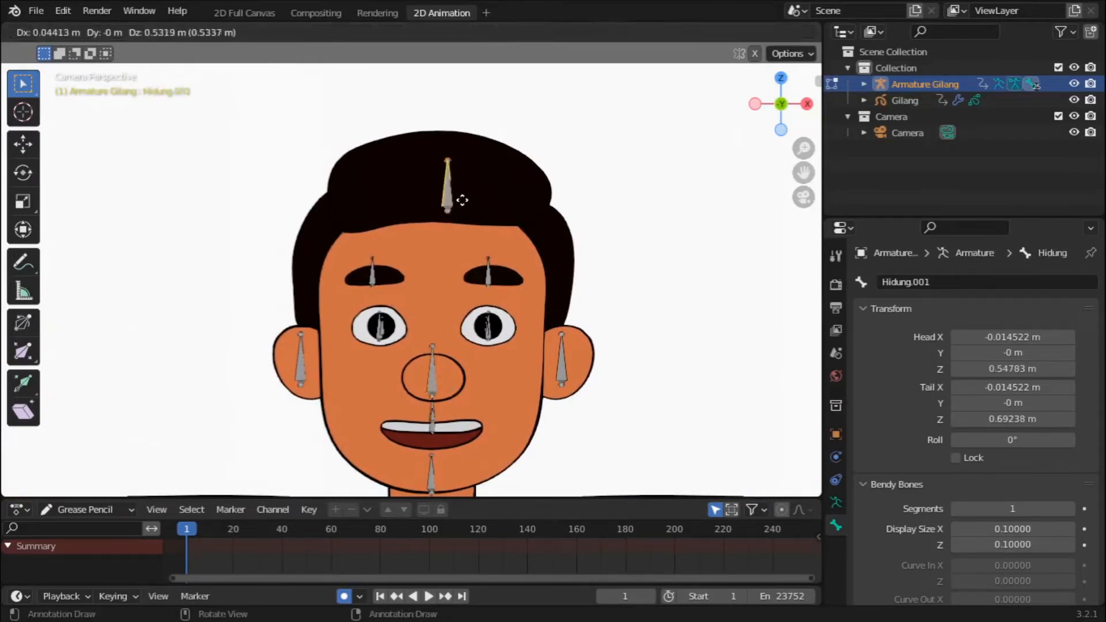
left_click(460, 198)
Rename the hair bone as Rambut.Gilang.
left_click(993, 288)
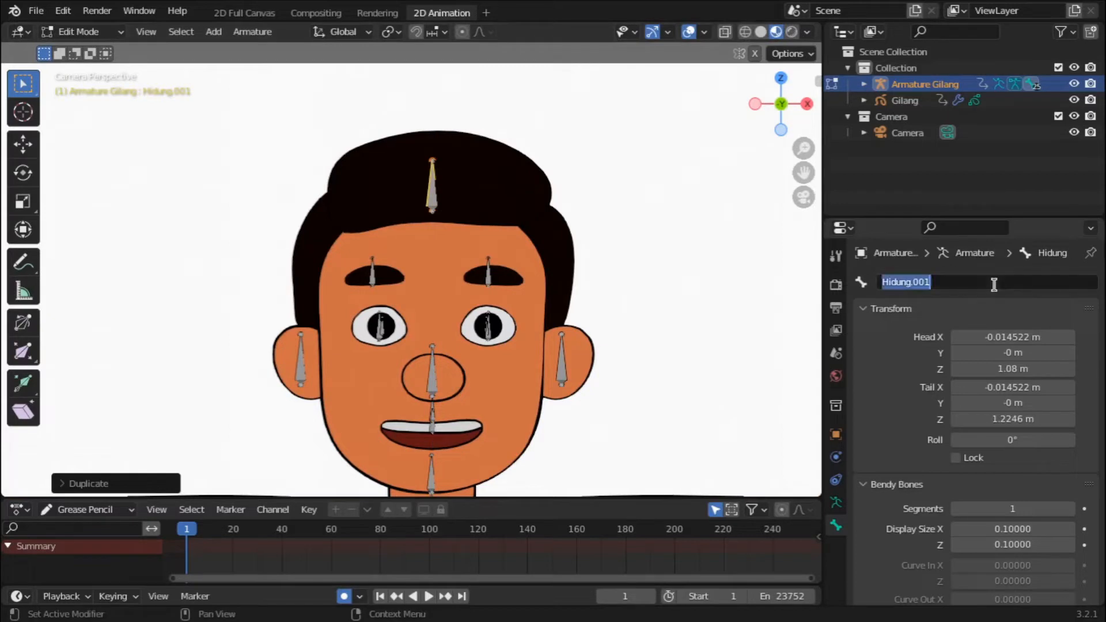
key("BackSpace")
type("Rambut")
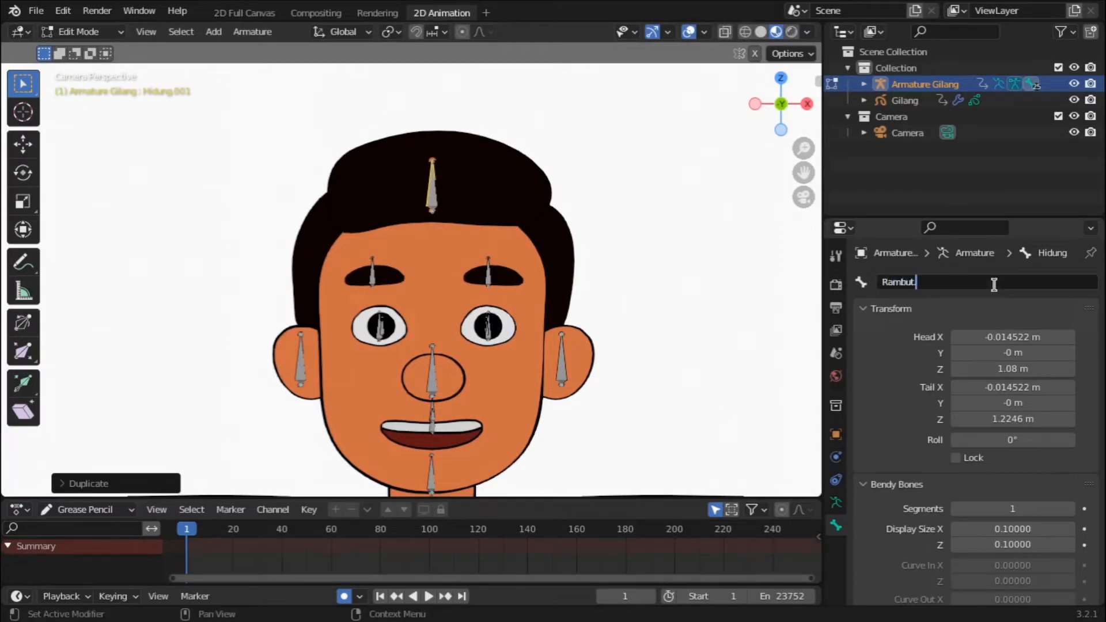
type(".Gilang")
key("Return")
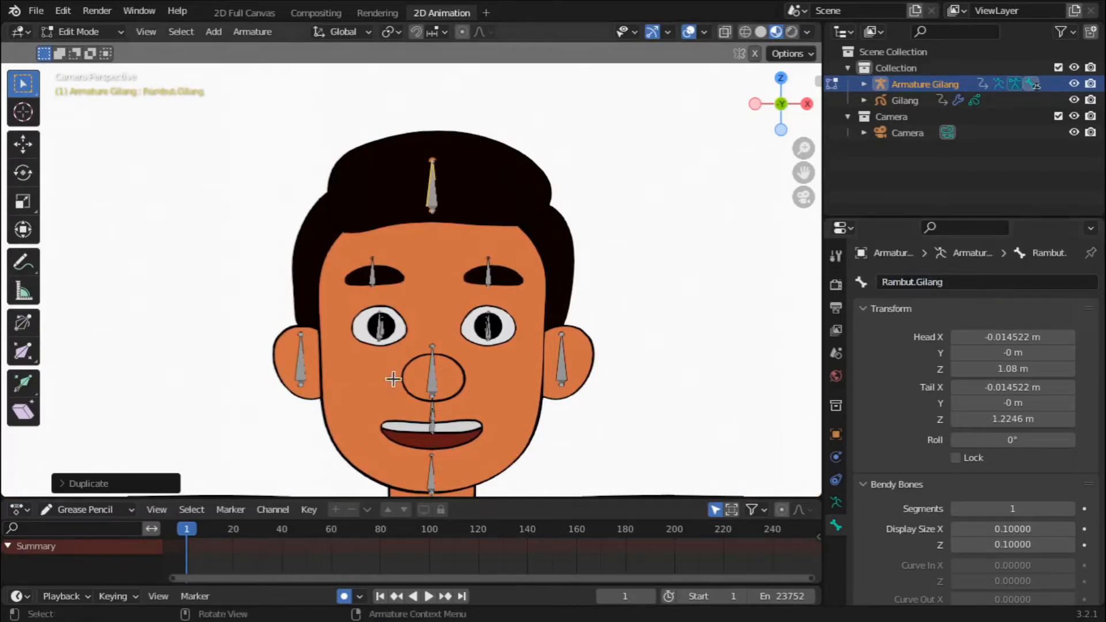
Rename the nose bone as Hidung.Gilang.
left_click(430, 377)
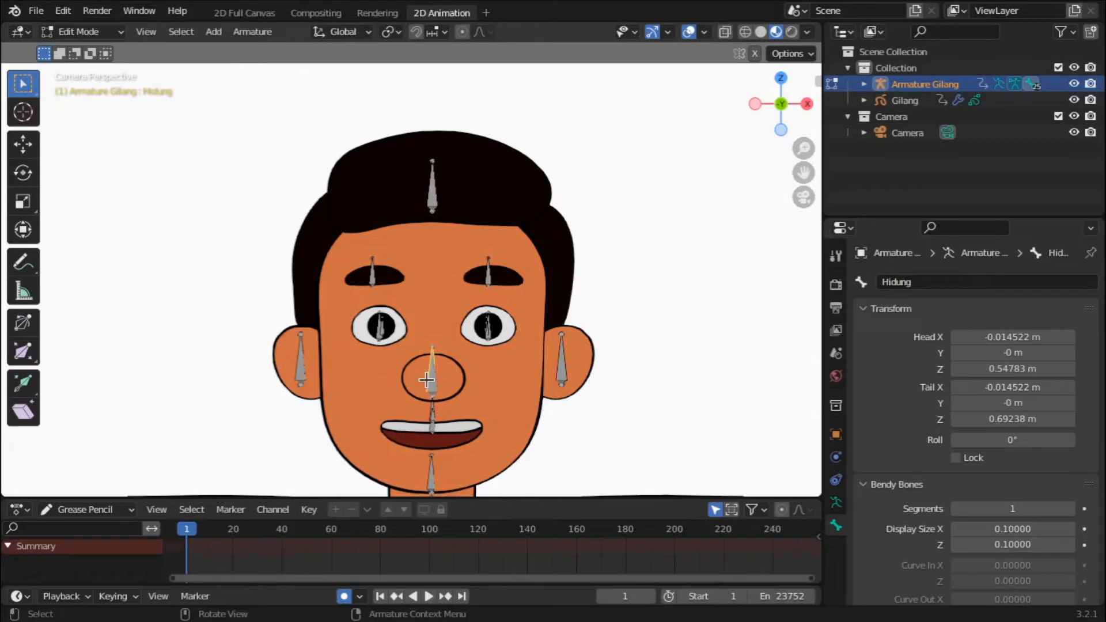
left_click(954, 283)
left_click(953, 283)
type(".Gilang")
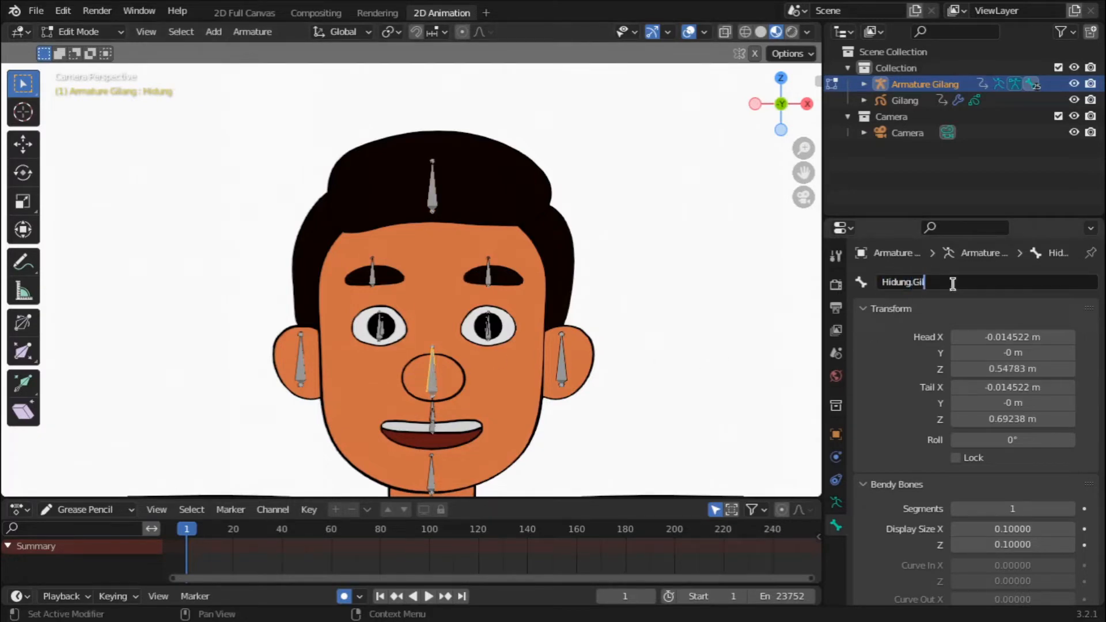
key("Return")
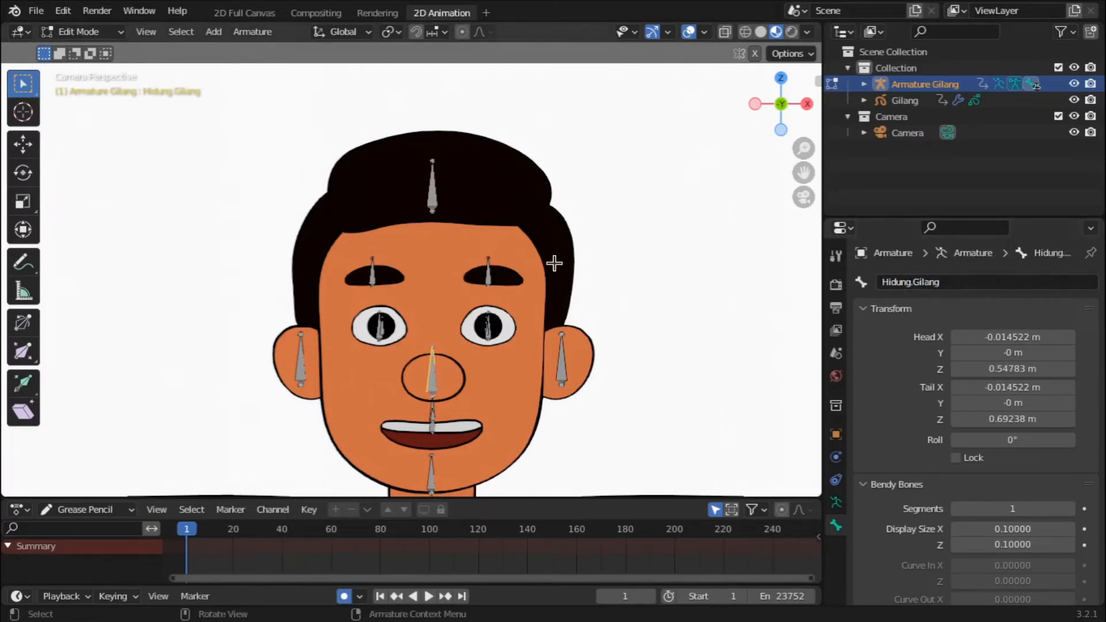
Leave armature editing and switch to Object Mode with the whole character in view.
scroll(555, 264, "down", 6)
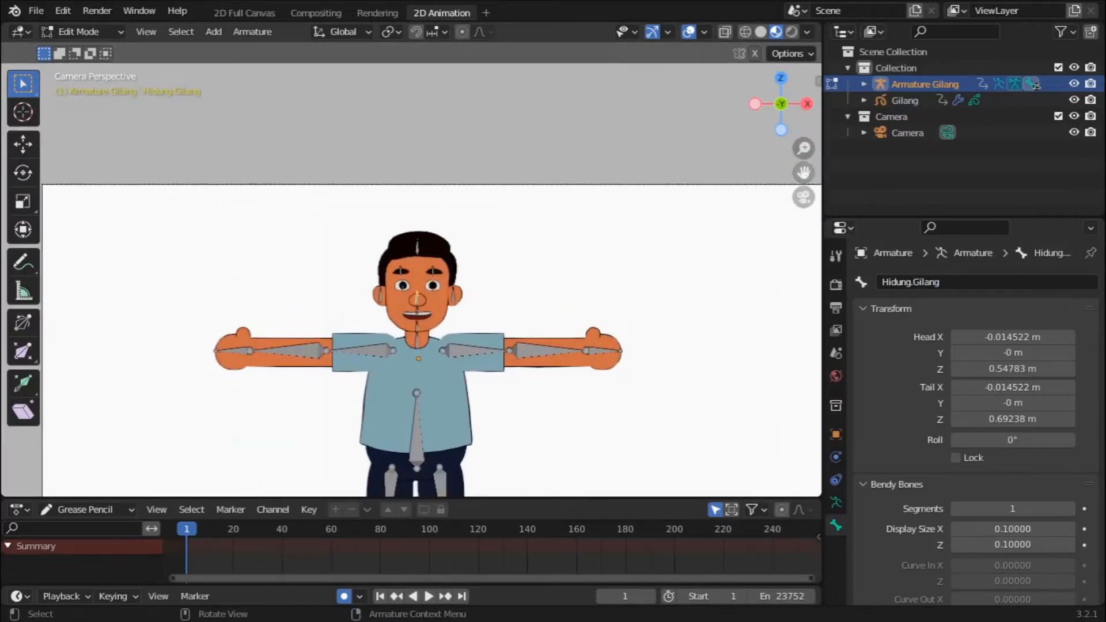
left_click_drag(804, 173, 820, 9)
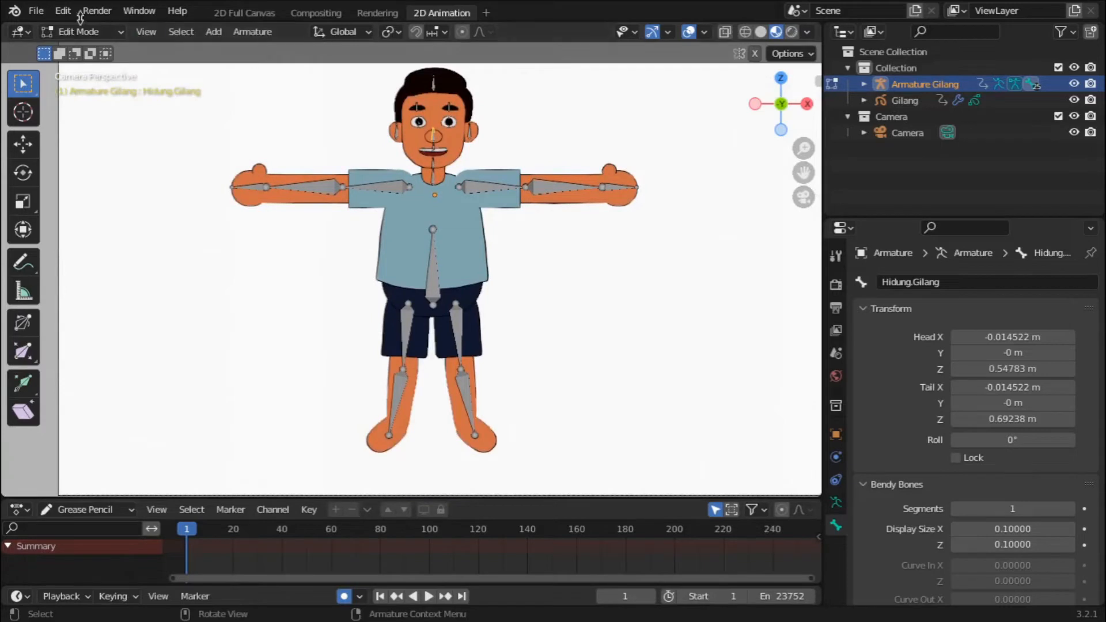
scroll(425, 168, "up", 2)
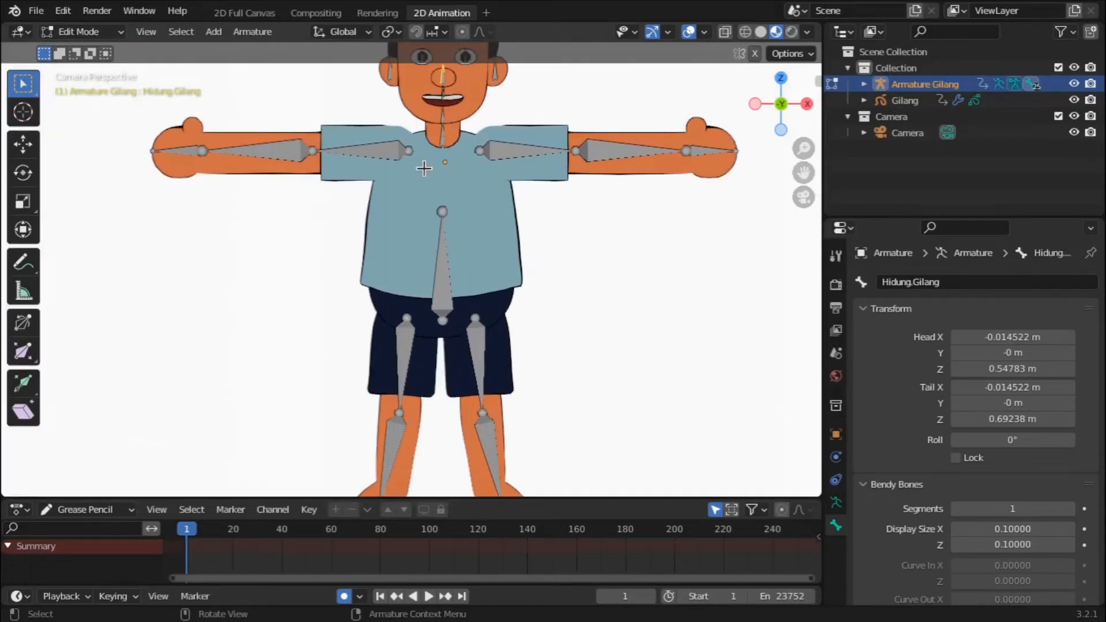
scroll(424, 168, "down", 5)
scroll(424, 169, "up", 3)
left_click(81, 31)
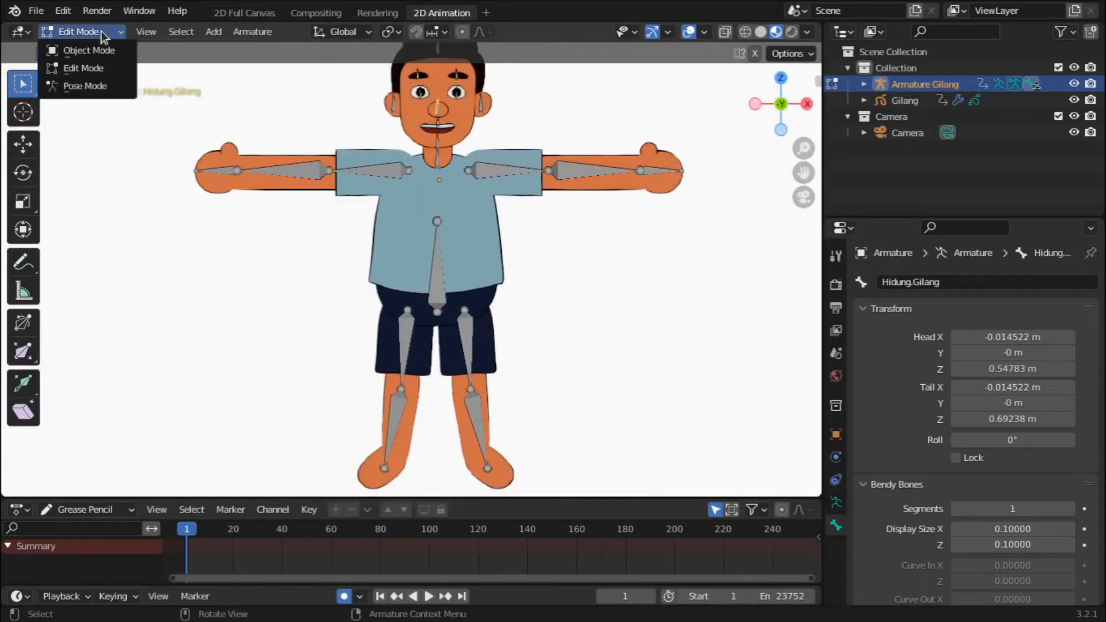
left_click(90, 50)
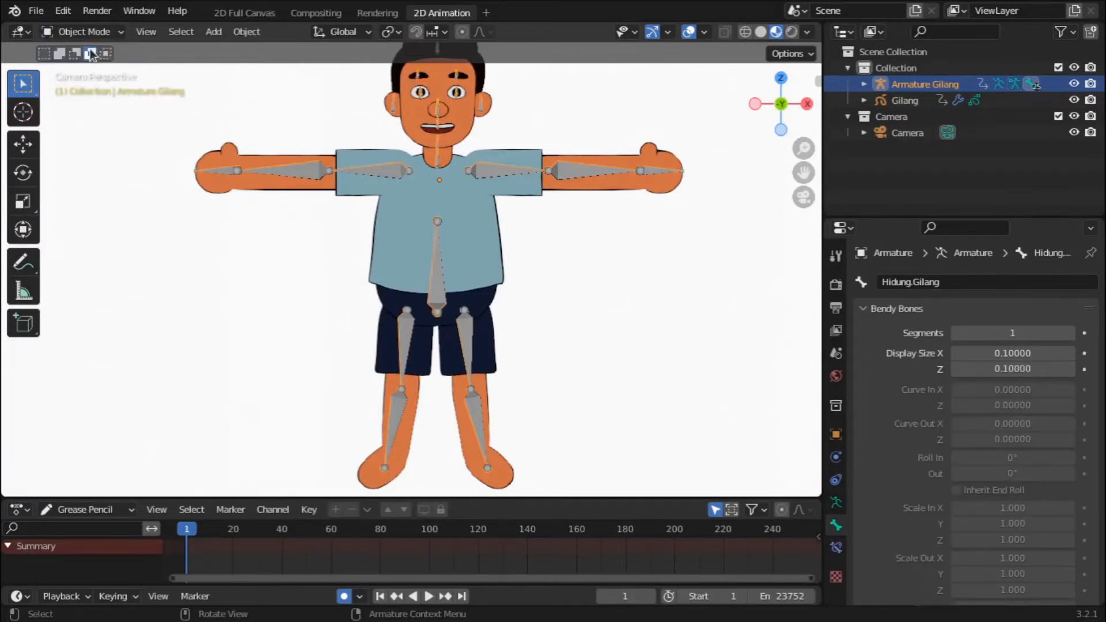
Save the file and parent the Gilang drawing to Armature Gilang using Armature Deform With Empty Groups.
left_click(405, 216)
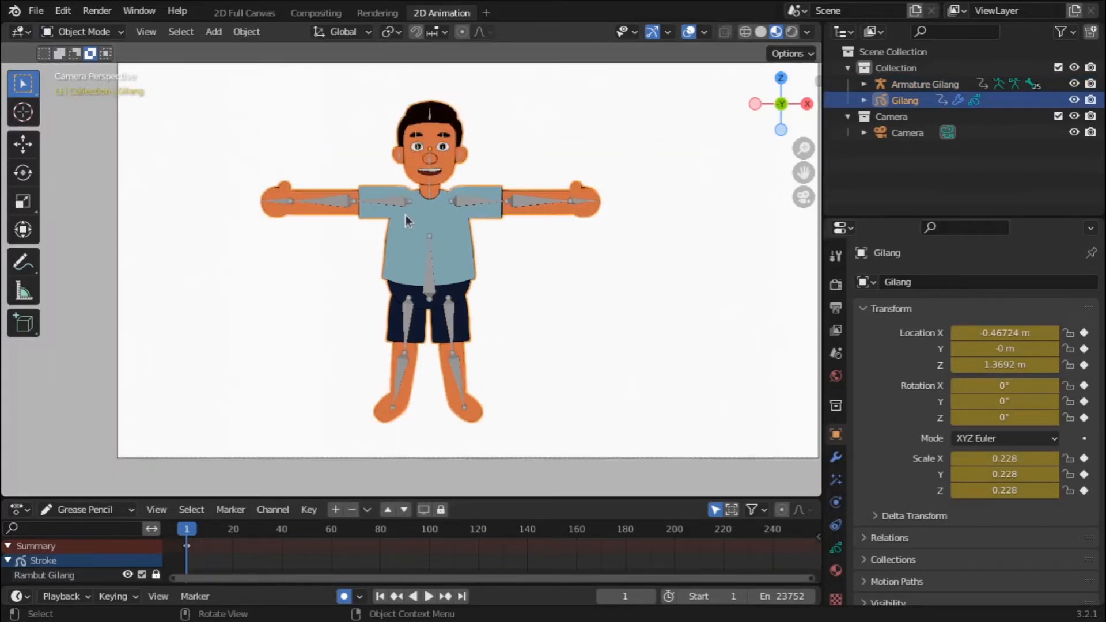
key("shift")
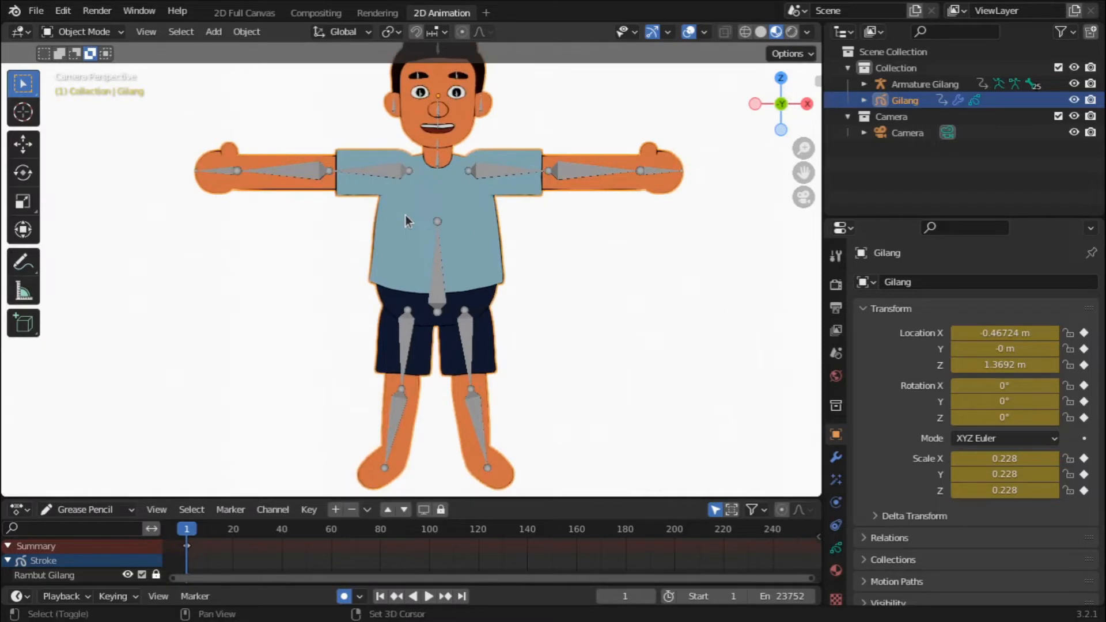
left_click(389, 167, "shift")
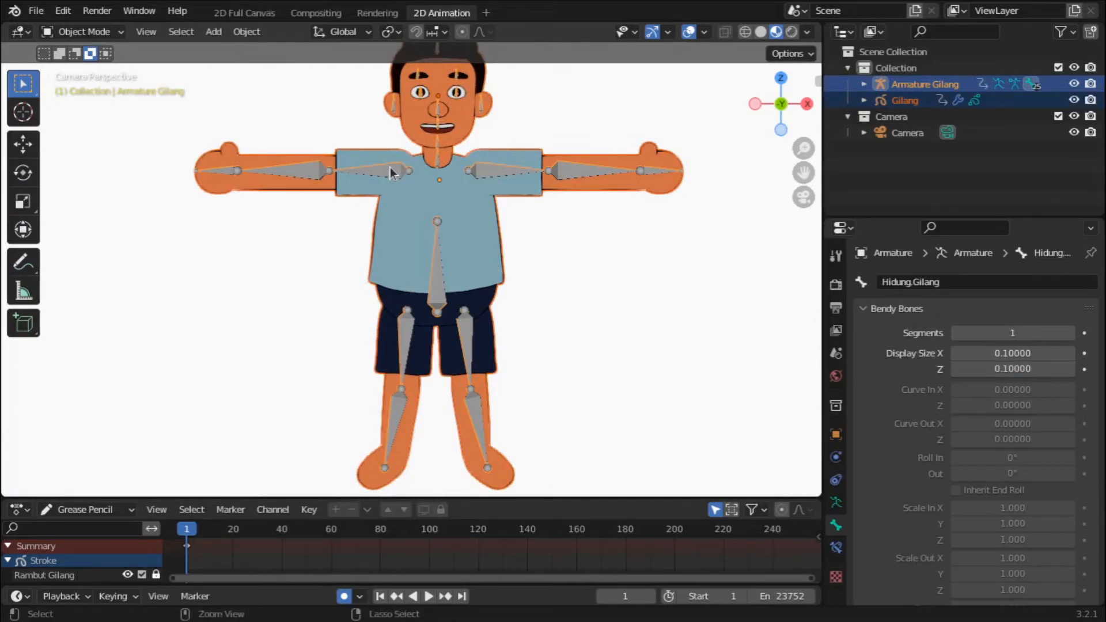
key("ctrl+s")
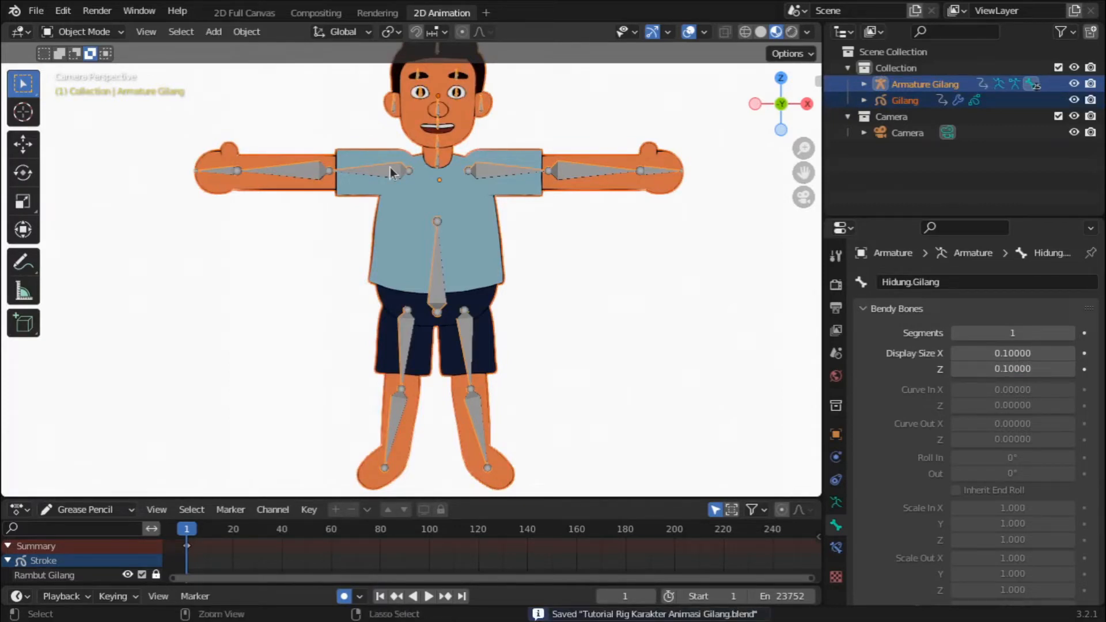
key("ctrl+p")
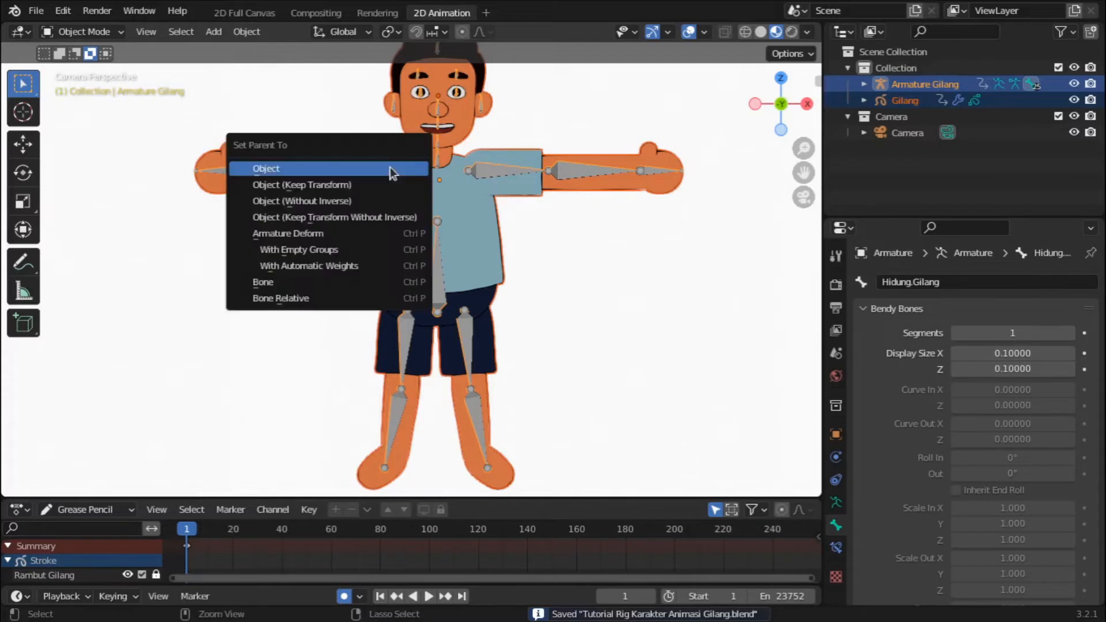
left_click(385, 250)
left_click(331, 249)
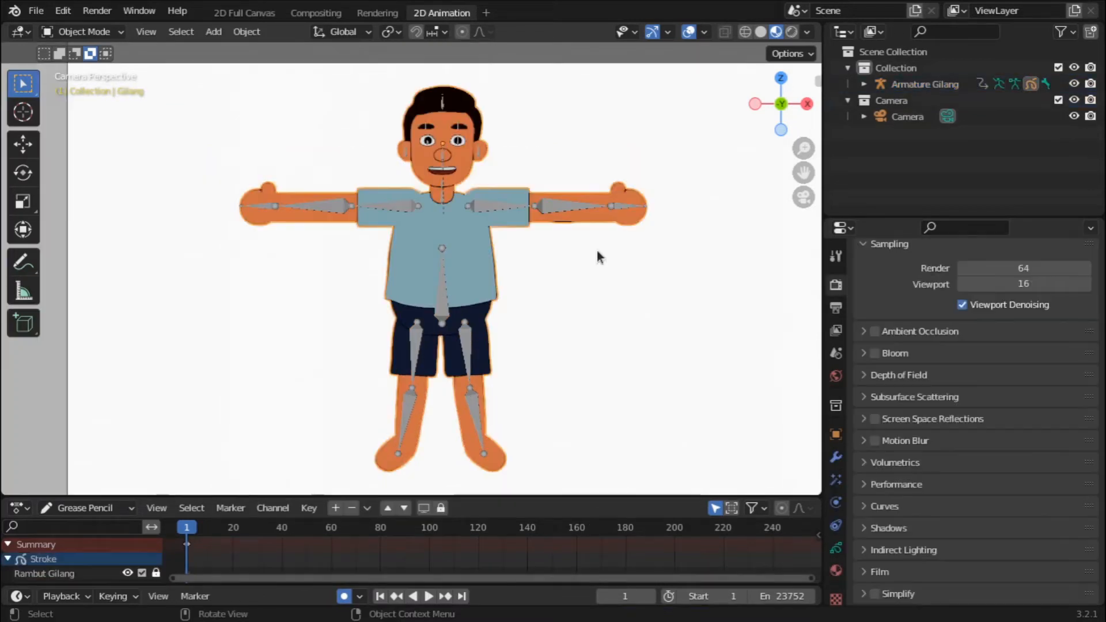
Select the Gilang drawing, show its object data properties, enter Edit Mode and bring its Vertex Groups into view.
scroll(641, 216, "up", 4)
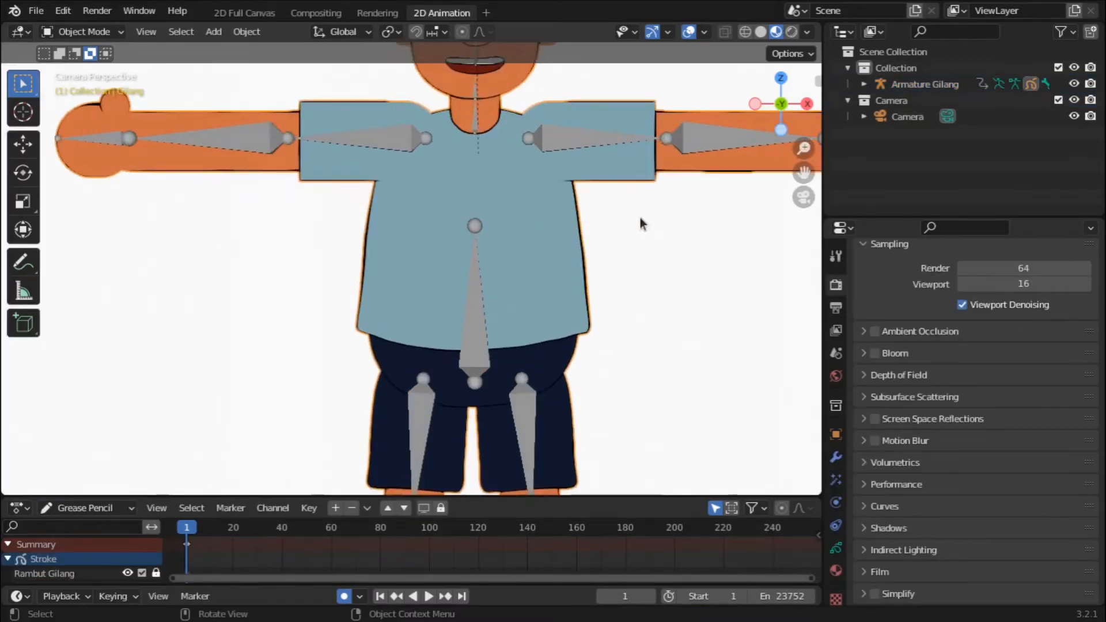
left_click_drag(804, 172, 845, 320)
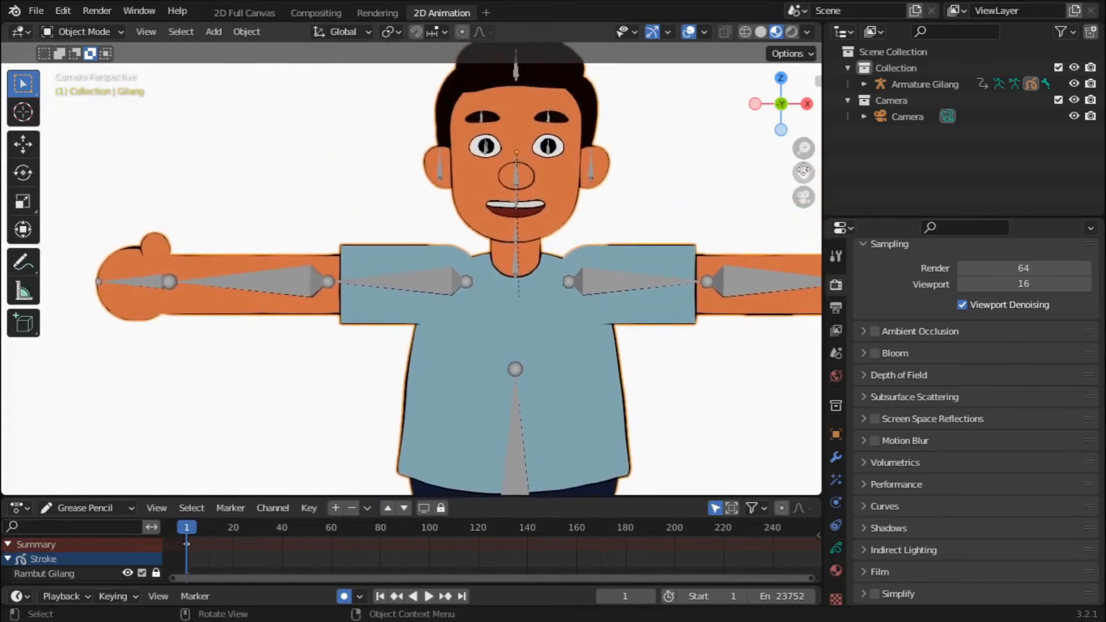
scroll(660, 272, "up", 3)
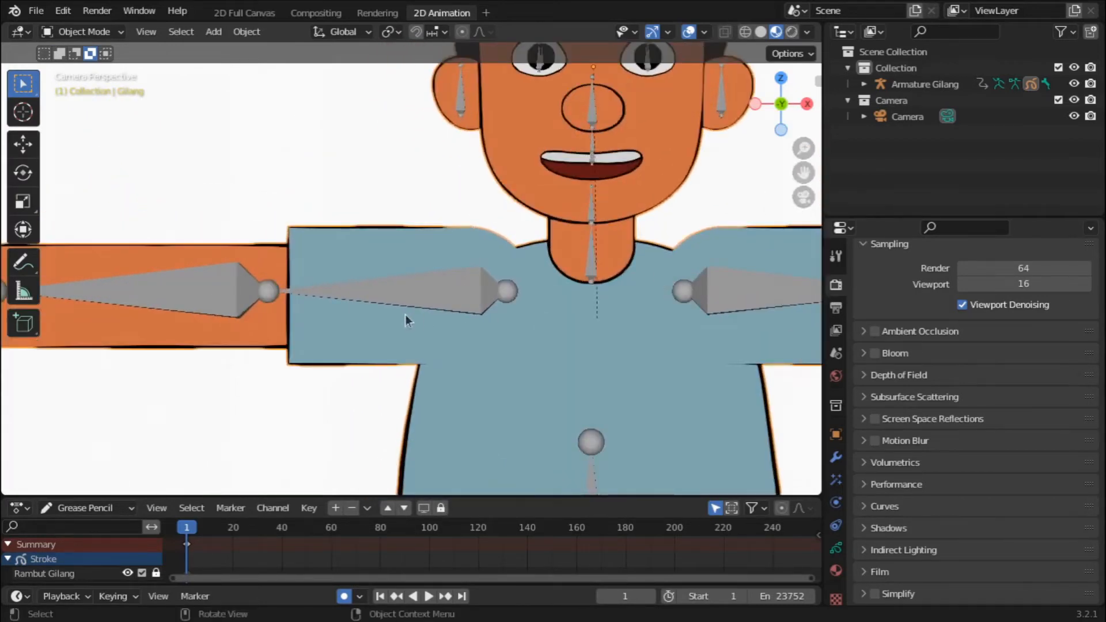
scroll(468, 285, "down", 2)
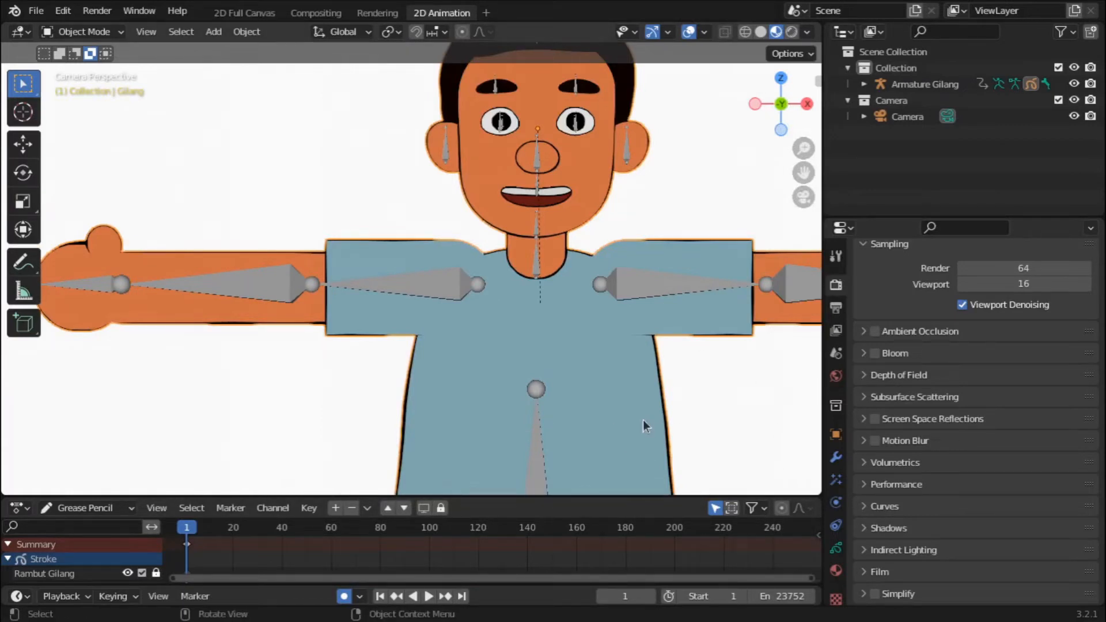
left_click(716, 416)
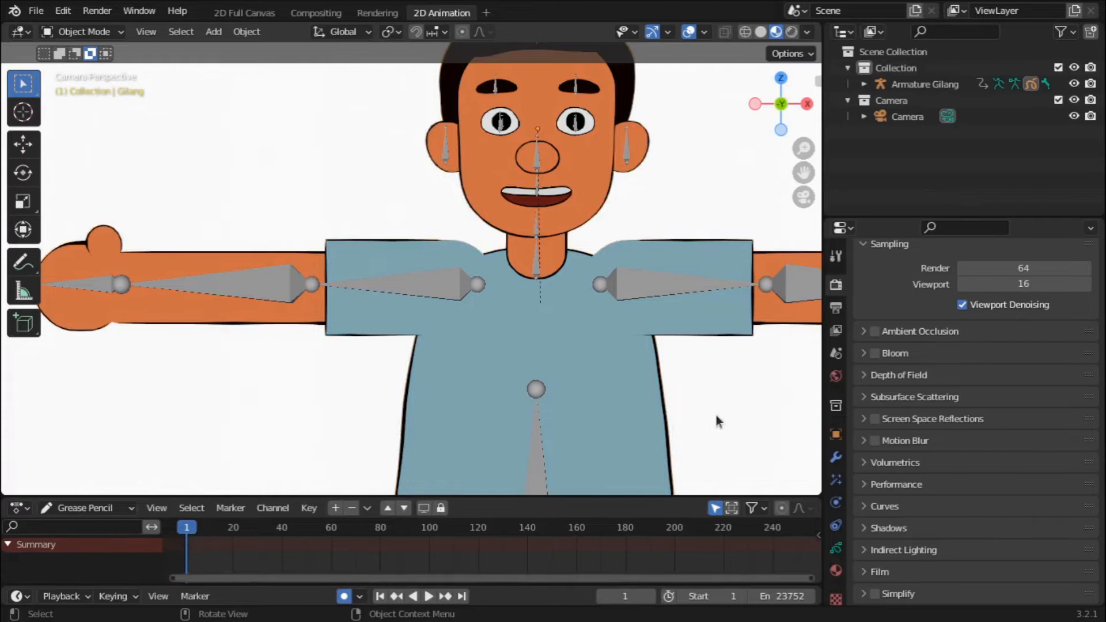
left_click(653, 413)
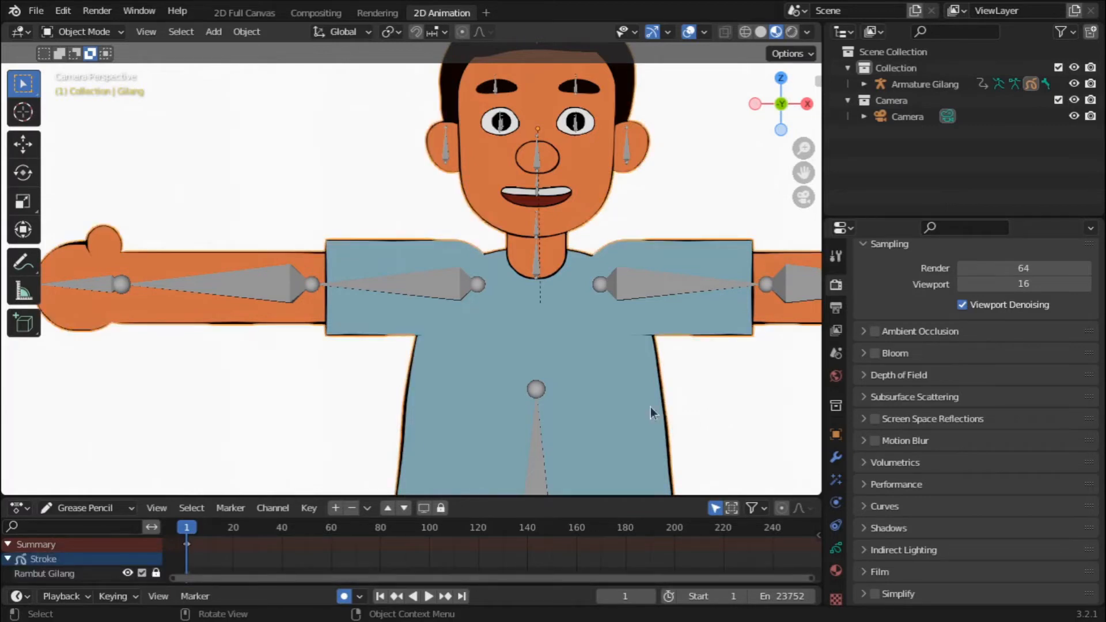
left_click(839, 550)
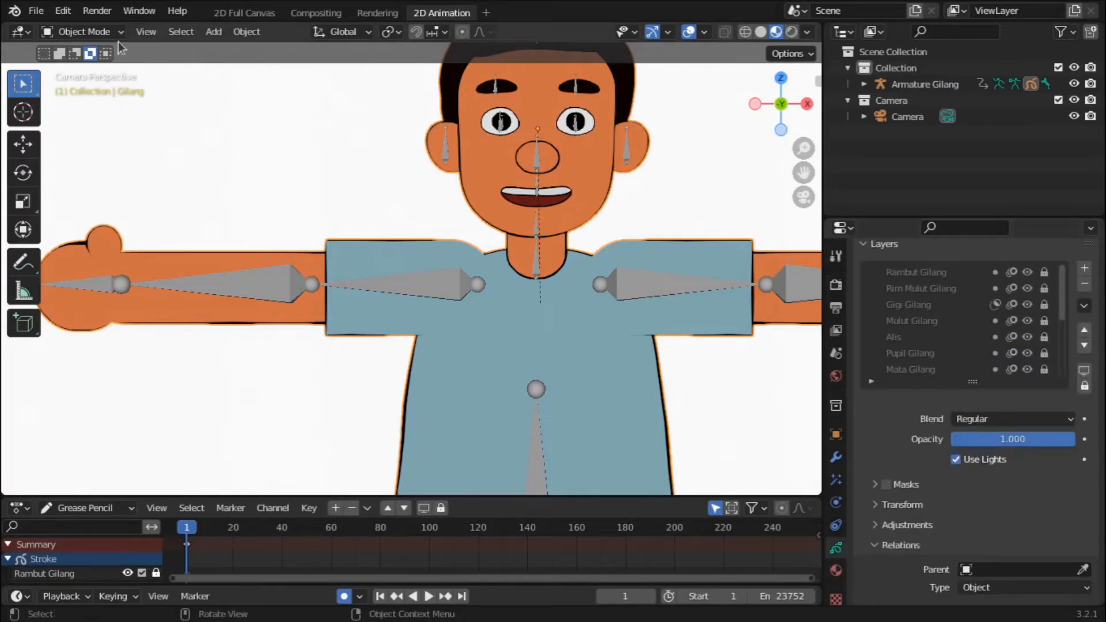
left_click(95, 31)
left_click(75, 69)
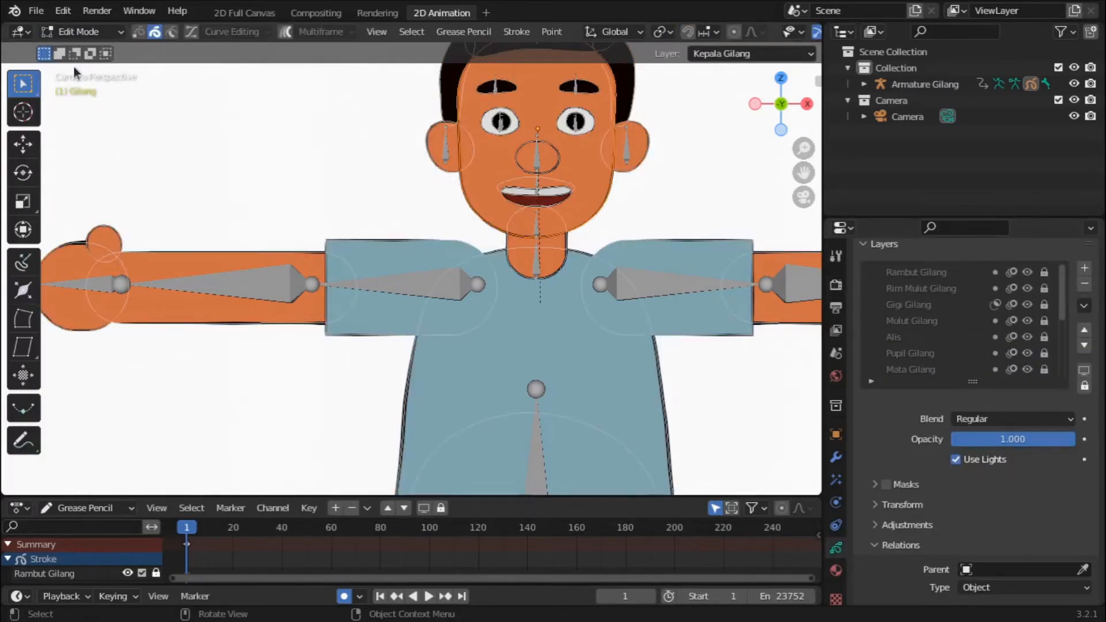
scroll(984, 511, "down", 12)
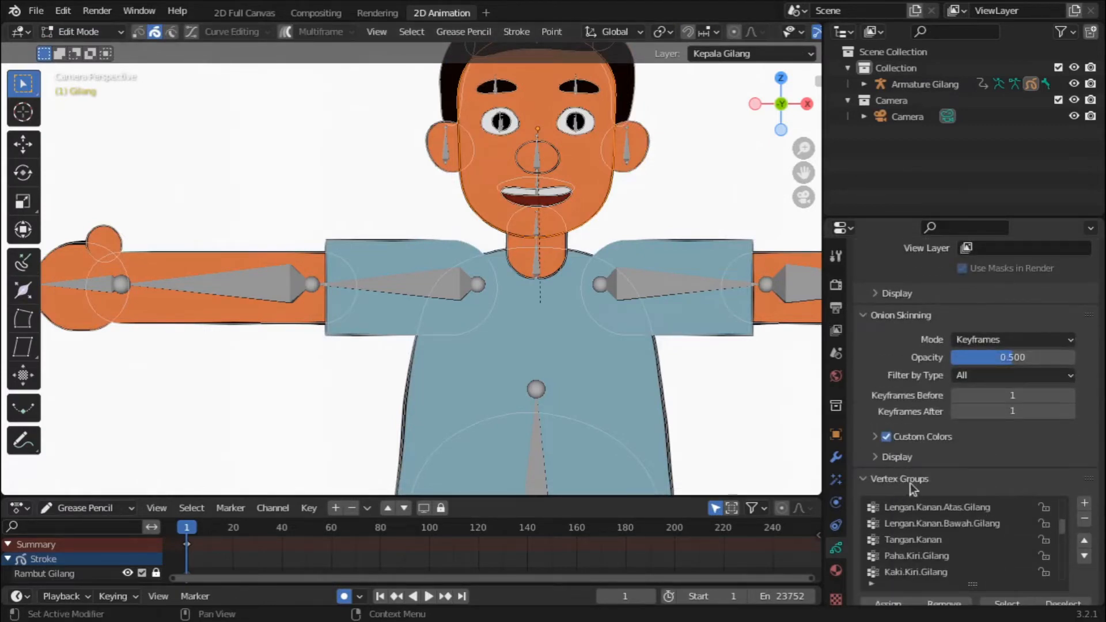
Enlarge the vertex group list and look through all of the character's vertex groups.
scroll(924, 528, "down", 10)
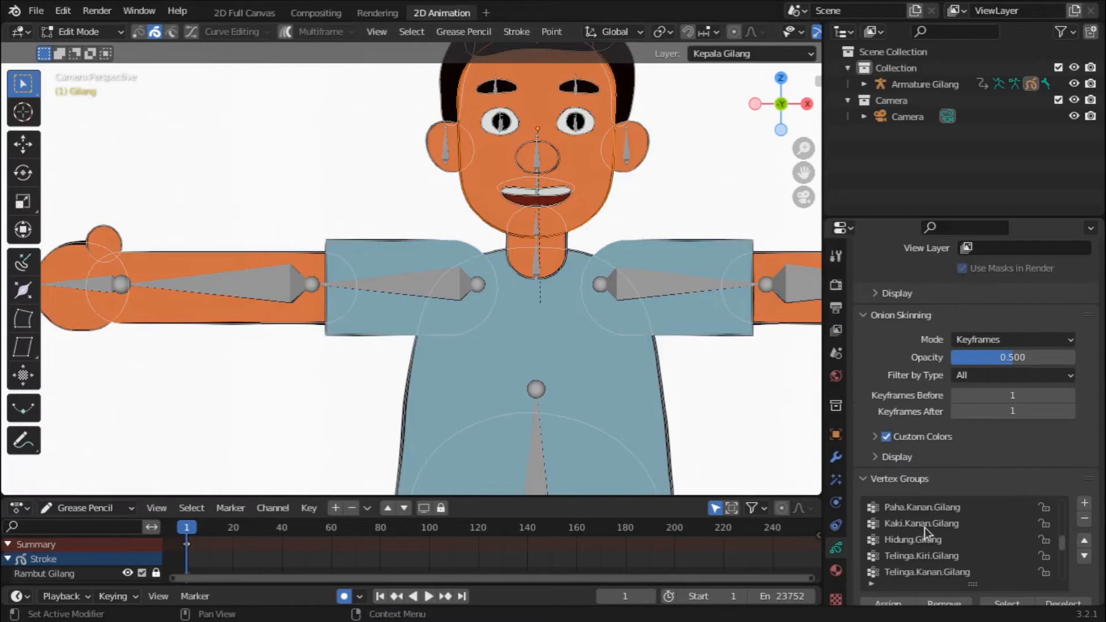
scroll(958, 560, "up", 5)
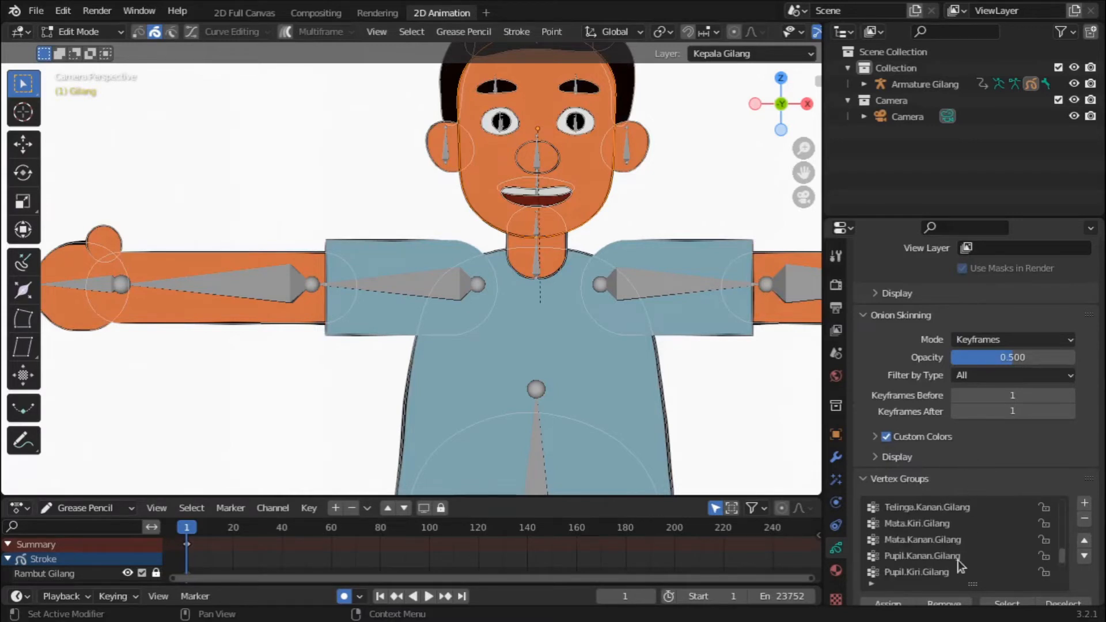
left_click_drag(972, 585, 973, 615)
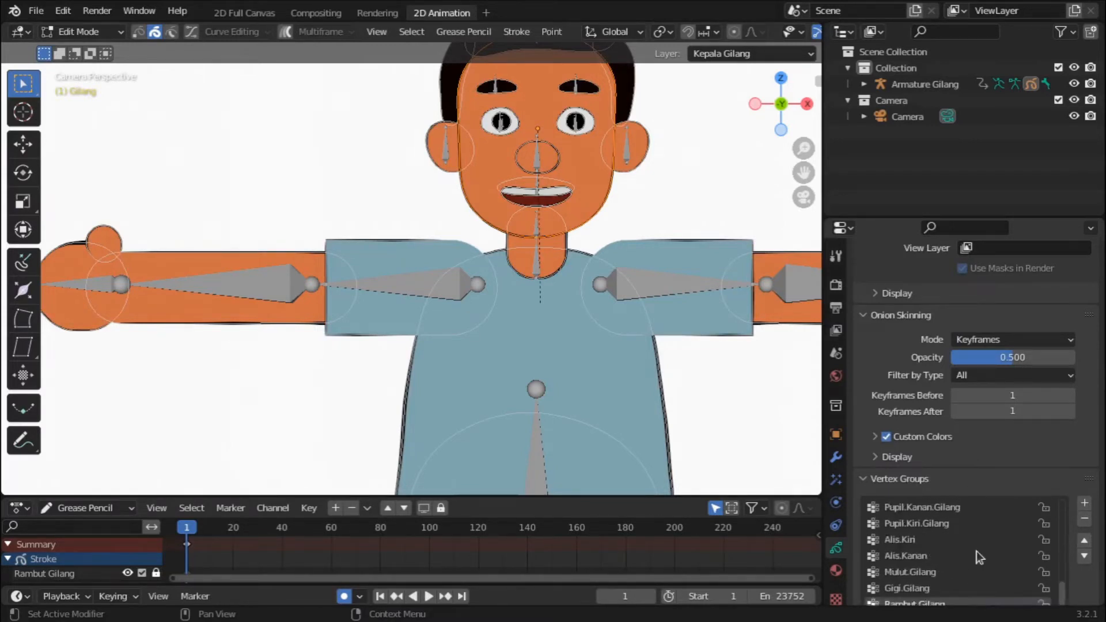
scroll(976, 551, "up", 17)
scroll(978, 556, "down", 10)
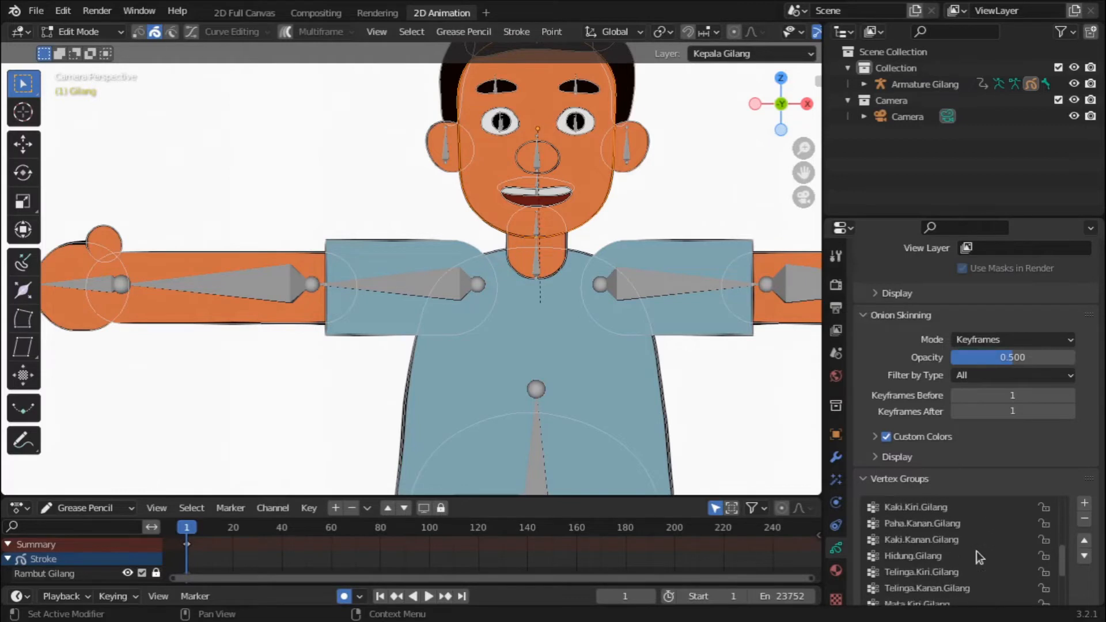
scroll(978, 556, "up", 10)
scroll(977, 557, "down", 8)
scroll(977, 556, "up", 8)
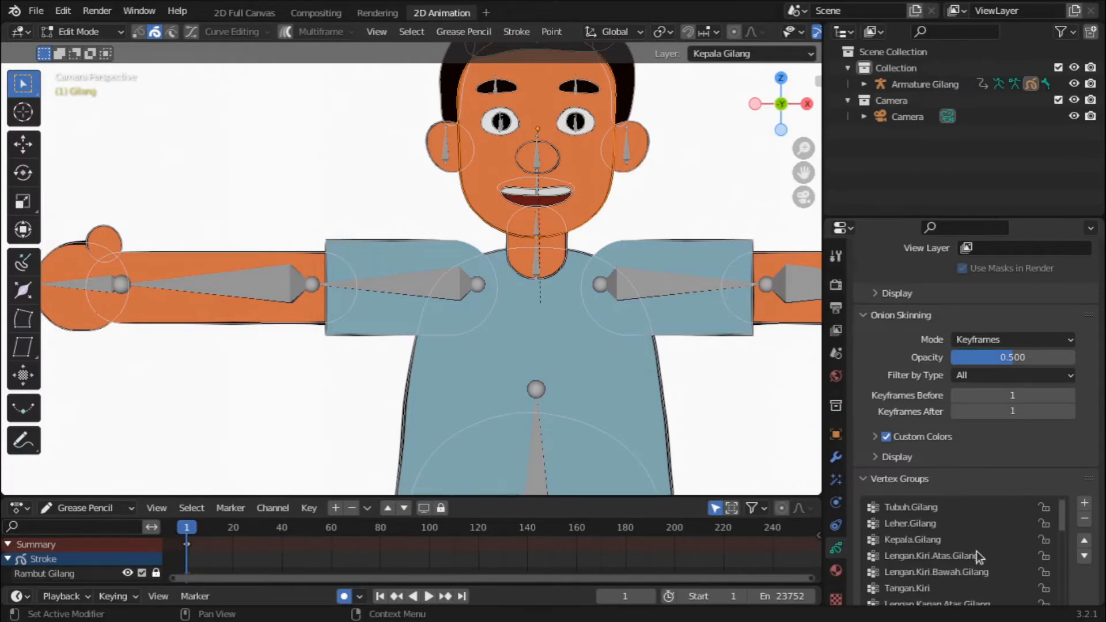
Make Tubuh.Gilang the active vertex group.
left_click(923, 511)
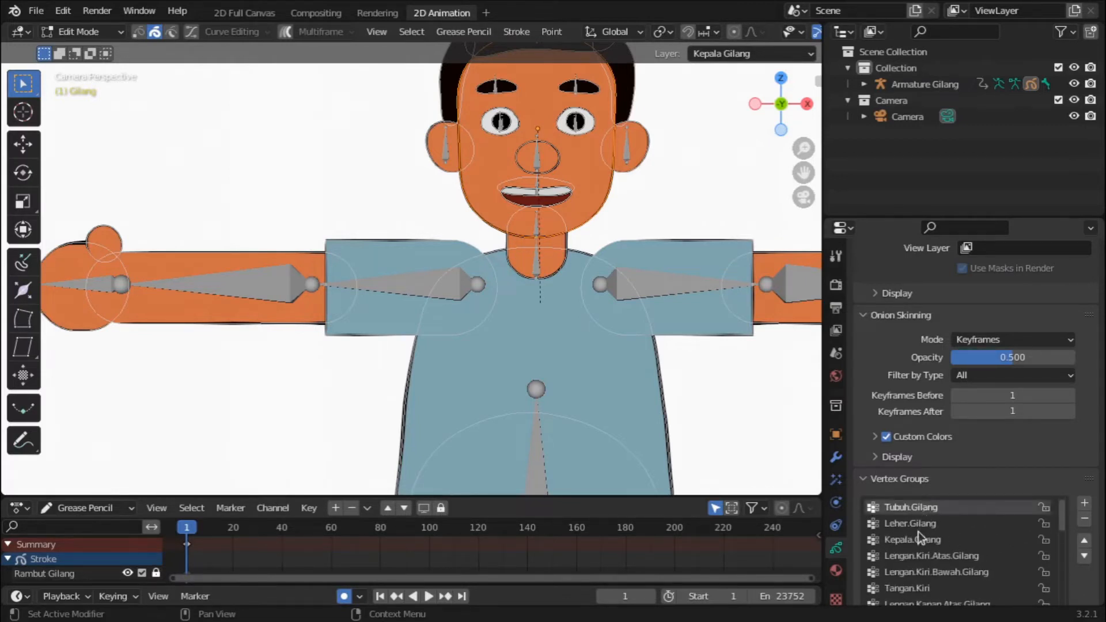
left_click(945, 540)
scroll(947, 542, "down", 12)
scroll(946, 541, "up", 10)
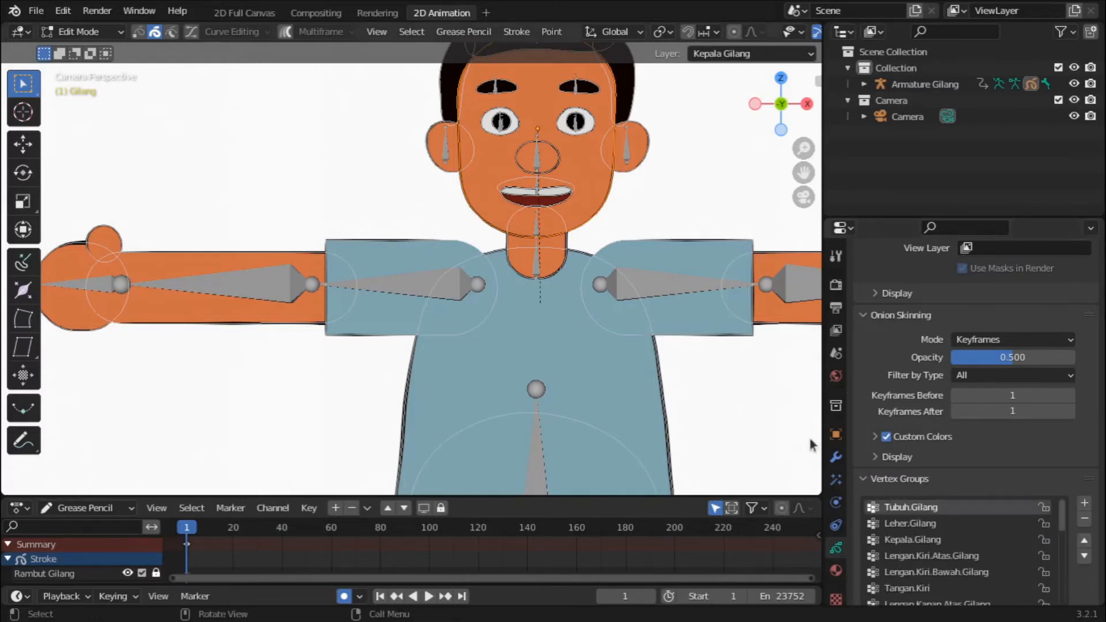
left_click(959, 542)
left_click(970, 508)
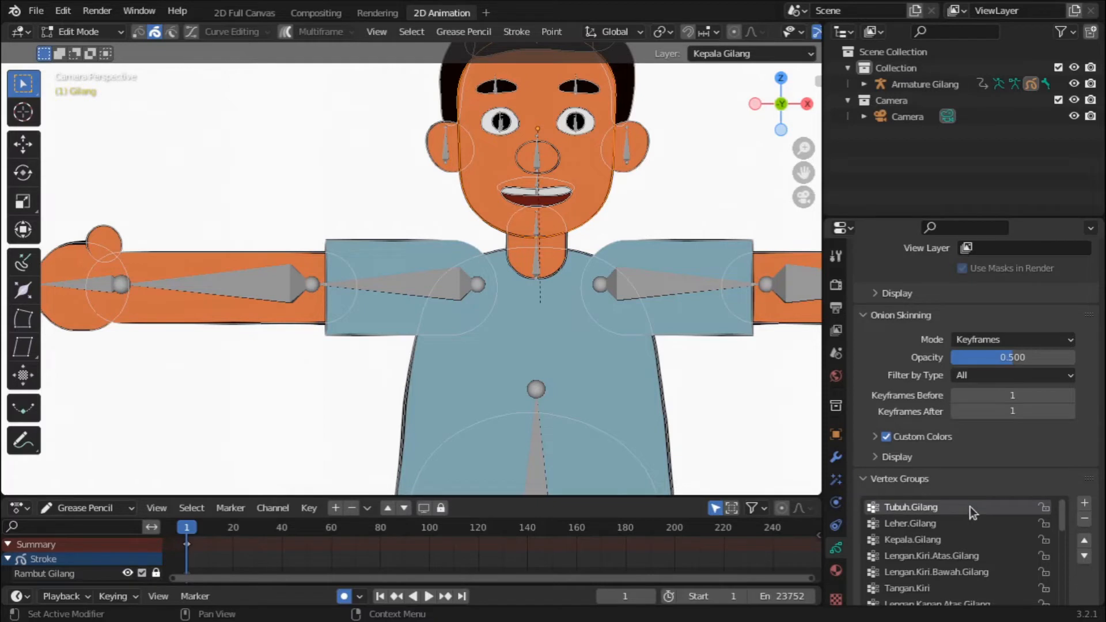
left_click(926, 521)
left_click(957, 507)
scroll(914, 435, "up", 10)
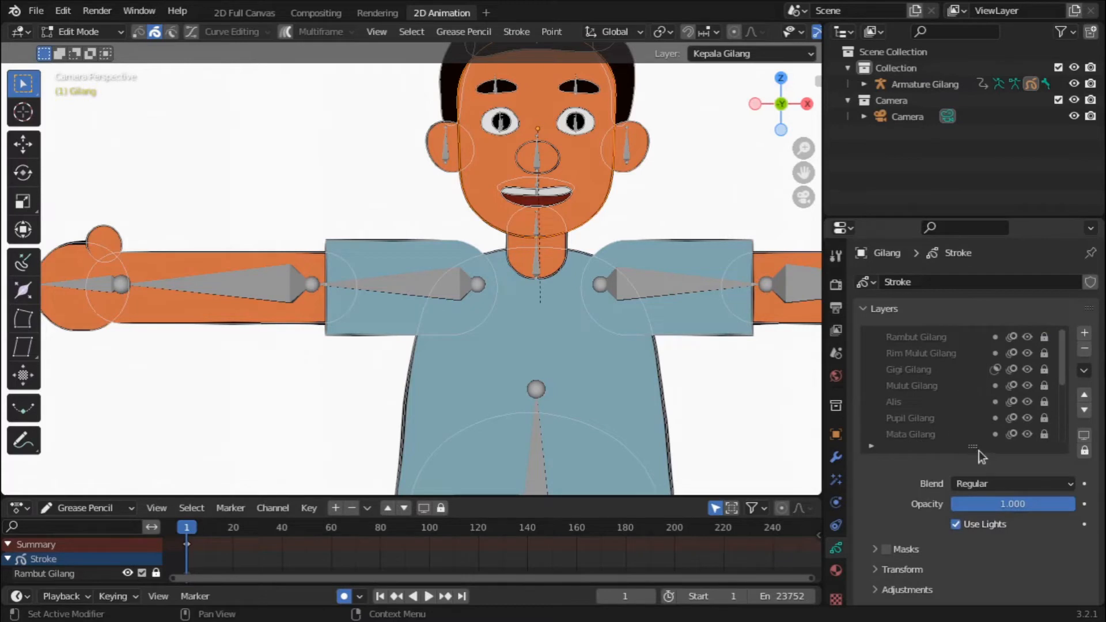
Enlarge the layer list and make Tubuh the active layer, locking Kepala Gilang and unlocking Tubuh.
left_click_drag(973, 448, 968, 481)
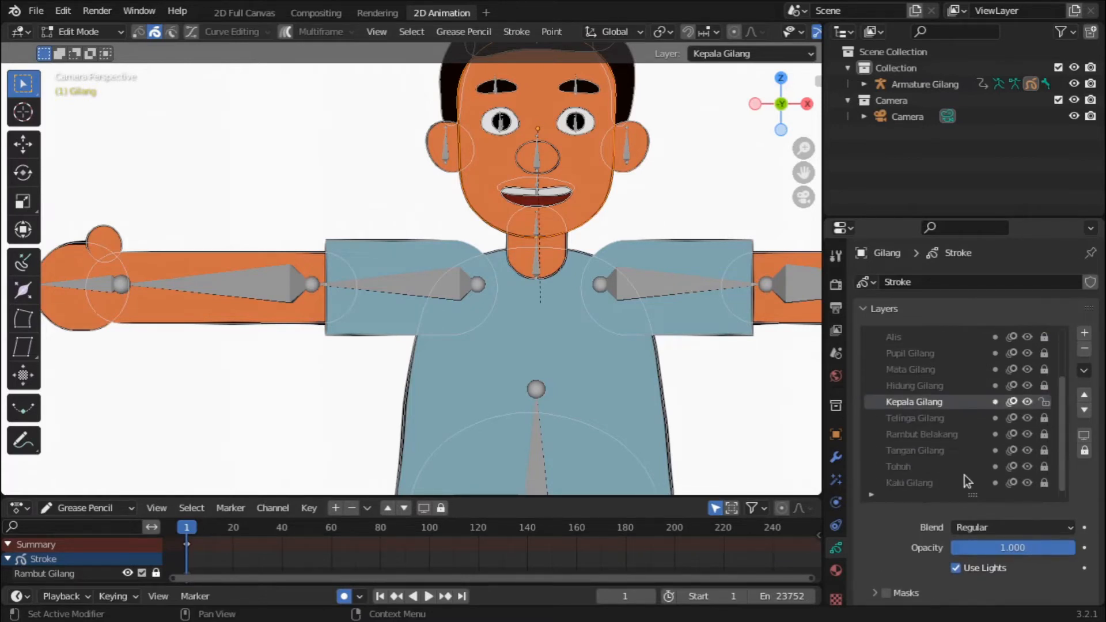
left_click(915, 470)
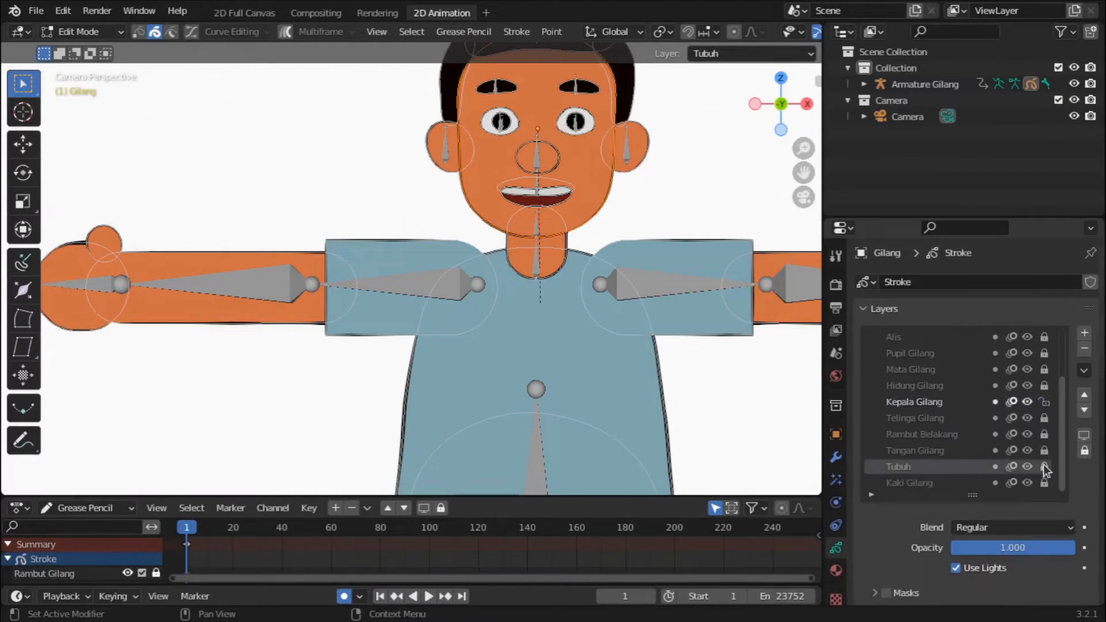
left_click(1043, 402)
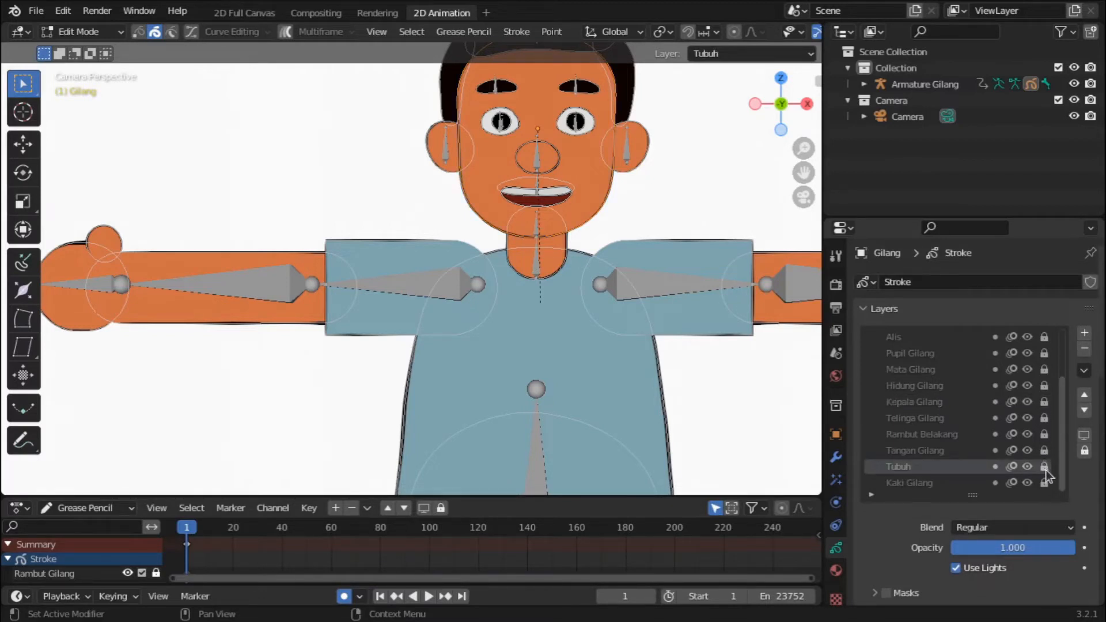
left_click(1044, 468)
Select the torso strokes of the shirt and hips and assign them to the Tubuh.Gilang vertex group.
scroll(989, 437, "up", 4)
scroll(990, 437, "down", 4)
mouse_move(804, 172)
left_mouse_down()
mouse_move(695, 311)
mouse_move(621, 378)
left_mouse_up()
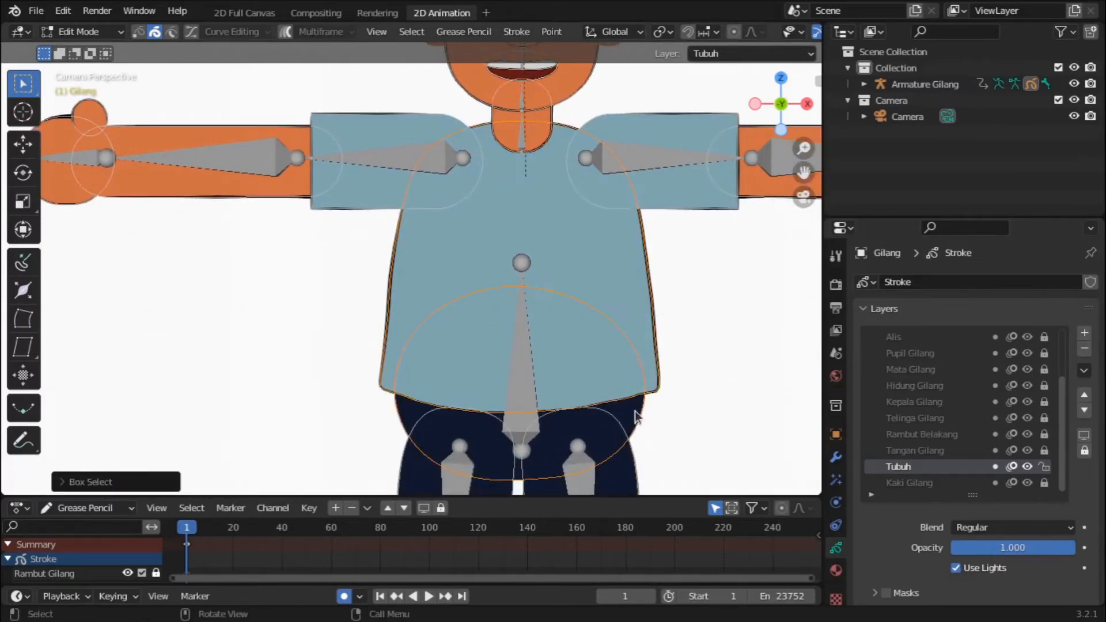
scroll(635, 411, "down", 1)
scroll(635, 410, "up", 1)
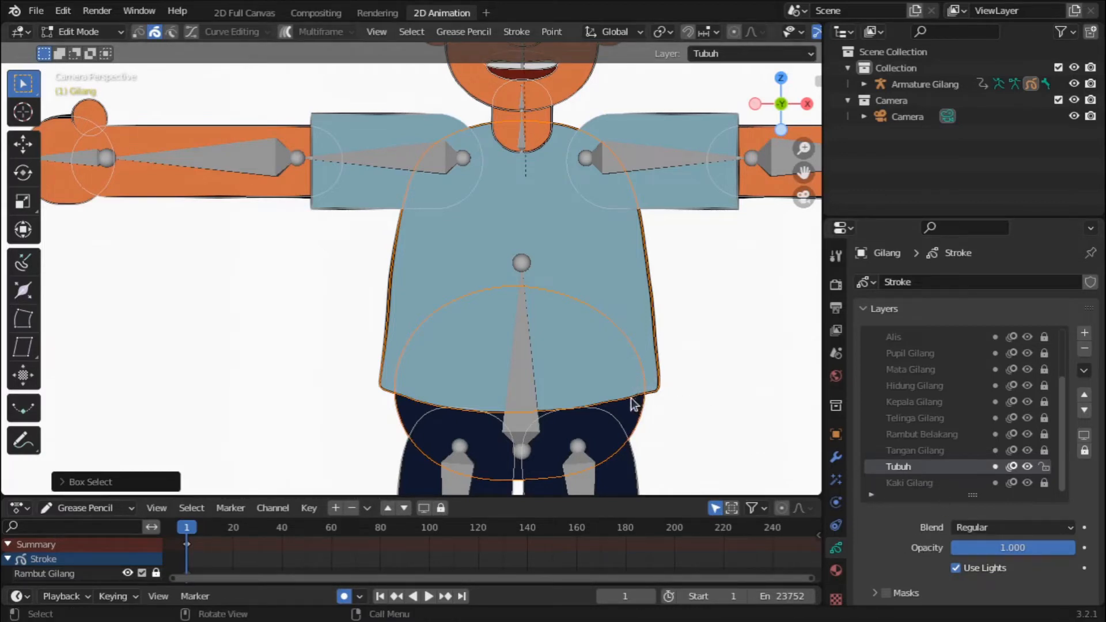
scroll(899, 564, "down", 15)
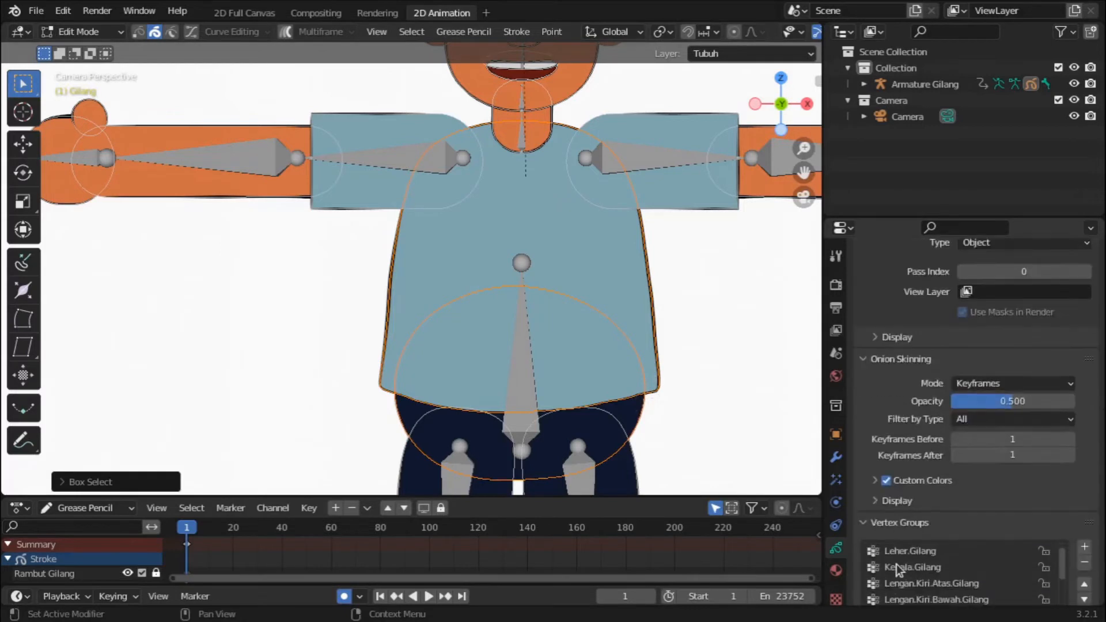
scroll(897, 571, "down", 6)
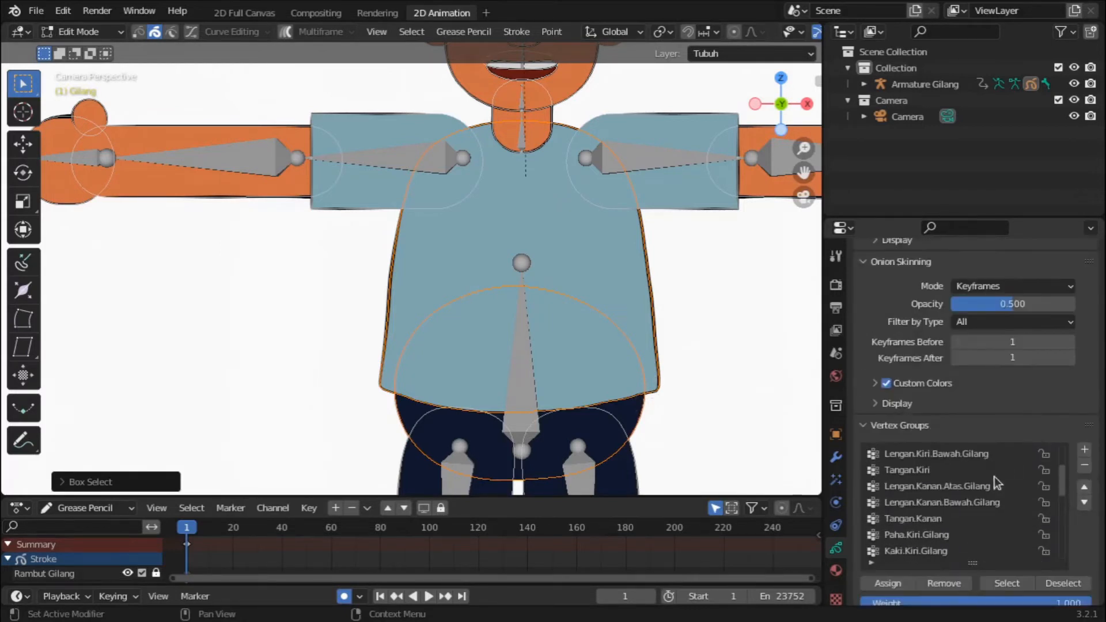
scroll(997, 482, "up", 4)
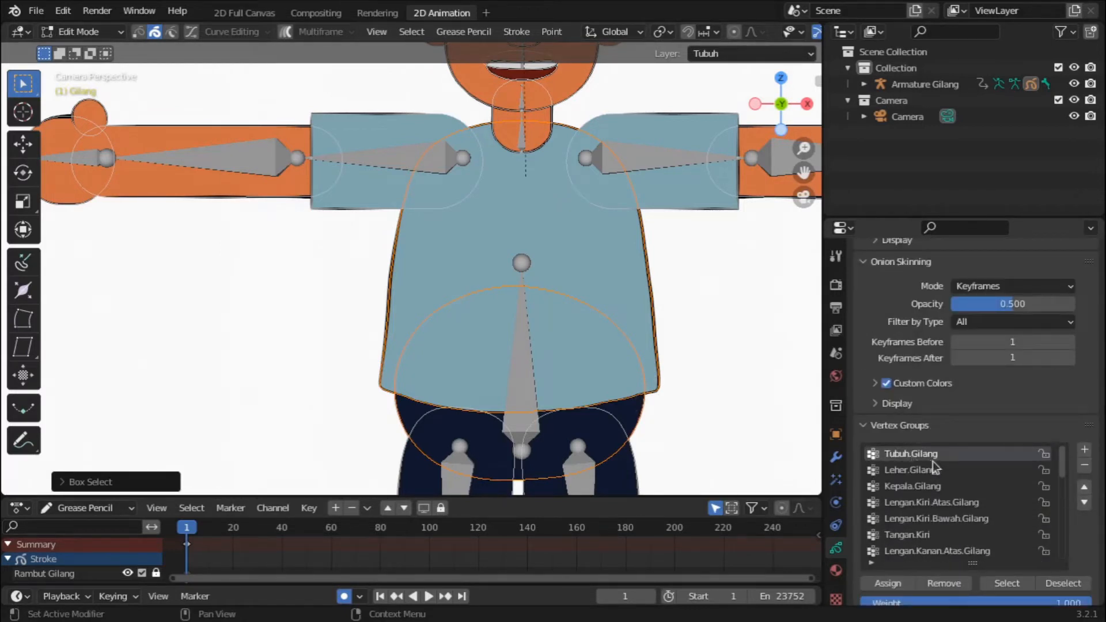
scroll(1092, 542, "down", 3)
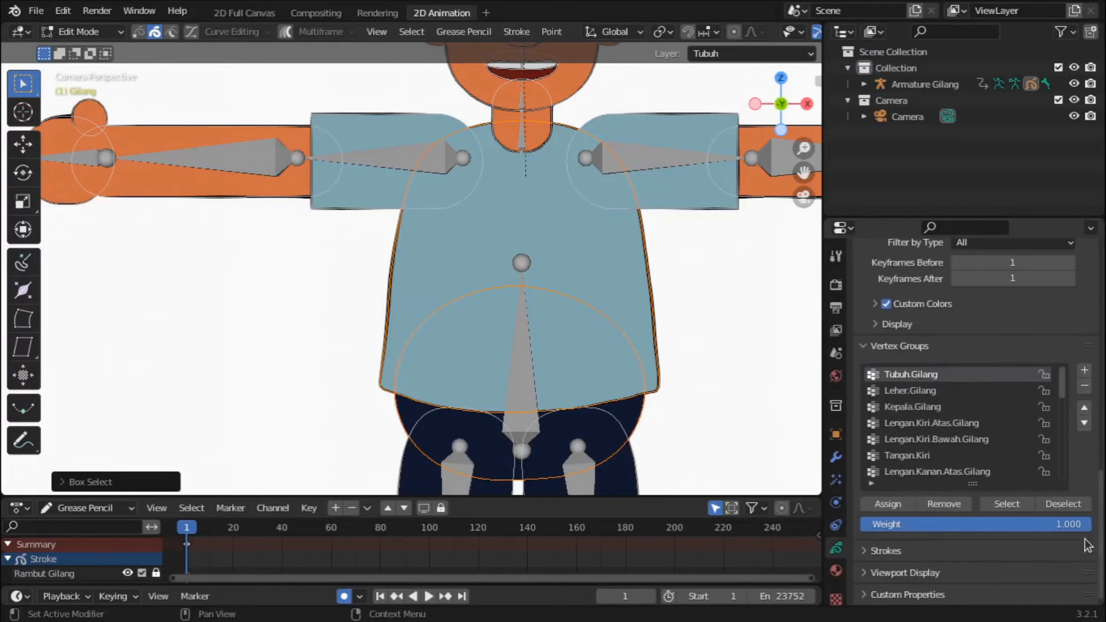
left_click(888, 505)
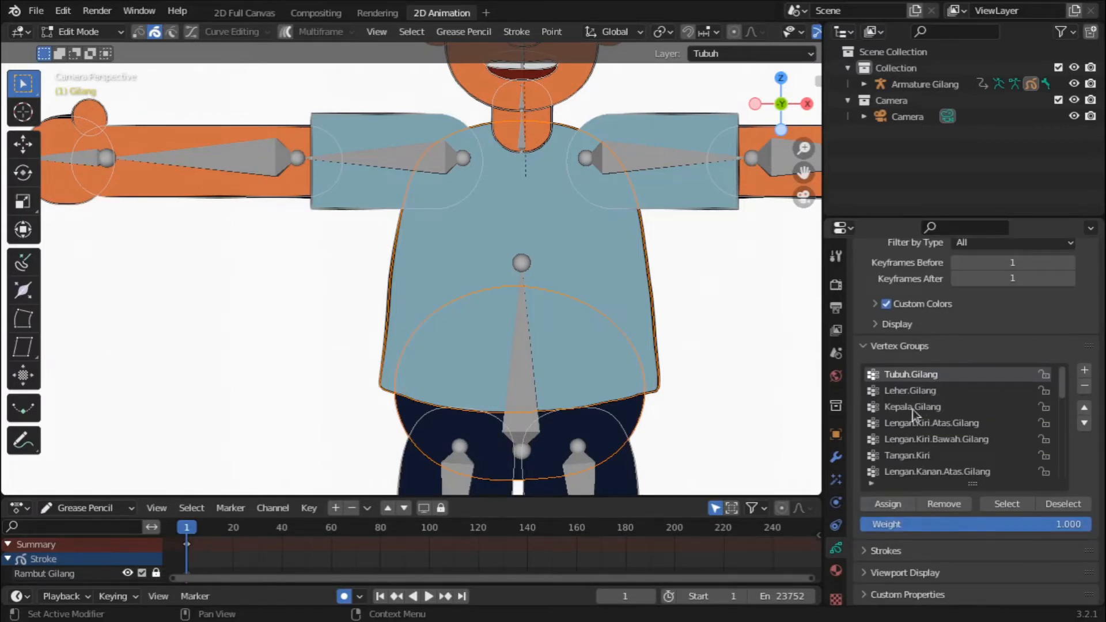
Make Leher.Gilang the active vertex group.
middle_click_drag(715, 373, 711, 478, "shift")
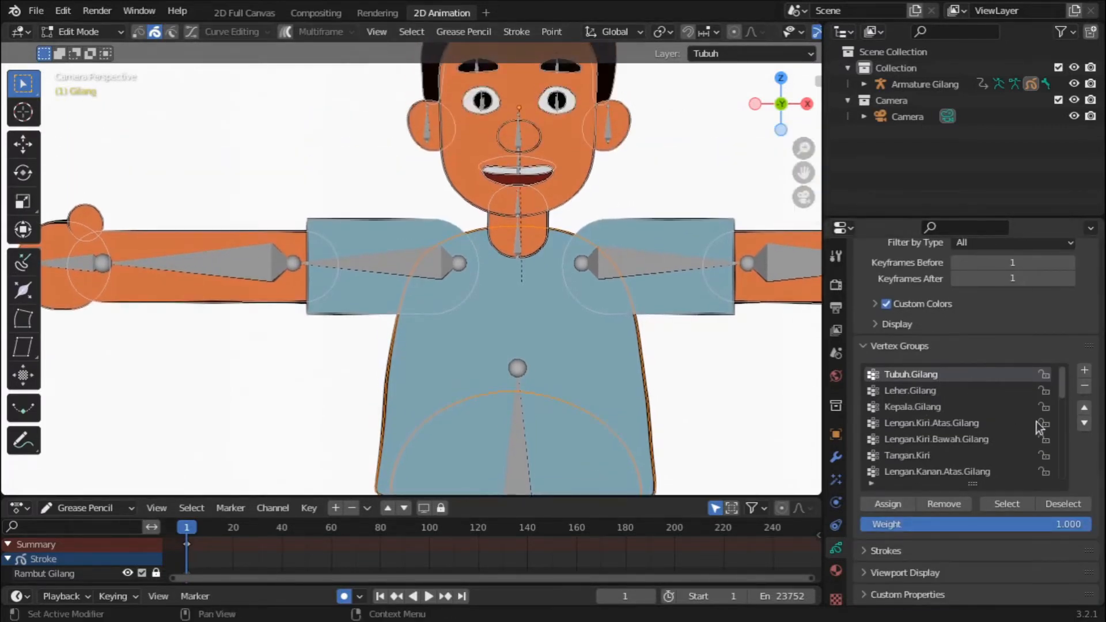
mouse_move(1102, 570)
left_mouse_down()
mouse_move(1103, 447)
mouse_move(1103, 571)
left_mouse_up()
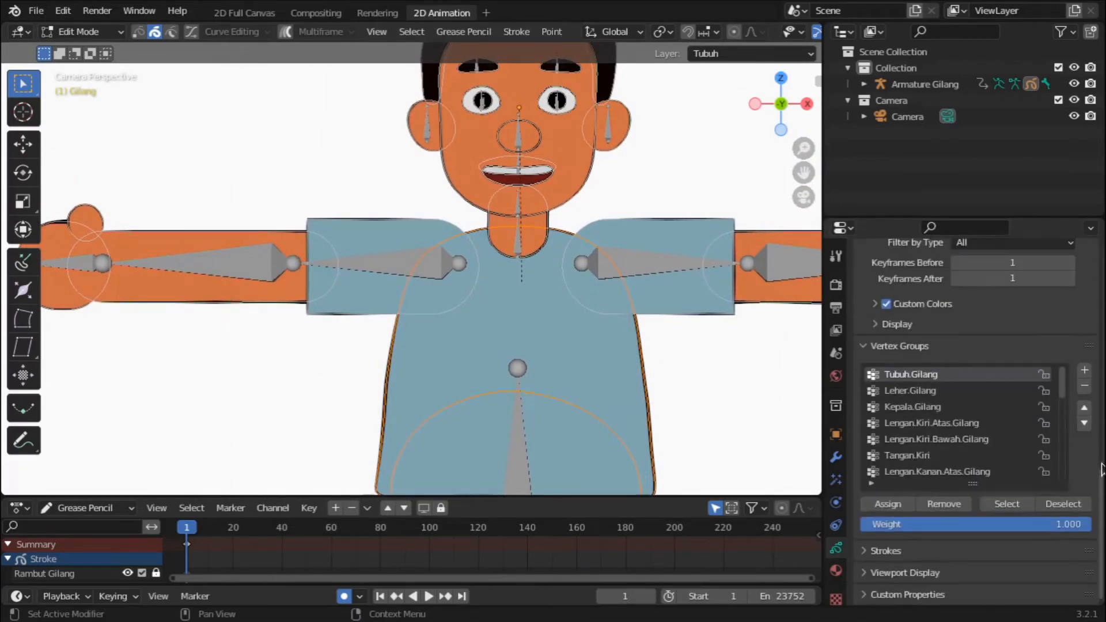
left_click(953, 400)
left_click(918, 380)
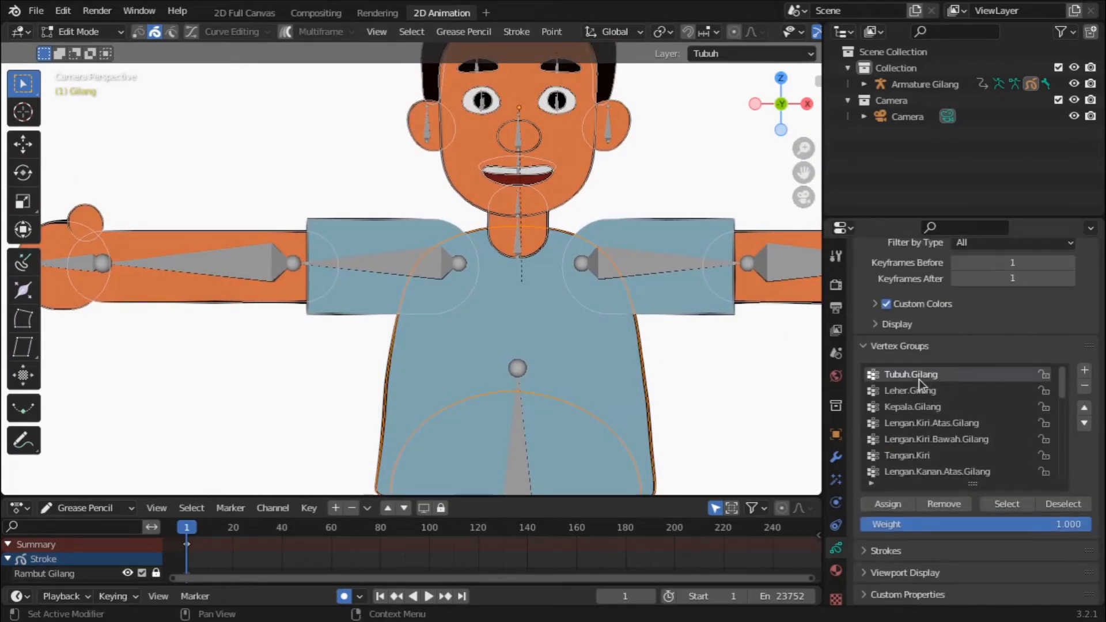
left_click(939, 388)
Select only the neck stroke on the Tubuh layer and assign it to the Leher.Gilang vertex group.
left_click_drag(1103, 518, 1102, 296)
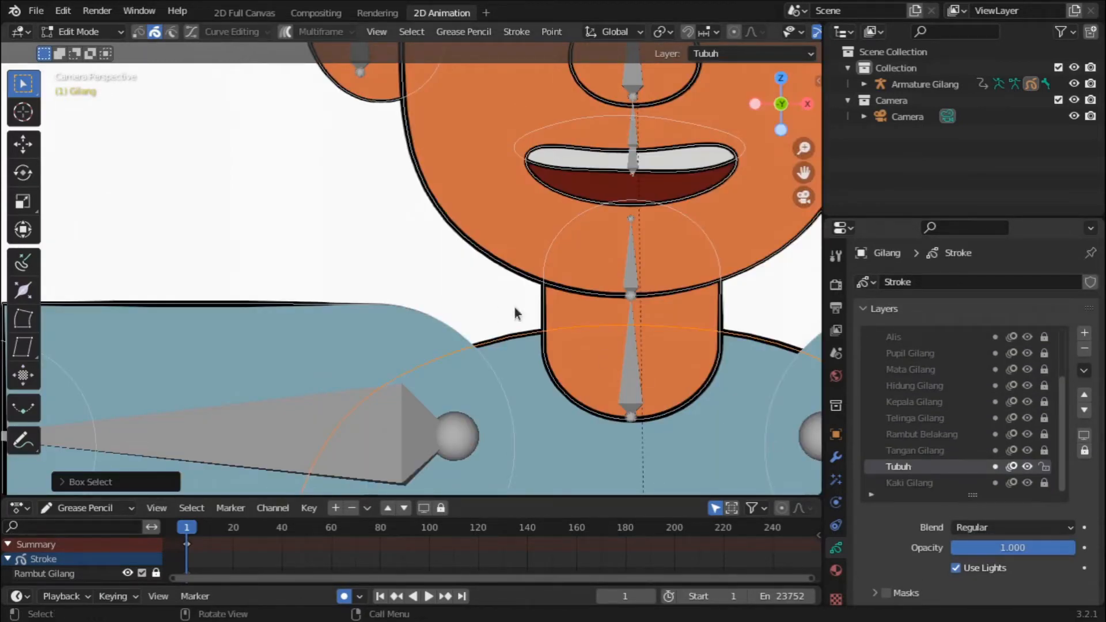
key("b")
left_click_drag(564, 304, 565, 315)
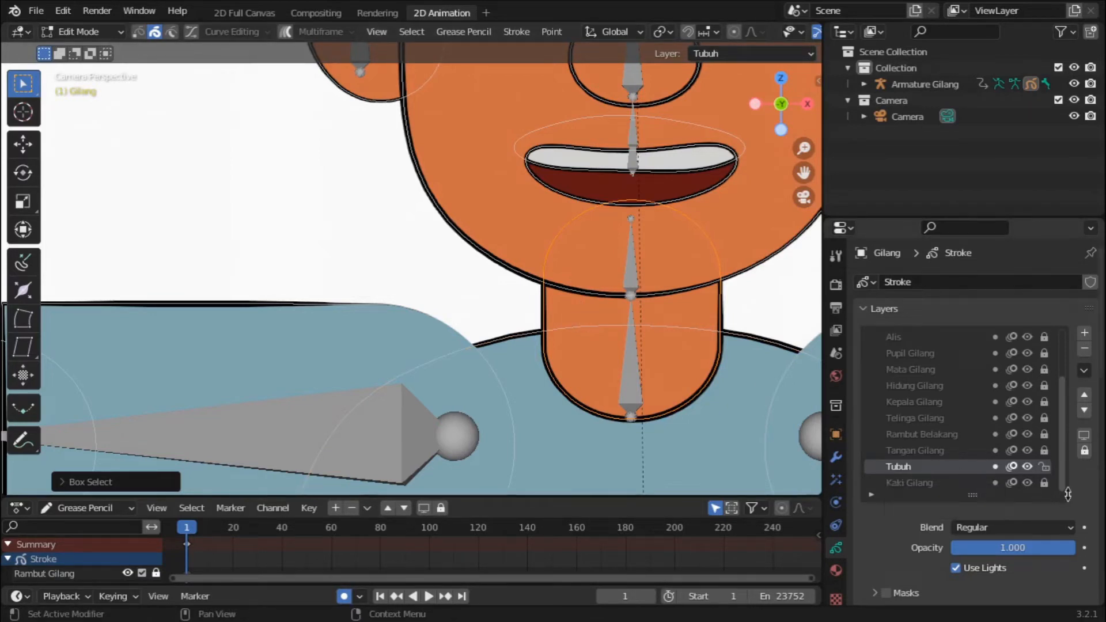
scroll(1080, 521, "down", 10)
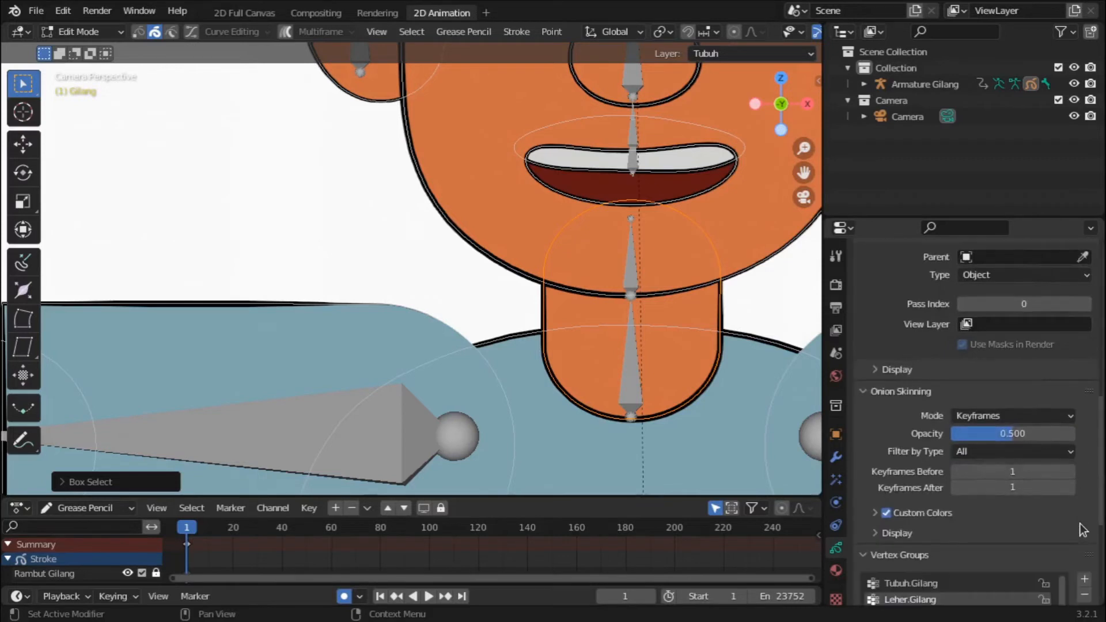
scroll(1079, 530, "down", 8)
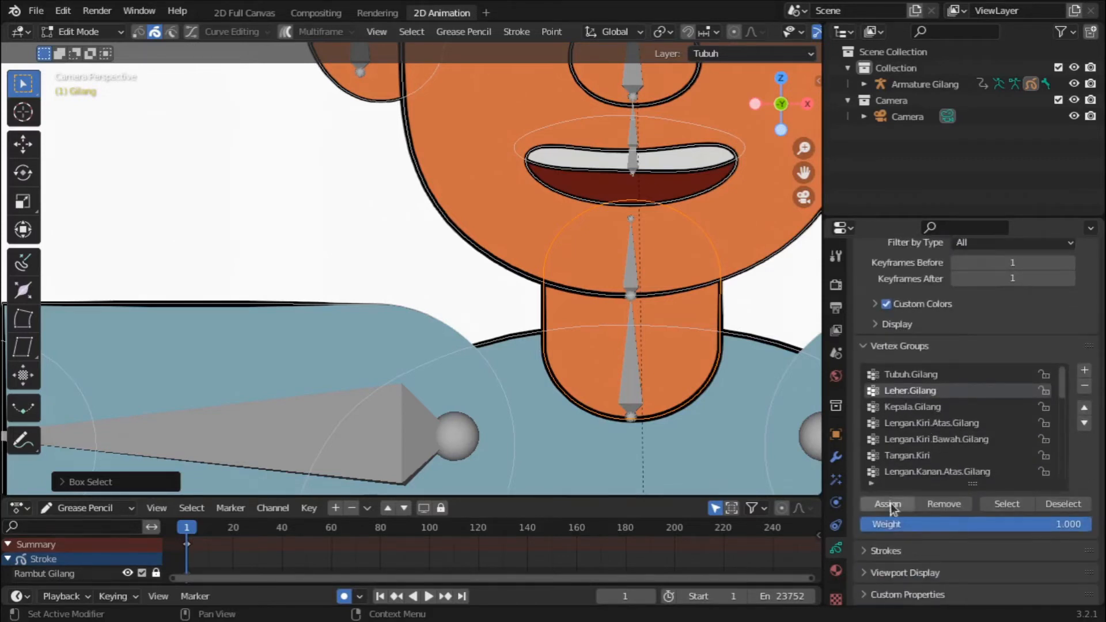
left_click(893, 502)
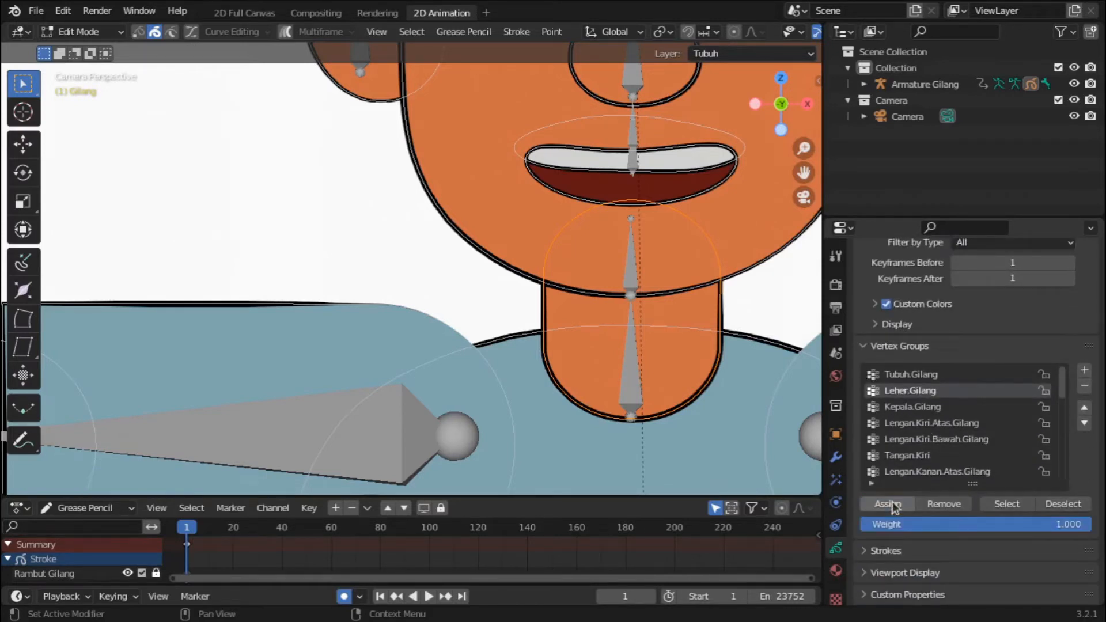
Make Kepala.Gilang the active vertex group and Kepala Gilang the active layer, with Tubuh locked and Kepala Gilang unlocked.
scroll(696, 327, "down", 3)
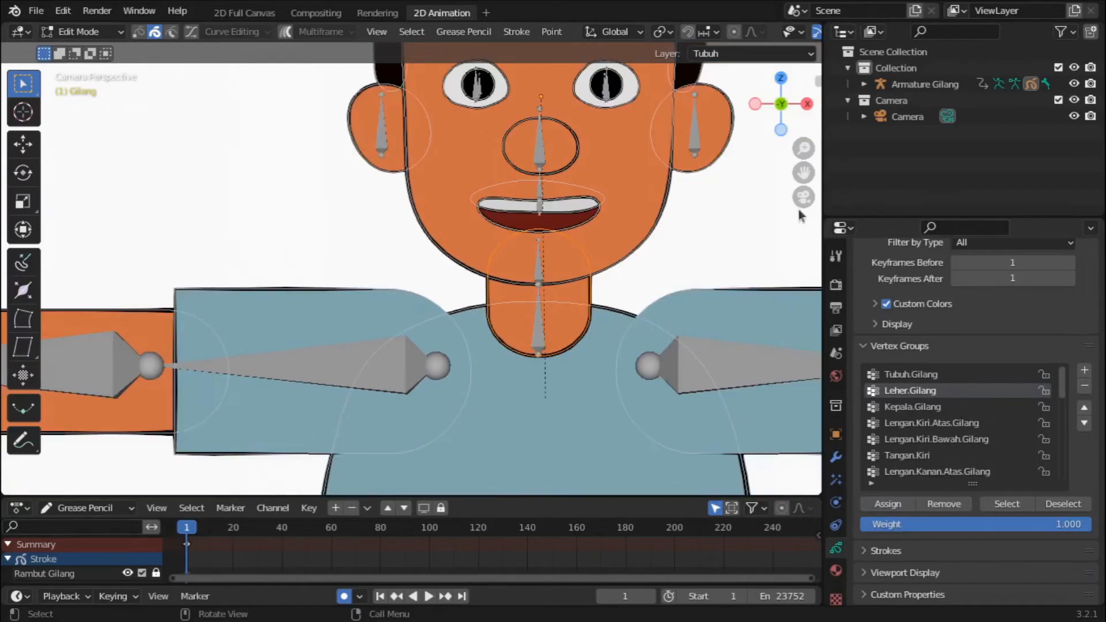
left_click(944, 408)
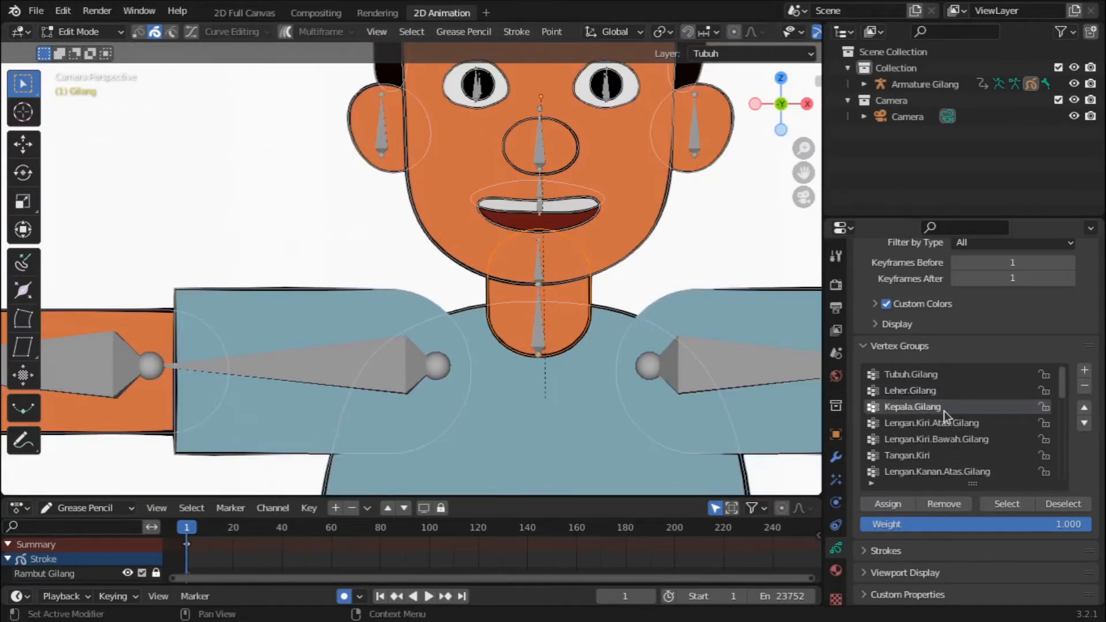
scroll(975, 323, "up", 15)
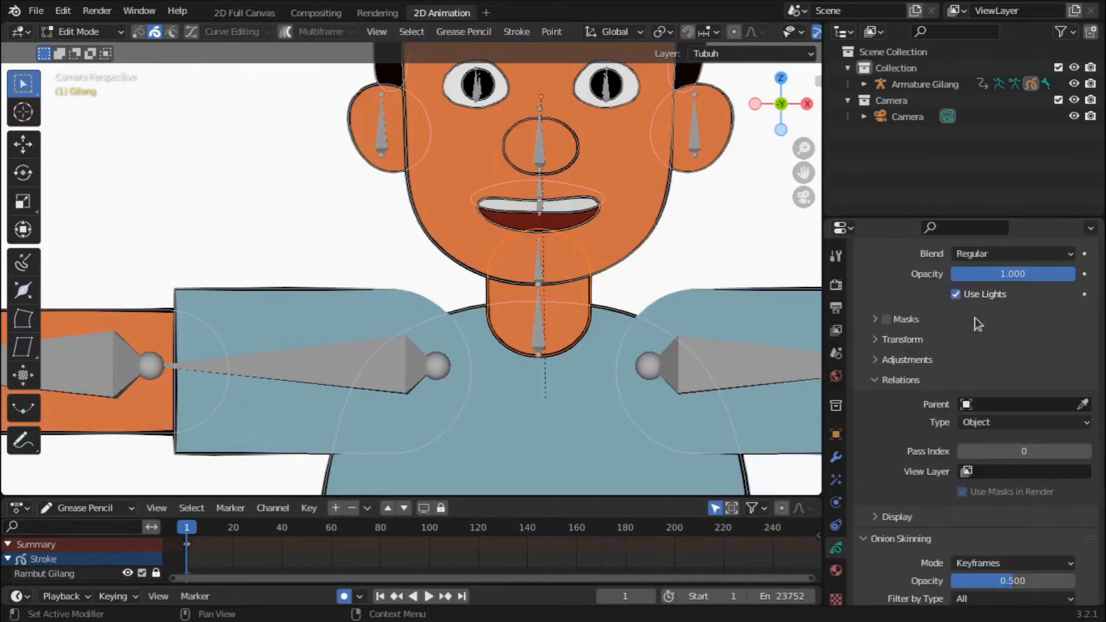
scroll(999, 332, "up", 6)
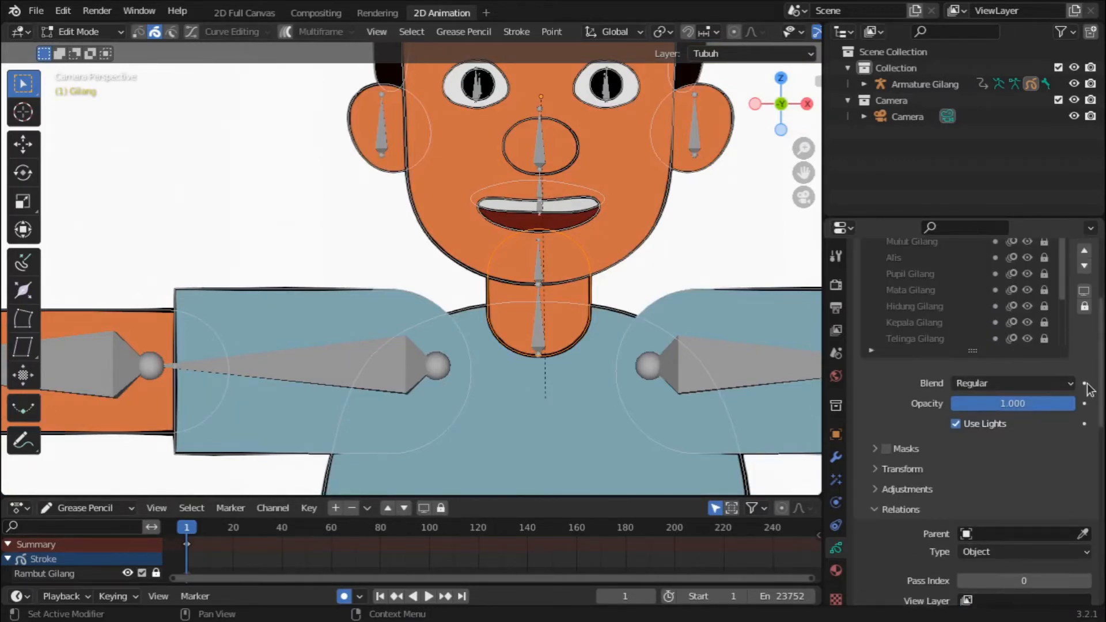
scroll(1002, 413, "down", 4)
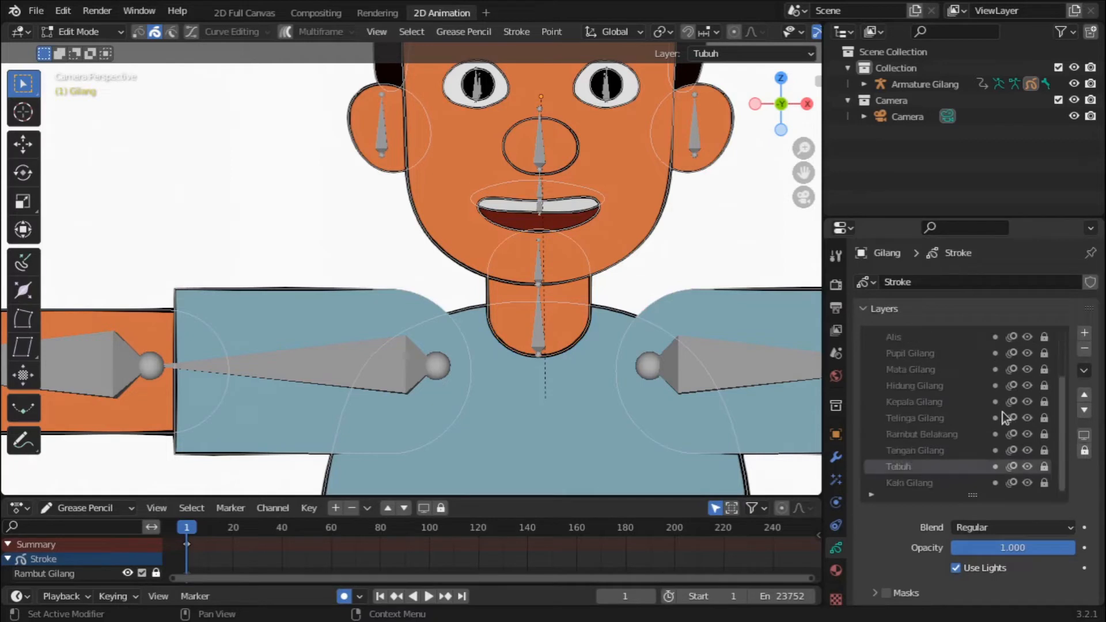
left_click(921, 404)
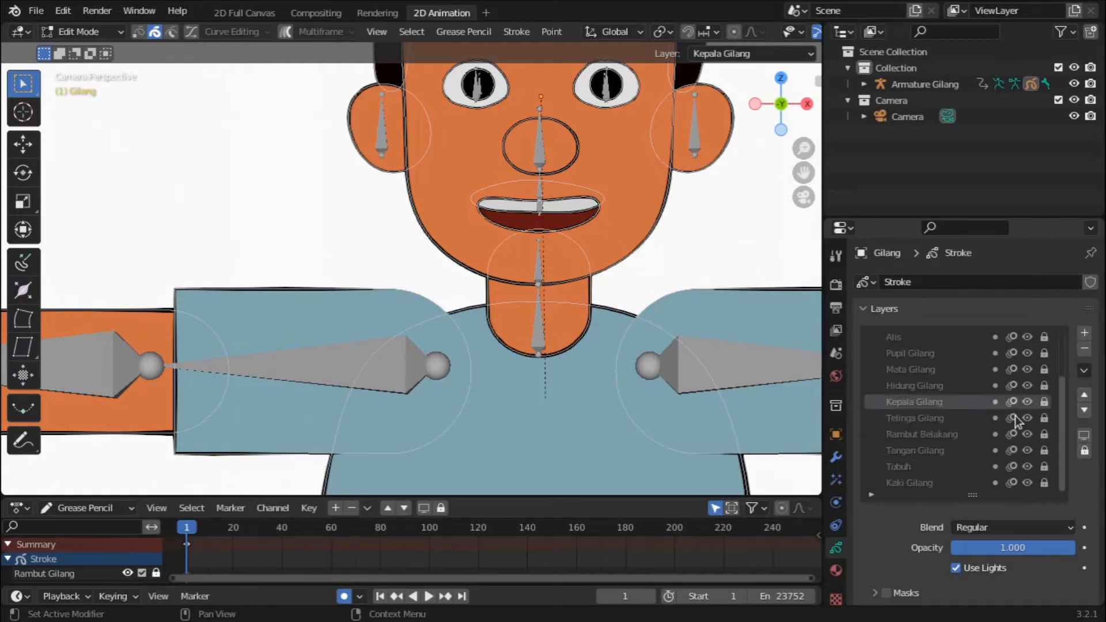
left_click(1043, 402)
Select the head outline stroke on the Kepala Gilang layer and assign it to the Kepala.Gilang vertex group.
left_click_drag(685, 237, 650, 209)
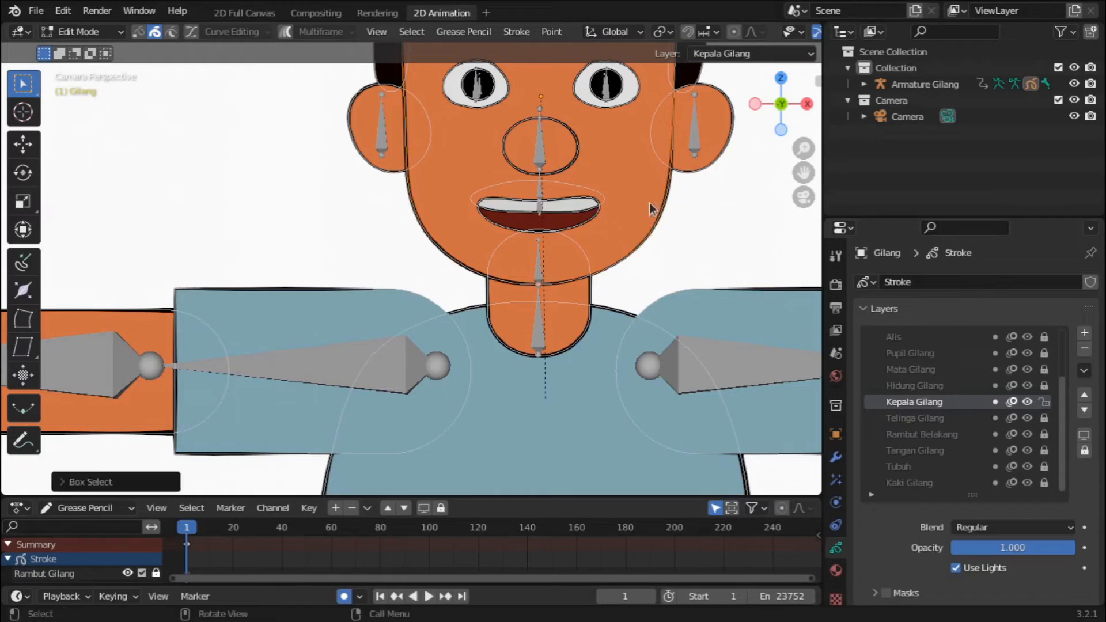
left_click_drag(804, 172, 773, 249)
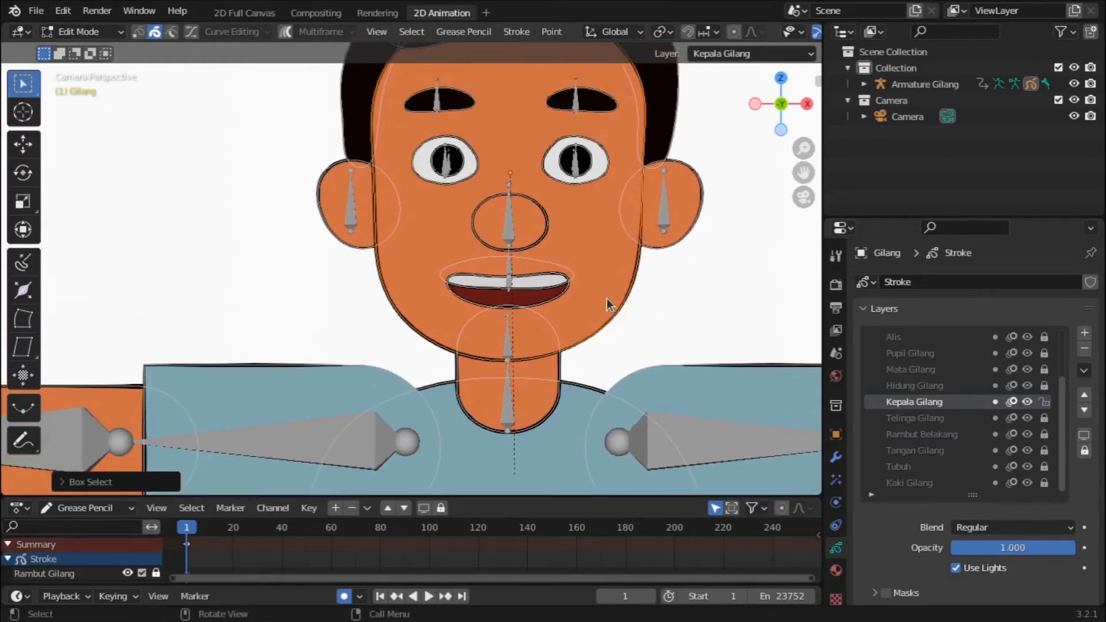
scroll(1088, 536, "down", 10)
scroll(1088, 536, "down", 8)
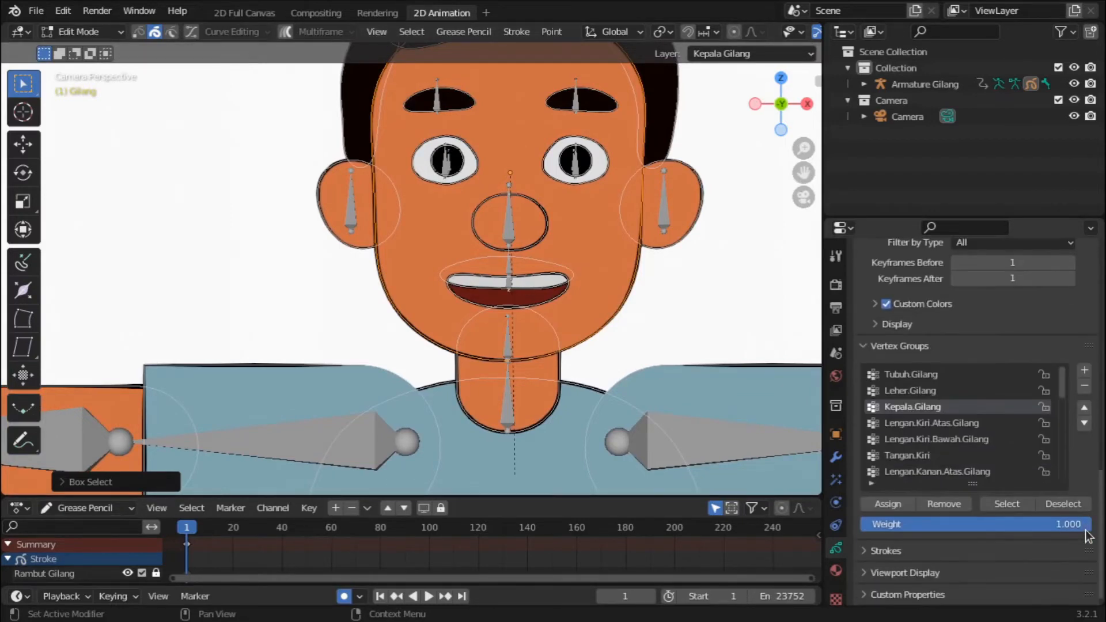
left_click(887, 504)
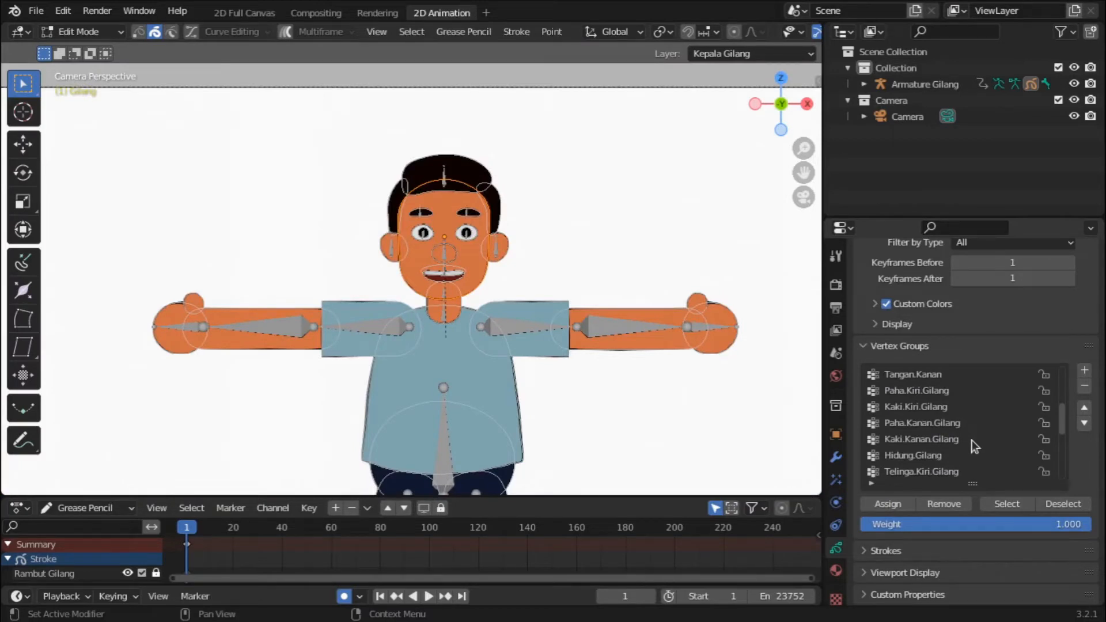
Make Hidung.Gilang the active vertex group.
scroll(971, 440, "down", 4)
scroll(971, 440, "up", 4)
scroll(971, 440, "up", 4)
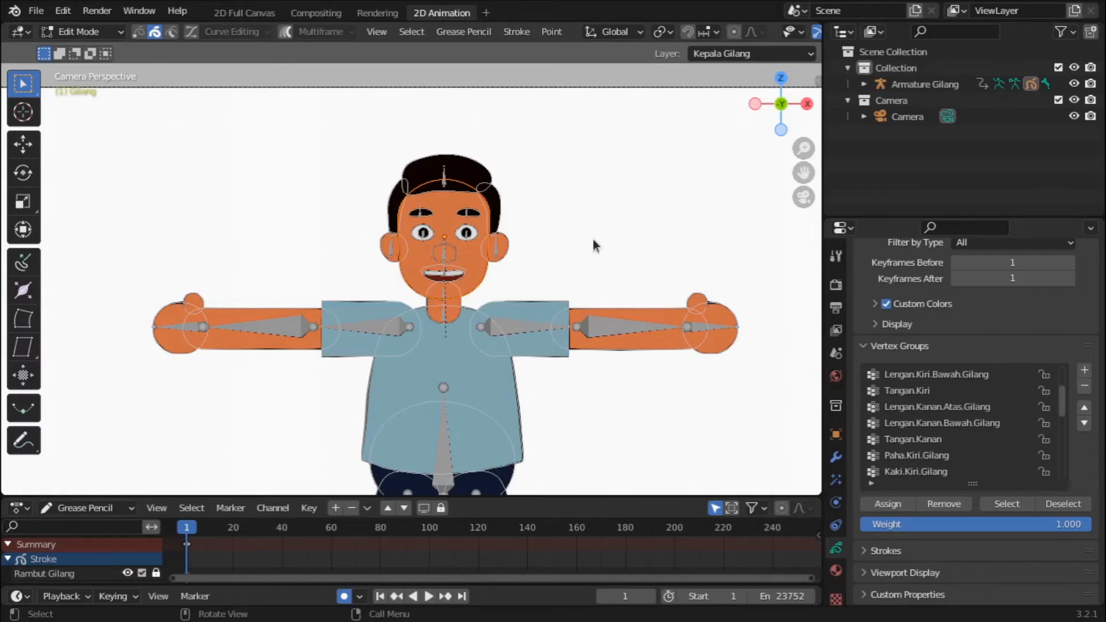
scroll(593, 240, "up", 5)
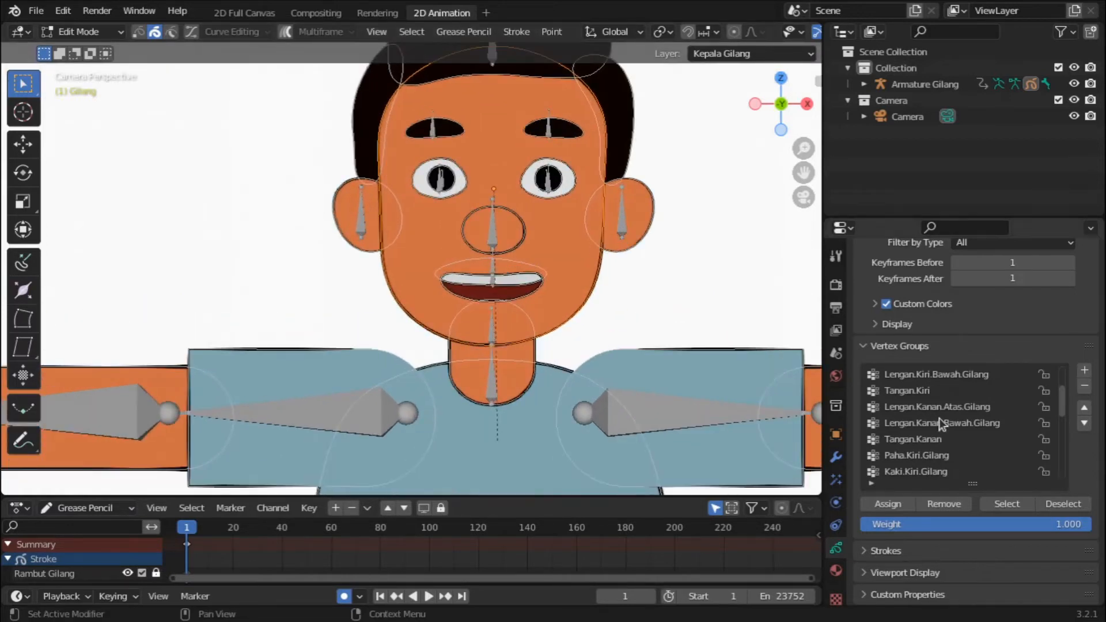
scroll(941, 424, "down", 2)
scroll(942, 424, "down", 3)
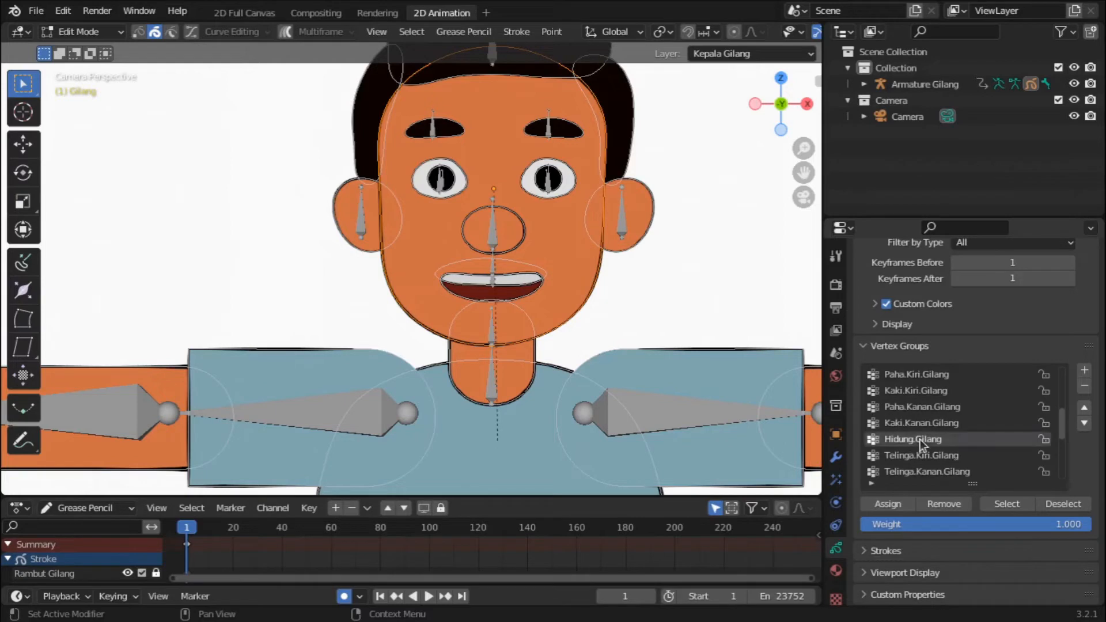
Activate and unlock the Hidung Gilang layer, lock Kepala Gilang, and assign the nose stroke to the Hidung.Gilang vertex group.
scroll(1019, 350, "up", 17)
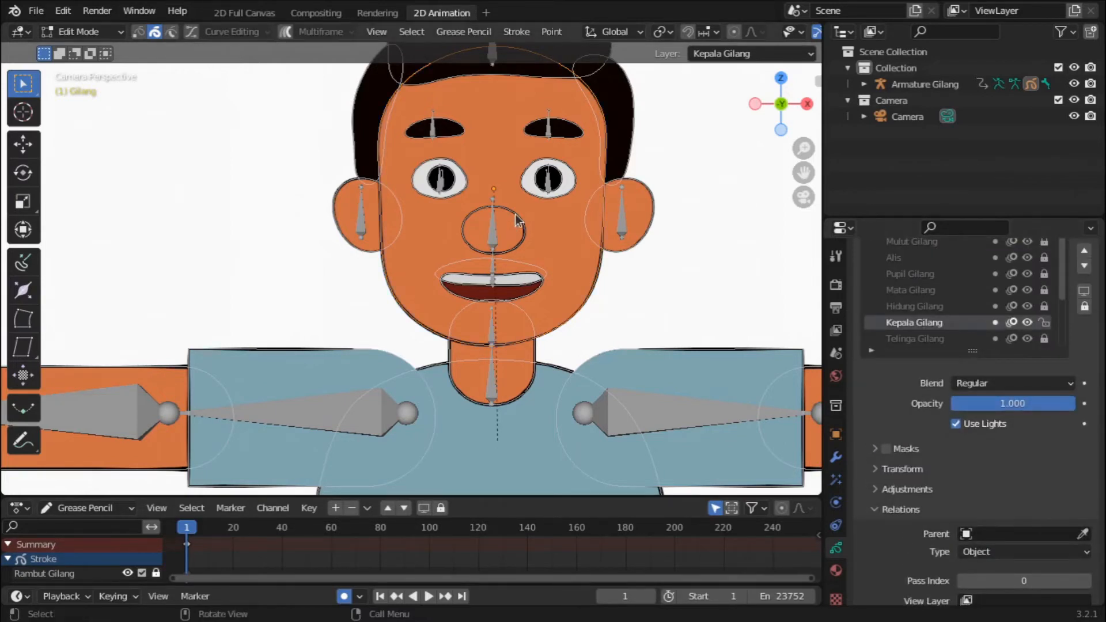
scroll(515, 217, "up", 5)
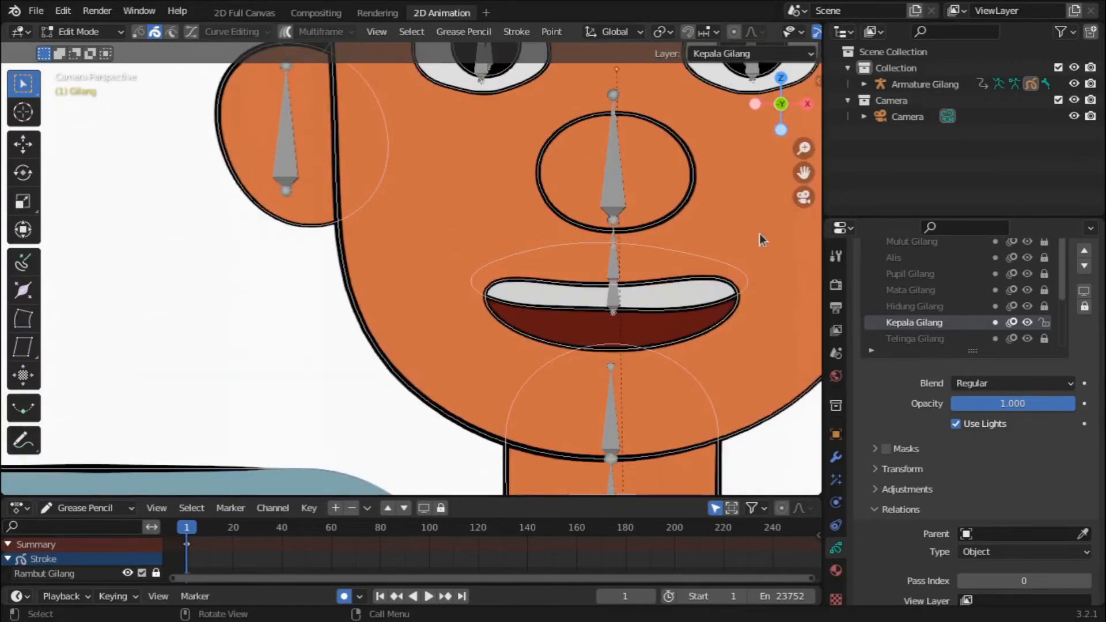
left_click(941, 309)
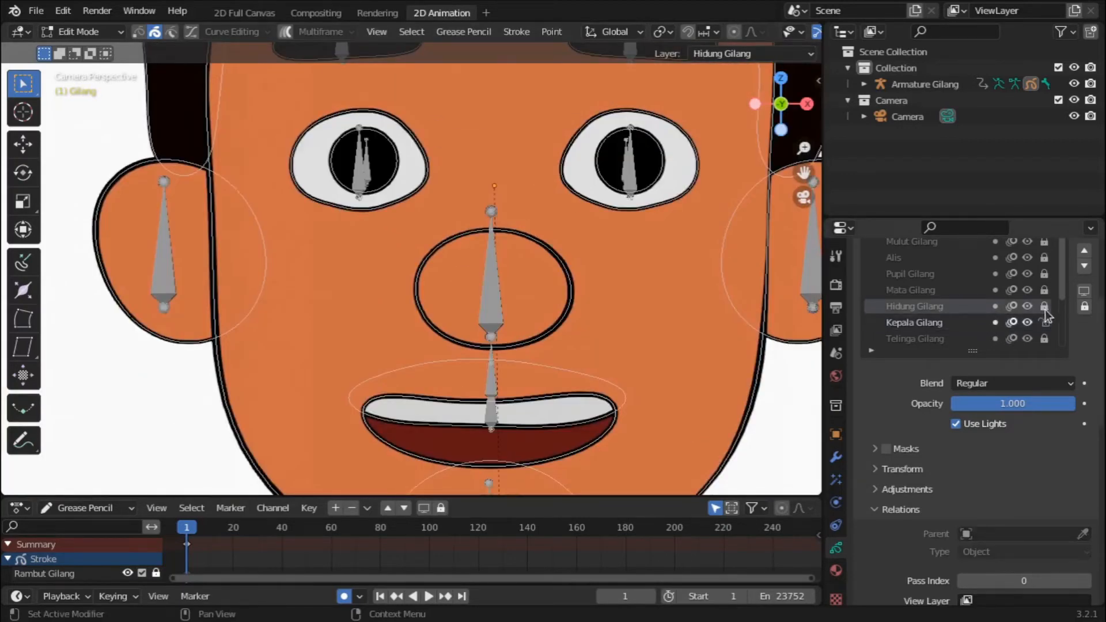
left_click(1045, 307)
left_click(1045, 323)
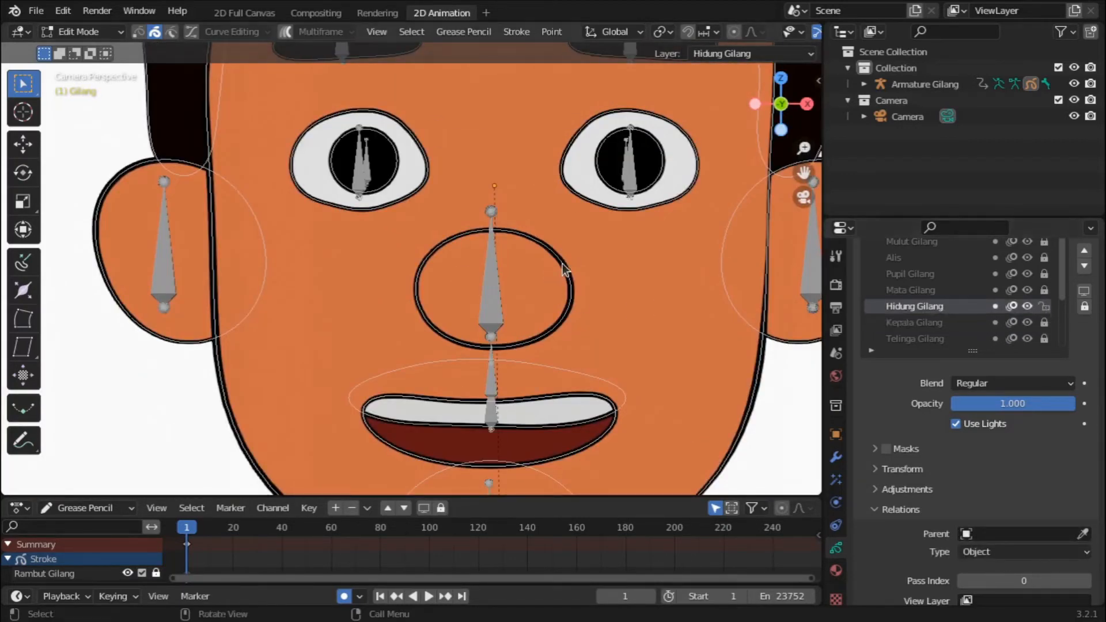
scroll(957, 438, "down", 15)
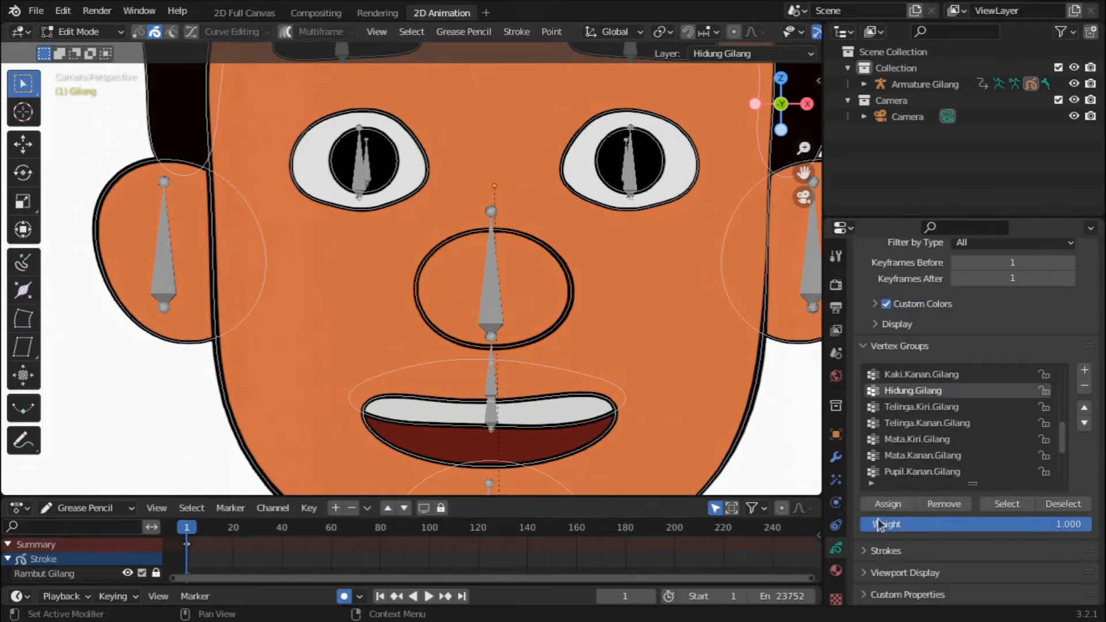
Make Telinga.Kiri.Gilang the active vertex group, with both ears in view.
left_click(957, 408)
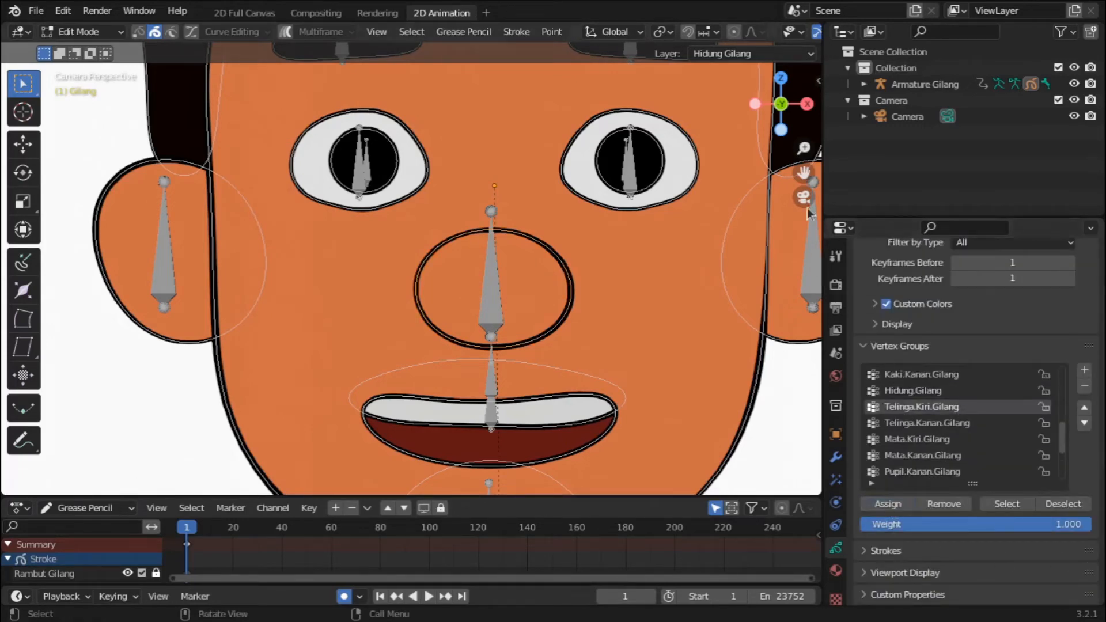
left_click_drag(803, 171, 726, 184)
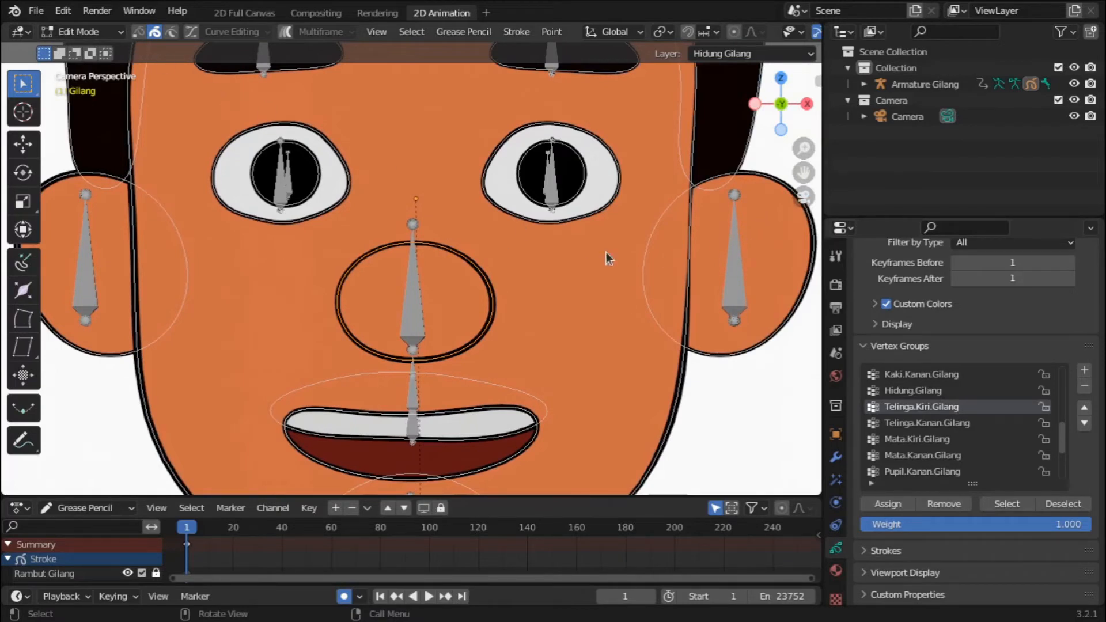
Switch to Object Mode, select Armature Gilang and turn on the display of its bone names.
left_click(99, 34)
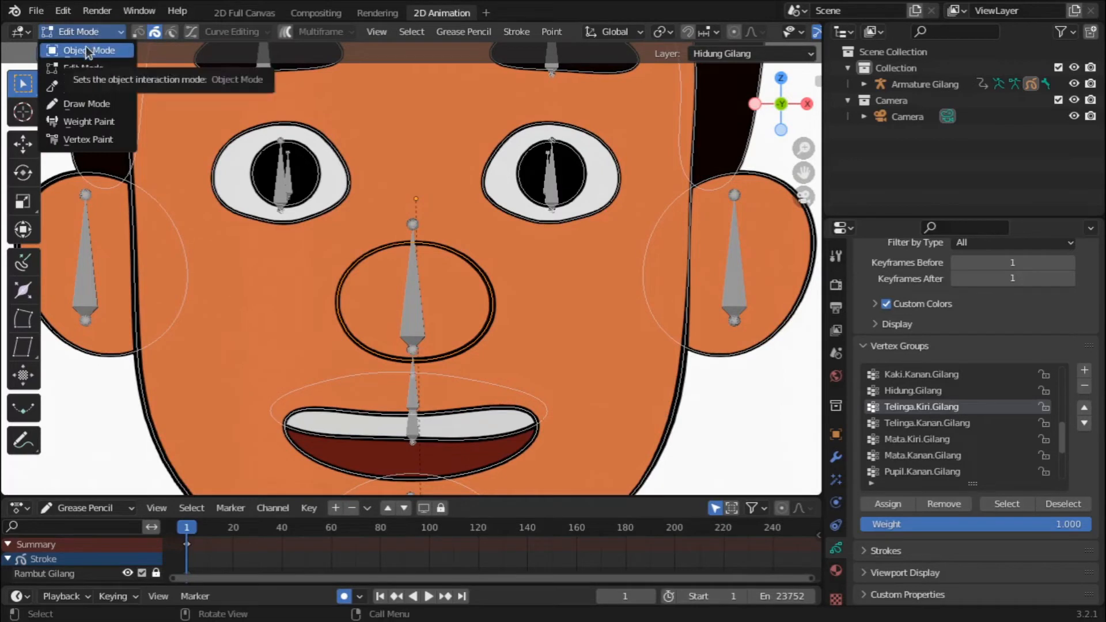
left_click(88, 52)
left_click(78, 279)
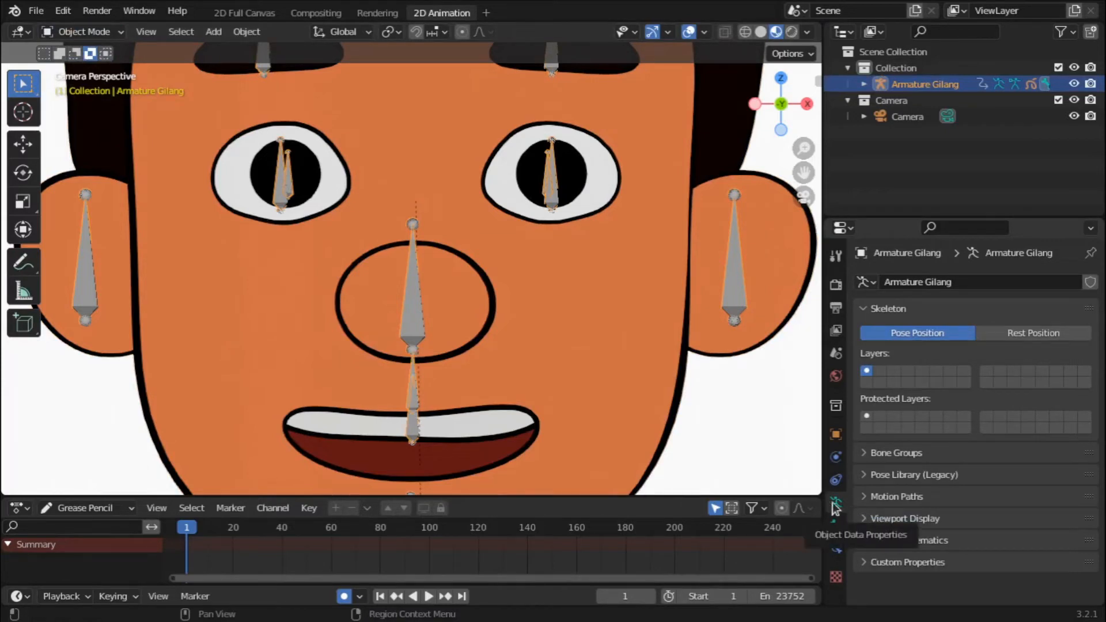
left_click(904, 519)
scroll(908, 533, "down", 3)
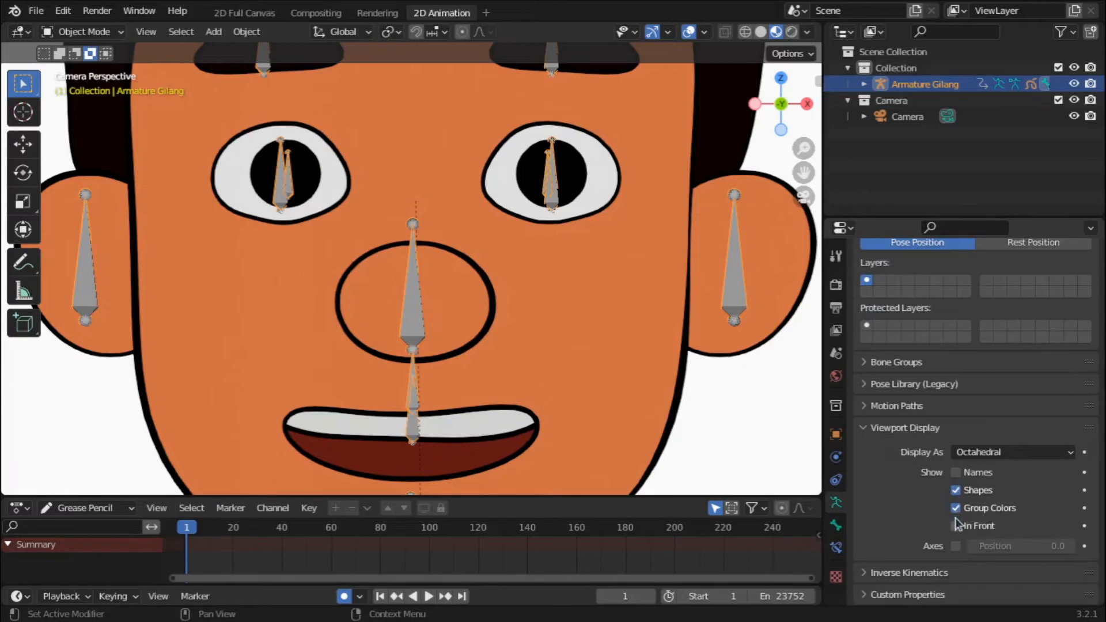
left_click(956, 472)
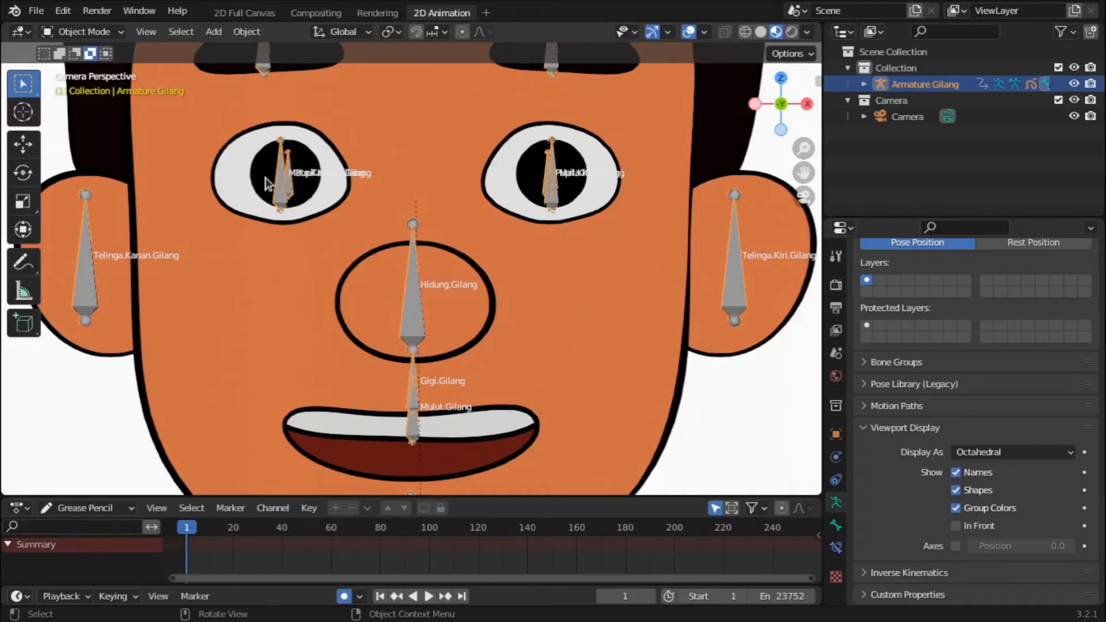
left_click(82, 32)
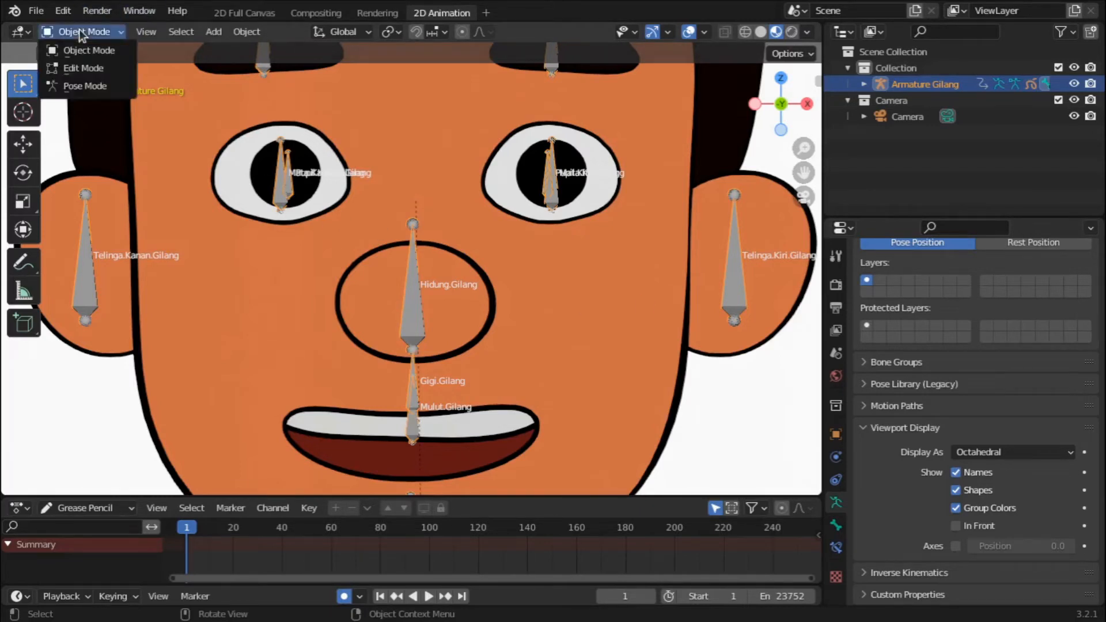
left_click(84, 68)
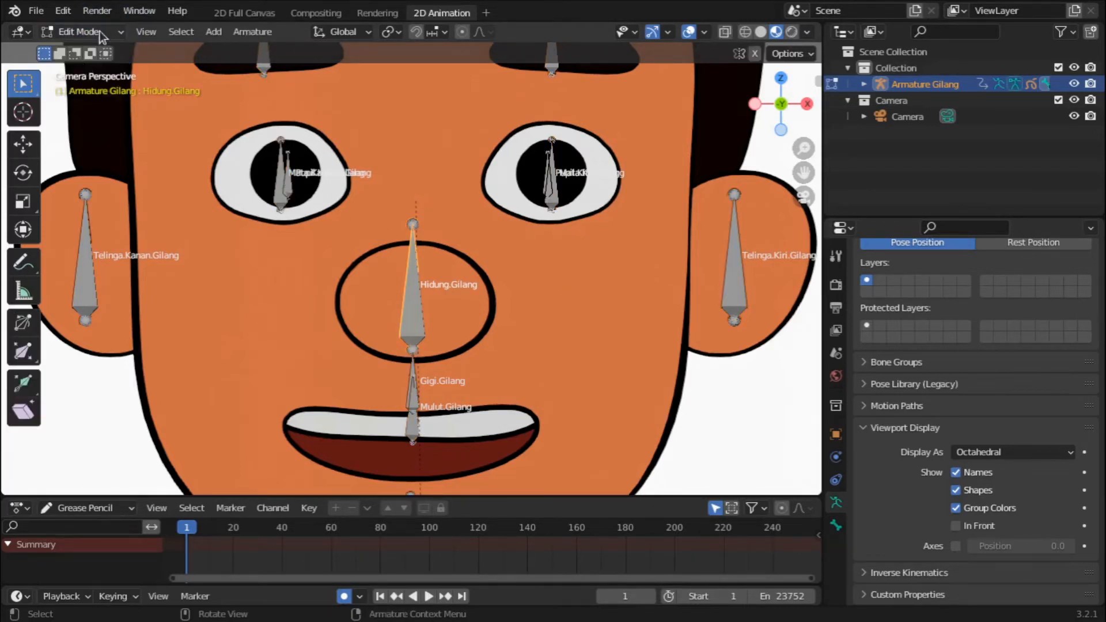
left_click(82, 32)
left_click(87, 51)
Select the Grease Pencil character Gilang and return it to Edit Mode.
left_click(136, 255)
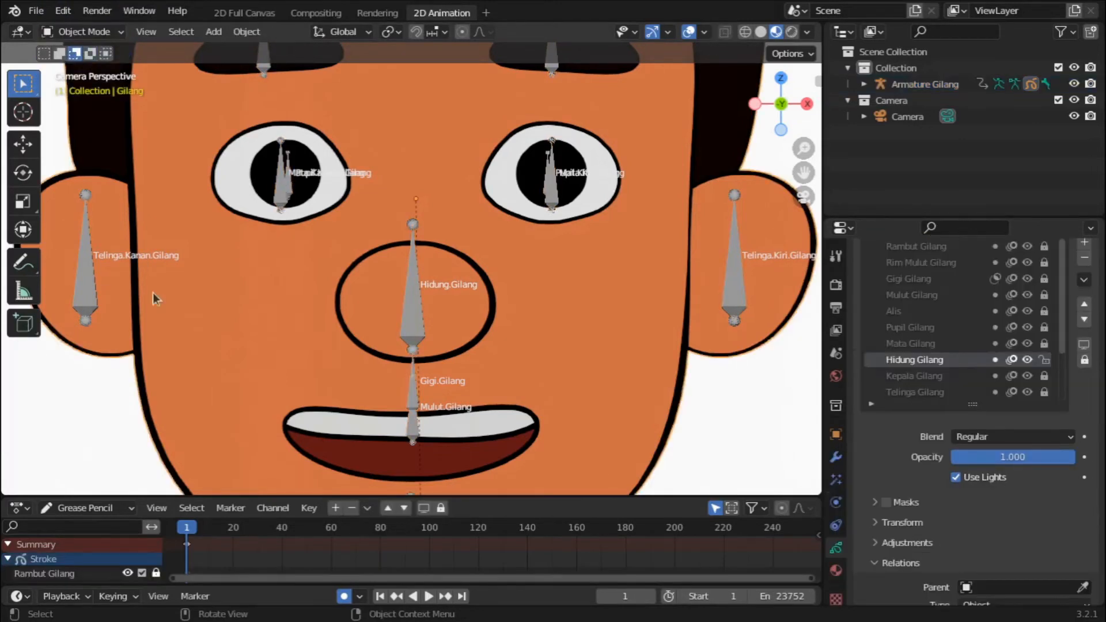
left_click(105, 32)
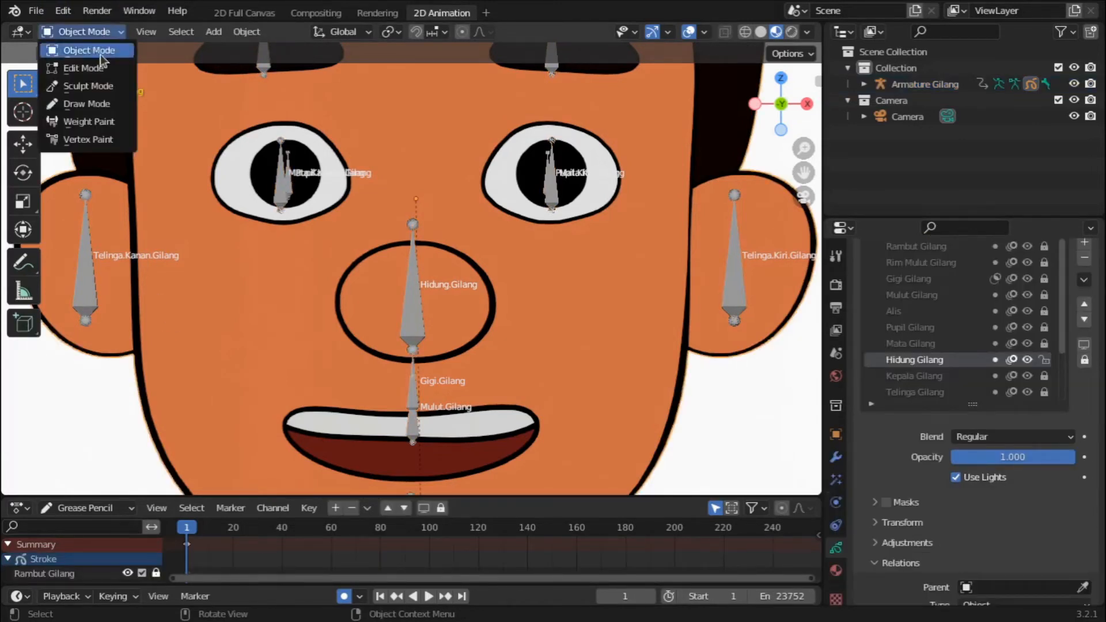
left_click(83, 68)
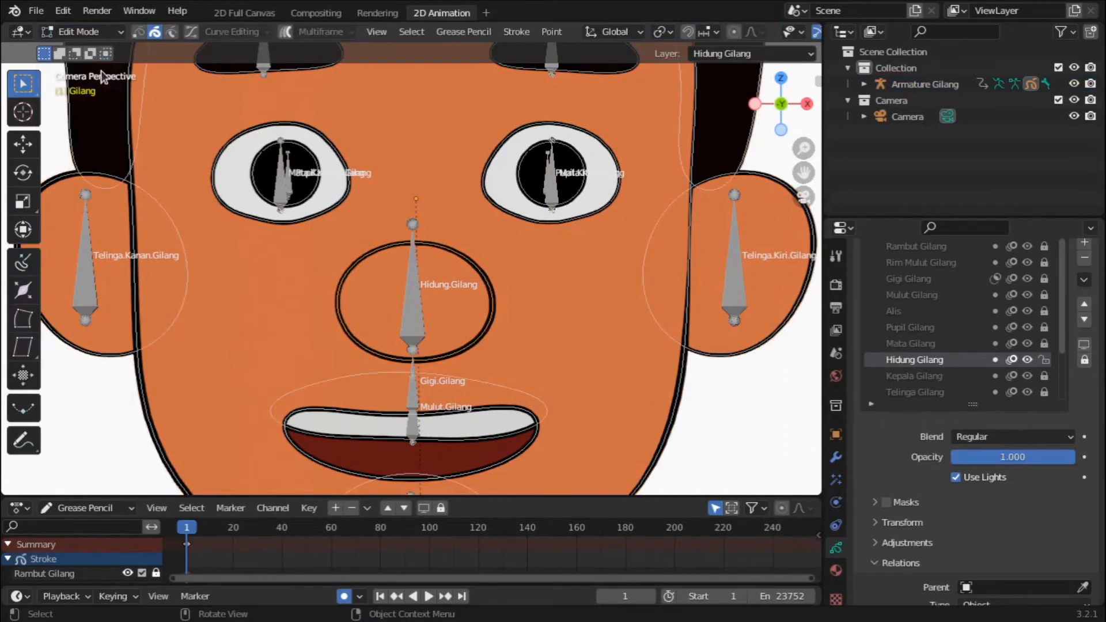
Lock the Hidung Gilang layer, then make Telinga Gilang the active layer and unlock it.
scroll(942, 484, "down", 10)
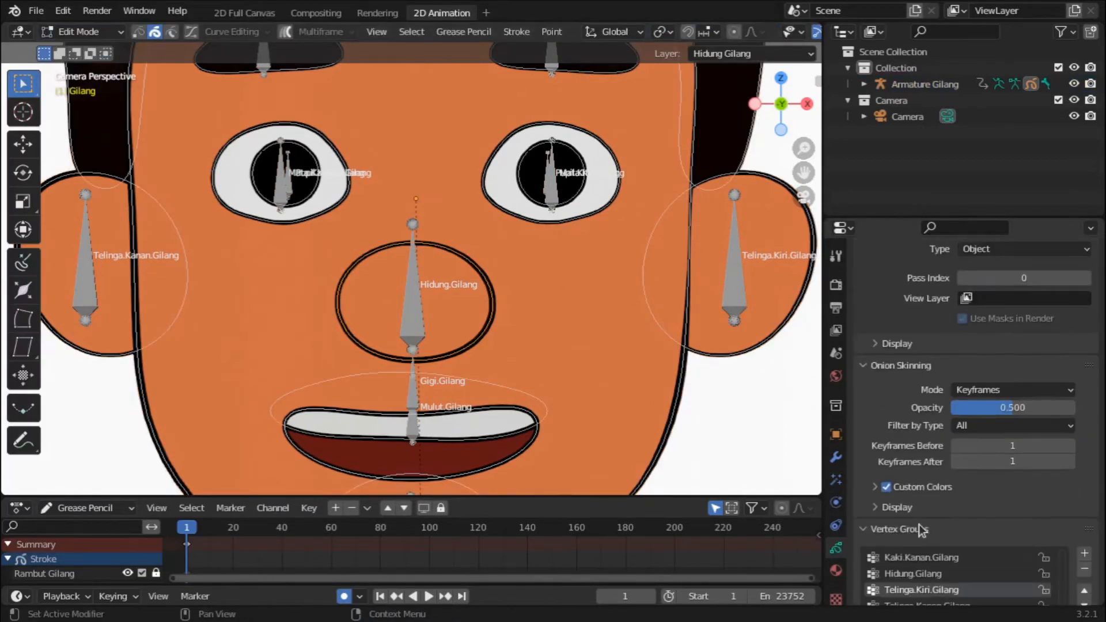
scroll(922, 529, "down", 3)
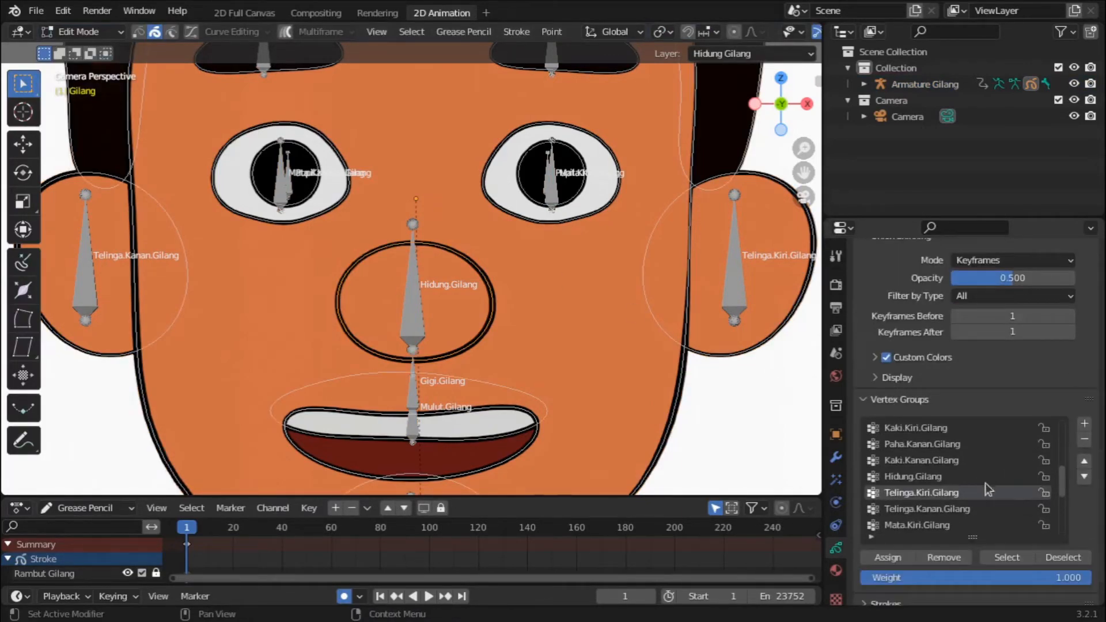
scroll(1045, 351, "up", 11)
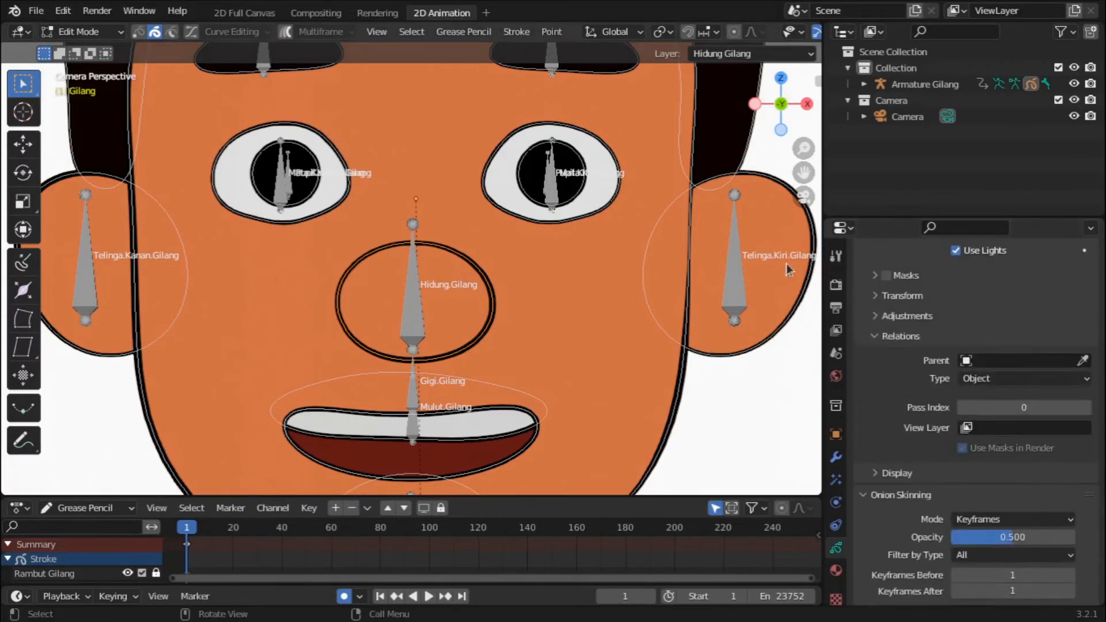
scroll(1031, 358, "up", 10)
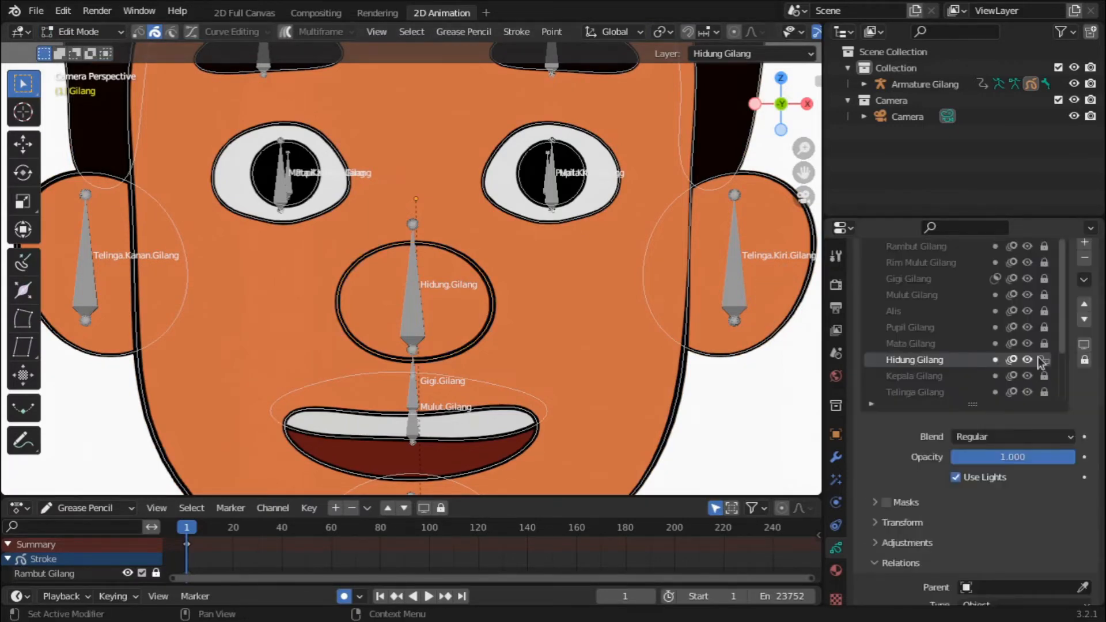
left_click(1044, 362)
scroll(945, 365, "down", 2)
left_click(940, 363)
left_click(1045, 362)
Assign the character's left ear stroke to Telinga.Kiri.Gilang and the right ear stroke to Telinga.Kanan.Gilang.
left_click_drag(777, 362, 760, 306)
scroll(957, 438, "down", 20)
left_click(961, 442)
left_click(966, 459)
left_click_drag(64, 362, 87, 308)
scroll(736, 432, "down", 2)
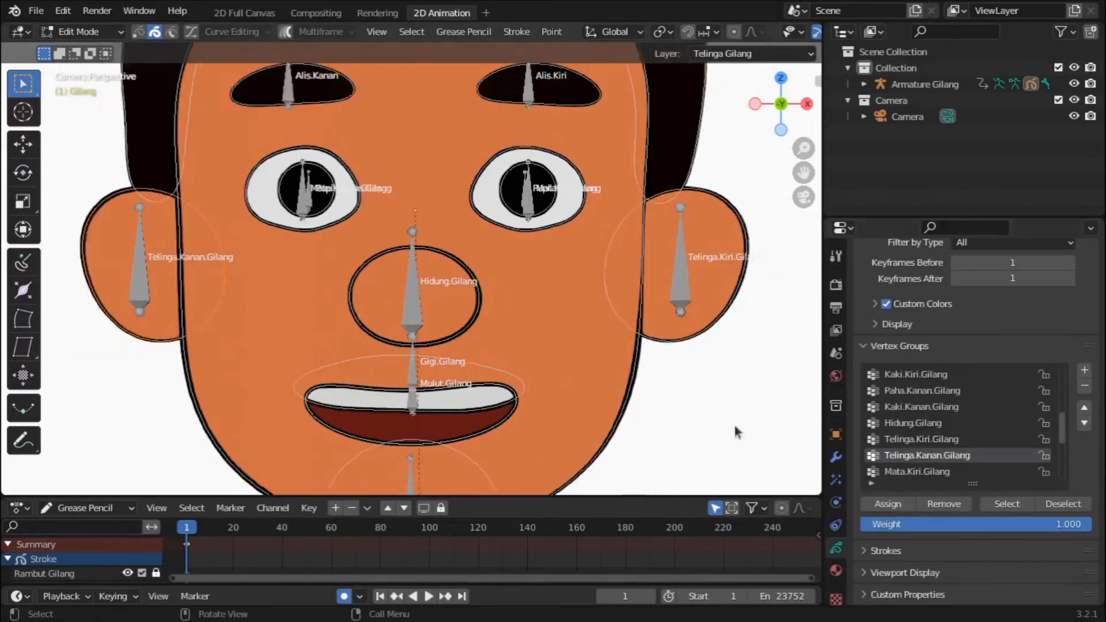
Make Mata.Kiri.Gilang the active vertex group and unlock the layers of the facial features.
left_click(954, 473)
scroll(1074, 312, "up", 20)
scroll(1046, 443, "down", 4)
left_click_drag(1044, 337, 1045, 483)
scroll(951, 438, "down", 17)
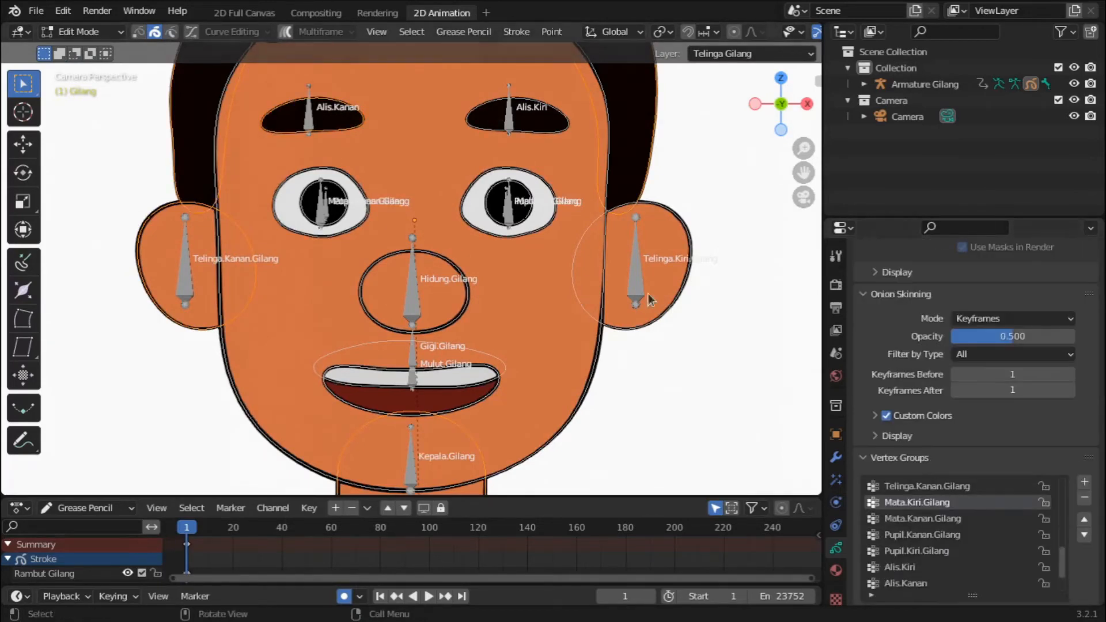
Select the pupil strokes one at a time and assign them to the Pupil.Kanan.Gilang vertex group.
scroll(410, 167, "up", 6)
left_click(693, 296)
scroll(926, 455, "down", 3)
left_click(926, 456)
left_click(946, 474)
left_click(901, 555)
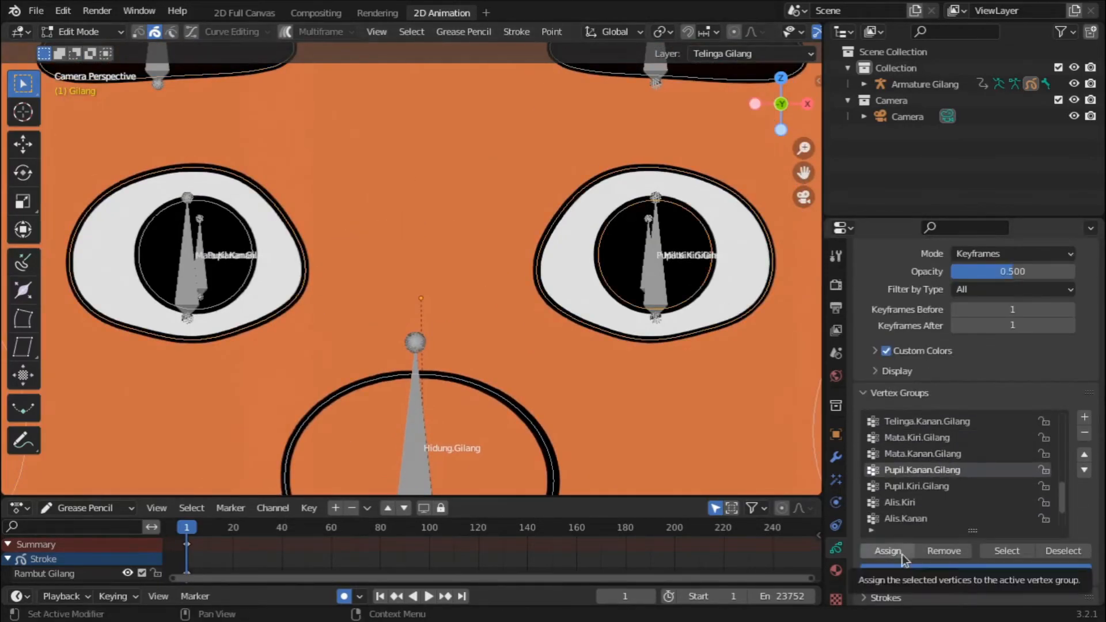
left_click(240, 225)
left_click(899, 553)
Assign the outline strokes of the character's eyes to the Mata.Kiri.Gilang and Mata.Kanan.Gilang vertex groups.
left_click(712, 268)
left_click(949, 455)
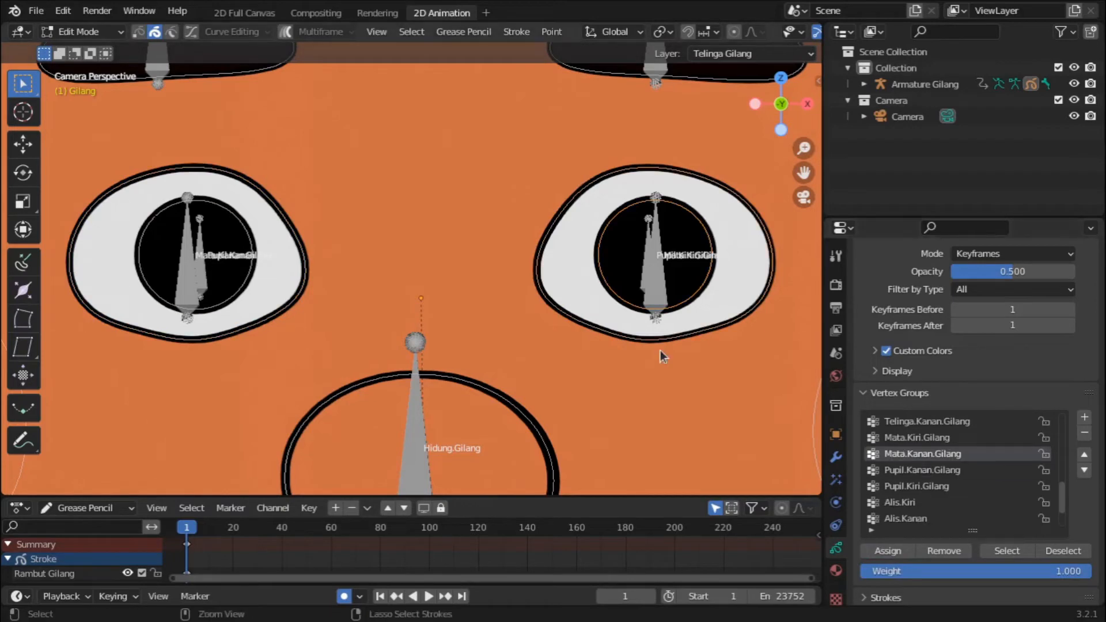
left_click(660, 346, "shift")
left_click(939, 439)
left_click(303, 265, "shift")
left_click(933, 455)
Add the right pupil to the selection and assign the pupils to the Pupil.Kanan.Gilang and Pupil.Kiri.Gilang vertex groups.
left_click(254, 260, "shift")
left_click(927, 471)
left_click(909, 487)
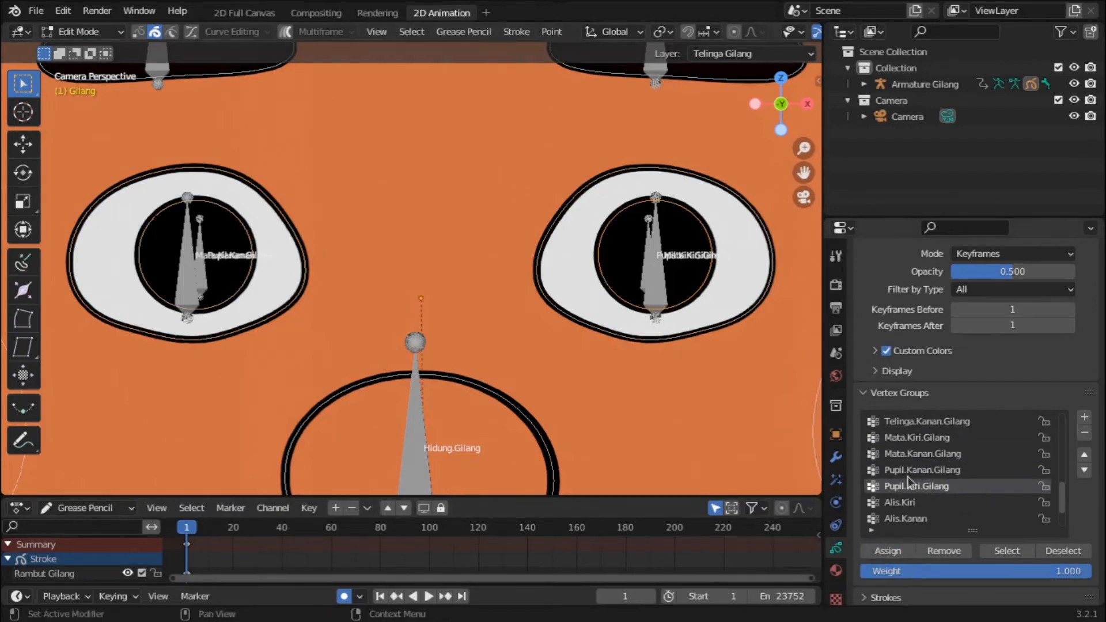
Make the eyebrow vertex groups Alis.Kiri and Alis.Kanan active in turn.
left_click(908, 502)
scroll(576, 260, "down", 4)
left_click(906, 520)
scroll(922, 516, "down", 2)
Make Mulut.Gilang the active vertex group and assign the selected mouth rim stroke to it.
left_click(936, 505)
middle_click_drag(510, 461, 528, 305, "shift")
left_click(891, 552)
Activate the Mulut.Gilang vertex group and the Mulut Gilang layer, keeping only Rim Mulut Gilang and Mulut Gilang unlocked among the facial layers.
left_click(917, 518)
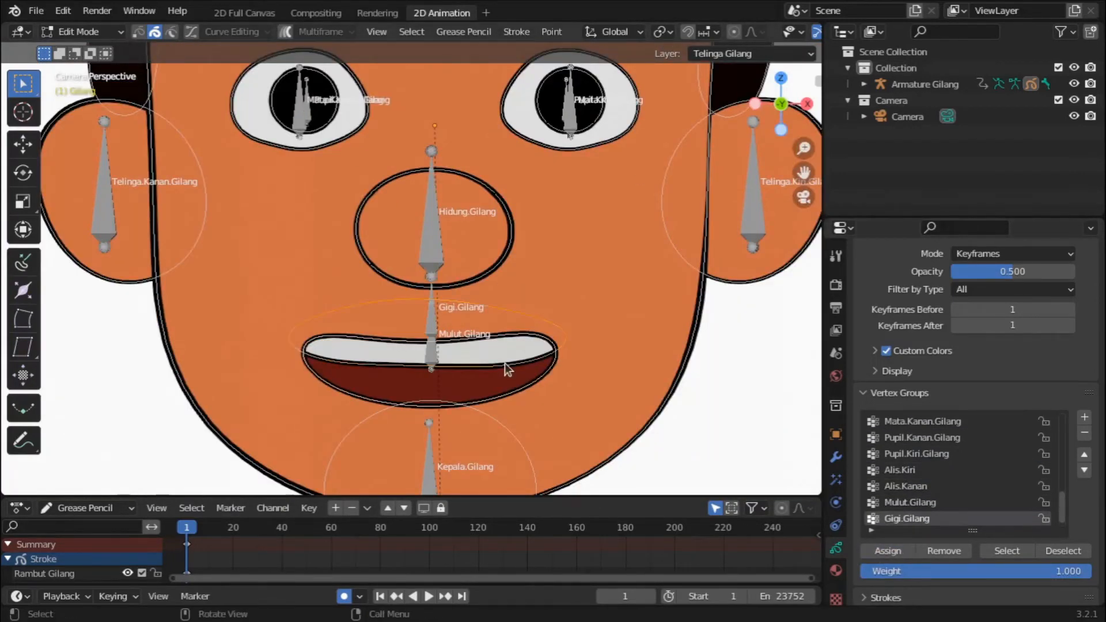
left_click(922, 503)
scroll(1083, 490, "up", 15)
scroll(980, 412, "up", 4)
left_click(933, 387)
left_click(1046, 338)
left_click(1046, 370)
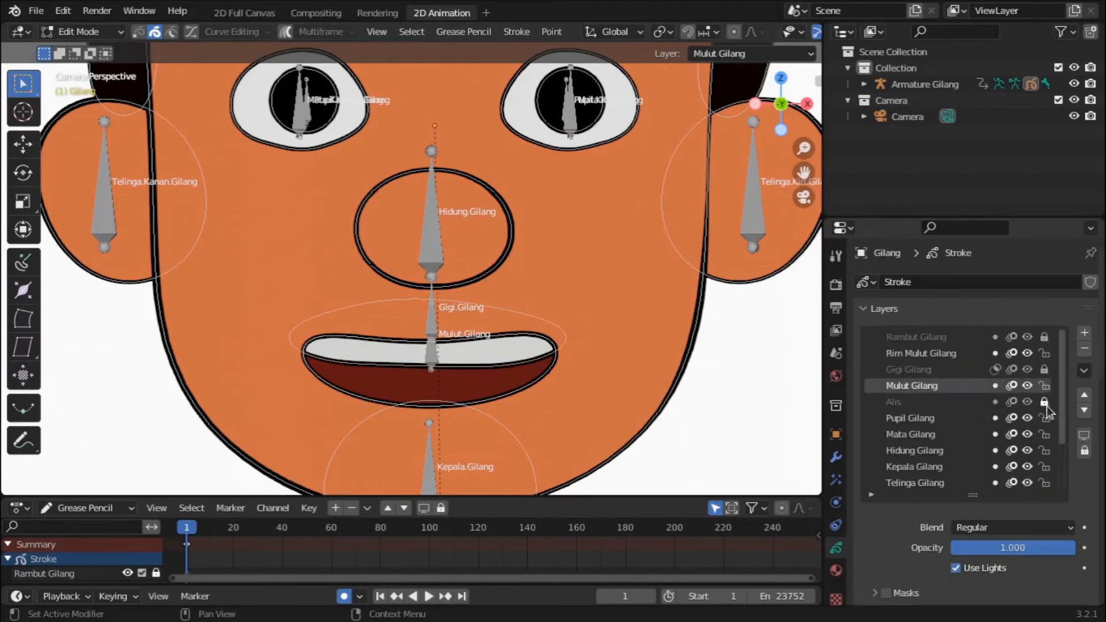
left_click_drag(1046, 403, 1046, 483)
Select the mouth strokes and assign them to the Mulut.Gilang vertex group.
left_click_drag(592, 333, 319, 403)
scroll(979, 513, "down", 15)
left_click(894, 507)
Isolate the teeth stroke with the layer locks and assign it to the Gigi.Gilang vertex group.
scroll(898, 510, "up", 12)
left_click(1046, 259)
left_click(1044, 292)
scroll(922, 461, "down", 15)
left_click(916, 454)
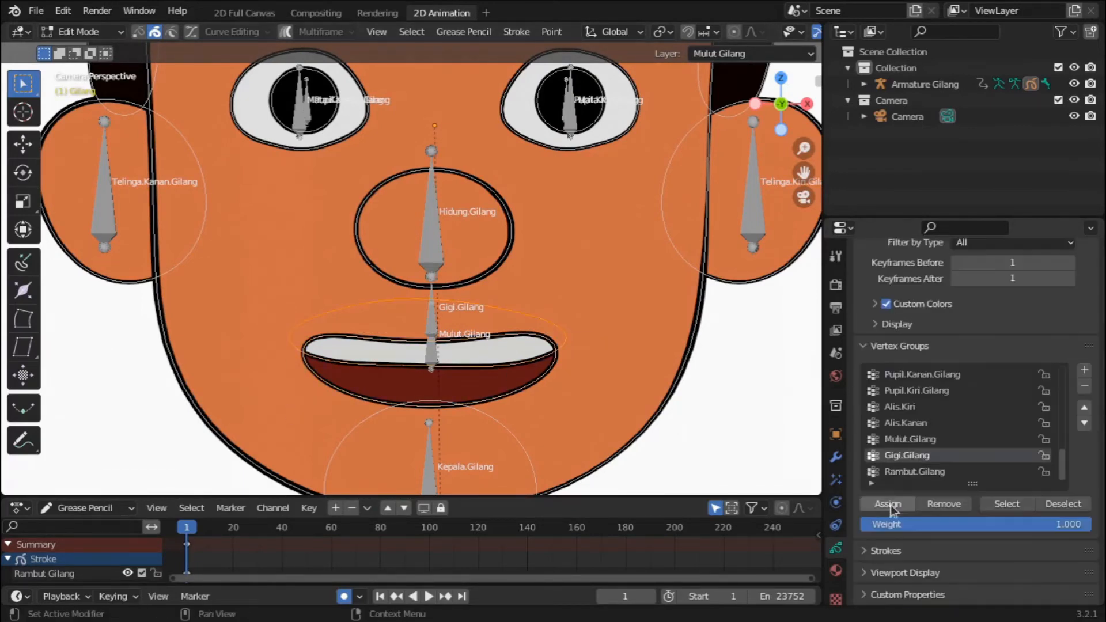
left_click(892, 507)
Make the Rambut.Gilang vertex group and the Rambut Gilang layer active, and select the hair strokes.
left_click(916, 471)
middle_click_drag(701, 91, 708, 334, "shift")
scroll(1062, 309, "up", 15)
left_click(928, 258)
left_click_drag(627, 121, 242, 271)
Unlock all the locked Grease Pencil layers of the character.
scroll(1037, 375, "down", 4)
left_click_drag(1045, 403, 1044, 256)
scroll(945, 418, "down", 15)
scroll(707, 378, "down", 6)
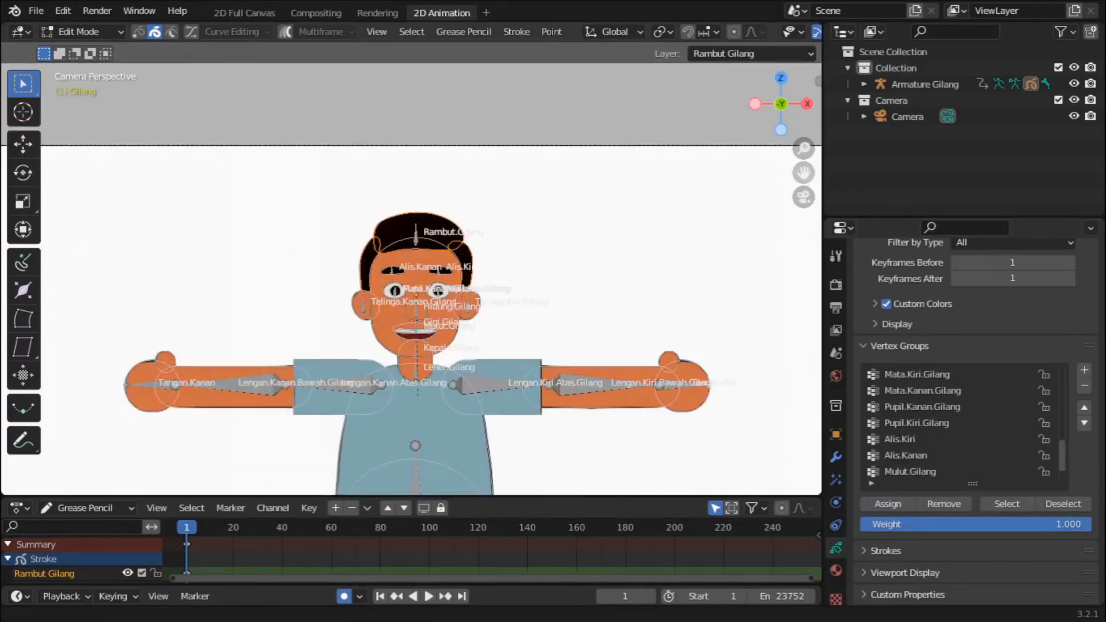
Activate the Lengan.Kiri.Atas.Gilang vertex group and switch the Grease Pencil object to Weight Paint mode.
scroll(293, 296, "up", 4)
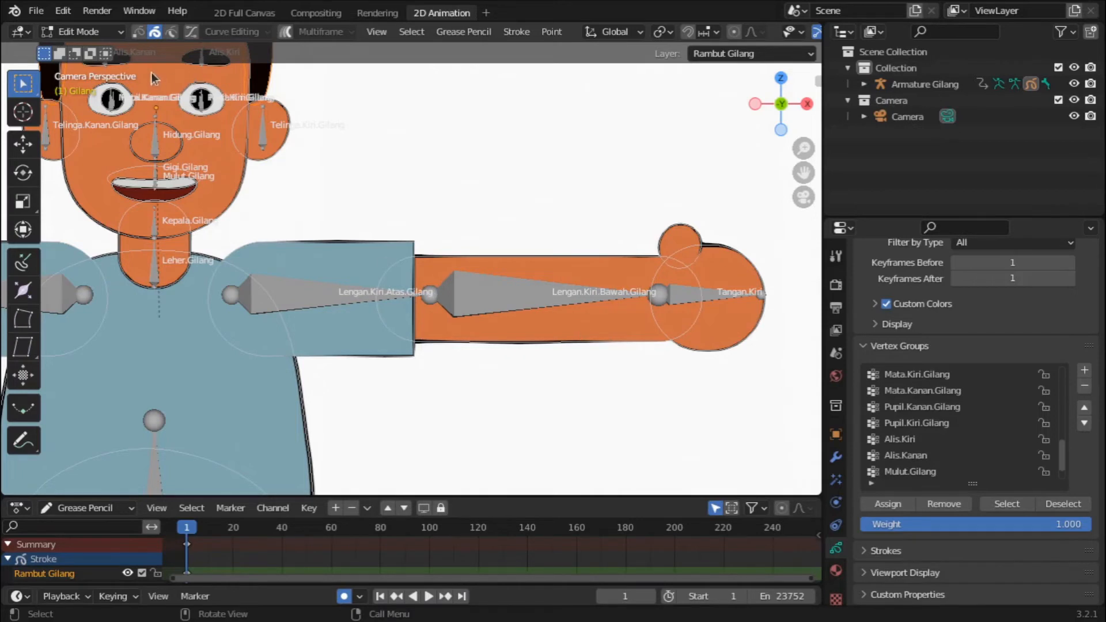
scroll(375, 215, "up", 2)
left_click(79, 32)
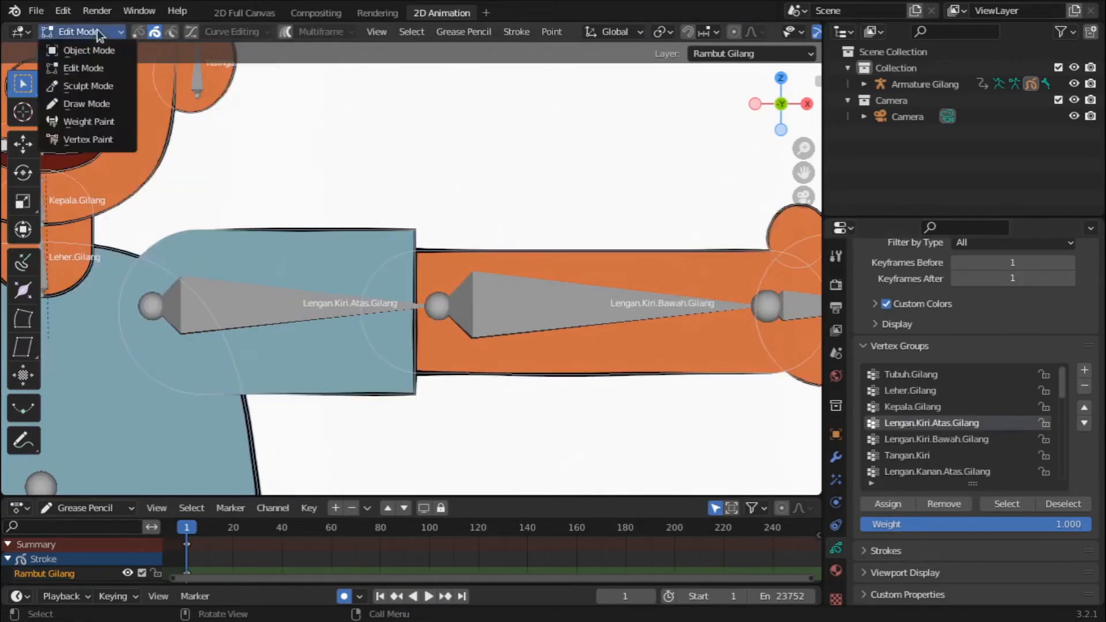
left_click(109, 122)
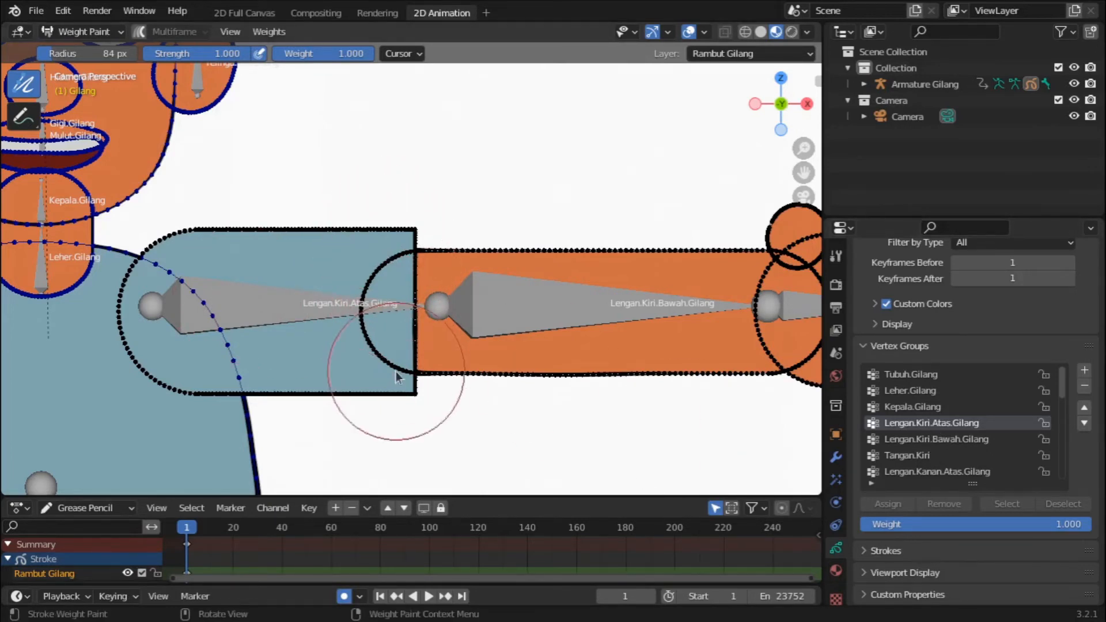
Try painting the Lengan.Kiri.Atas.Gilang weights over the blue sleeve with all layers unlocked, and undo the painting.
mouse_move(402, 412)
left_mouse_down()
mouse_move(372, 331)
mouse_move(405, 254)
mouse_move(396, 457)
mouse_move(321, 235)
mouse_move(347, 236)
mouse_move(262, 208)
mouse_move(201, 254)
mouse_move(167, 306)
mouse_move(177, 366)
mouse_move(239, 382)
mouse_move(318, 375)
mouse_move(369, 387)
left_mouse_up()
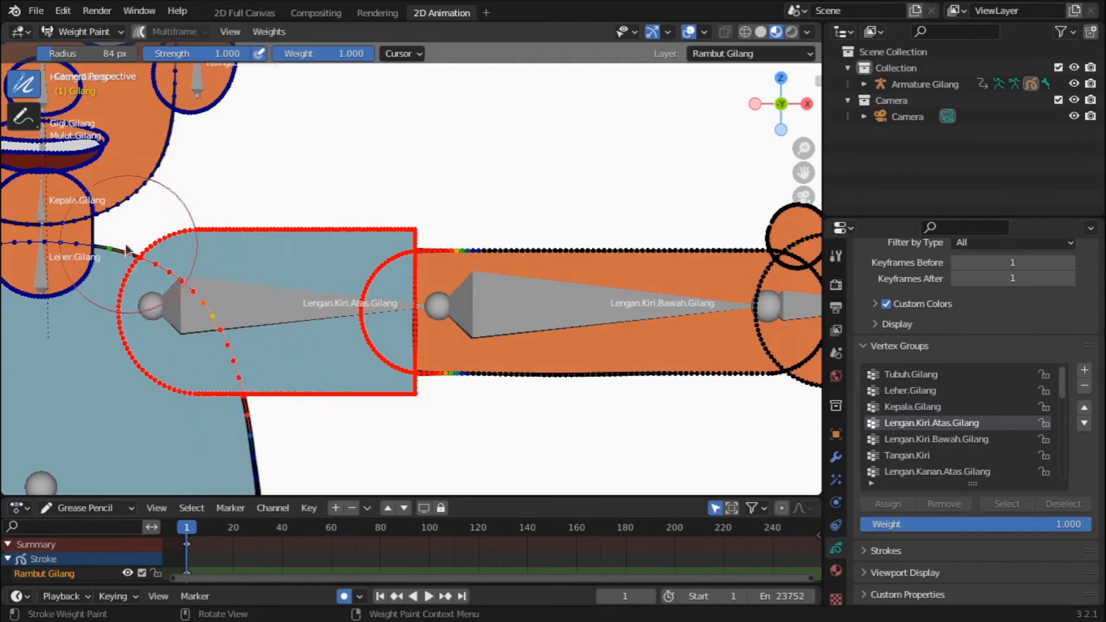
key("ctrl+z")
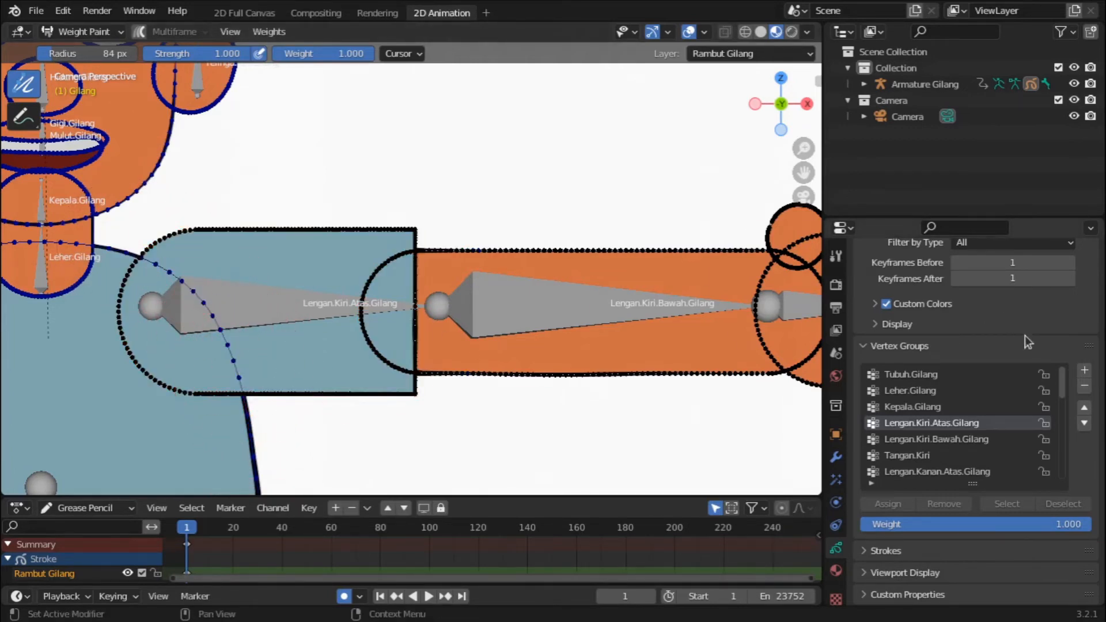
Lock every Grease Pencil layer except Tangan Gilang.
scroll(1023, 345, "up", 12)
scroll(1019, 352, "up", 4)
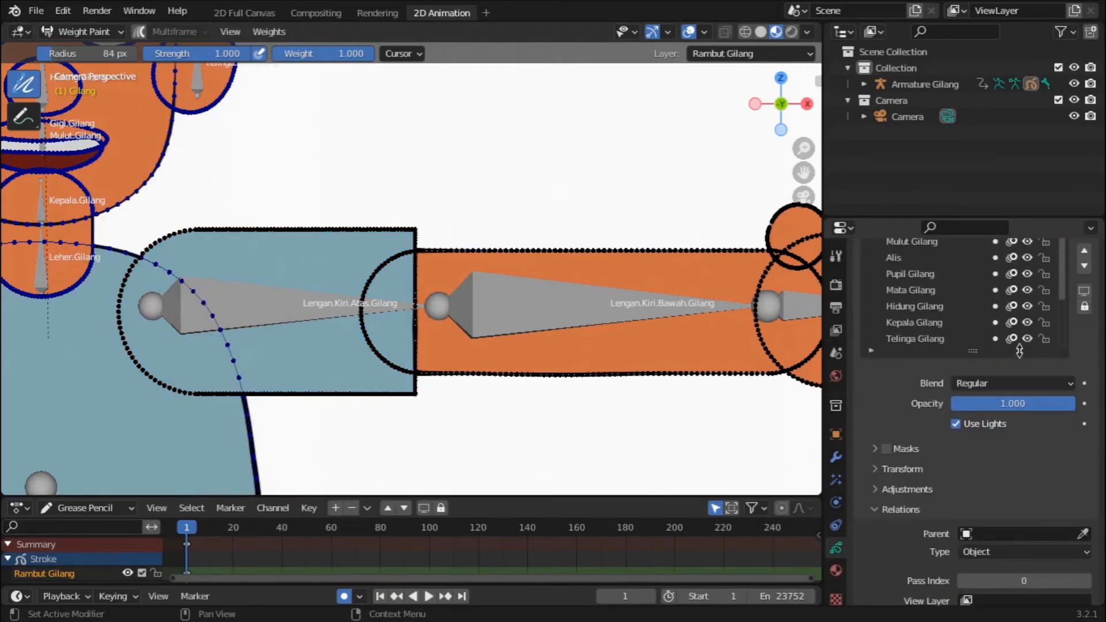
scroll(1101, 433, "up", 6)
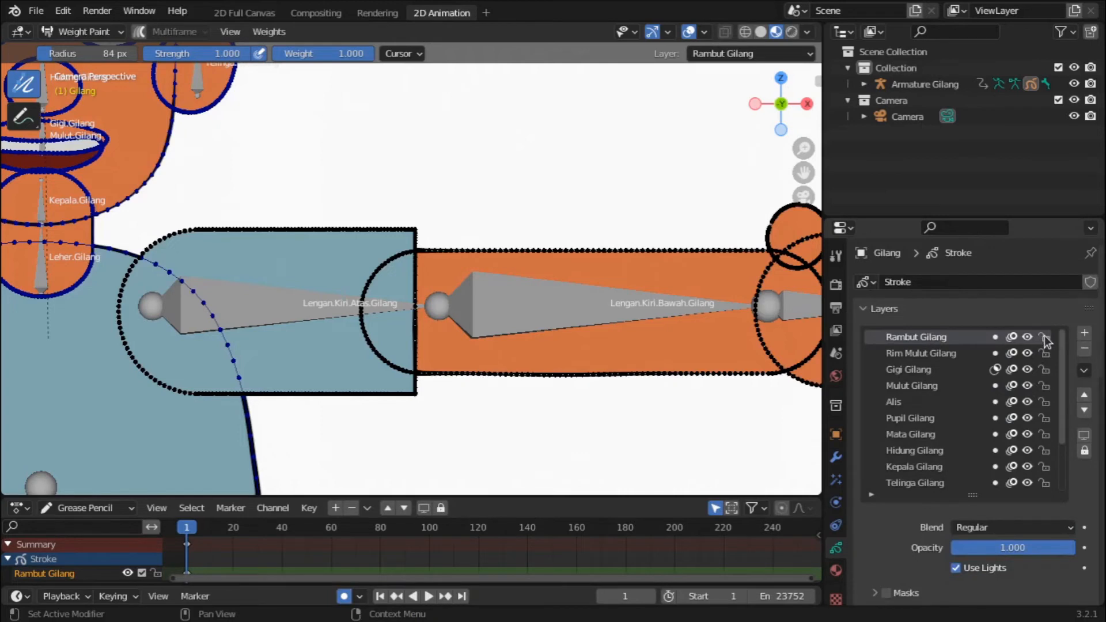
left_click_drag(1044, 337, 1044, 466)
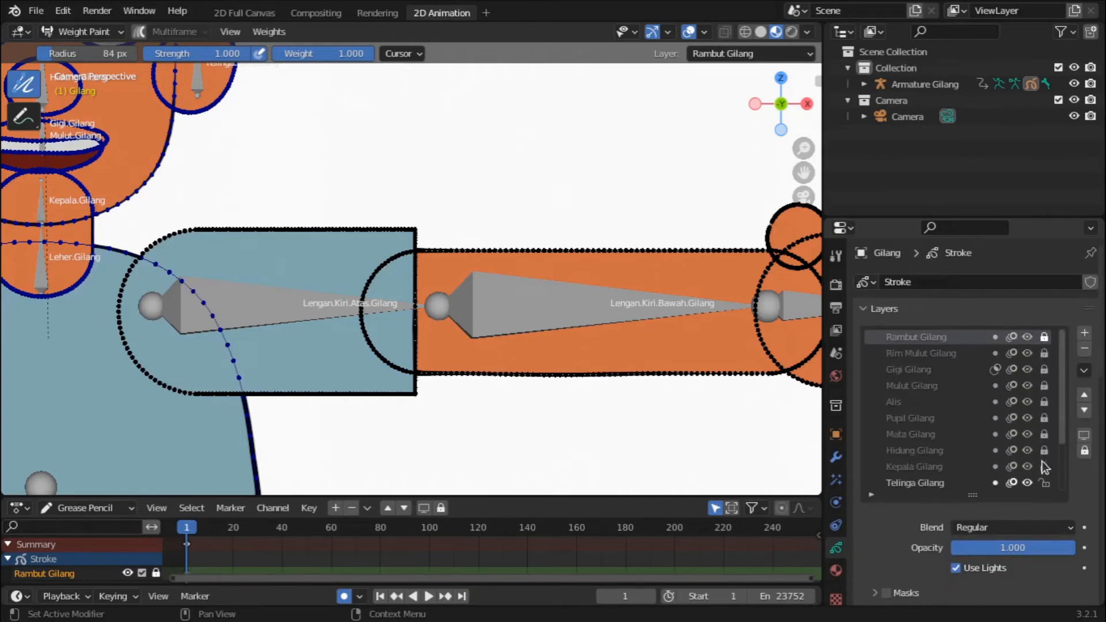
scroll(1043, 465, "down", 2)
scroll(1045, 455, "down", 2)
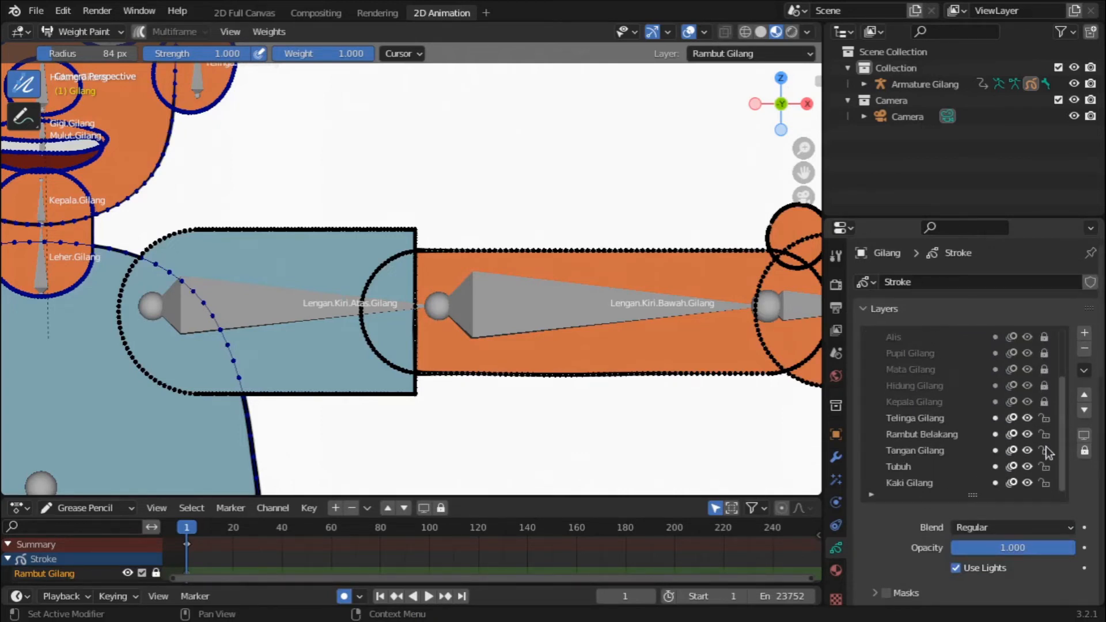
left_click(1045, 418)
left_click(1045, 434)
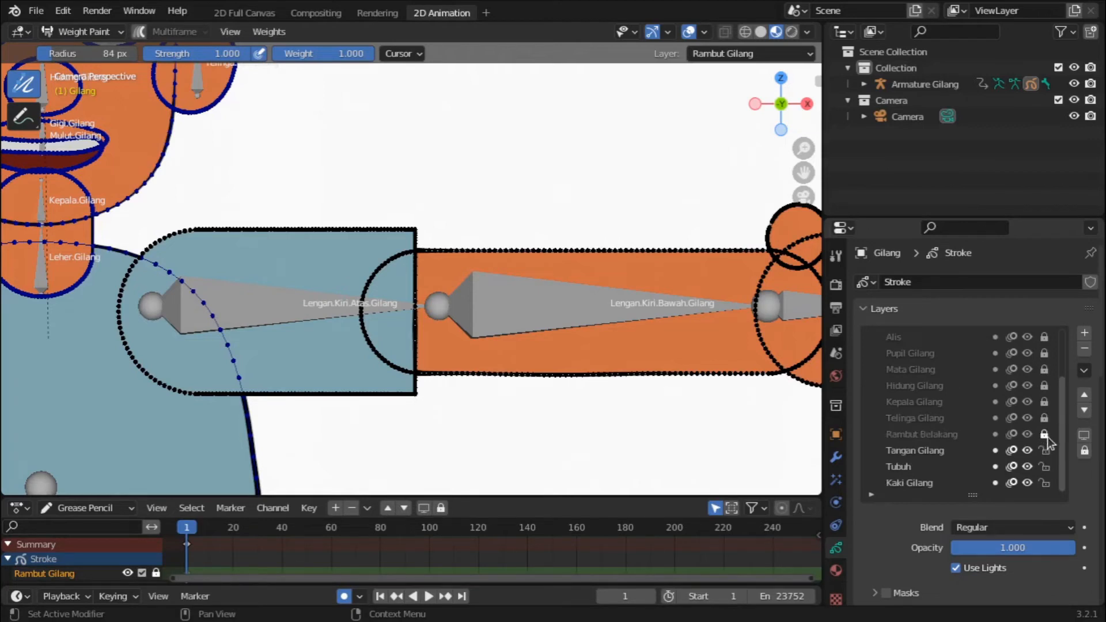
left_click(1046, 467)
left_click(1045, 483)
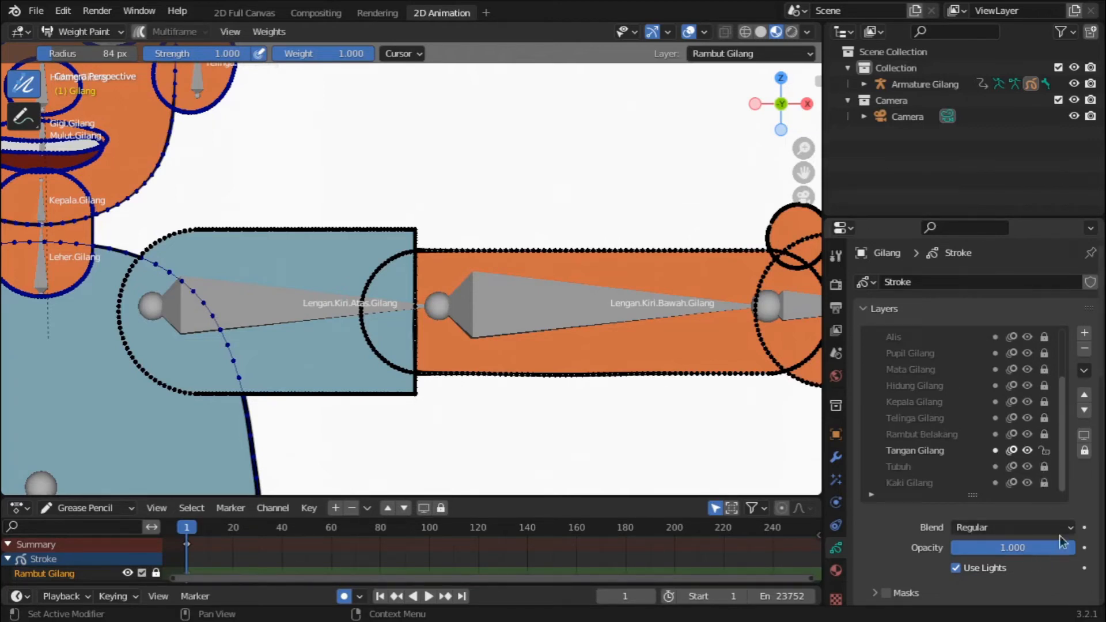
Paint the whole upper left arm at weight 1.000 in the Lengan.Kiri.Atas.Gilang vertex group.
scroll(1063, 542, "down", 10)
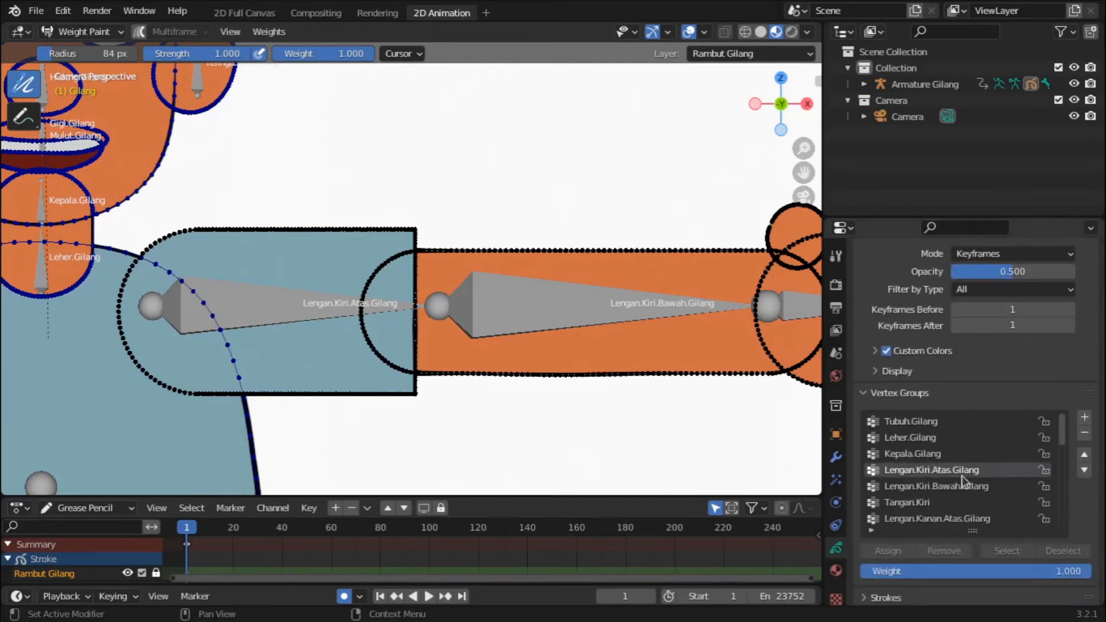
left_click(981, 472)
mouse_move(371, 223)
left_mouse_down()
mouse_move(382, 242)
mouse_move(370, 444)
left_mouse_up()
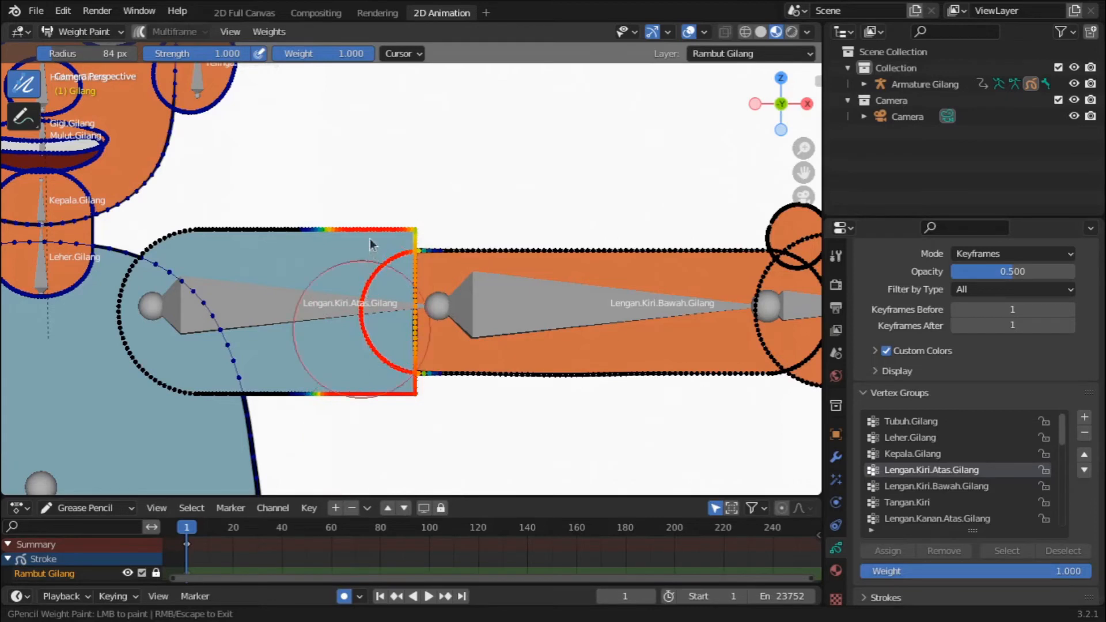
mouse_move(287, 274)
left_mouse_down()
mouse_move(311, 190)
mouse_move(294, 291)
mouse_move(340, 378)
mouse_move(291, 406)
mouse_move(233, 398)
mouse_move(173, 251)
mouse_move(305, 274)
mouse_move(346, 210)
mouse_move(351, 449)
mouse_move(396, 395)
mouse_move(224, 238)
mouse_move(132, 271)
left_mouse_up()
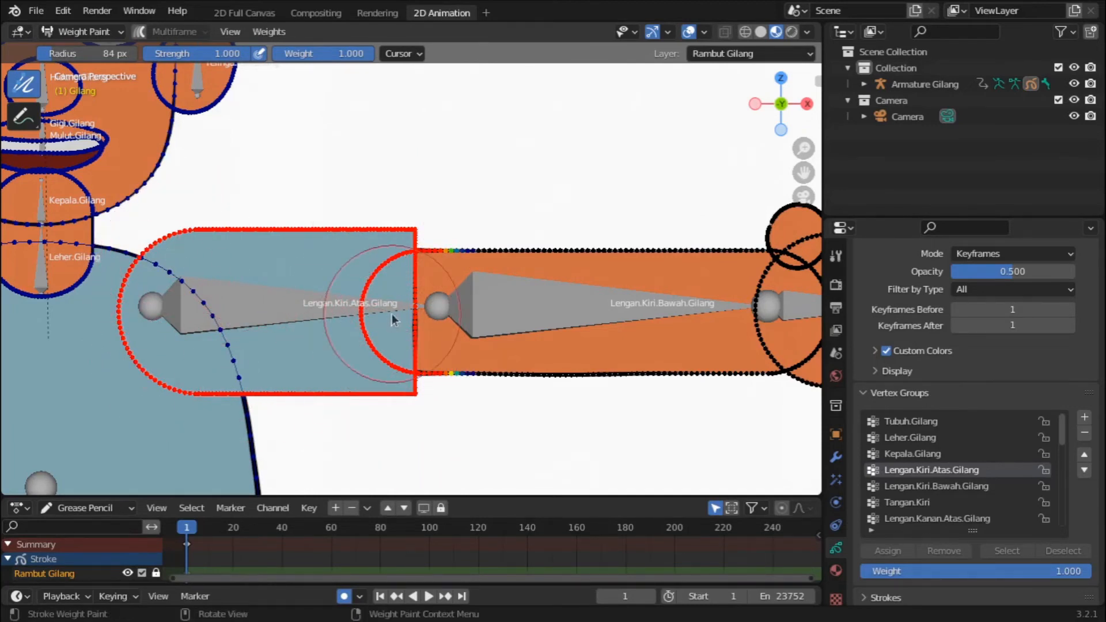
Activate the Lengan.Kiri.Bawah.Gilang vertex group and paint the left forearm strokes at weight 1.000.
left_click(946, 487)
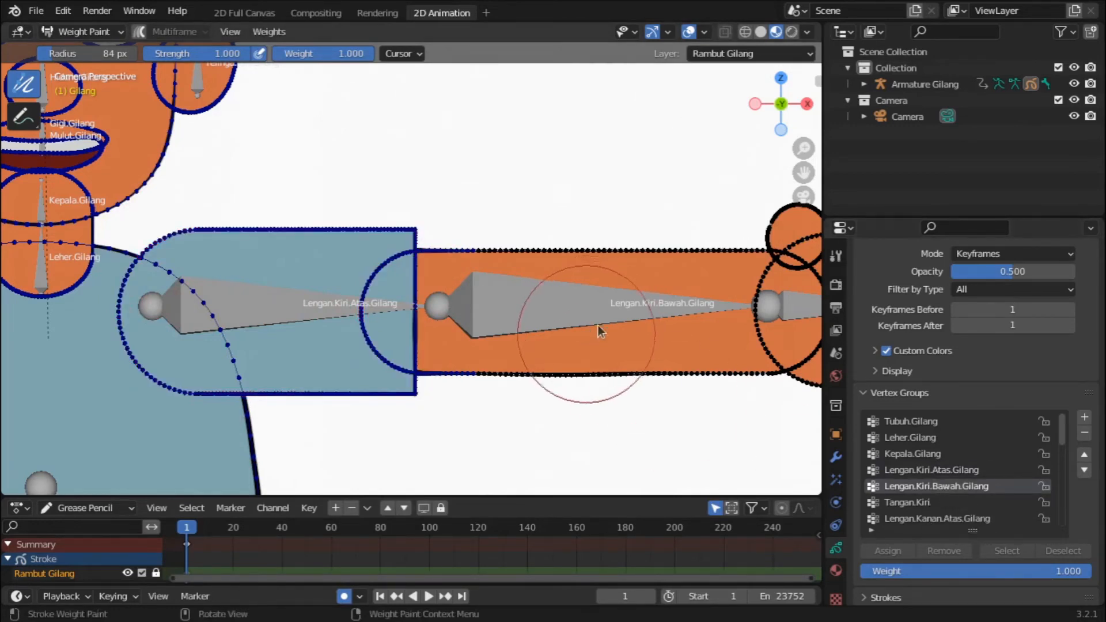
scroll(654, 311, "down", 3)
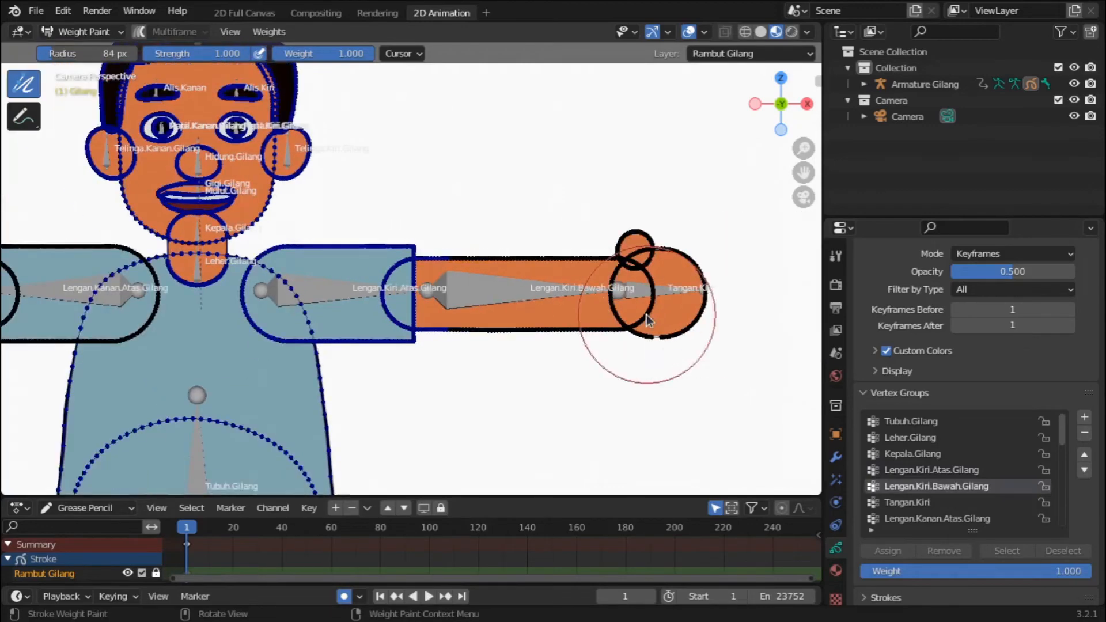
scroll(498, 261, "up", 4)
middle_click_drag(801, 186, 601, 201, "shift")
mouse_move(316, 256)
left_mouse_down()
mouse_move(594, 412)
mouse_move(347, 264)
mouse_move(560, 425)
mouse_move(415, 400)
mouse_move(421, 420)
mouse_move(352, 266)
mouse_move(494, 257)
mouse_move(309, 254)
mouse_move(355, 434)
left_mouse_up()
Activate the Tangan.Kiri vertex group and paint the left hand and thumb strokes at weight 1.000.
left_click(935, 508)
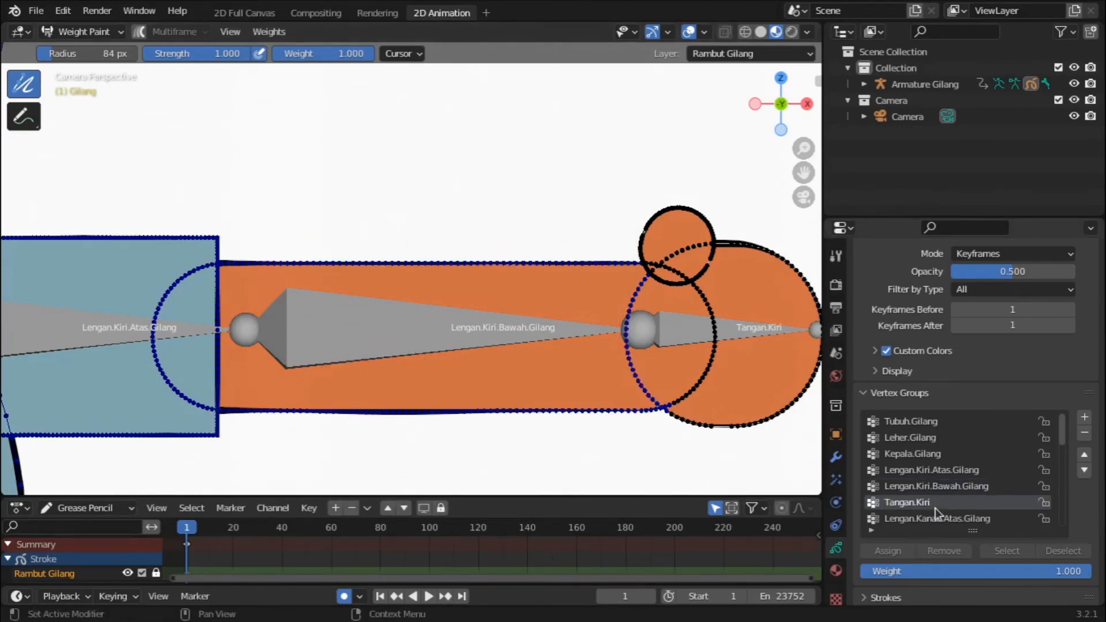
scroll(710, 440, "down", 2)
mouse_move(679, 234)
left_mouse_down()
mouse_move(659, 260)
mouse_move(675, 314)
mouse_move(639, 398)
mouse_move(623, 371)
mouse_move(657, 374)
mouse_move(598, 200)
mouse_move(622, 232)
mouse_move(595, 238)
mouse_move(645, 296)
mouse_move(661, 398)
left_mouse_up()
Activate the Lengan.Kanan.Atas.Gilang vertex group and paint the upper right arm strokes at weight 1.000.
scroll(662, 398, "down", 5)
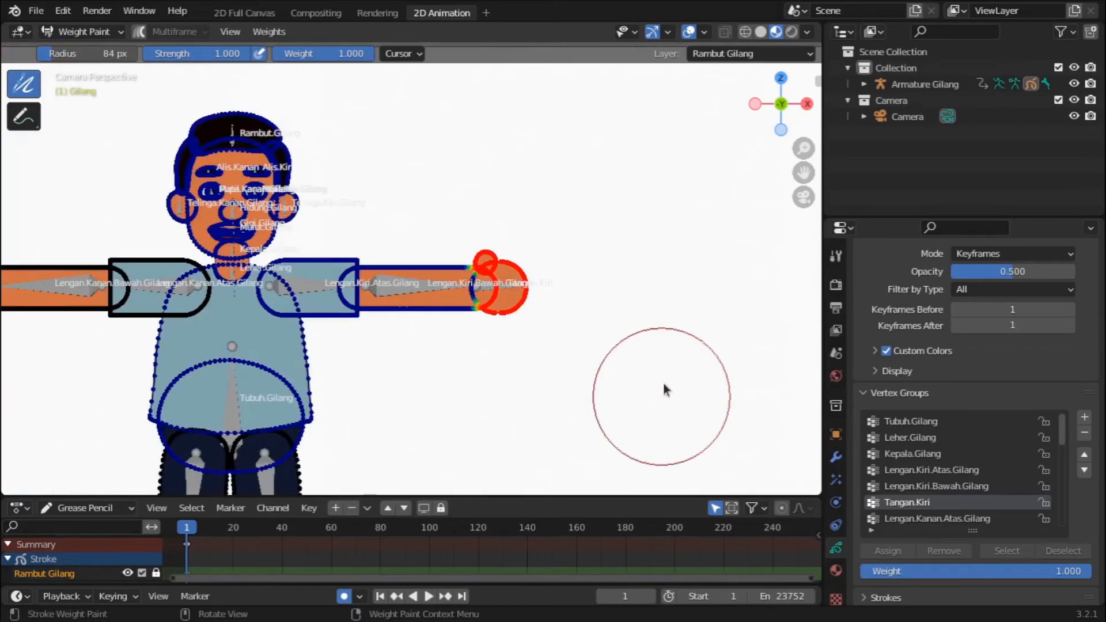
left_click(952, 523)
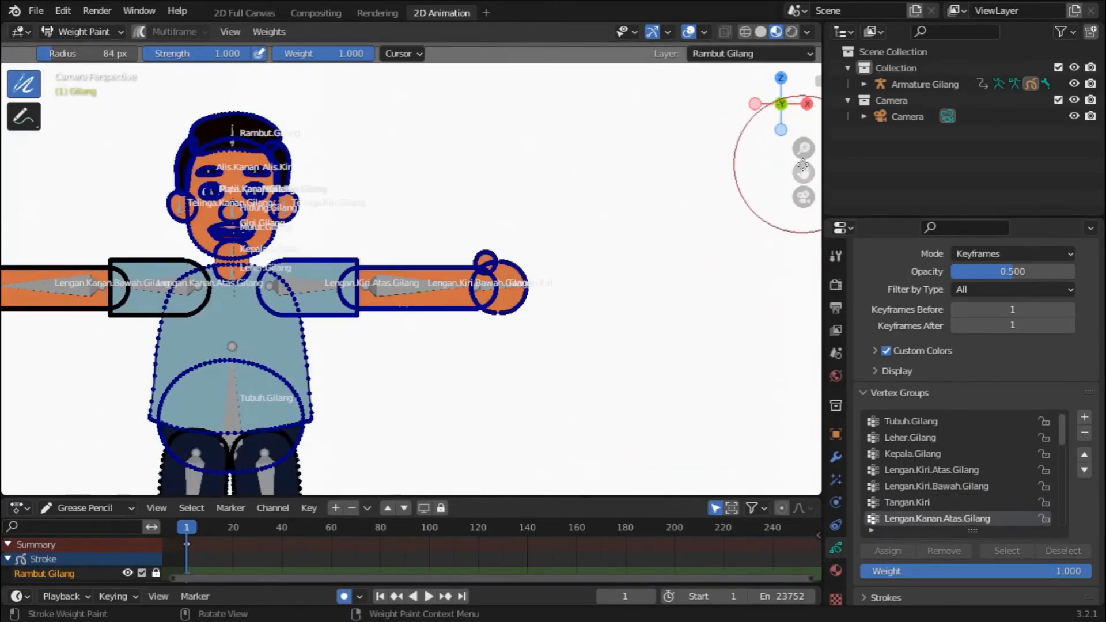
mouse_move(802, 171)
left_mouse_down()
mouse_move(189, 198)
mouse_move(798, 168)
mouse_move(23, 124)
mouse_move(26, 89)
left_mouse_up()
scroll(584, 283, "up", 3)
scroll(411, 253, "up", 4)
mouse_move(662, 237)
left_mouse_down()
mouse_move(367, 368)
mouse_move(344, 328)
mouse_move(330, 192)
left_mouse_up()
Activate the Lengan.Kanan.Bawah.Gilang vertex group and paint the right forearm strokes at weight 1.000.
scroll(945, 502, "down", 2)
left_click(945, 503)
left_click_drag(804, 172, 331, 176)
mouse_move(580, 230)
left_mouse_down()
mouse_move(530, 183)
mouse_move(307, 207)
left_mouse_up()
Activate the Tangan.Kanan vertex group and paint the right hand and thumb strokes at weight 1.000.
left_click(922, 518)
mouse_move(221, 151)
left_mouse_down()
mouse_move(146, 230)
mouse_move(141, 336)
mouse_move(182, 330)
mouse_move(229, 146)
left_mouse_up()
scroll(377, 363, "down", 6)
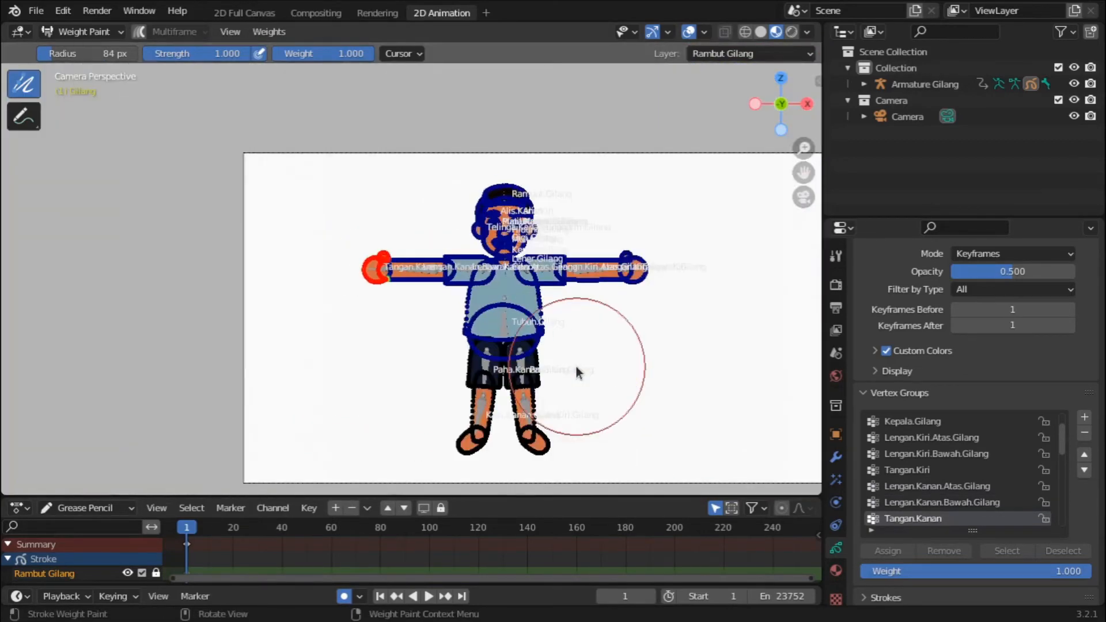
Lock the Tangan Gilang layer and unlock Kaki Gilang as the only editable layer.
scroll(577, 375, "up", 3)
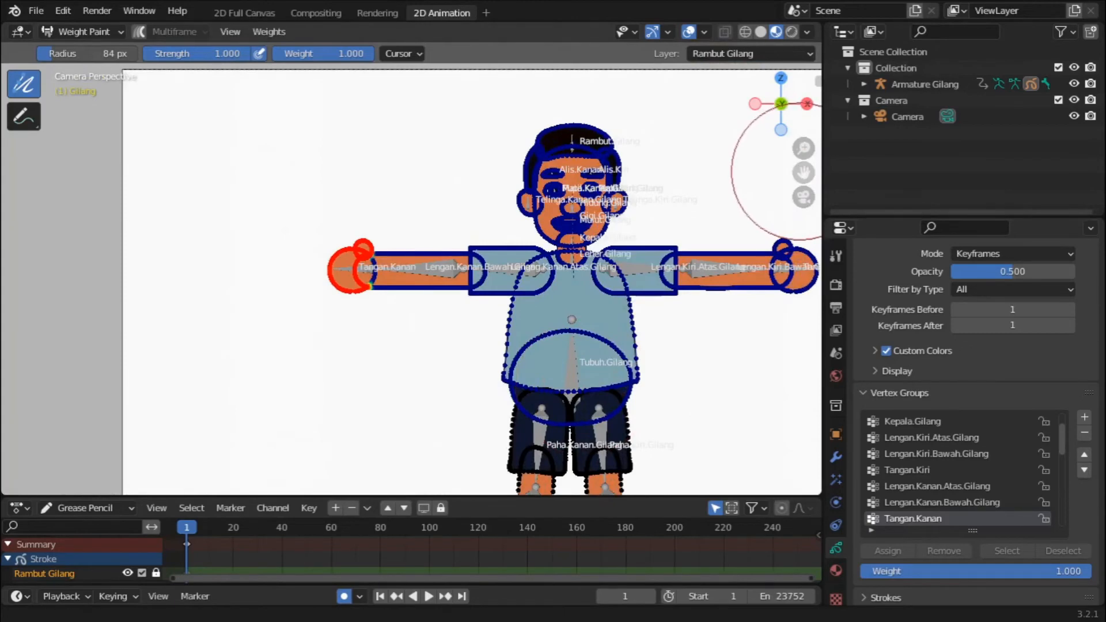
left_click_drag(804, 172, 688, 483)
scroll(1098, 350, "up", 10)
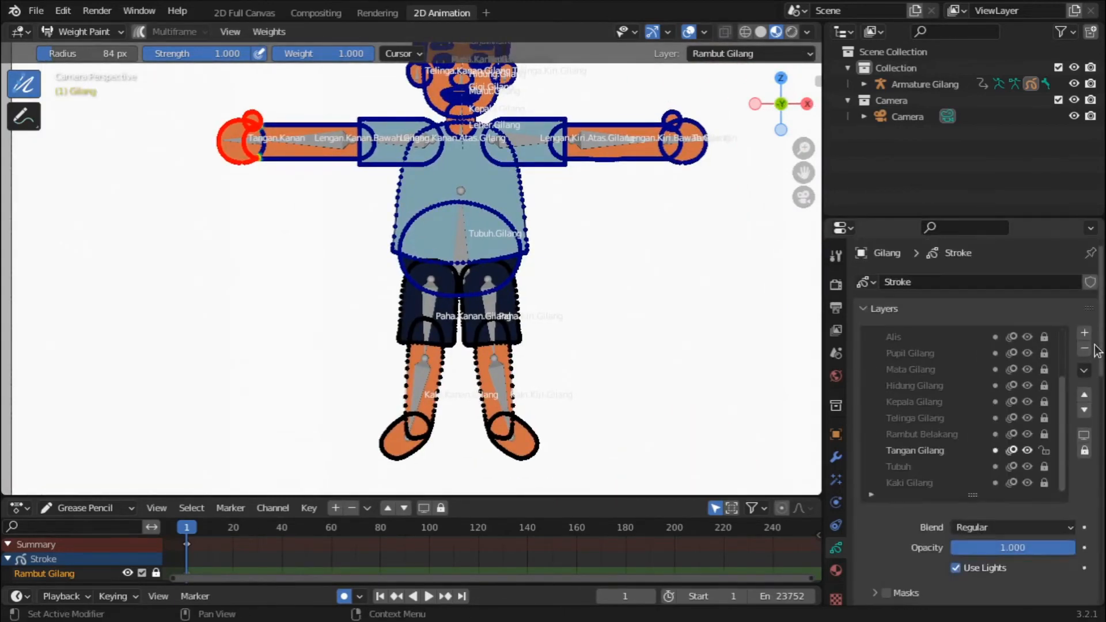
scroll(1025, 436, "up", 3)
scroll(1024, 436, "down", 3)
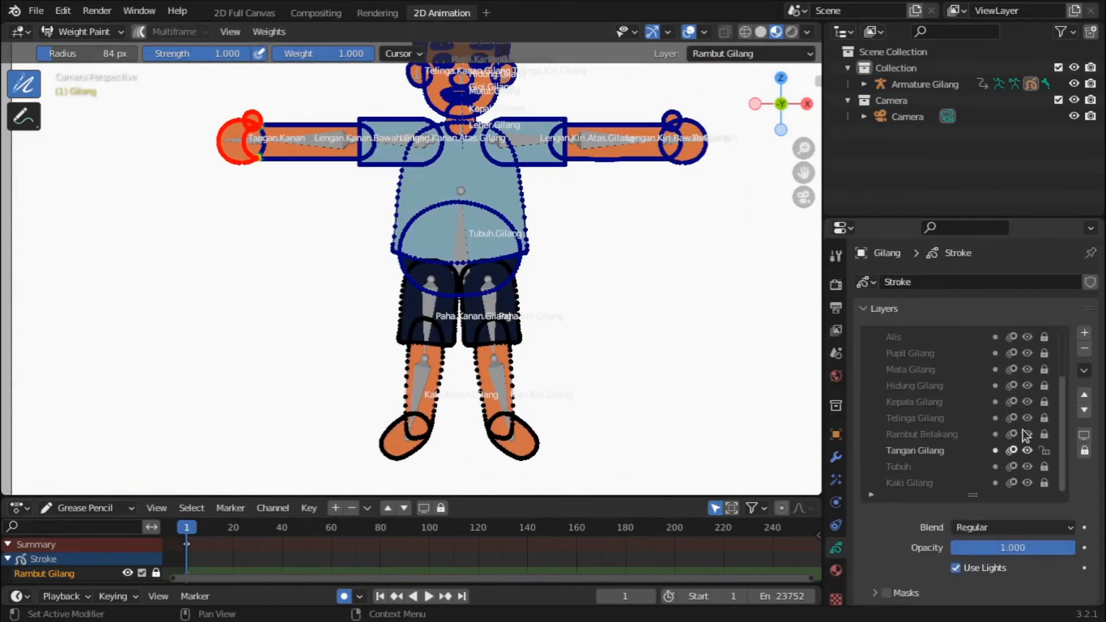
left_click(1049, 460)
left_click(1049, 460)
left_click(1045, 453)
scroll(983, 423, "up", 4)
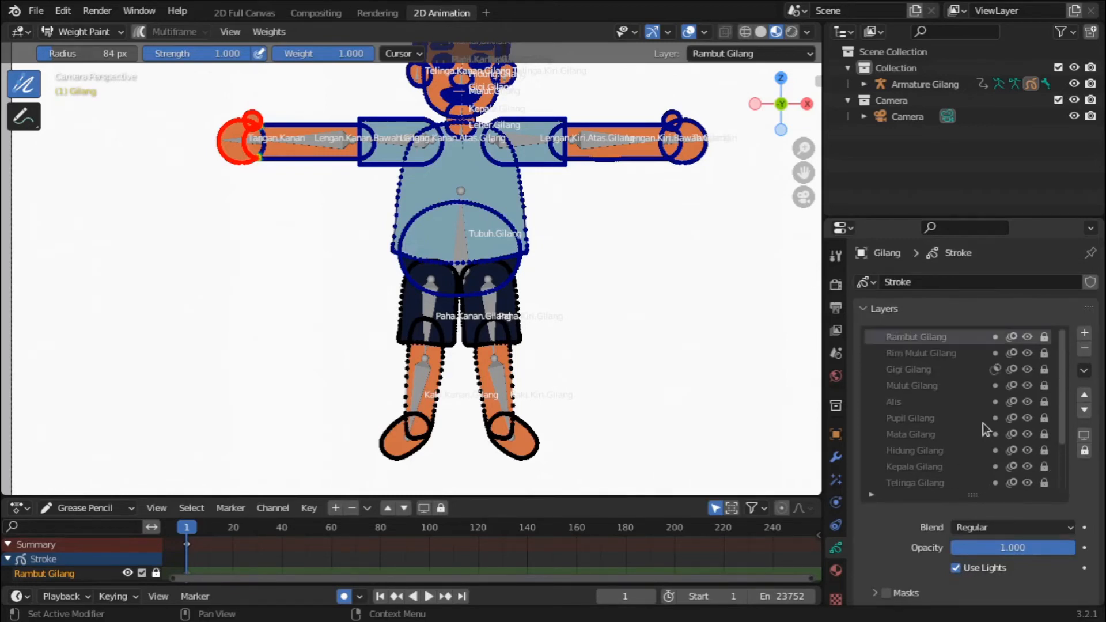
scroll(956, 421, "down", 4)
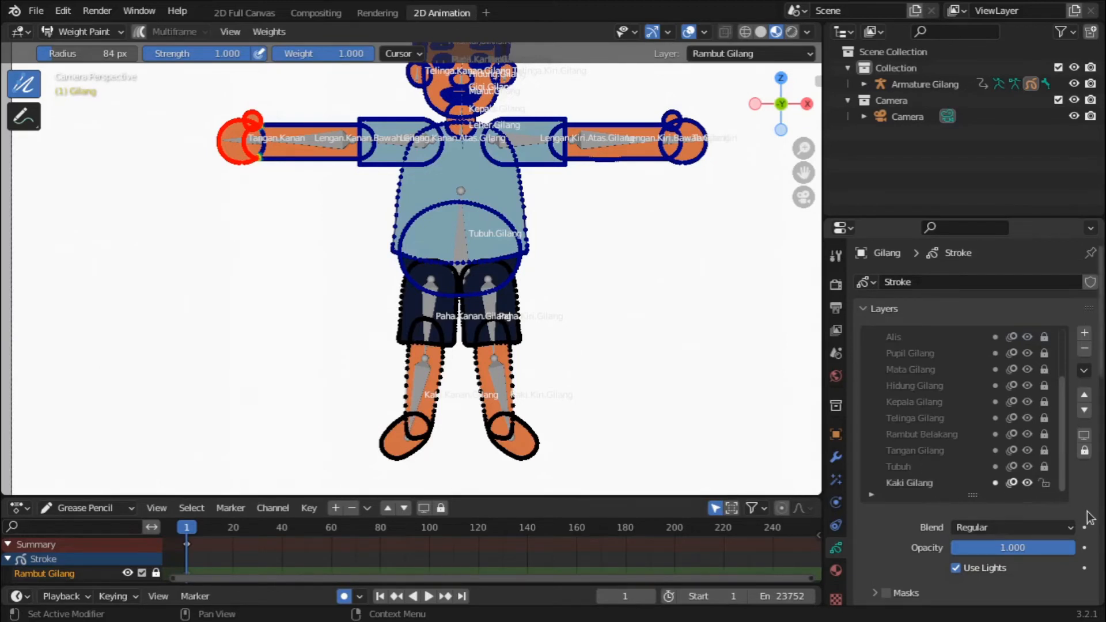
Activate the Paha.Kiri.Gilang vertex group and paint the left thigh's hem, knee curve and outer edge at weight 1.000.
scroll(1089, 517, "down", 15)
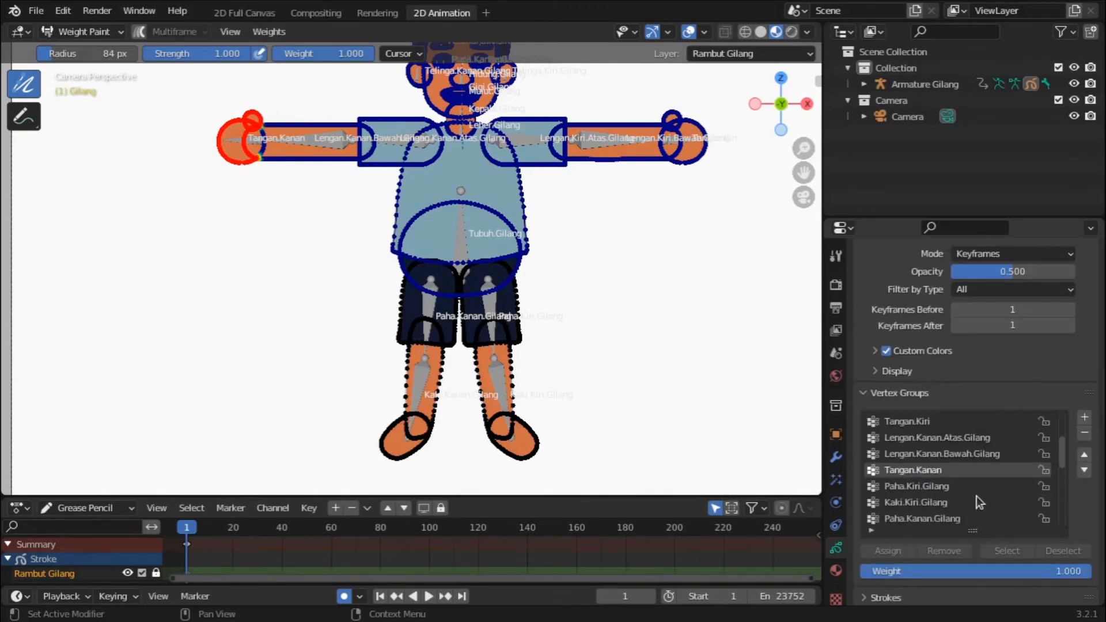
left_click(983, 484)
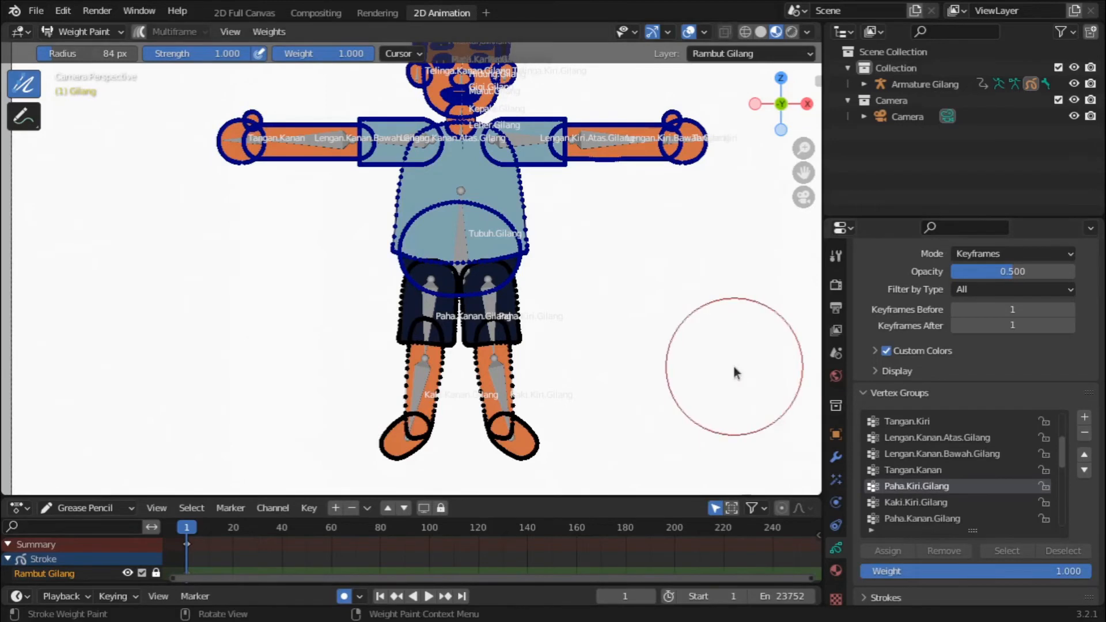
scroll(734, 367, "up", 4)
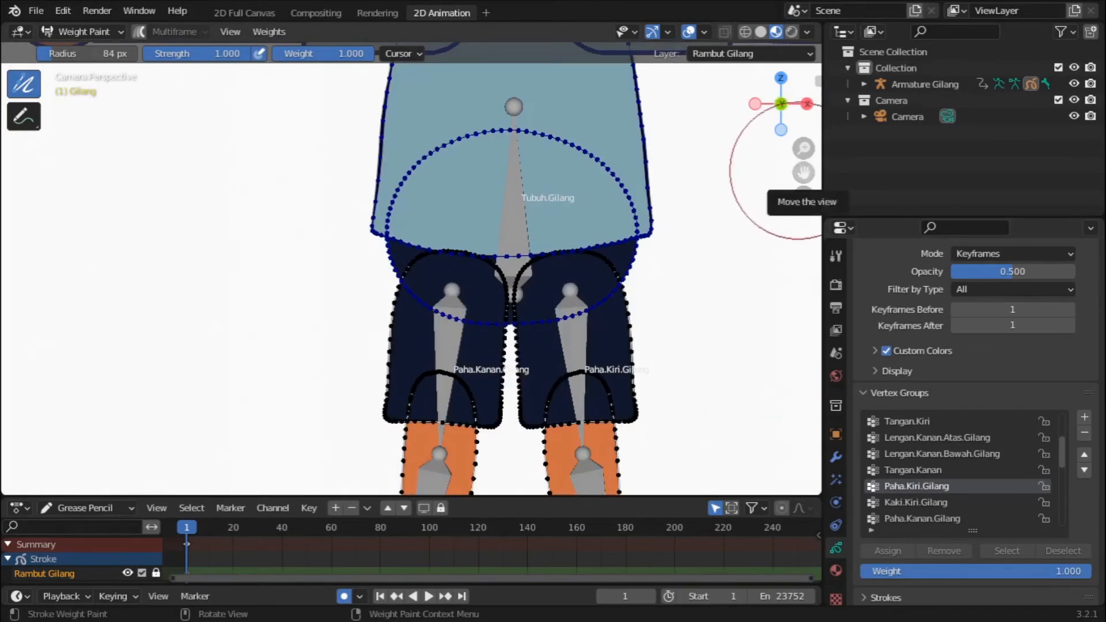
left_click_drag(803, 173, 753, 60)
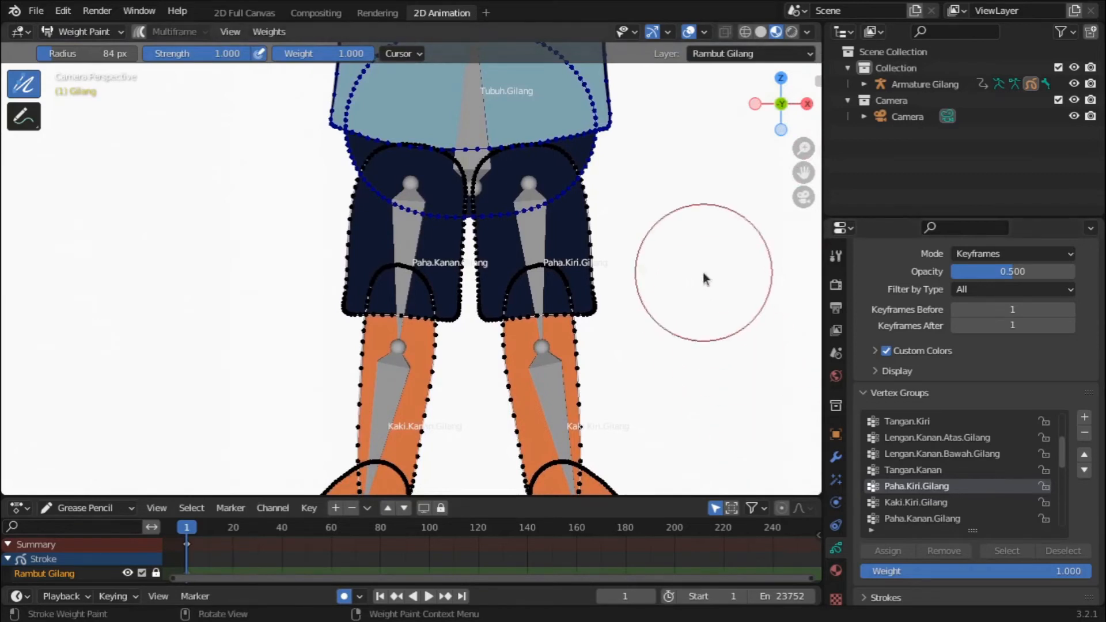
scroll(703, 272, "up", 2)
mouse_move(703, 272)
left_mouse_down()
mouse_move(700, 228)
mouse_move(562, 310)
mouse_move(562, 222)
mouse_move(602, 173)
left_mouse_up()
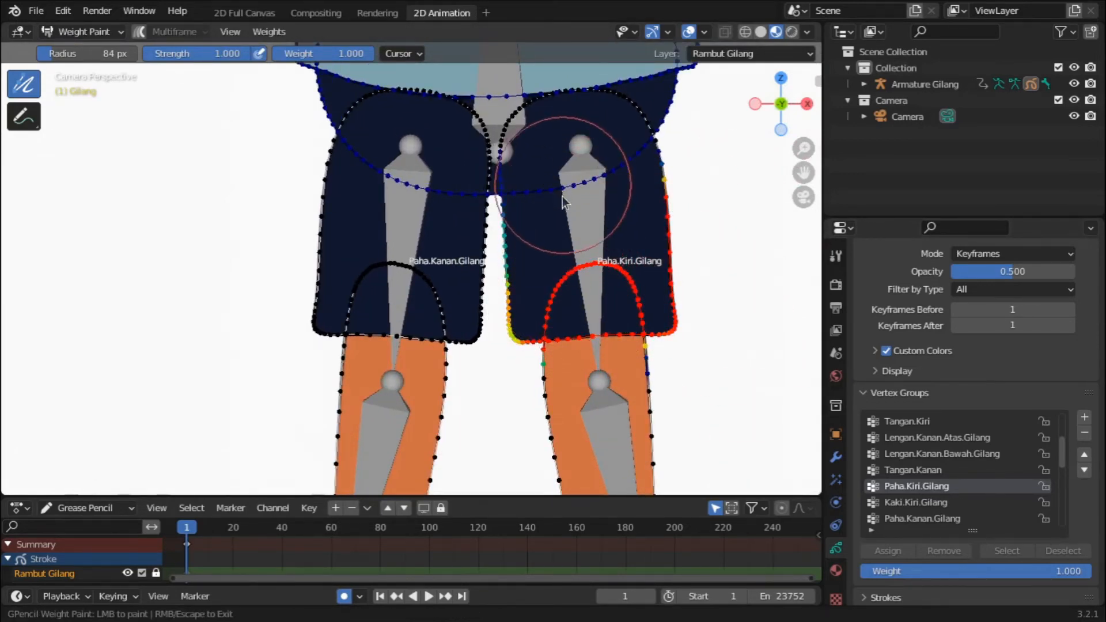
Paint the rest of the left thigh outline, including its inner edge, into Paha.Kiri.Gilang at weight 1.000 with a smaller brush.
key("f")
left_click(666, 317)
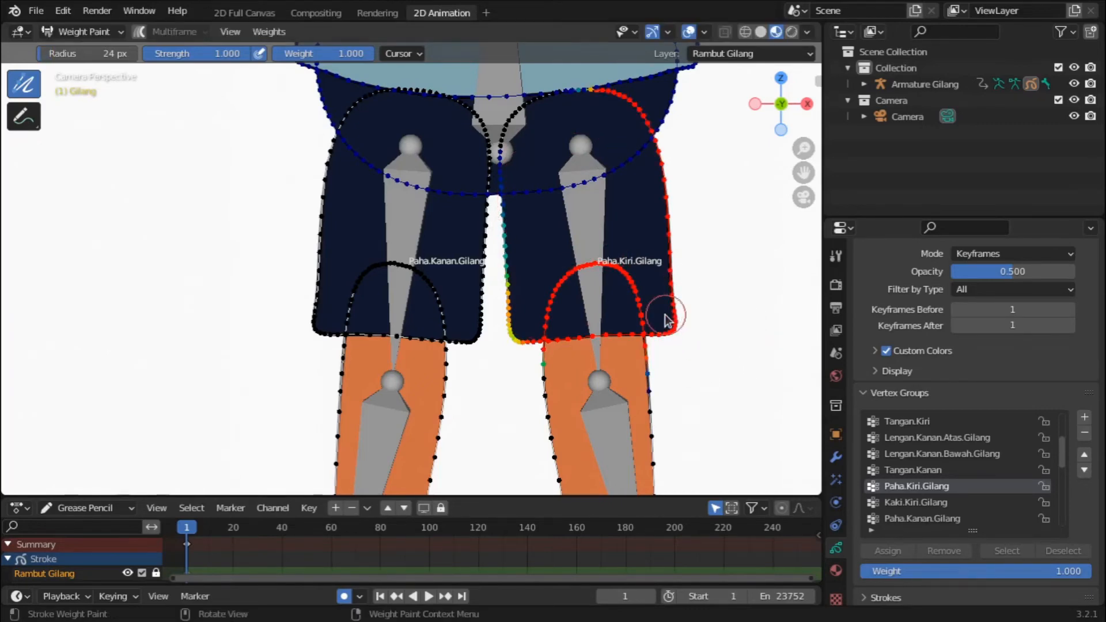
mouse_move(510, 282)
left_mouse_down()
mouse_move(511, 320)
mouse_move(567, 341)
left_mouse_up()
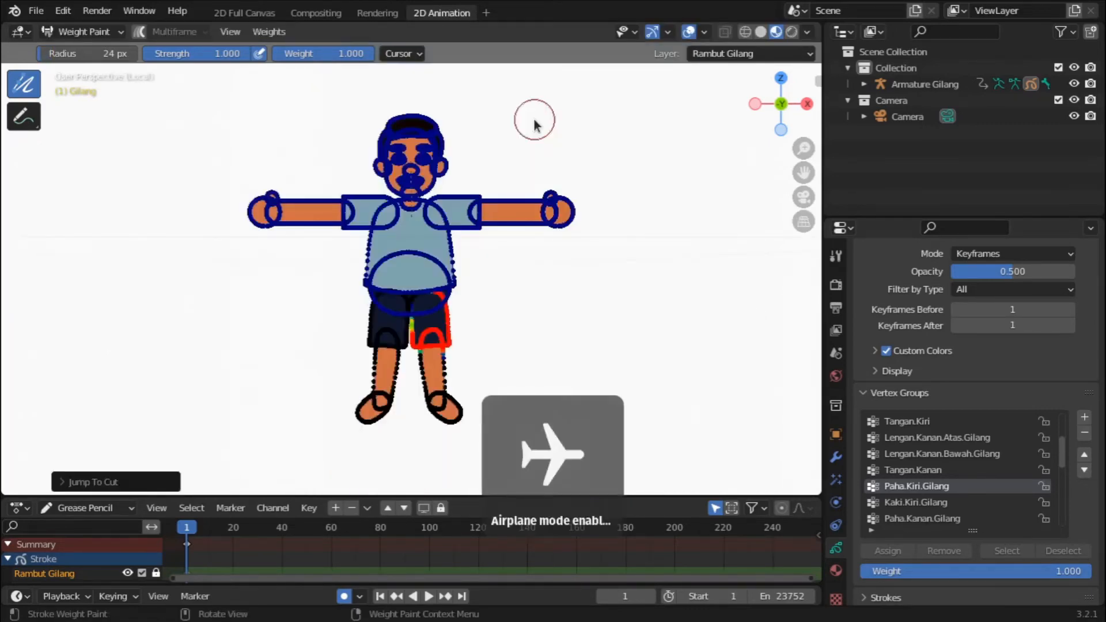
key("KP_0")
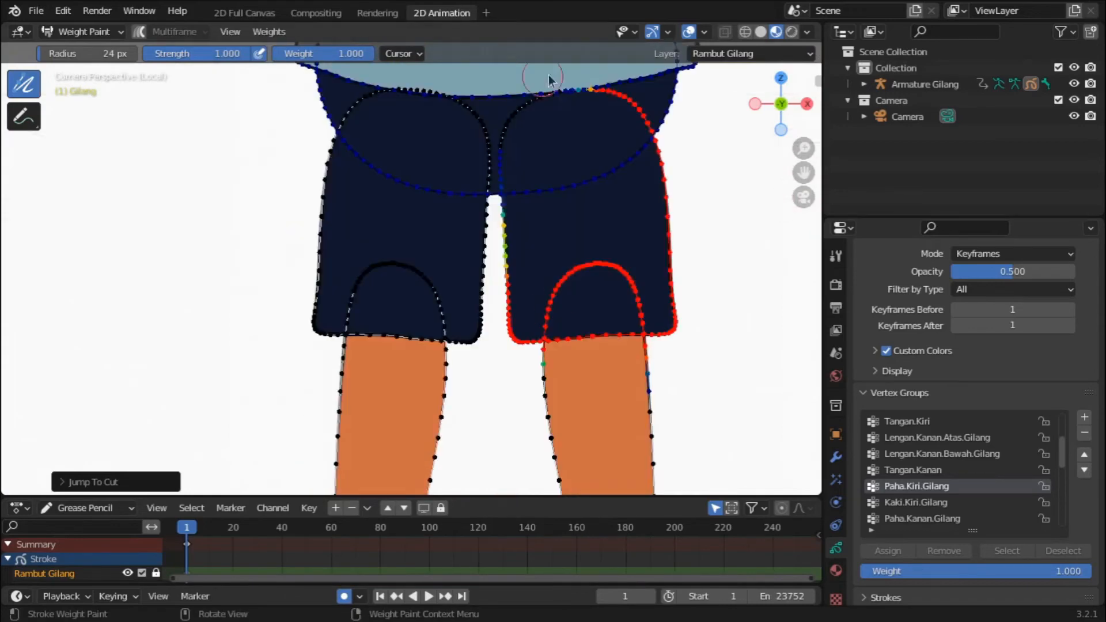
left_click_drag(551, 83, 516, 267)
scroll(536, 230, "up", 4)
left_click_drag(803, 173, 563, 329)
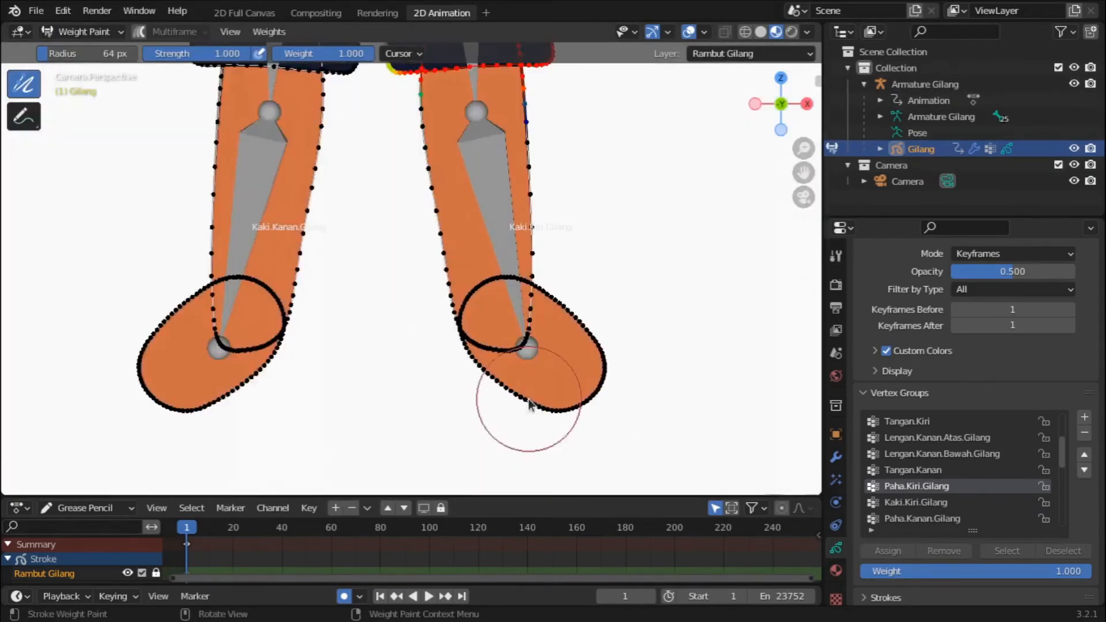
mouse_move(422, 136)
left_mouse_down()
mouse_move(388, 145)
mouse_move(374, 180)
left_mouse_up()
key("ctrl+z")
scroll(369, 230, "up", 3)
mouse_move(349, 368)
left_mouse_down()
mouse_move(342, 219)
mouse_move(346, 270)
left_mouse_up()
left_click_drag(804, 173, 825, 276)
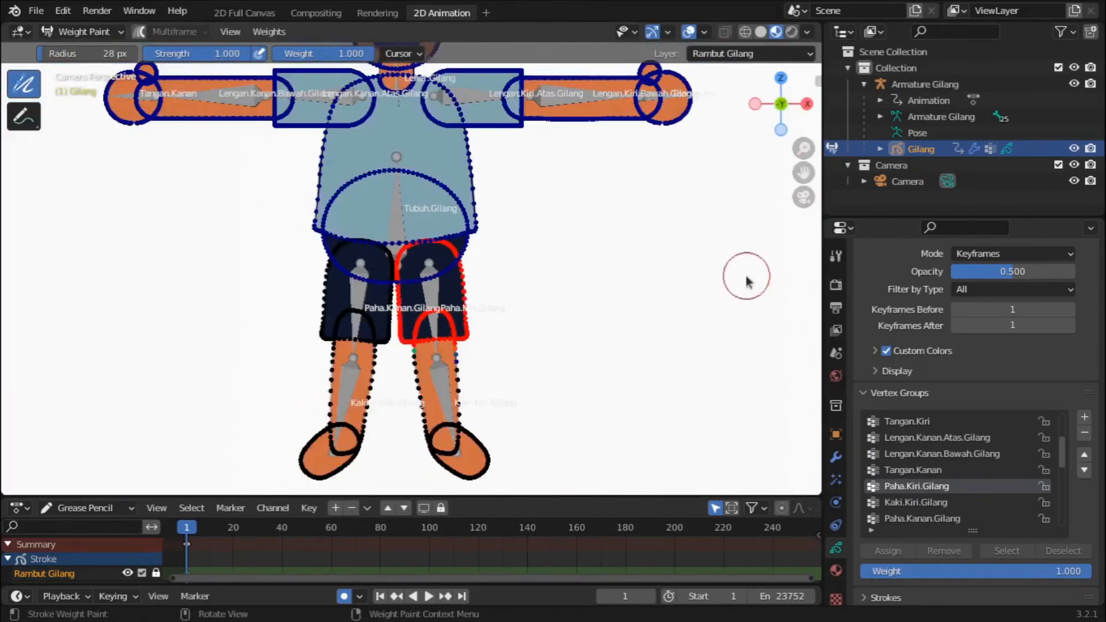
Paint the left lower leg and foot into Kaki.Kiri.Gilang and the right thigh into Paha.Kanan.Gilang at weight 1.000.
left_click(941, 503)
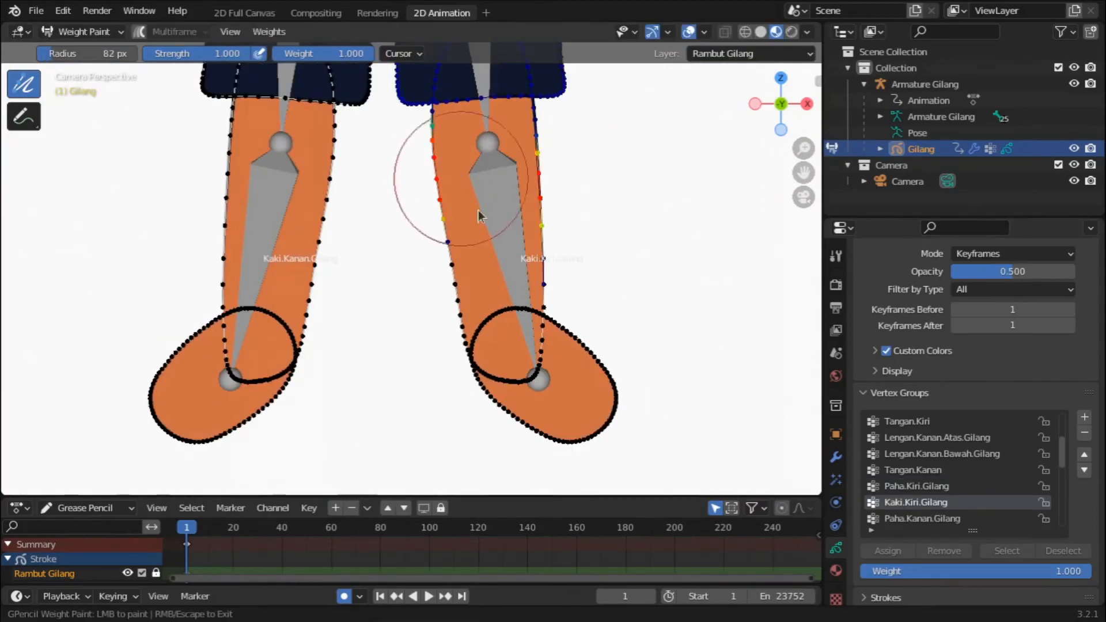
mouse_move(444, 185)
left_mouse_down()
mouse_move(468, 197)
mouse_move(524, 371)
mouse_move(570, 412)
left_mouse_up()
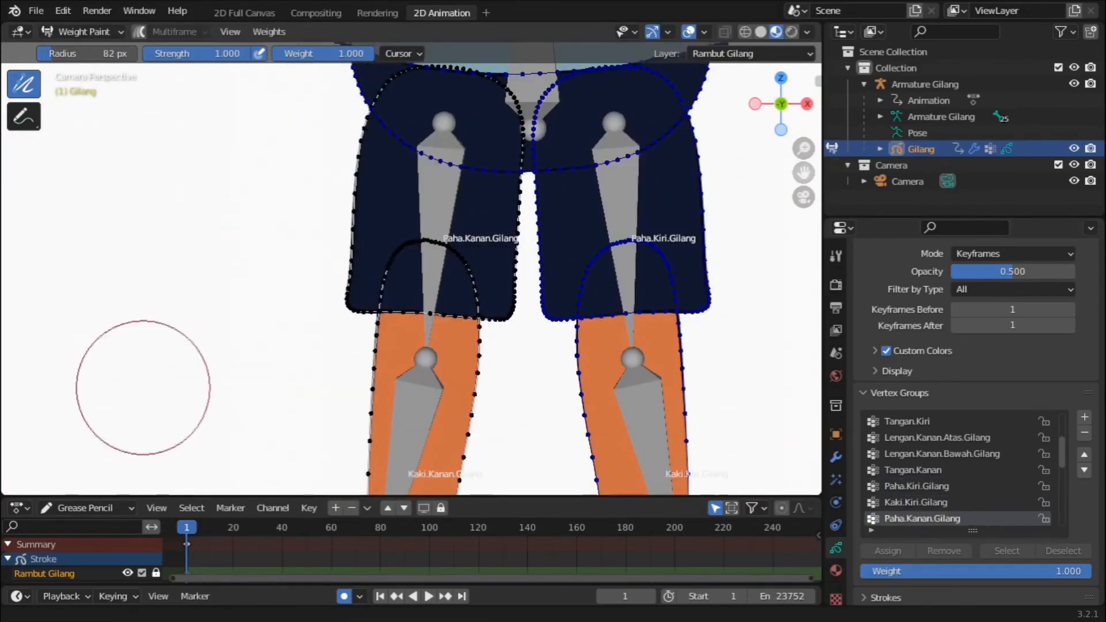
mouse_move(383, 311)
left_mouse_down()
mouse_move(469, 284)
mouse_move(487, 85)
mouse_move(507, 296)
mouse_move(507, 185)
mouse_move(493, 148)
left_mouse_up()
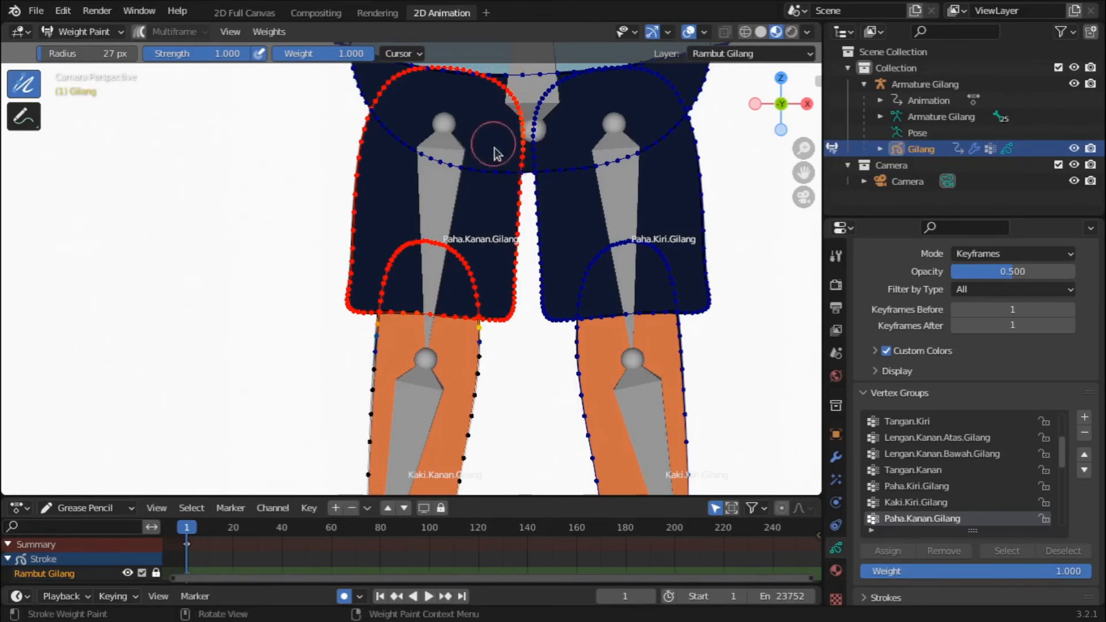
Activate the Kaki.Kanan.Gilang vertex group and paint the right lower leg and foot strokes at weight 1.000.
left_click(522, 367)
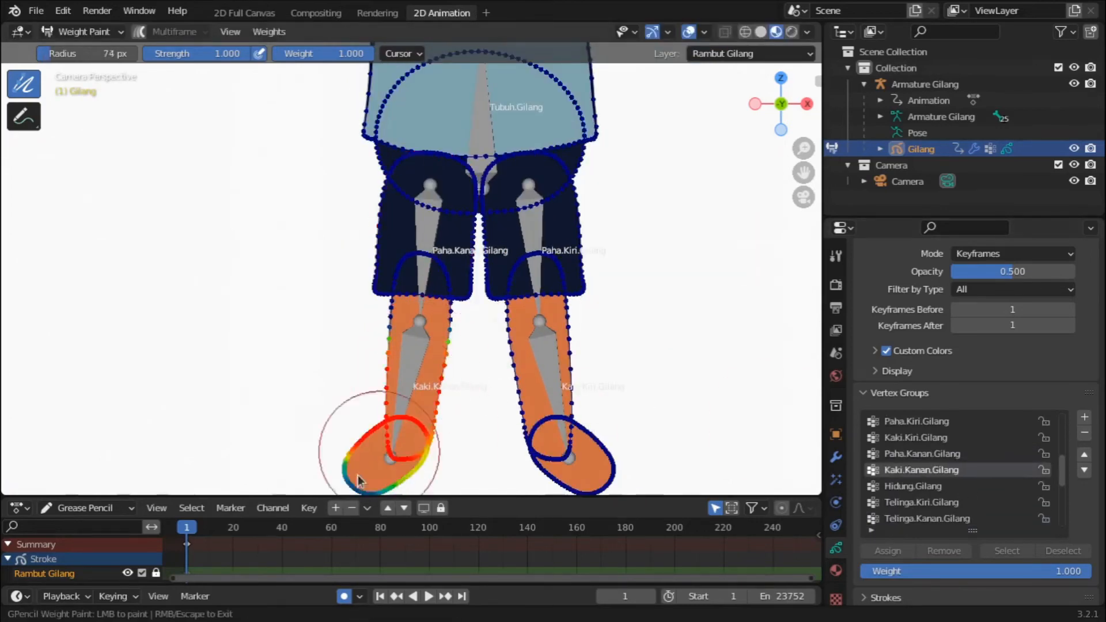
left_click_drag(383, 444, 408, 353)
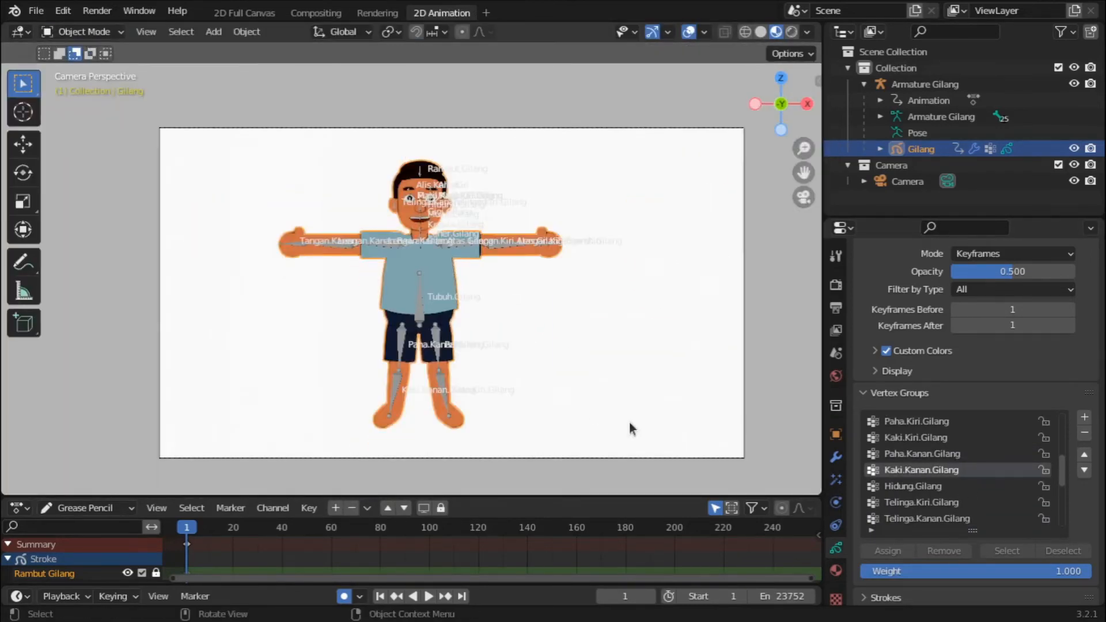
Put Armature Gilang into Pose Mode and turn off the display of its bone names.
scroll(375, 236, "up", 2)
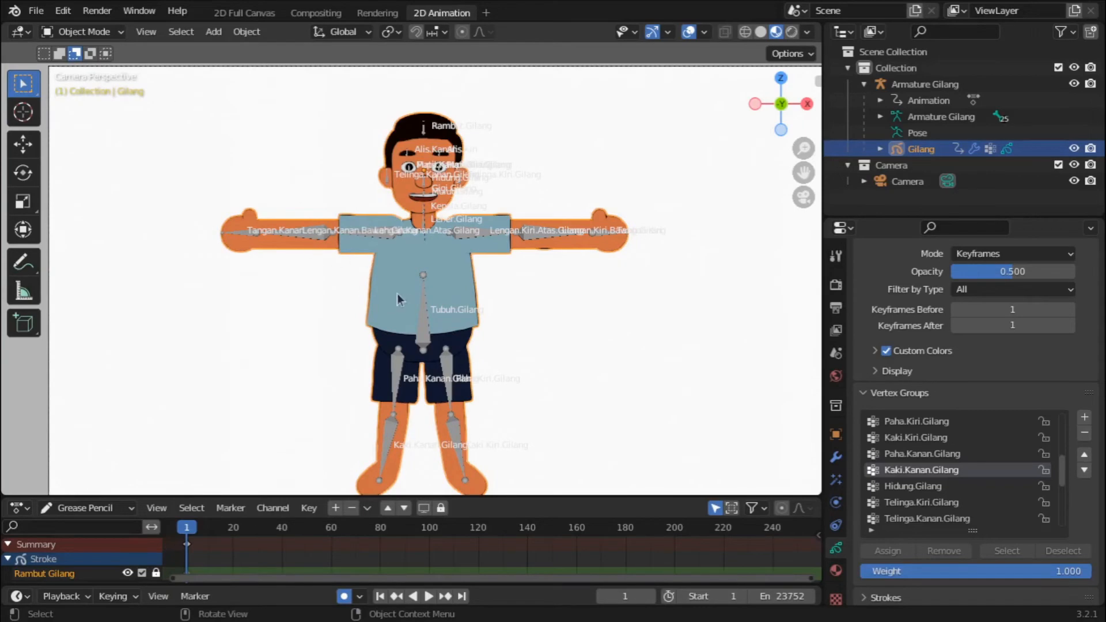
left_click(425, 333)
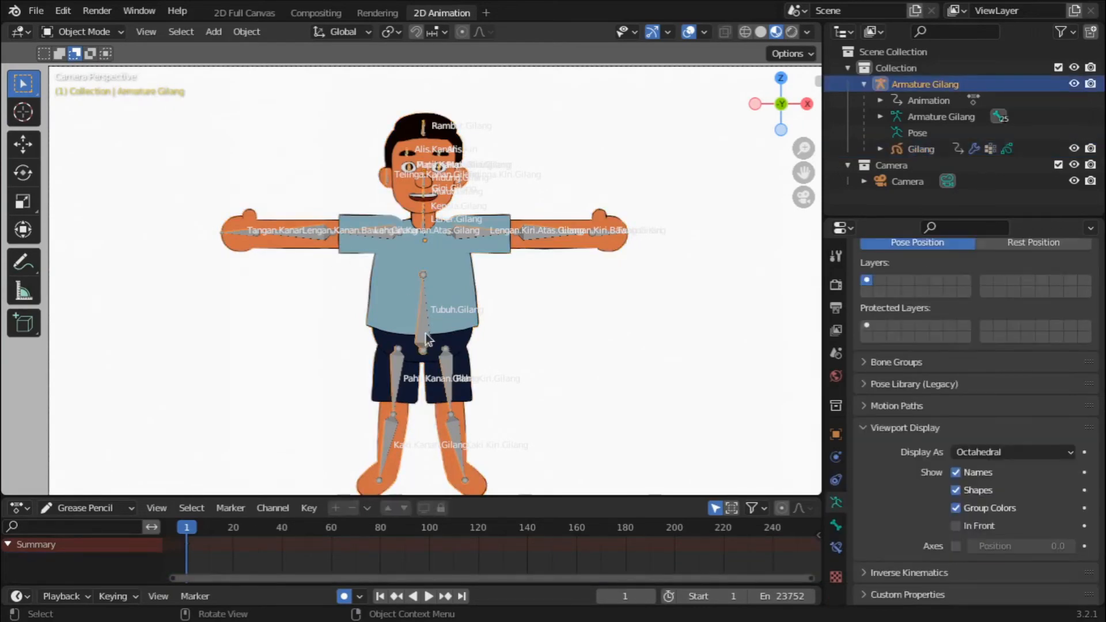
scroll(425, 333, "up", 4)
scroll(426, 333, "down", 6)
scroll(426, 333, "up", 1)
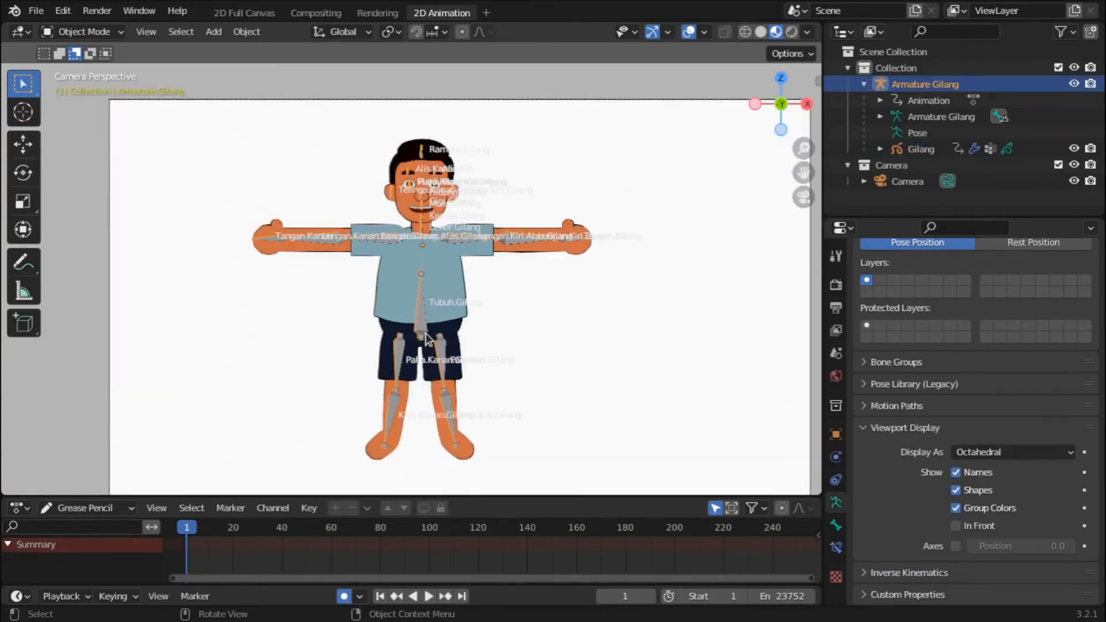
left_click(104, 31)
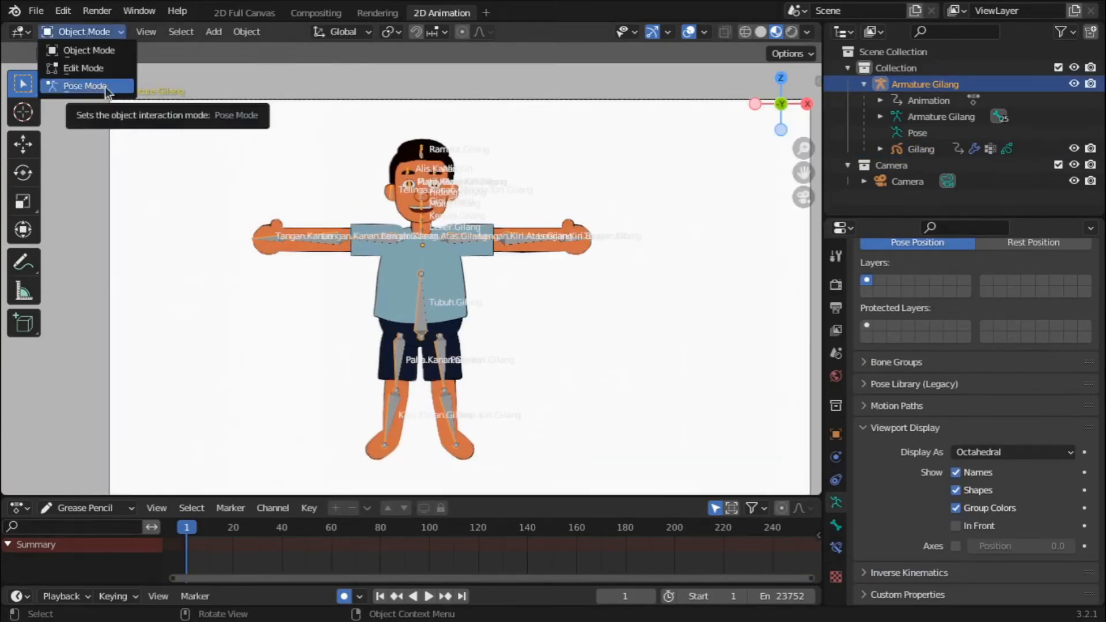
left_click(104, 87)
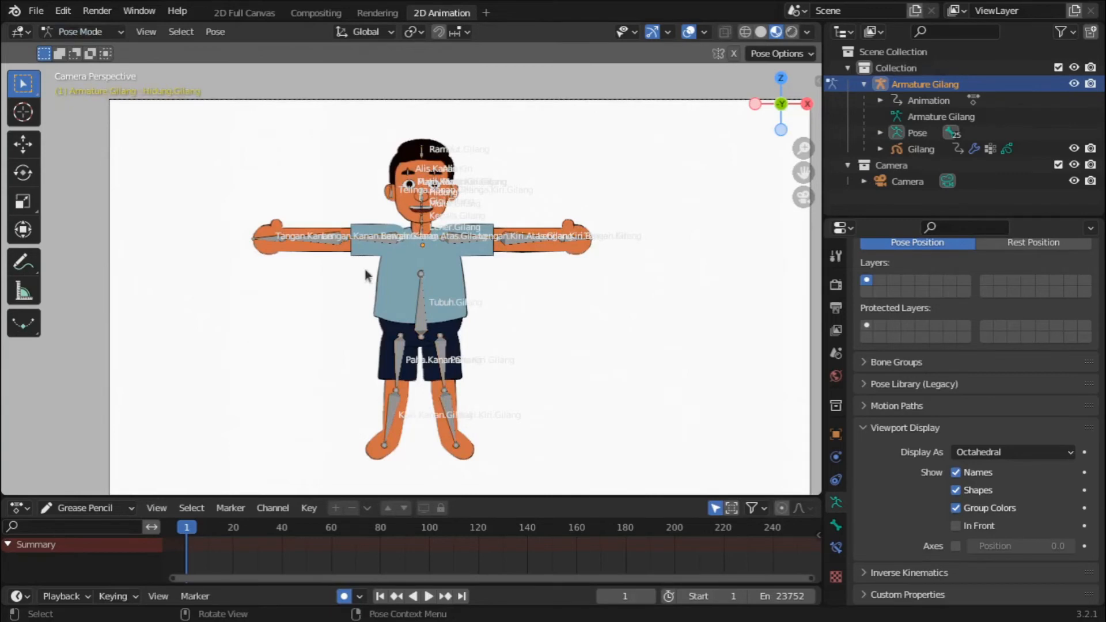
scroll(420, 351, "up", 3)
left_click(955, 474)
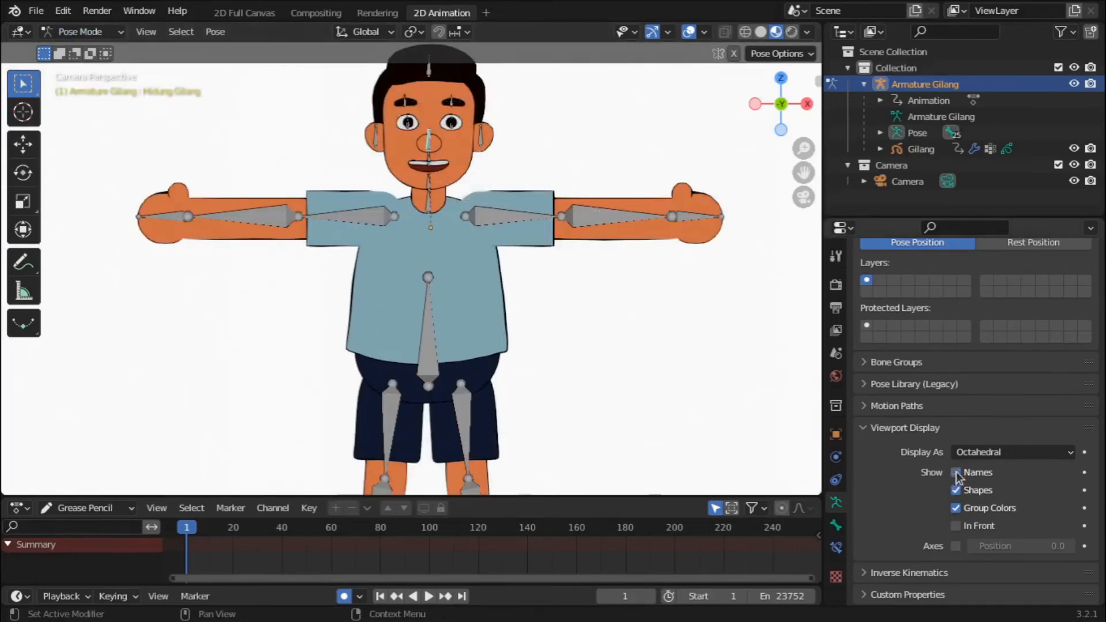
Test-rotate the left upper arm and forearm bones to check their deformation, cancelling each rotation.
left_click(504, 199)
key("r")
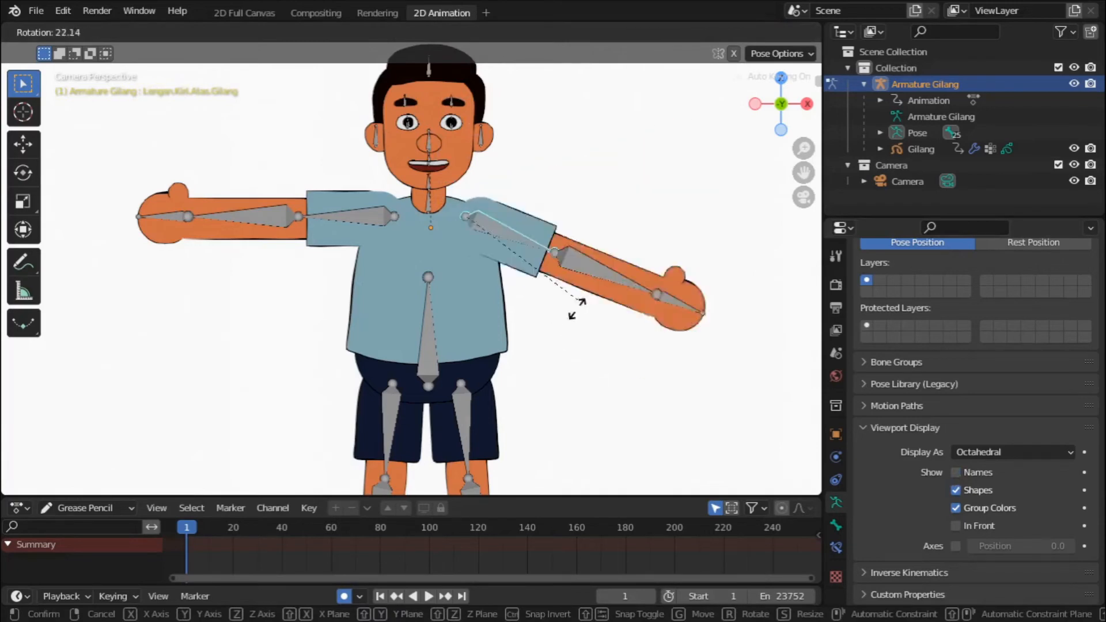
right_click(566, 352)
left_click(621, 224)
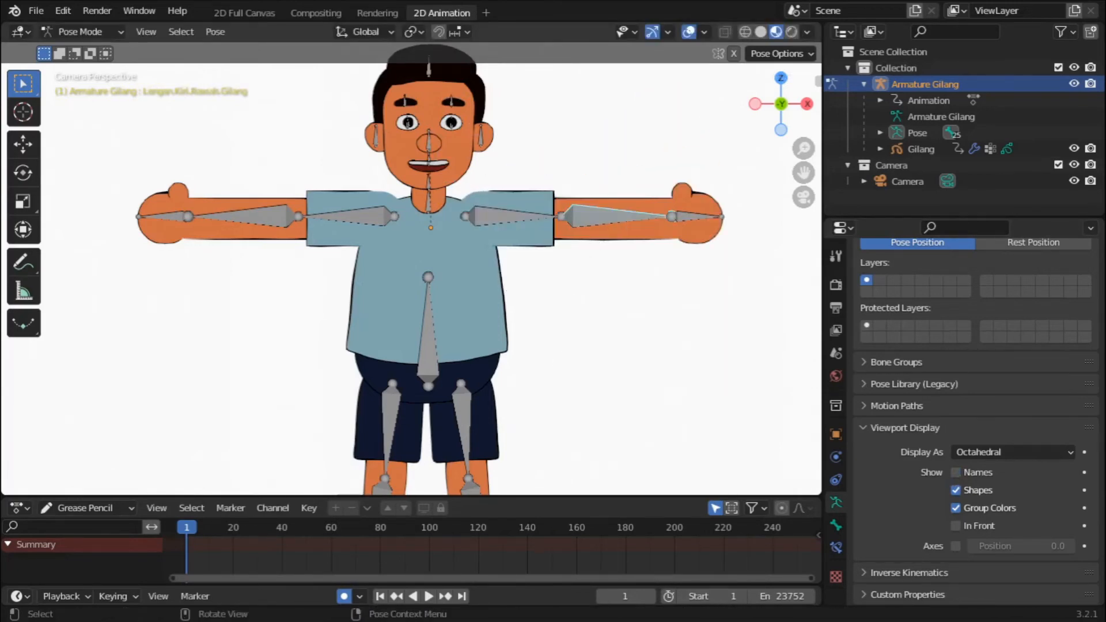
key("r")
right_click(630, 216)
left_click(691, 221)
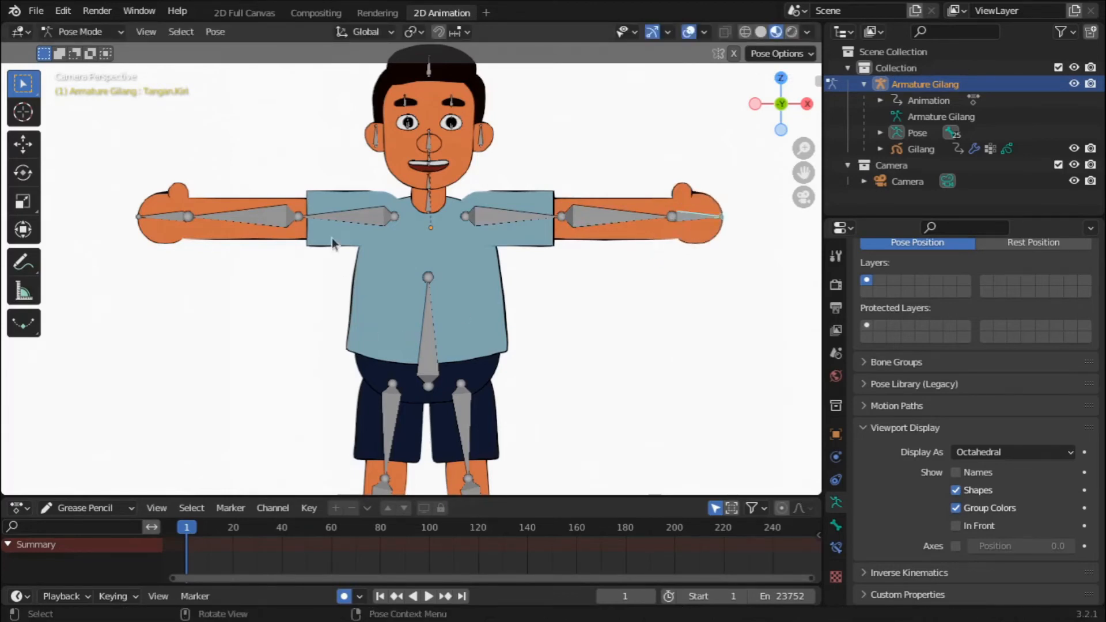
Test-rotate the thigh and lower leg bones of both legs, cancelling each rotation.
left_click(386, 397)
key("r")
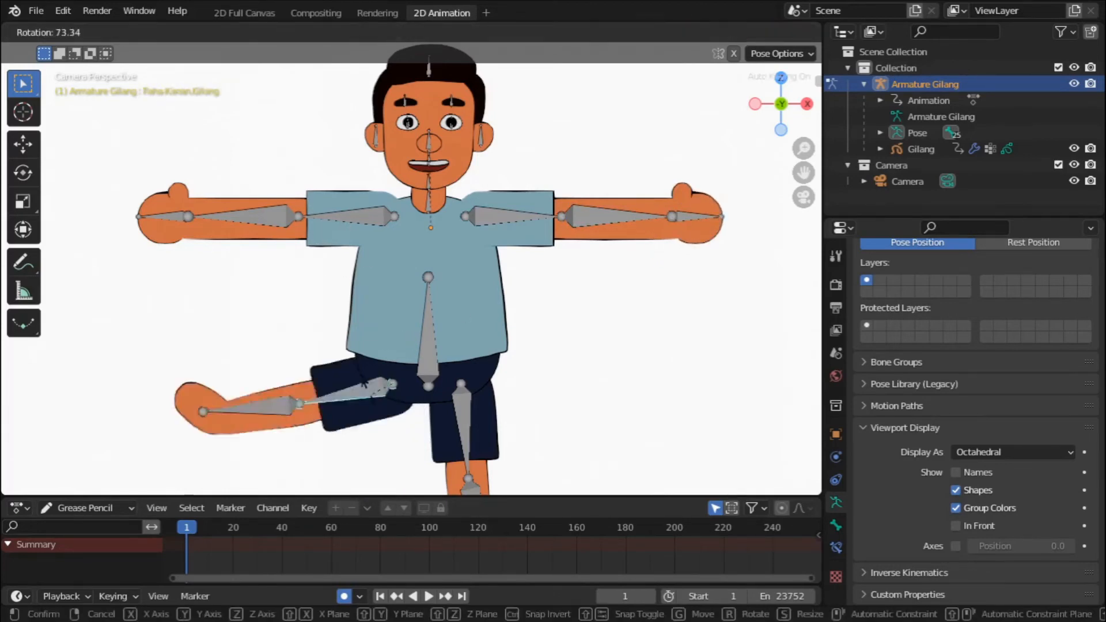
right_click(367, 405)
scroll(367, 404, "down", 2)
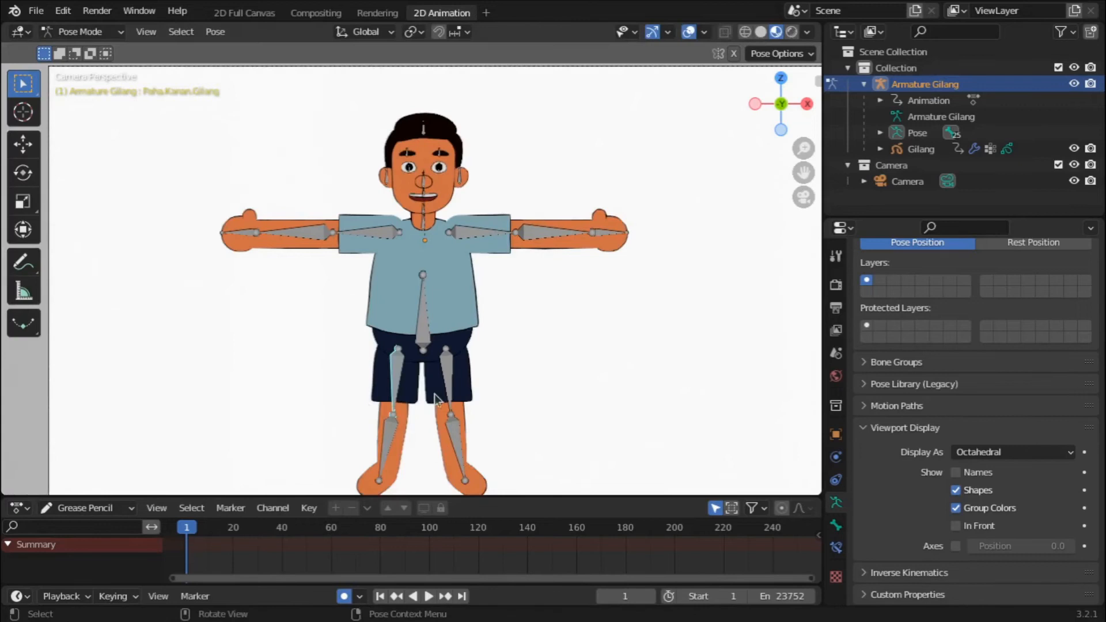
left_click(386, 449)
key("r")
right_click(368, 424)
key("r")
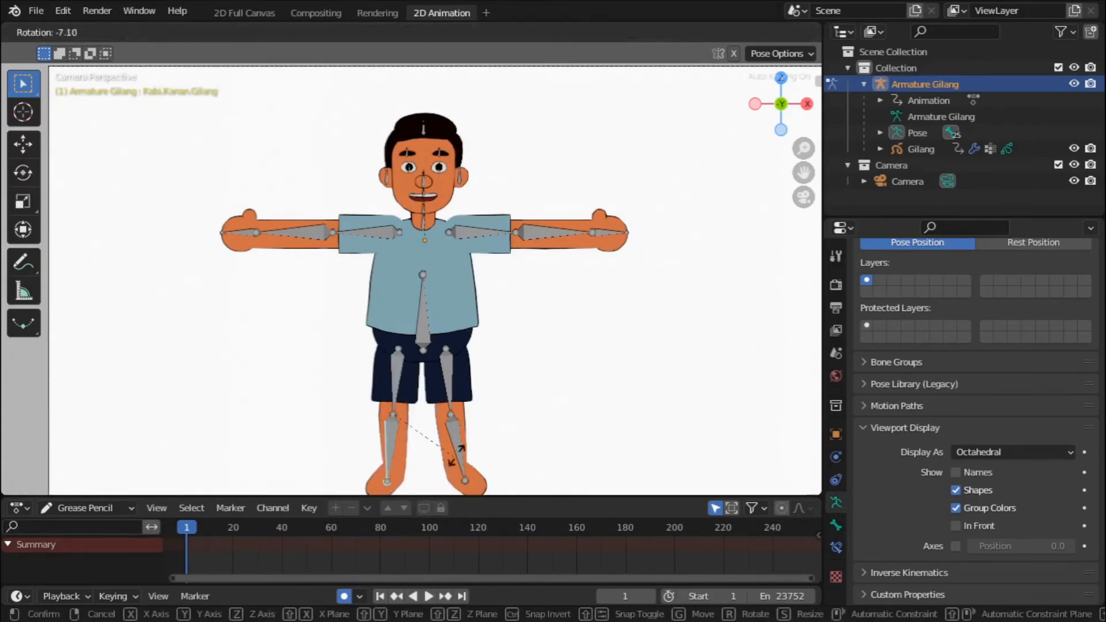
right_click(472, 411)
left_click(451, 444)
key("r")
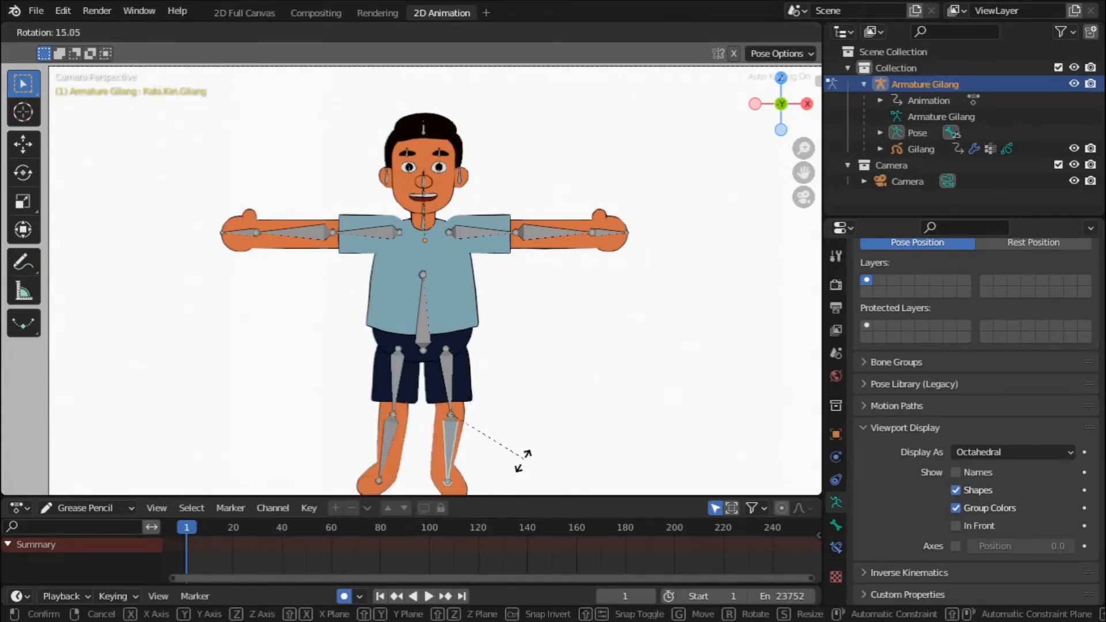
right_click(510, 480)
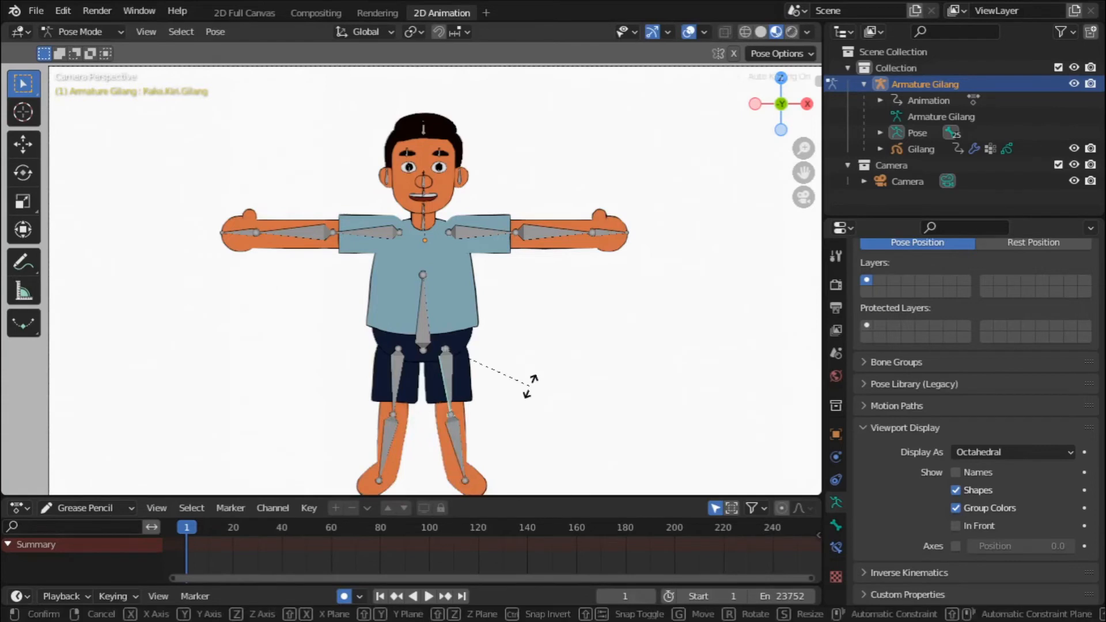
Test-rotate the Tubuh.Gilang body bone to check whether the arms follow the torso, cancelling the rotation.
scroll(424, 326, "up", 2)
left_click(424, 327)
key("r")
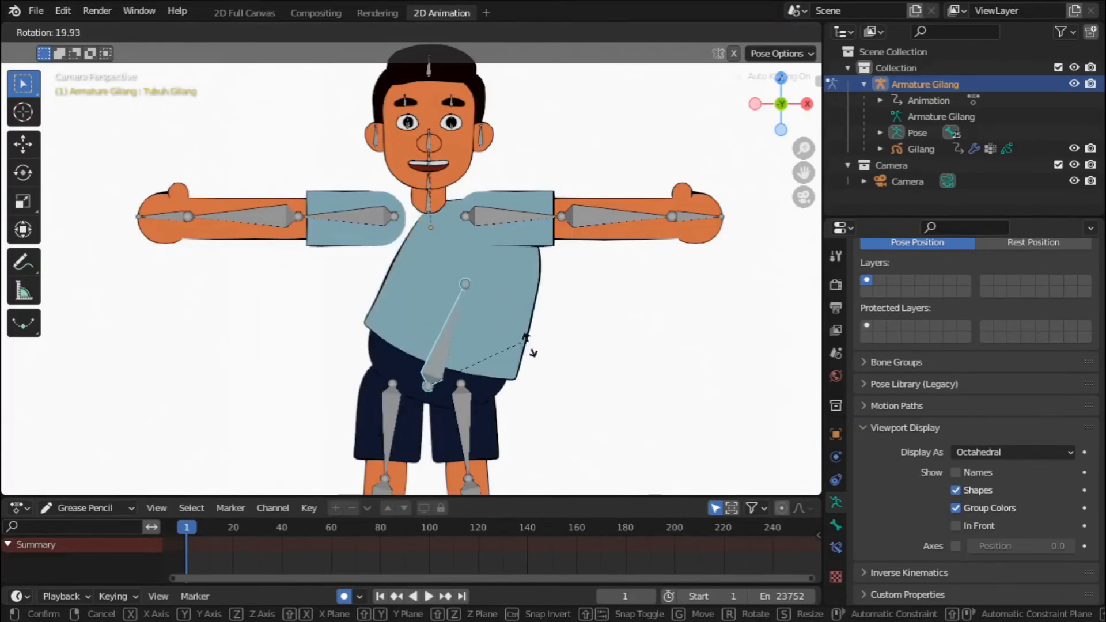
right_click(526, 349)
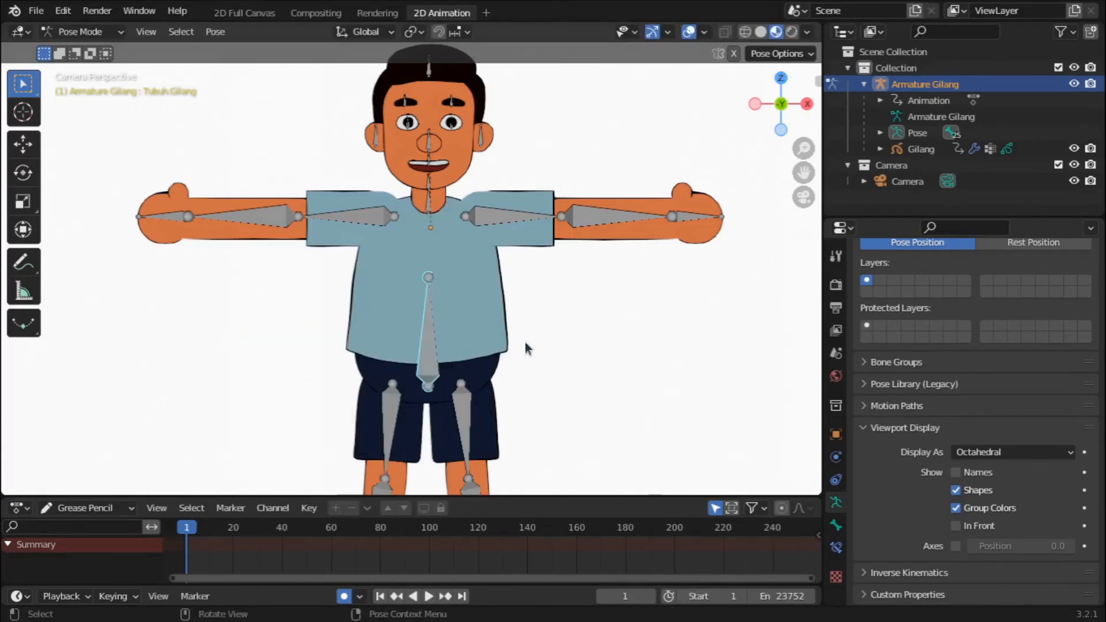
left_click(500, 216)
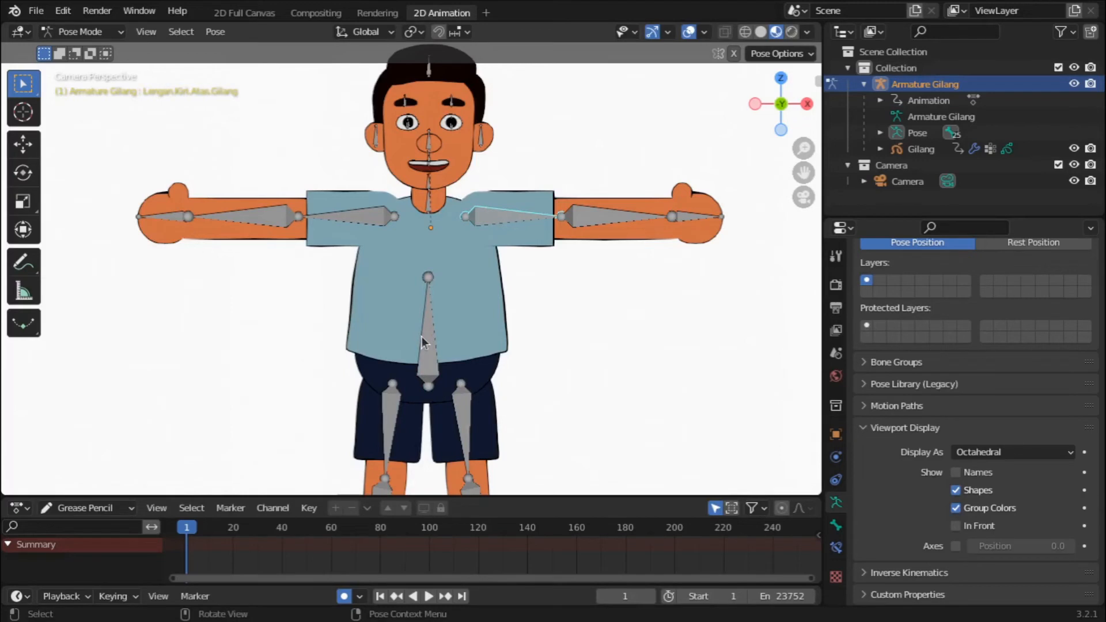
In the armature's Edit Mode, parent the Lengan.Kiri.Atas.Gilang bone to the Tubuh.Gilang bone with Keep Offset.
left_click(119, 34)
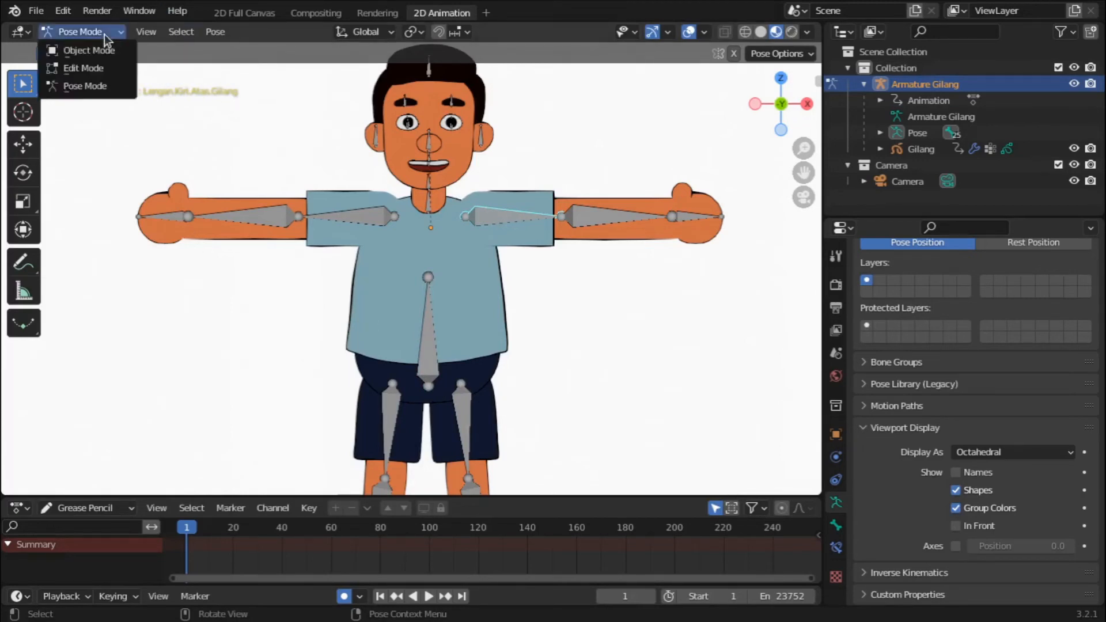
left_click(91, 70)
left_click(432, 344)
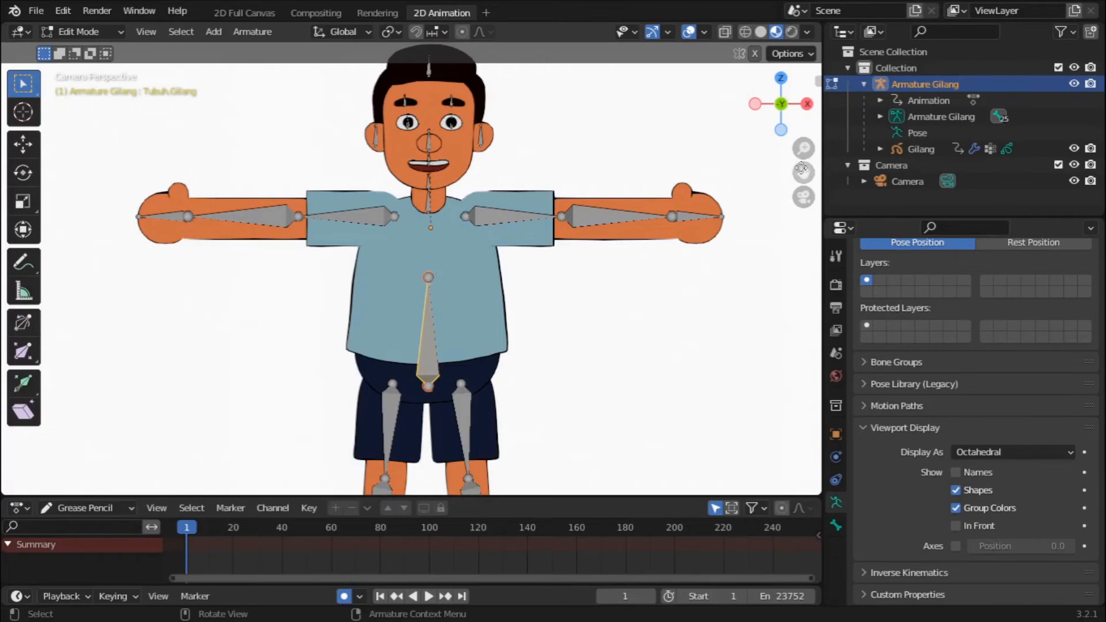
scroll(513, 288, "up", 3)
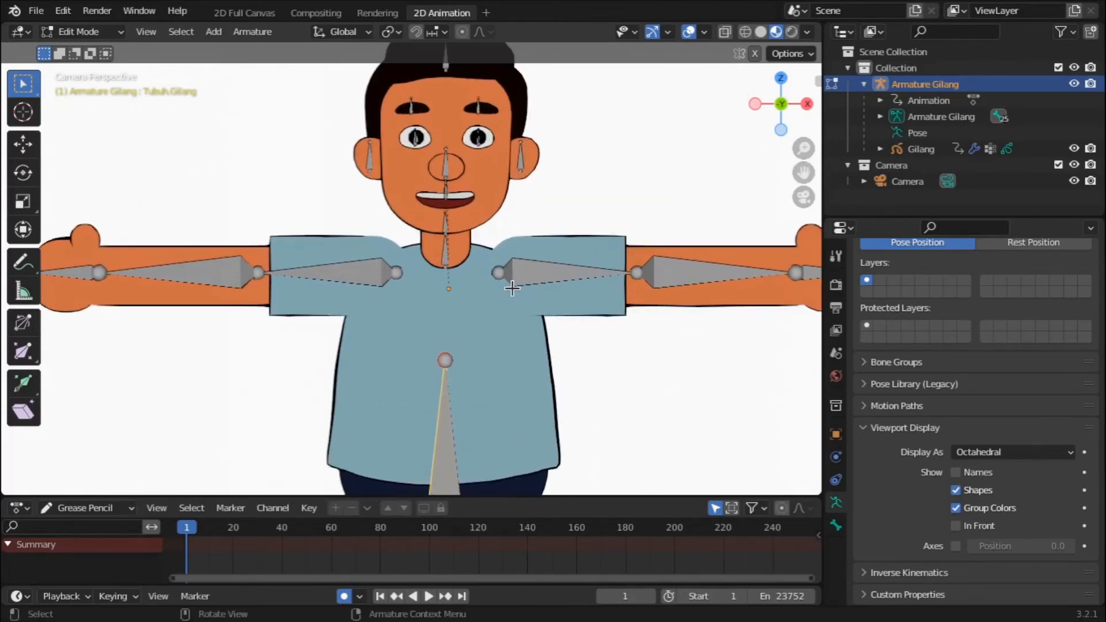
left_click_drag(804, 162, 806, 170)
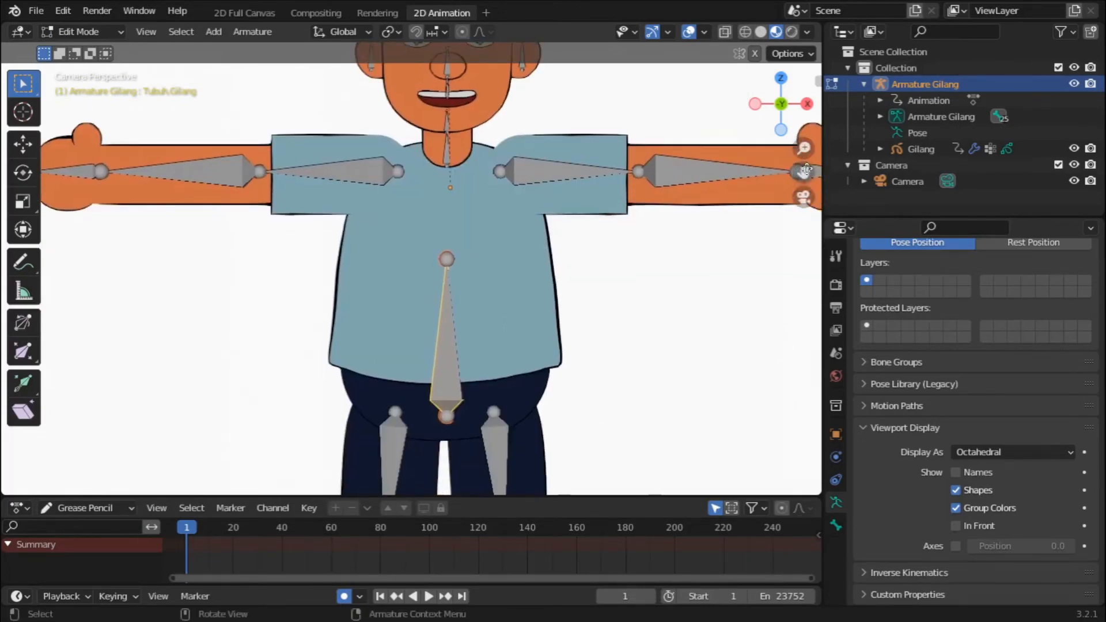
left_click(538, 168)
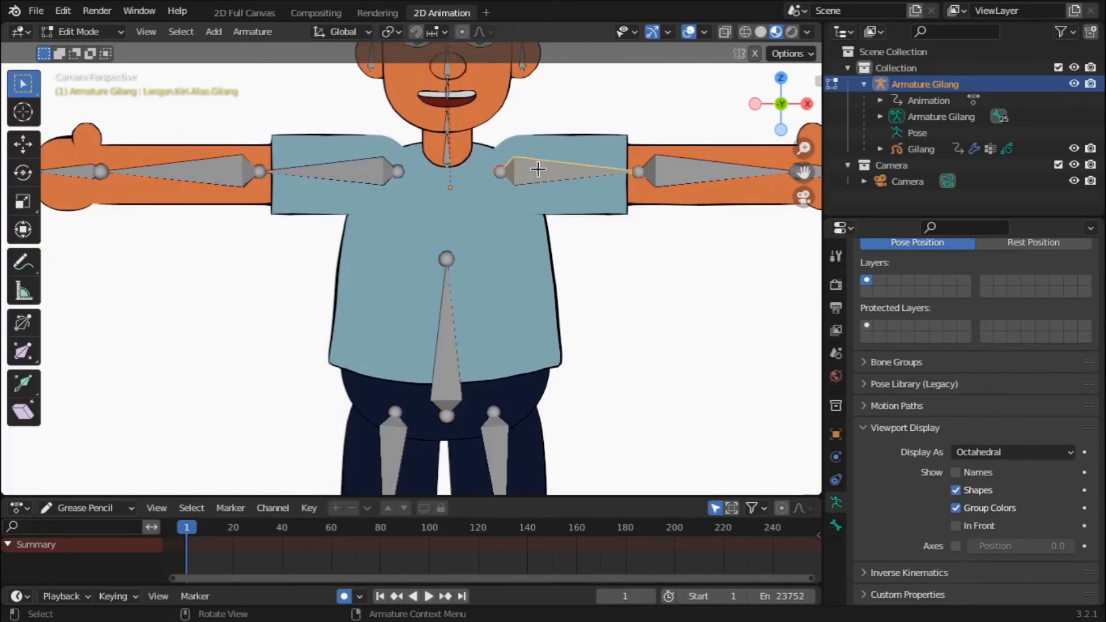
left_click(440, 369)
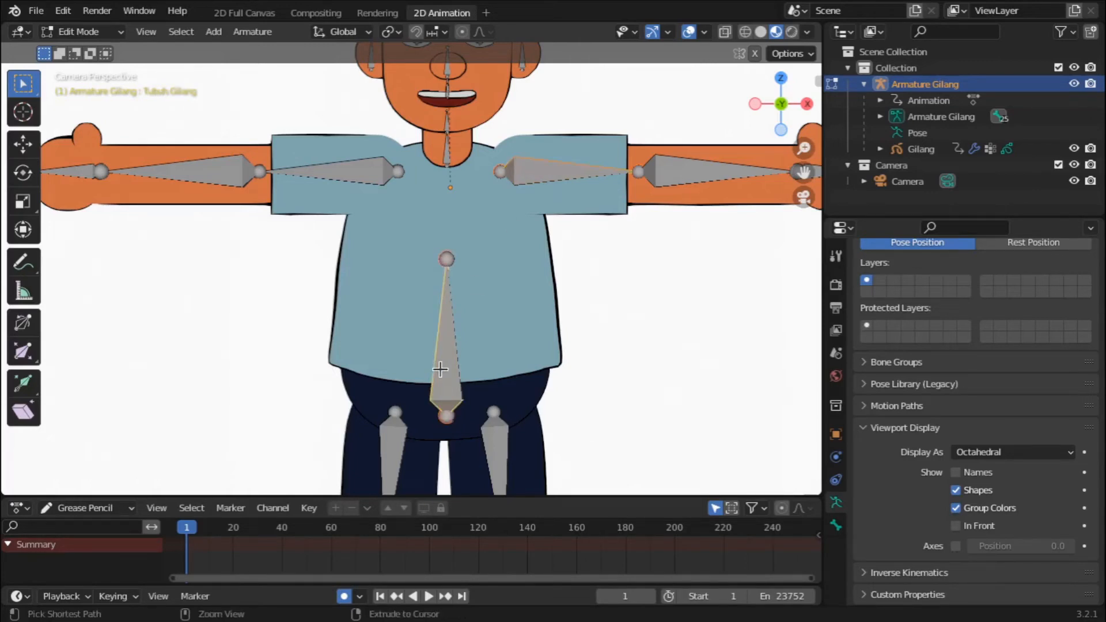
key("ctrl+p")
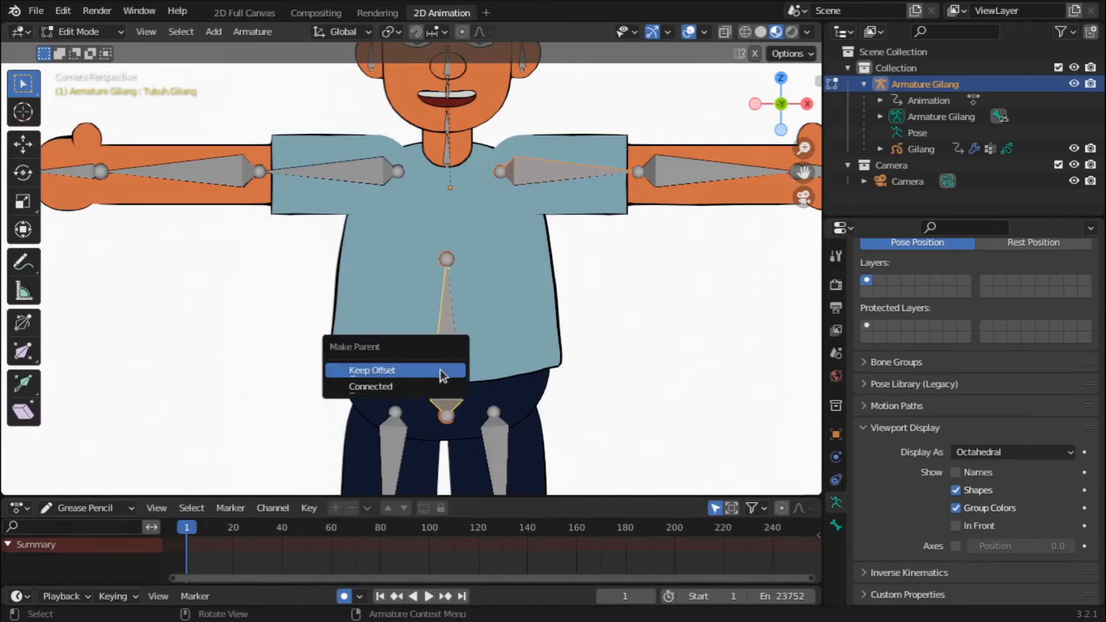
left_click(442, 376)
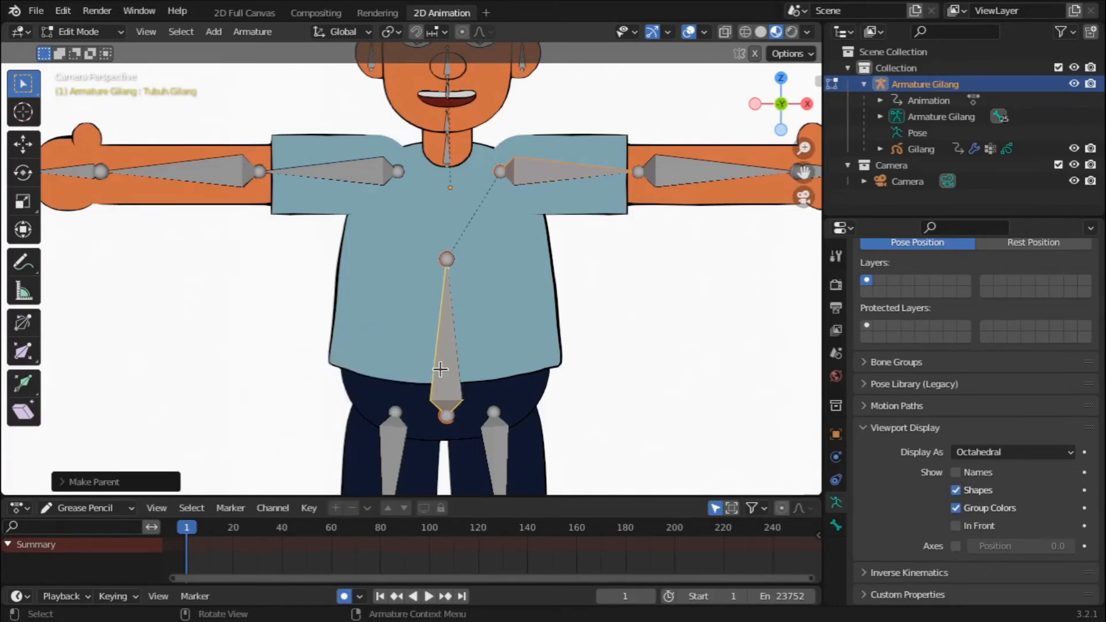
Parent the Lengan.Kanan.Atas.Gilang upper arm bone to the Tubuh.Gilang body bone with Keep Offset.
left_click(376, 166)
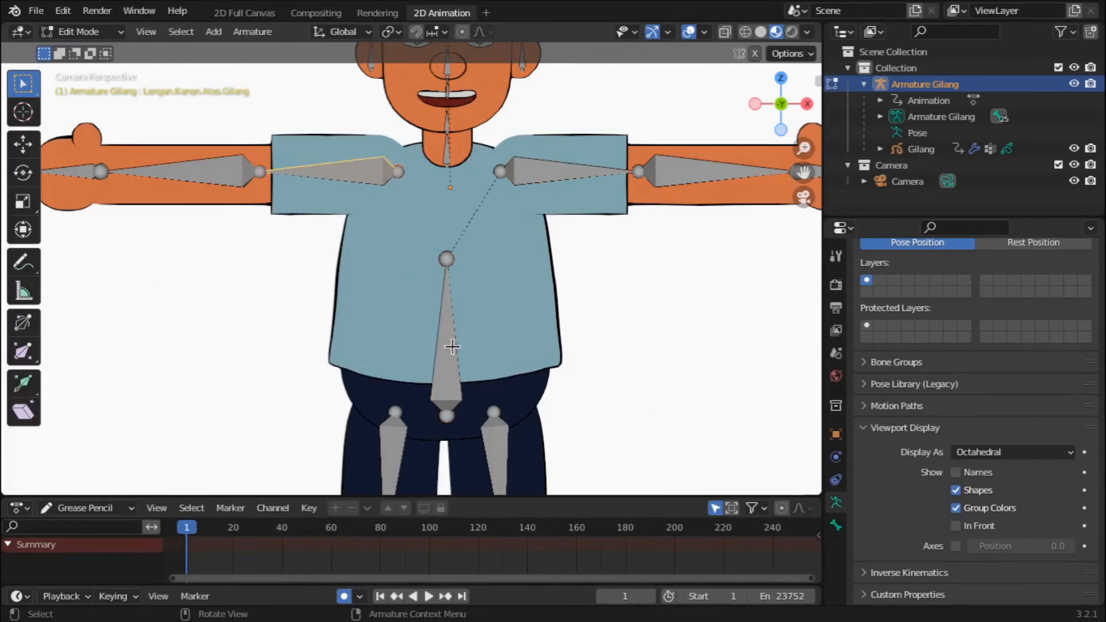
left_click(453, 346, "shift")
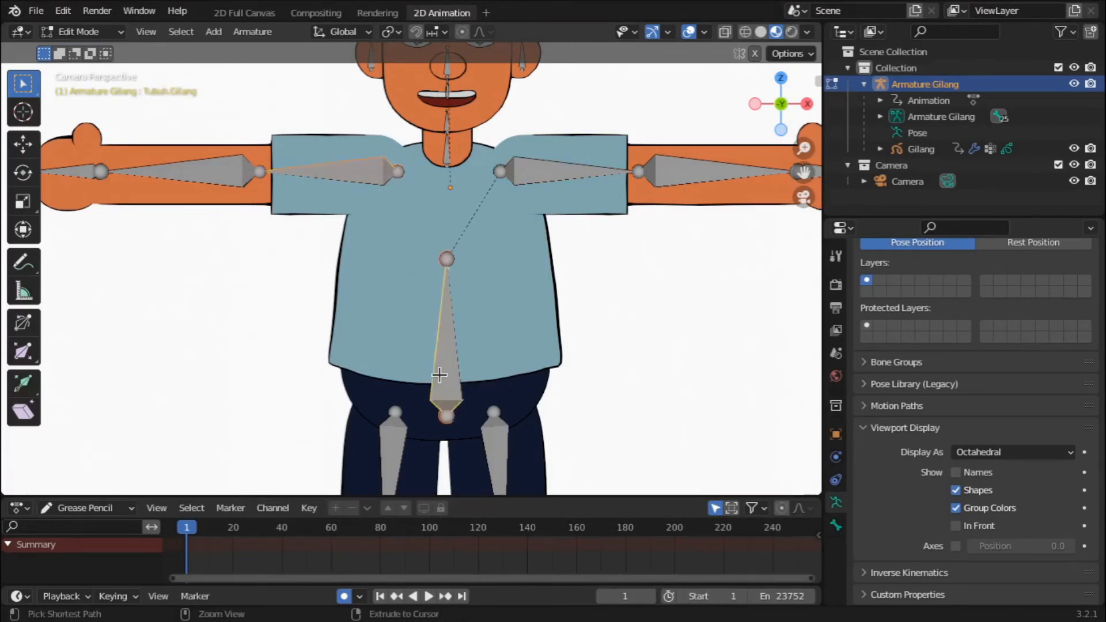
key("ctrl+p")
left_click(442, 377)
scroll(439, 375, "down", 4)
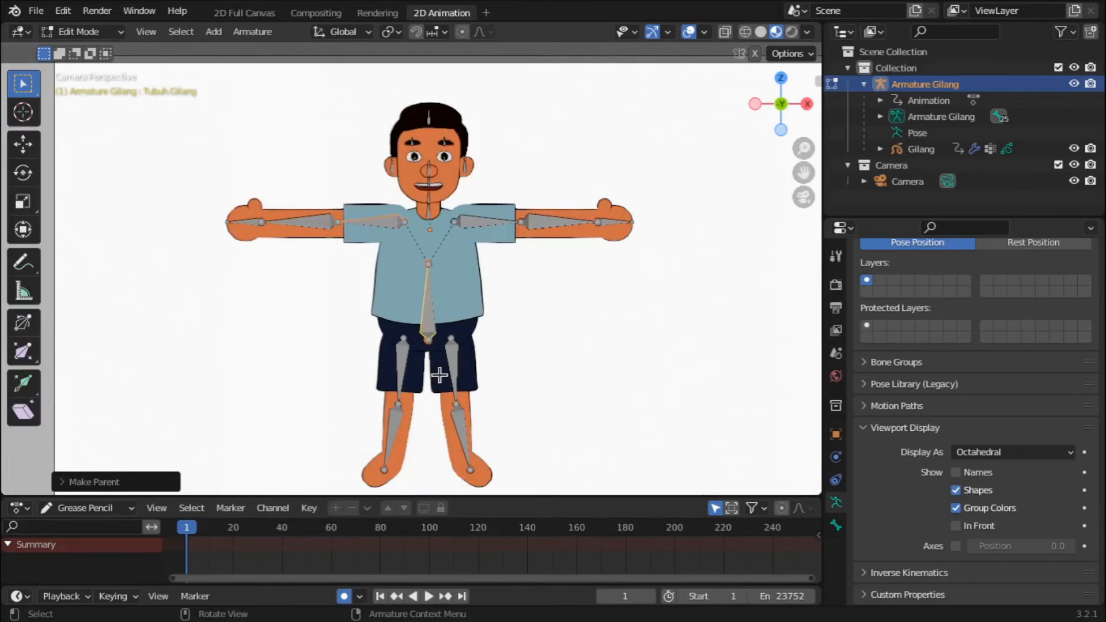
Parent the Paha.Kiri.Gilang thigh bone to the Tubuh.Gilang body bone with Keep Offset.
left_click(450, 378)
scroll(450, 378, "up", 3)
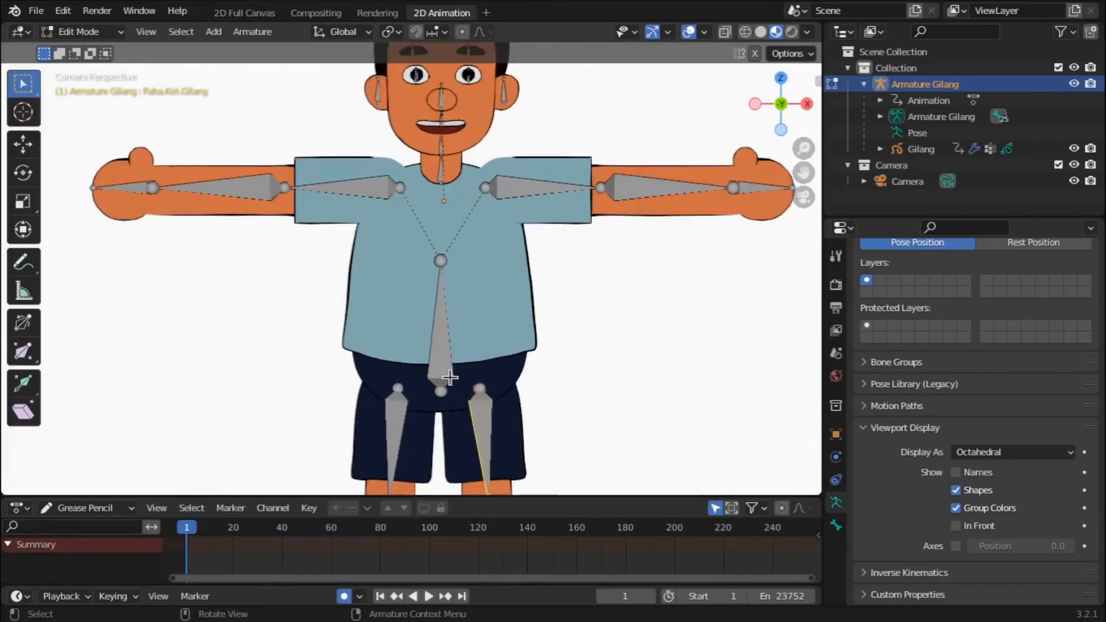
middle_click_drag(601, 359, 635, 222, "shift")
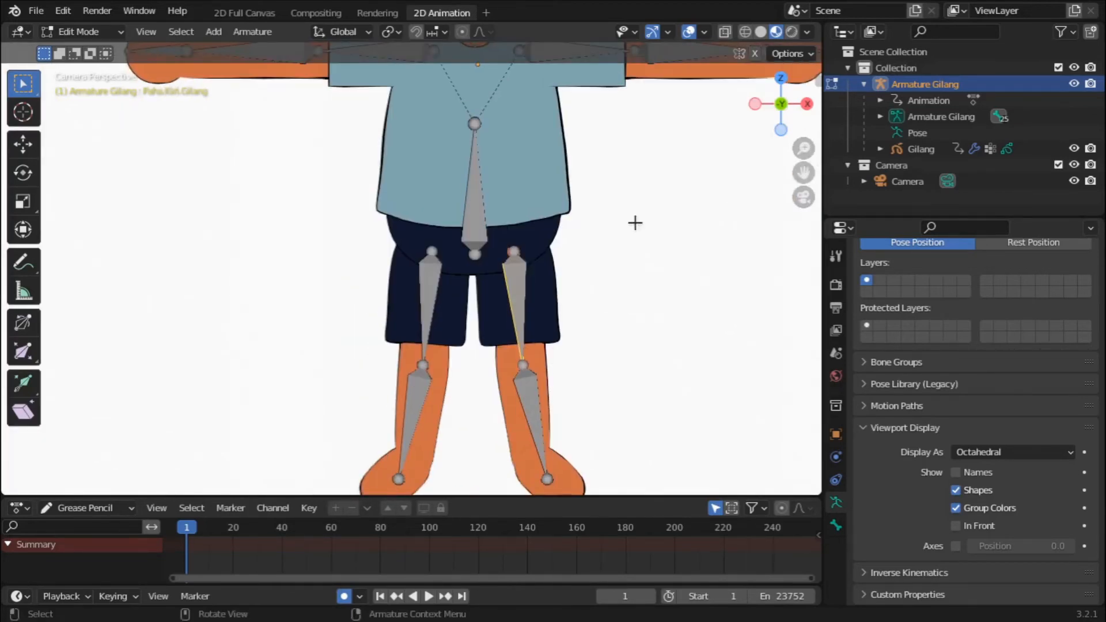
left_click(482, 222, "shift")
key("ctrl+p")
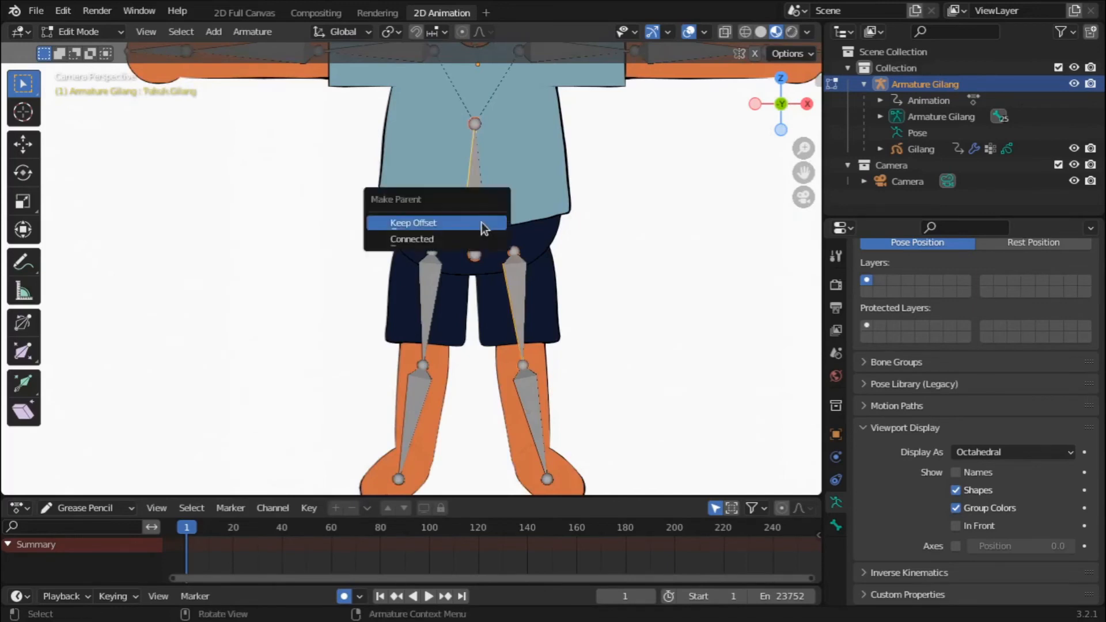
left_click(482, 222)
Parent the Paha.Kanan.Gilang thigh bone to the Tubuh.Gilang body bone with Keep Offset.
left_click(419, 317)
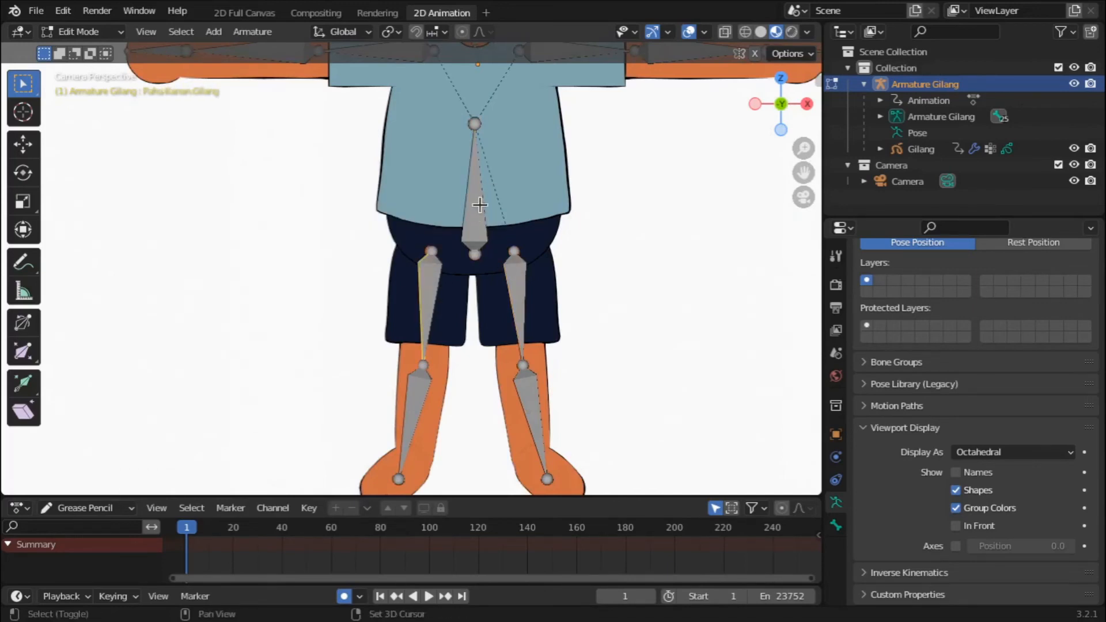
left_click(480, 211, "shift")
key("ctrl+p")
left_click(479, 205)
Parent the neck bone to the Tubuh.Gilang body bone with Keep Offset.
scroll(481, 230, "up", 6, "shift")
left_click(482, 229)
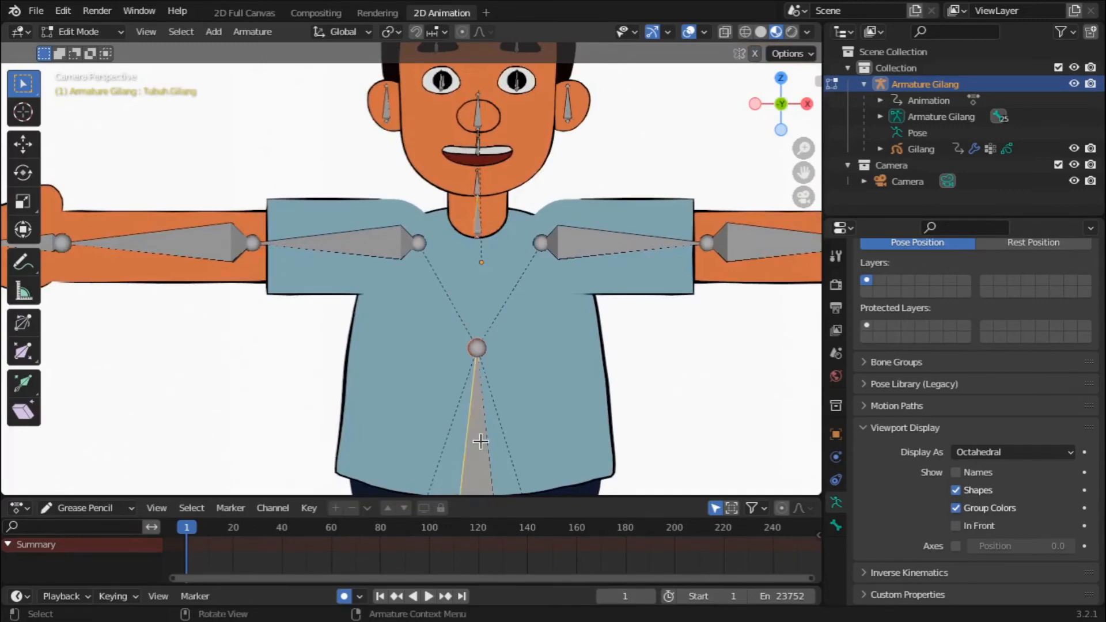
key("ctrl+p")
left_click(480, 439)
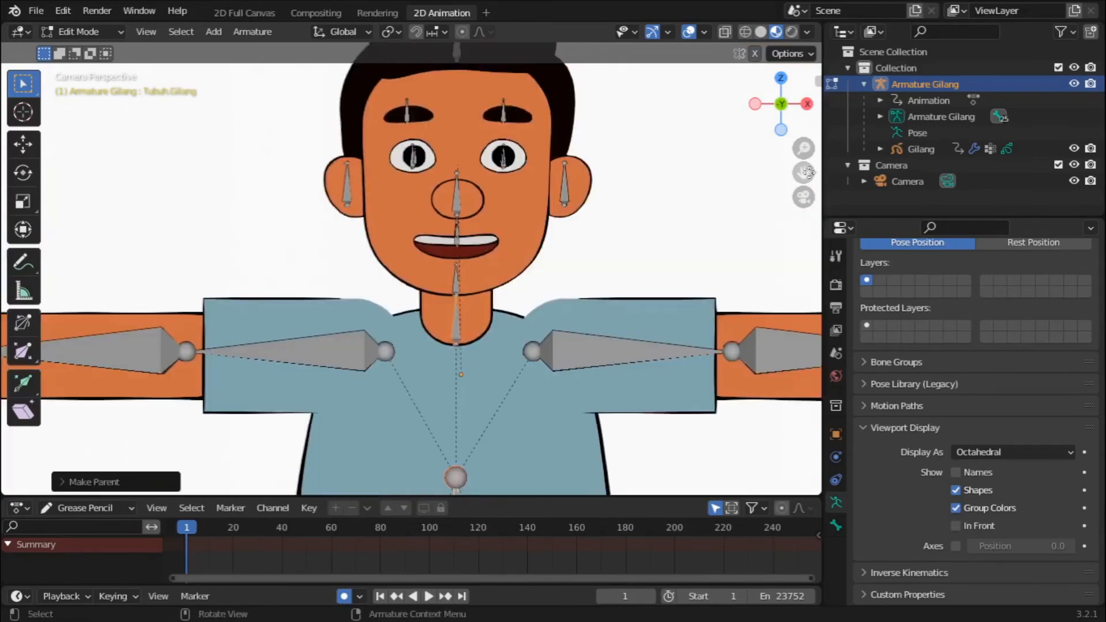
Parent the Telinga.Kiri.Gilang ear bone to the Kepala.Gilang head bone with Keep Offset.
left_click_drag(809, 173, 795, 270)
scroll(580, 298, "up", 3)
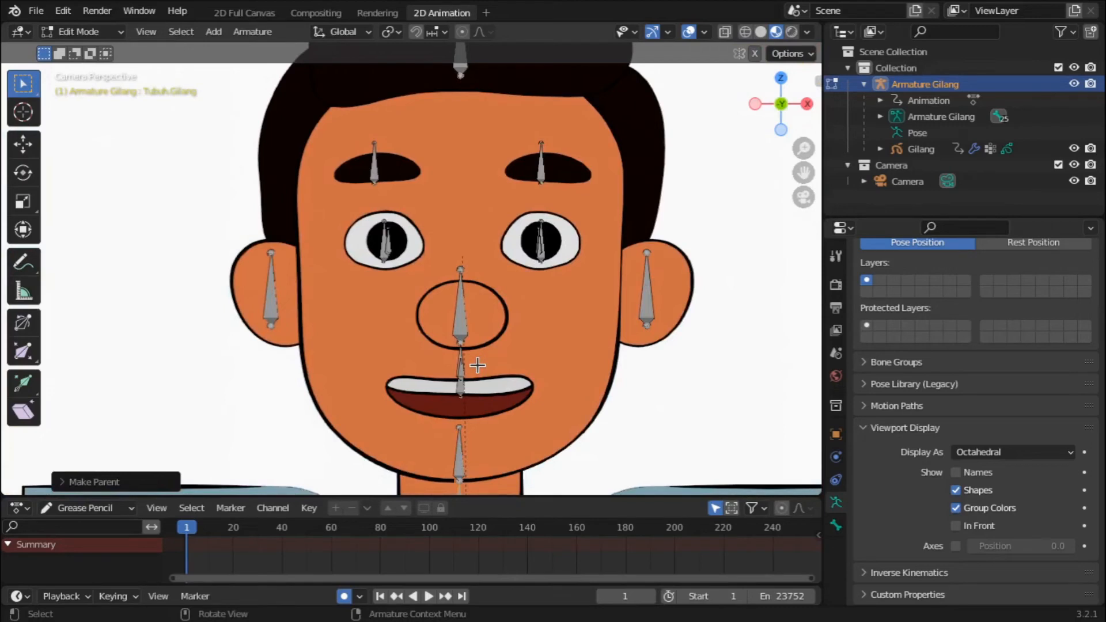
left_click(459, 459)
scroll(459, 459, "up", 1)
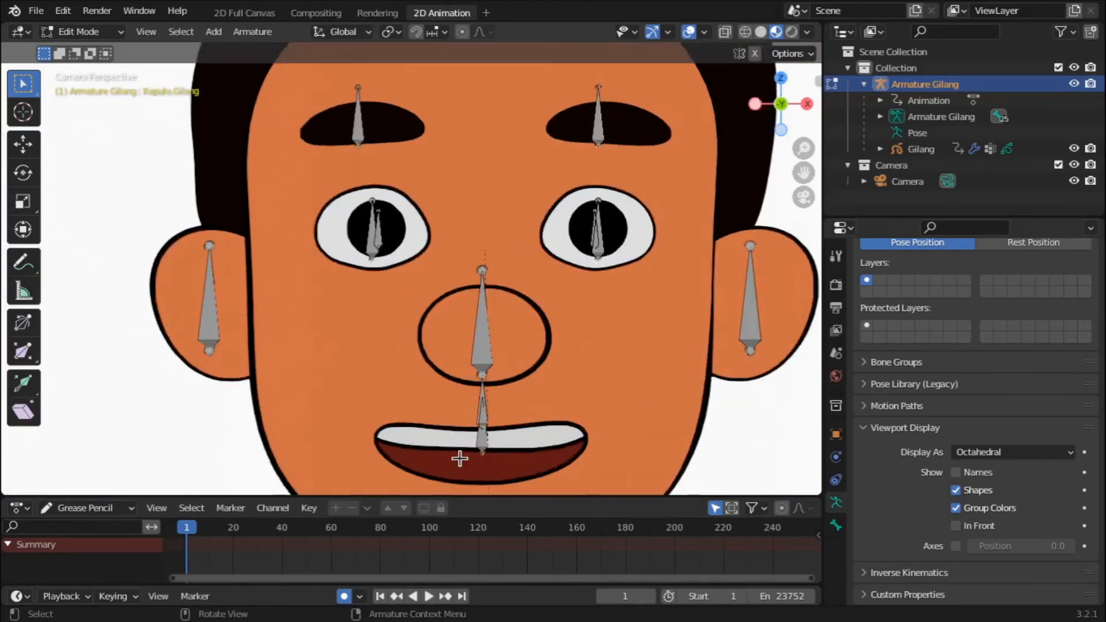
scroll(459, 459, "down", 2)
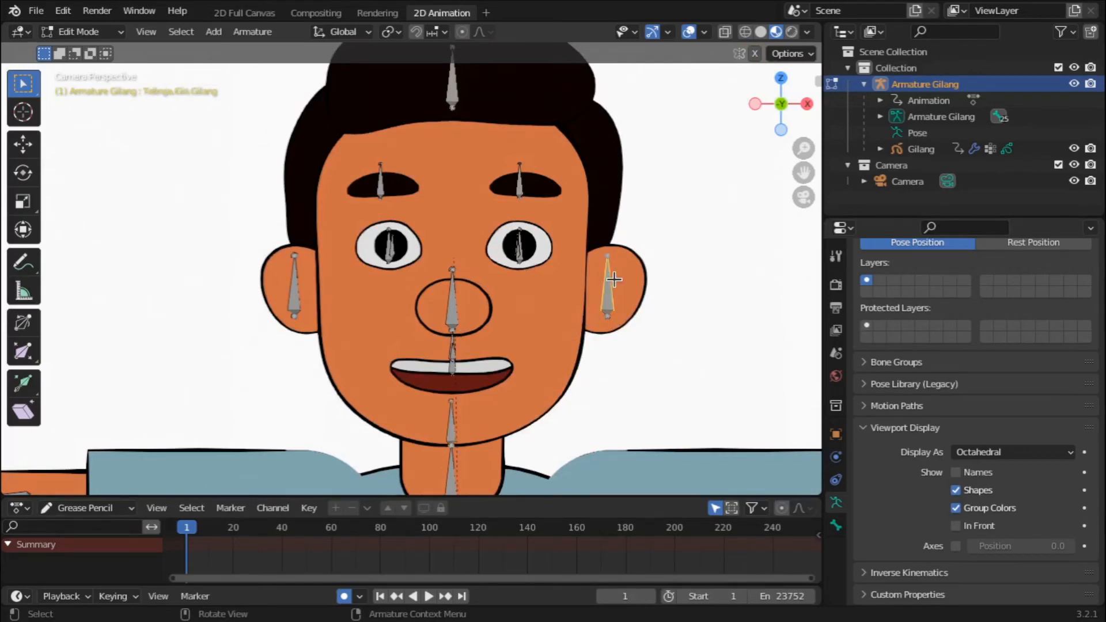
left_click(450, 427)
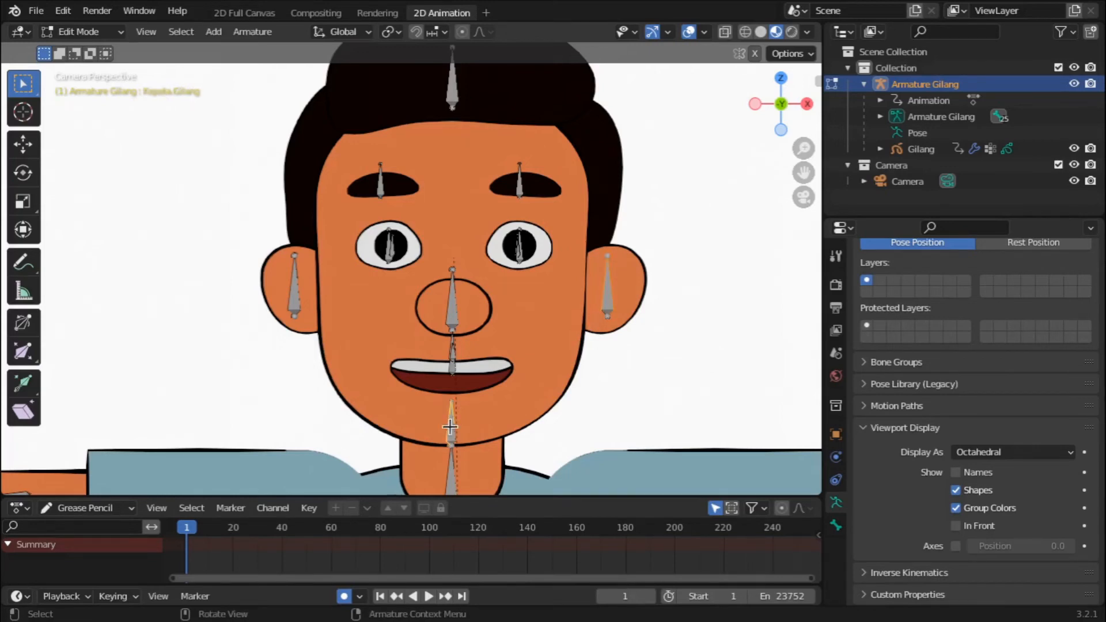
key("ctrl+p")
left_click(450, 426)
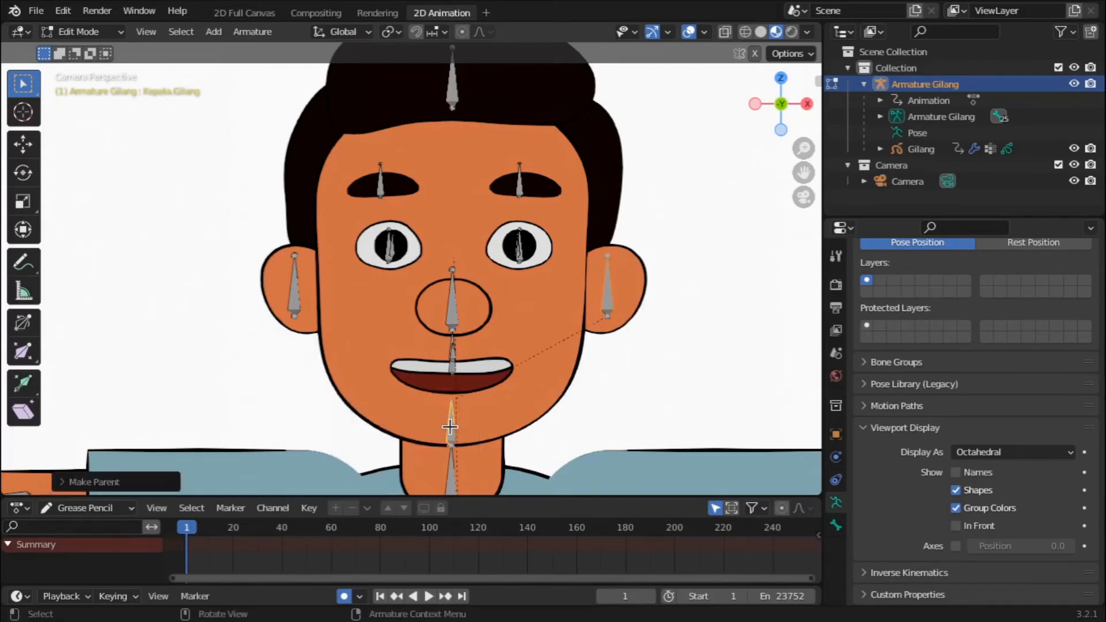
Parent the character's right ear bone to the Kepala.Gilang head bone with Keep Offset.
left_click(293, 283)
left_click(450, 431, "shift")
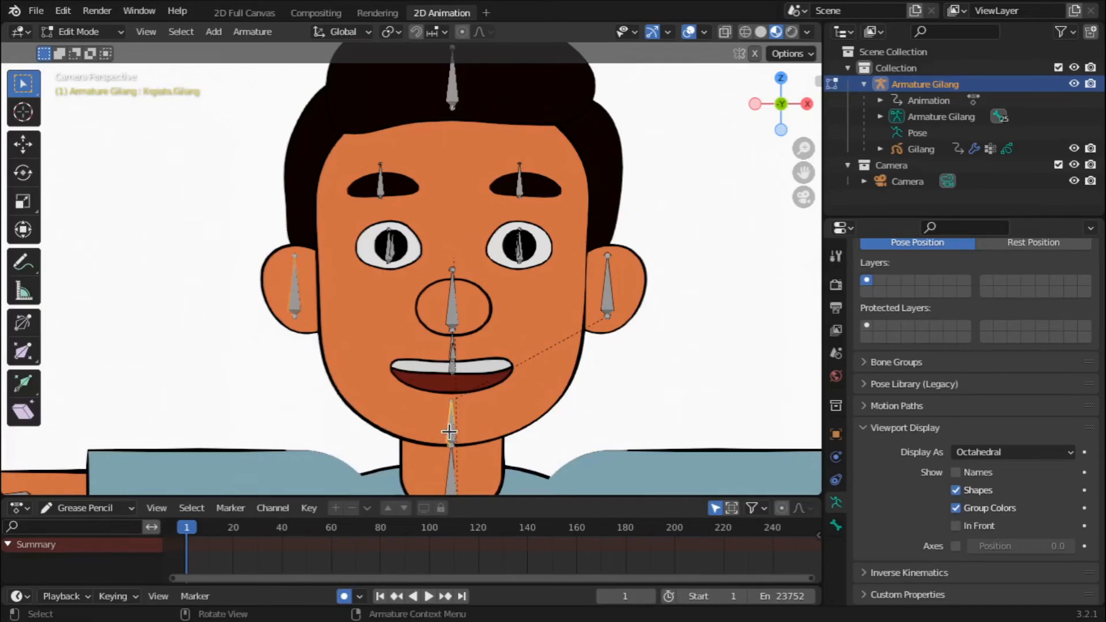
key("ctrl+p")
left_click(450, 432)
Parent the mouth and nose bones to the Kepala.Gilang head bone, keeping their offset.
scroll(766, 194, "up", 3)
scroll(766, 193, "down", 3)
left_click(465, 382, "shift")
key("ctrl+p")
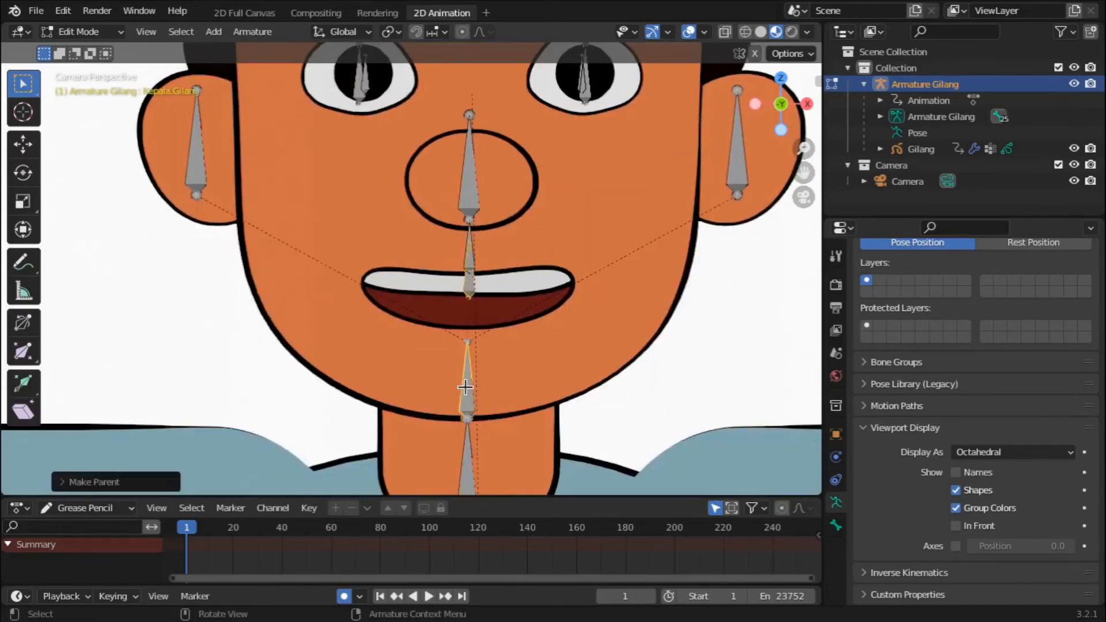
left_click(511, 210)
left_click(509, 423, "shift")
key("ctrl+p")
left_click(461, 208)
key("ctrl+p")
Parent the Pupil.Kanan.Gilang pupil bone to the Mata.Kanan.Gilang eye bone with Keep Offset.
scroll(471, 211, "up", 7)
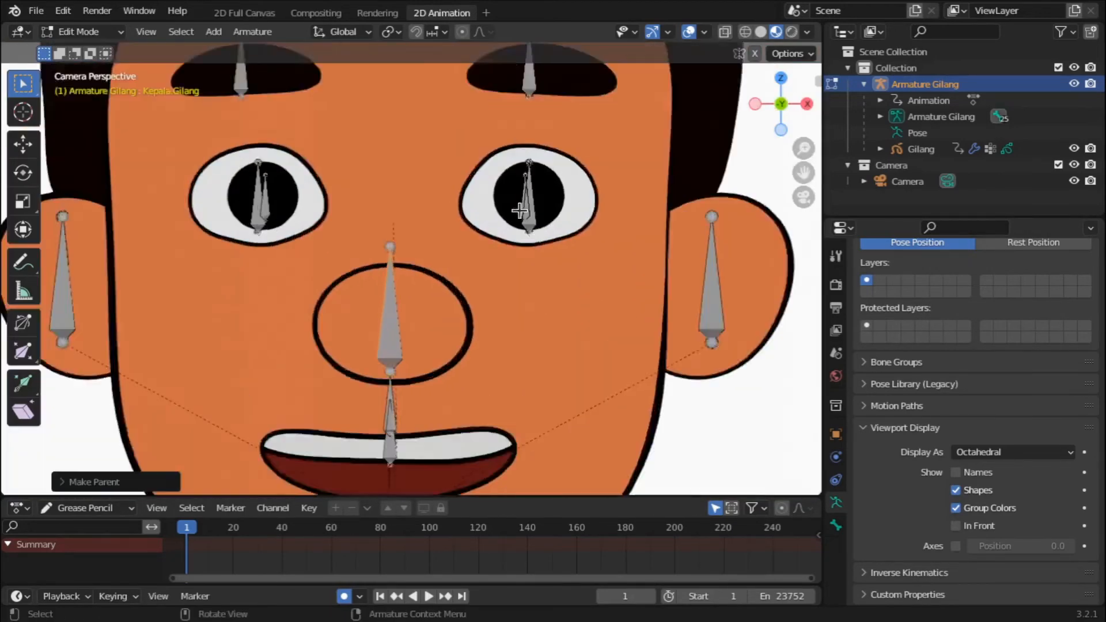
left_click(201, 173)
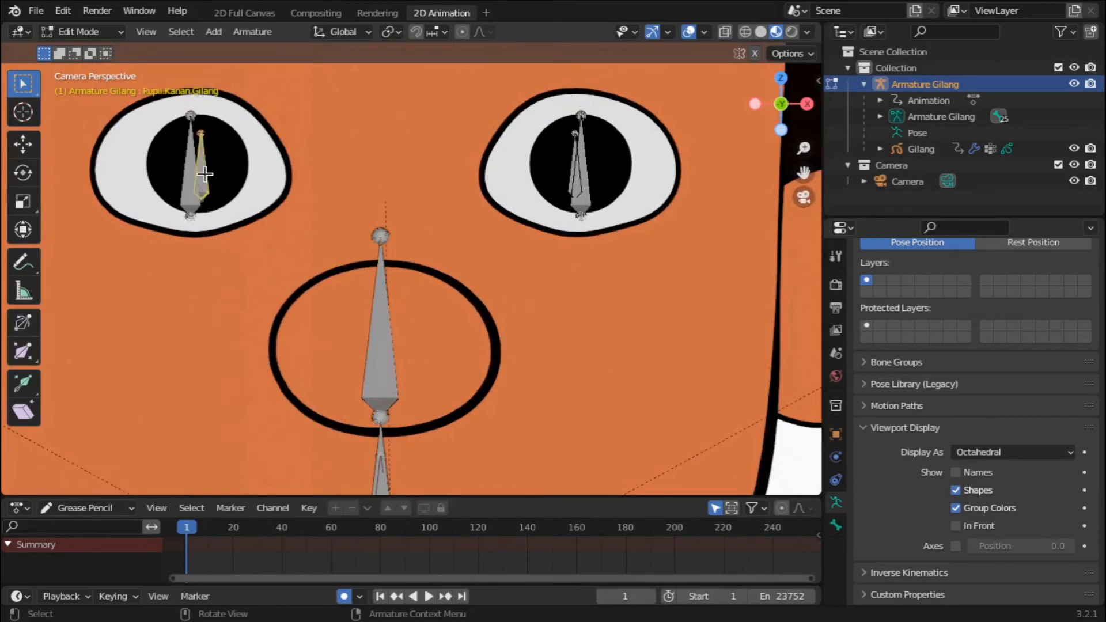
left_click(187, 193, "shift")
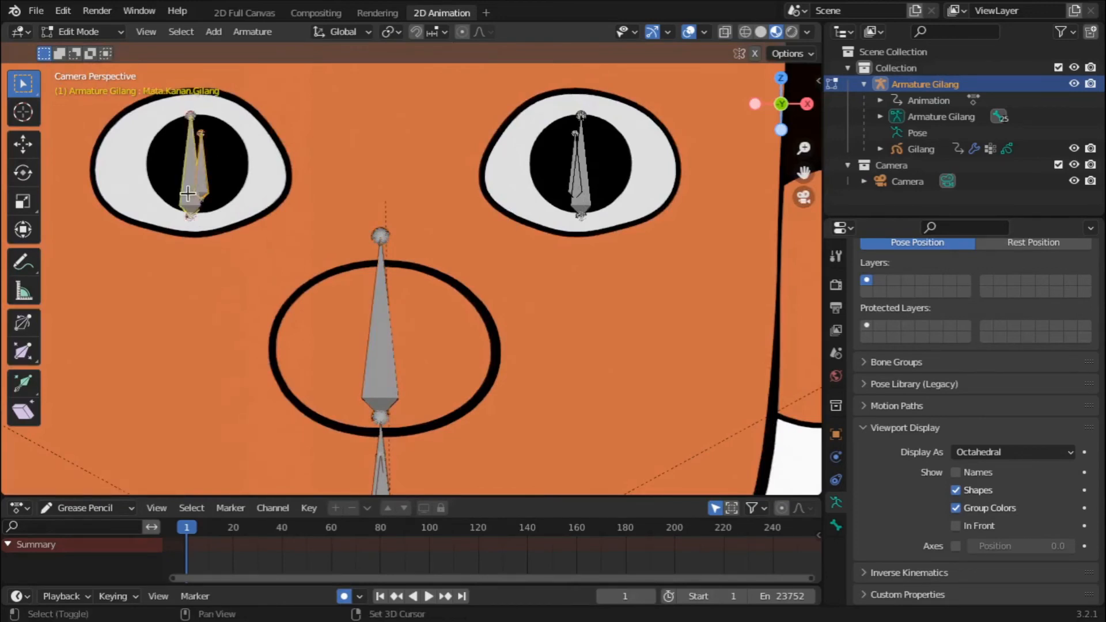
key("ctrl+p")
left_click(187, 193)
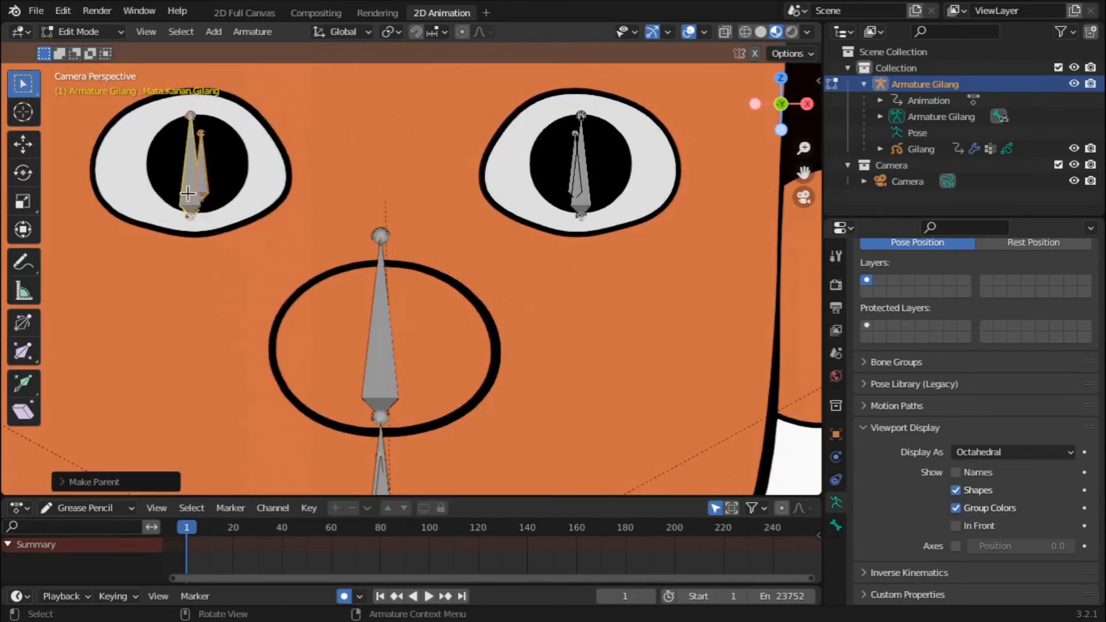
Parent the Pupil.Kiri.Gilang pupil bone to the Mata.Kiri.Gilang eye bone with Keep Offset.
left_click(557, 169)
left_click(588, 192)
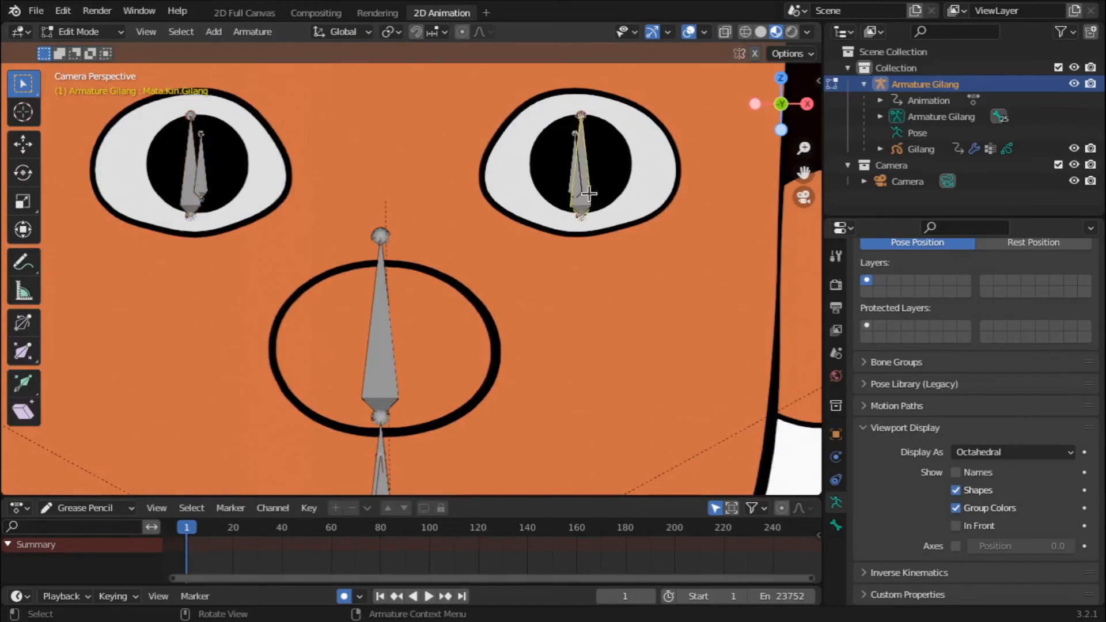
left_click(571, 158, "shift")
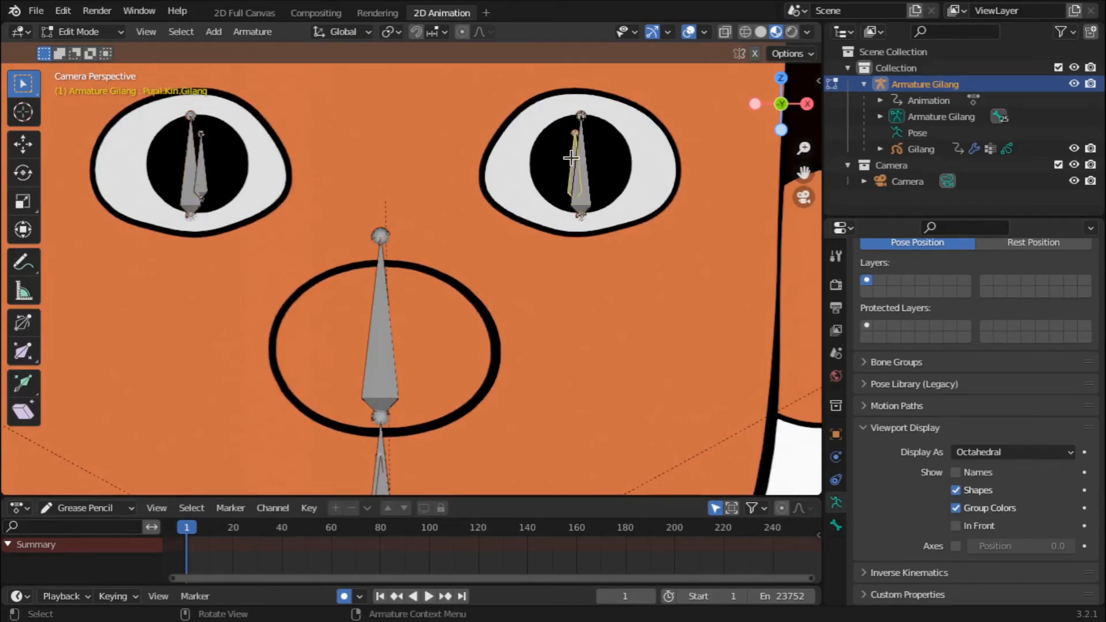
key("ctrl+p")
left_click(582, 188)
left_click(580, 185)
scroll(526, 216, "down", 4)
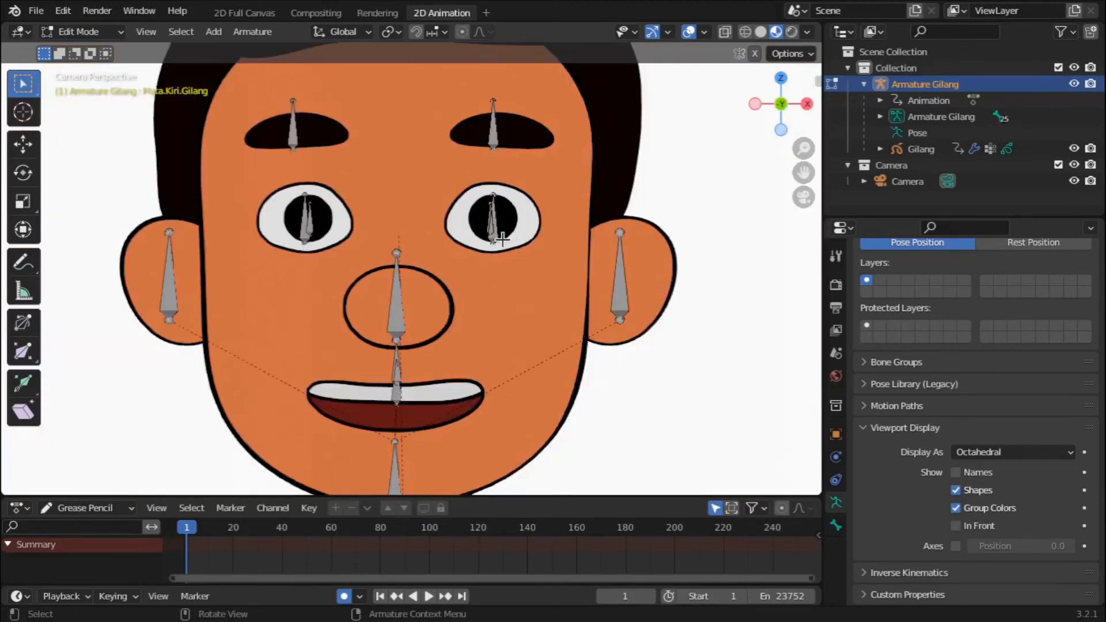
Parent the Mata.Kiri.Gilang and Mata.Kanan.Gilang eye bones to the Kepala.Gilang head bone, keeping their offset.
scroll(503, 239, "down", 3)
scroll(490, 259, "up", 2)
scroll(460, 340, "down", 3)
scroll(459, 359, "up", 2)
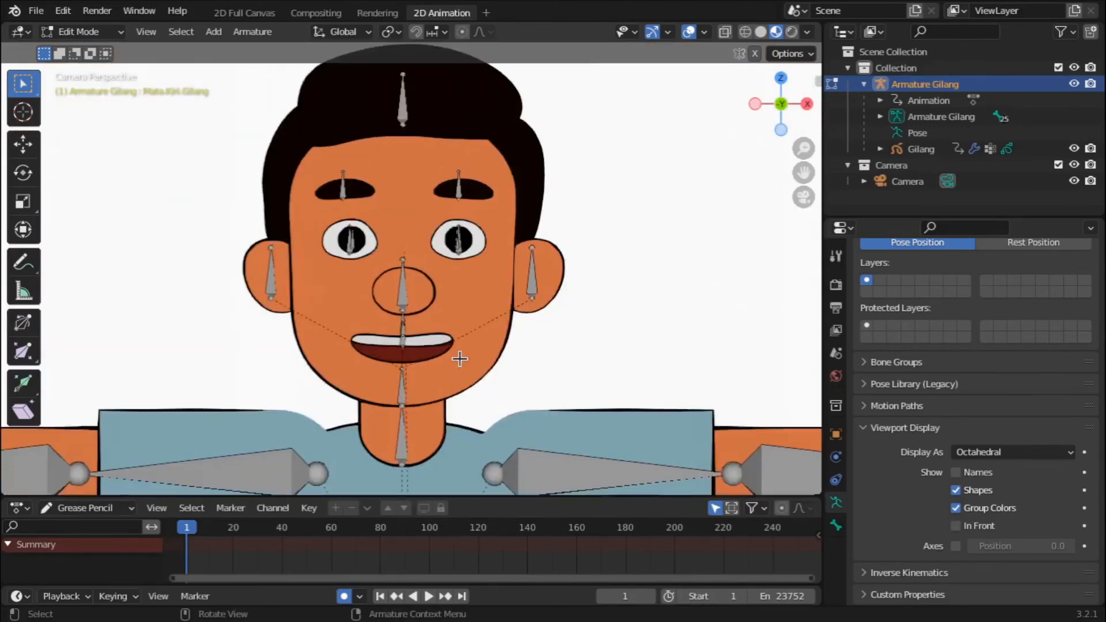
scroll(459, 359, "up", 1)
scroll(345, 236, "up", 5)
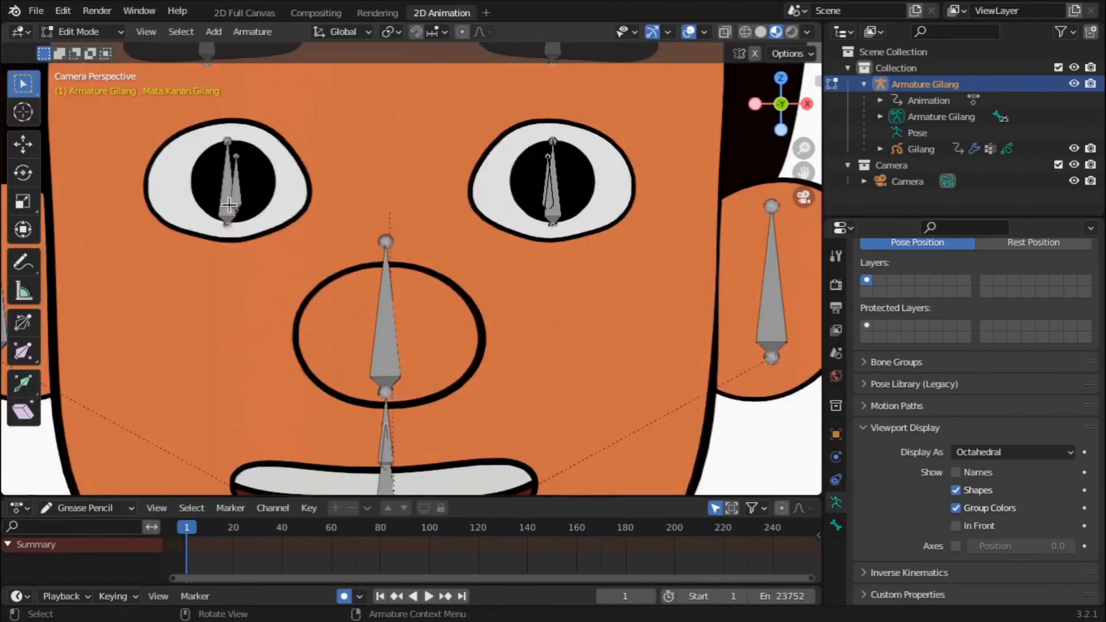
scroll(404, 231, "down", 4)
scroll(461, 173, "up", 2)
Parent the Alis.Kiri eyebrow bone to the Mata.Kiri.Gilang eye bone with Keep Offset.
left_click(494, 125)
scroll(497, 126, "up", 3)
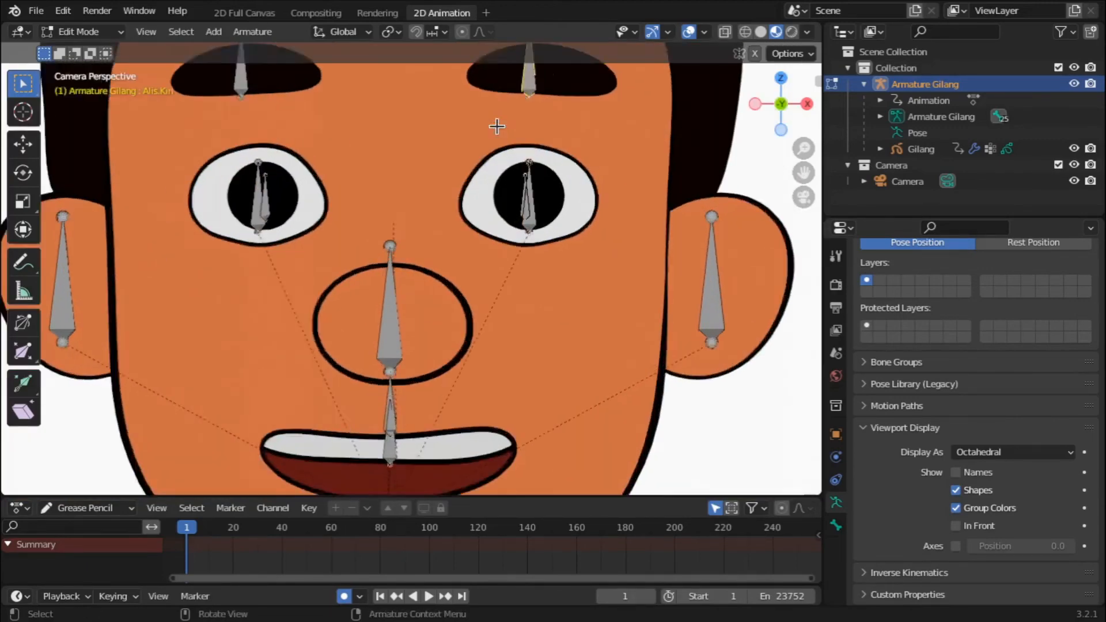
left_click(555, 219, "shift")
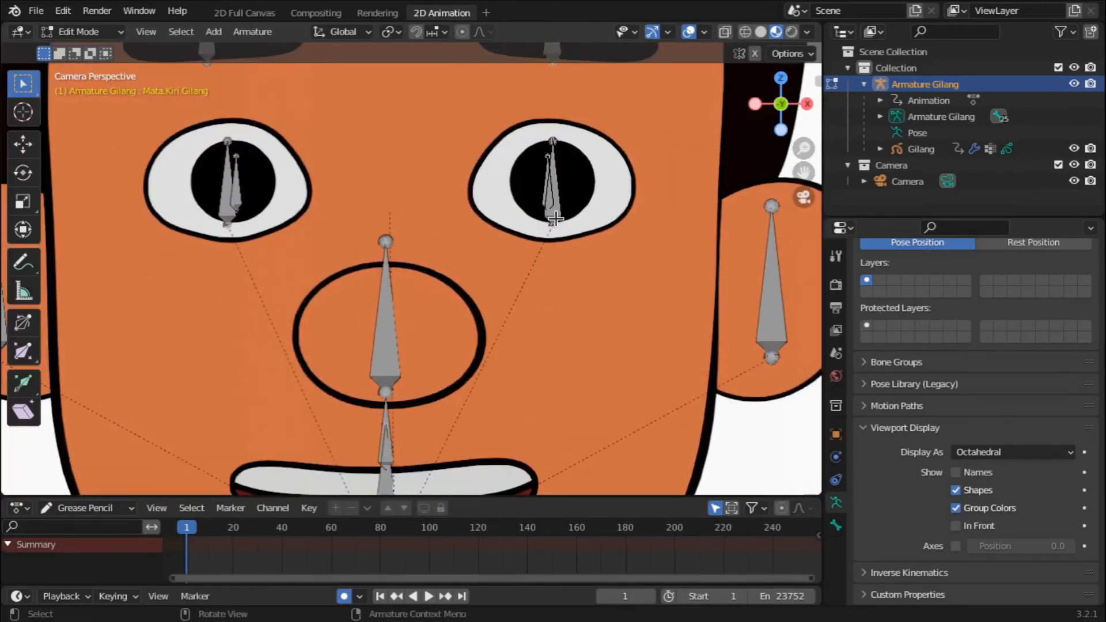
left_click(559, 210, "shift")
key("ctrl+p")
left_click(559, 210)
Parent the eyebrow bone above the character's right eye to the Mata.Kanan.Gilang eye bone with Keep Offset.
scroll(559, 210, "down", 3)
left_click(293, 135)
left_click(309, 222, "shift")
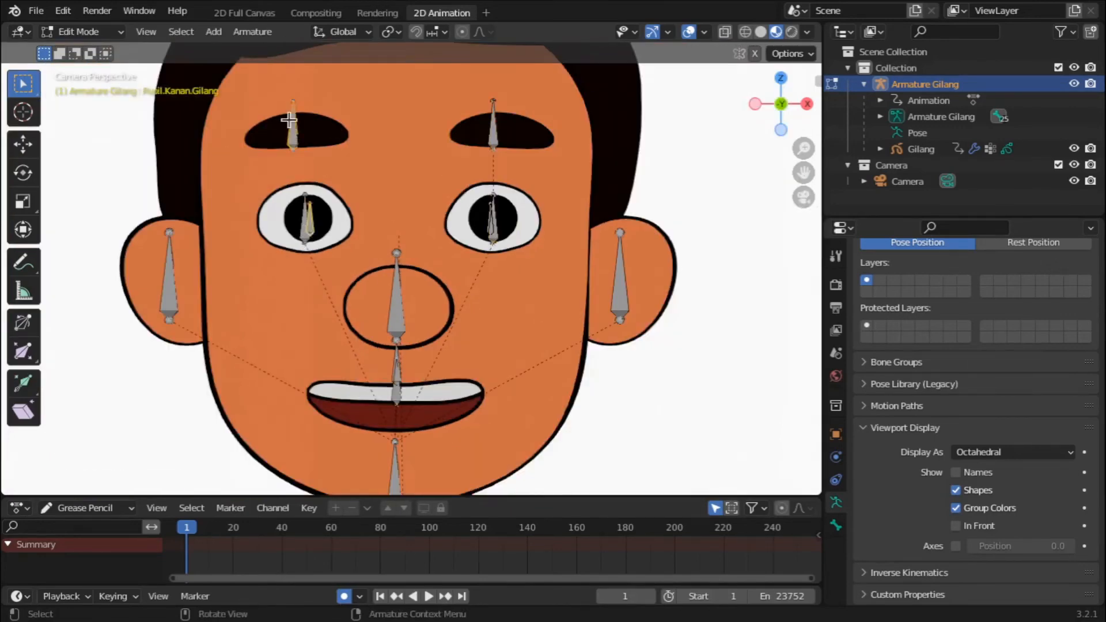
left_click(291, 121)
left_click(301, 235, "shift")
key("ctrl+p")
left_click(300, 236)
In Pose Mode, test-rotate the Tubuh.Gilang body bone to check that all parented parts follow, cancelling the rotation.
scroll(299, 236, "down", 6)
left_click(87, 32)
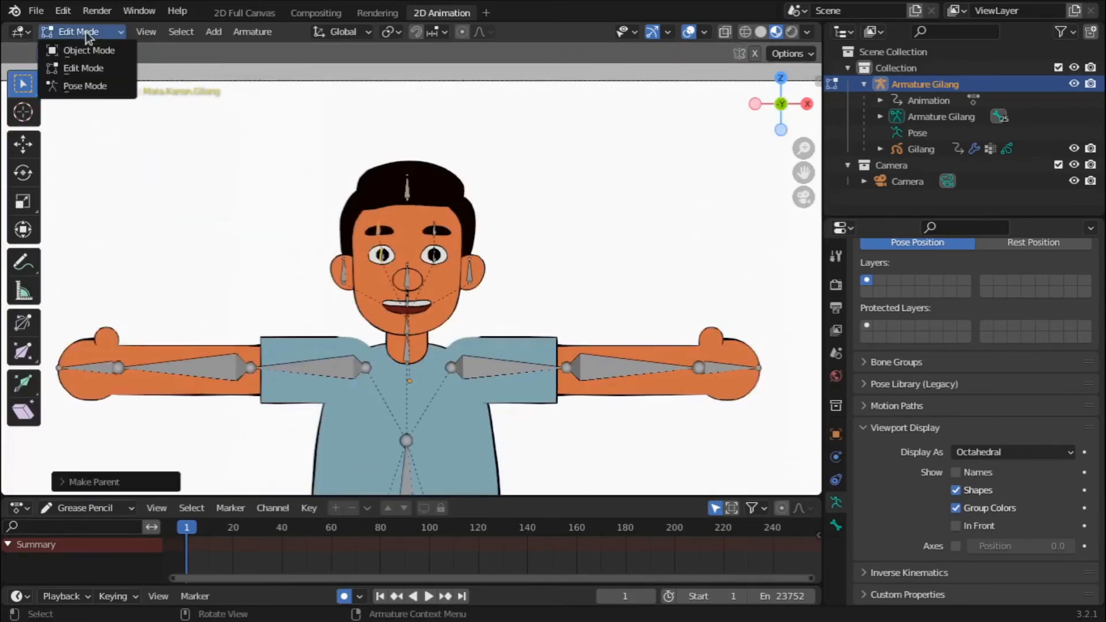
left_click(80, 85)
scroll(486, 407, "down", 4)
left_click(409, 398)
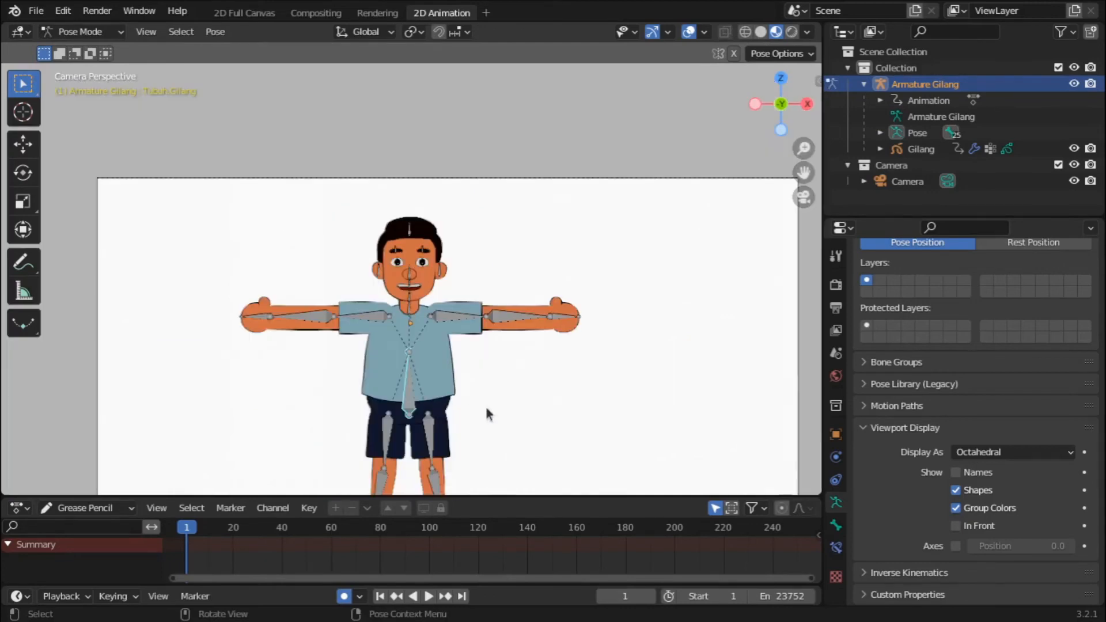
key("r")
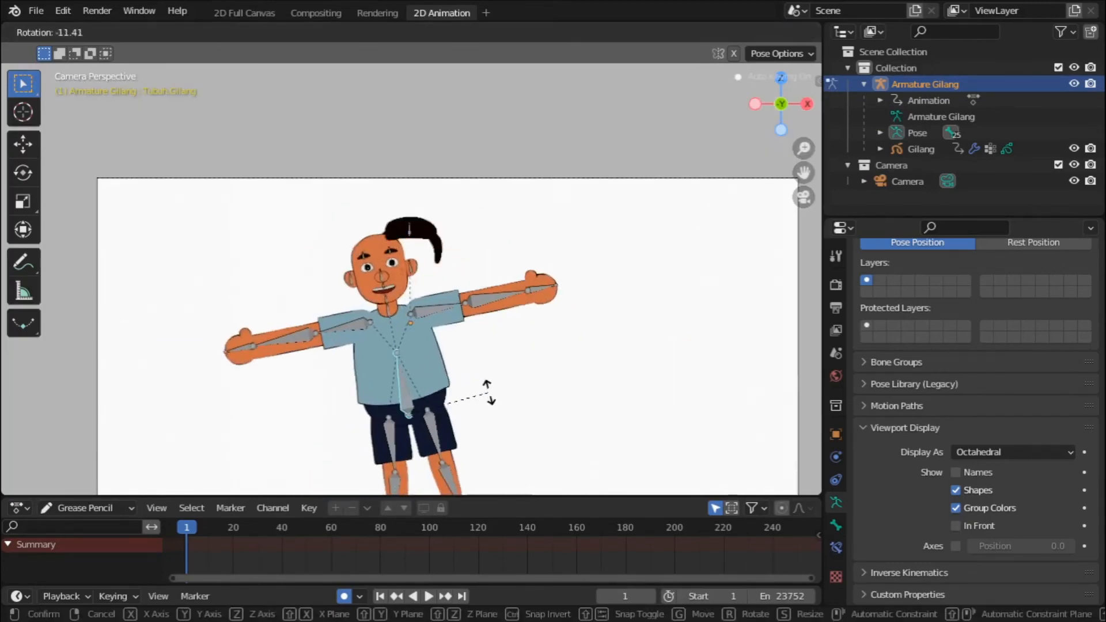
right_click(496, 425)
In Edit Mode, parent the Rambut.Gilang hair bone to the Kepala.Gilang head bone with Keep Offset.
scroll(459, 272, "up", 2)
scroll(459, 272, "up", 2)
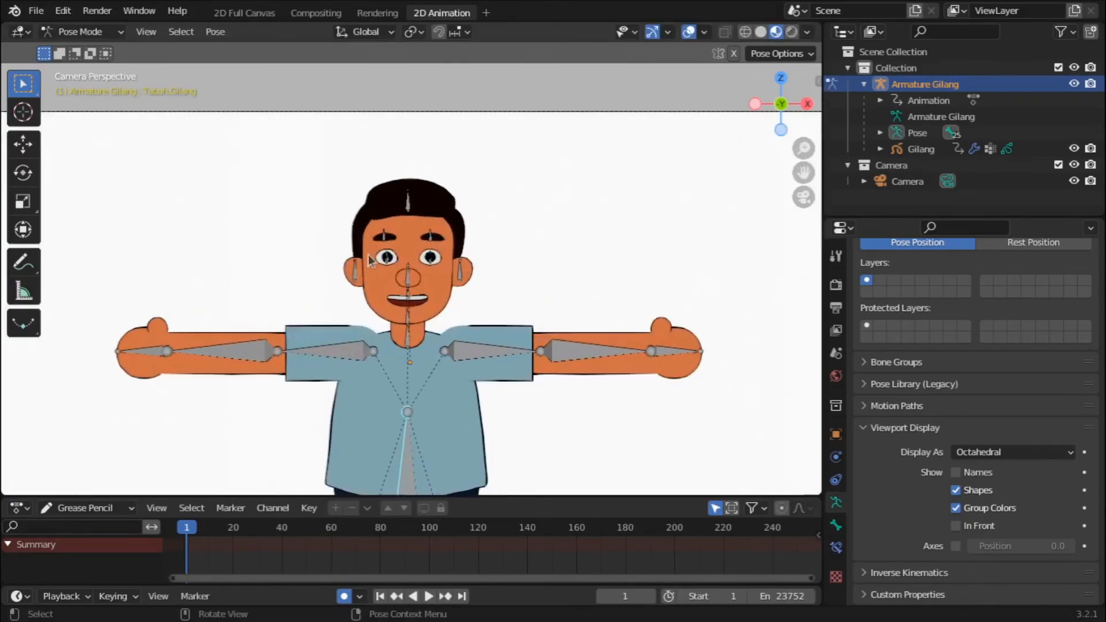
left_click(80, 31)
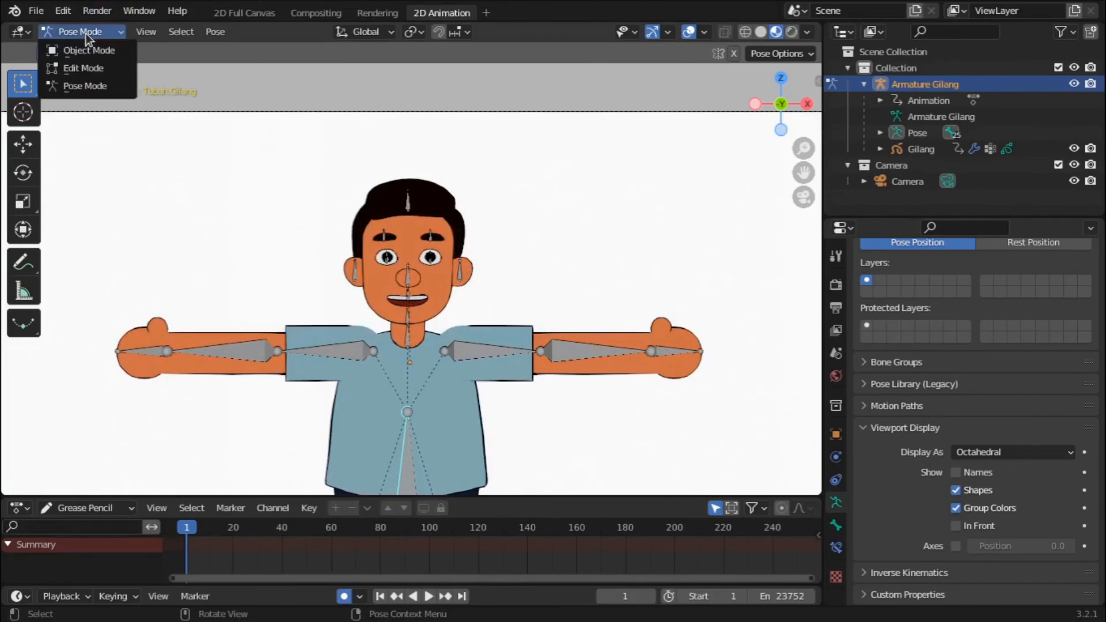
left_click(81, 68)
scroll(333, 131, "up", 3)
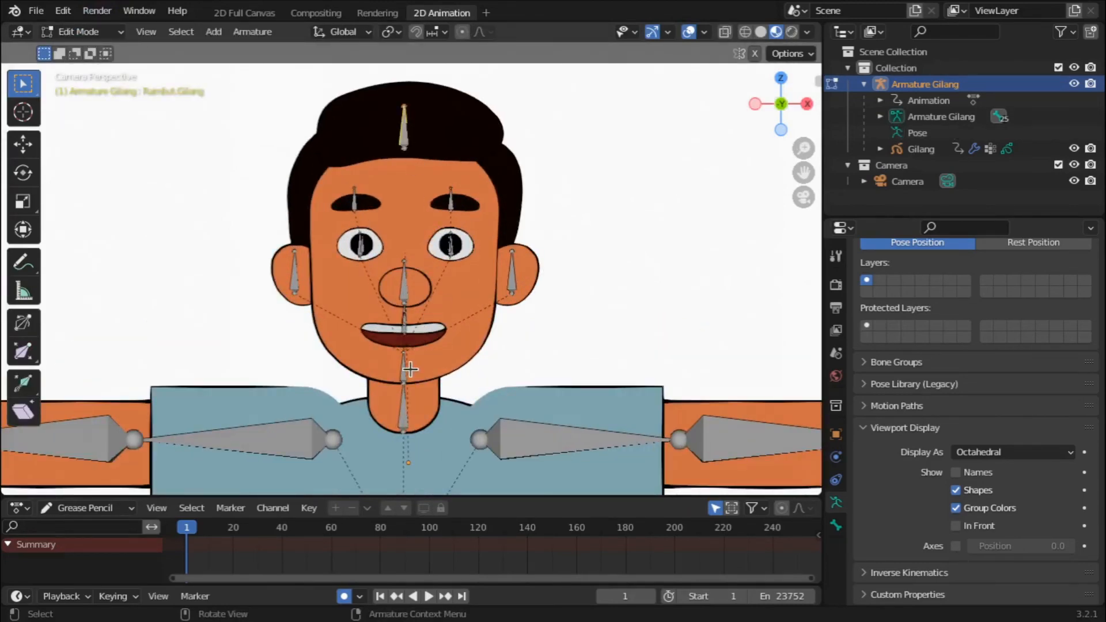
scroll(411, 370, "up", 2)
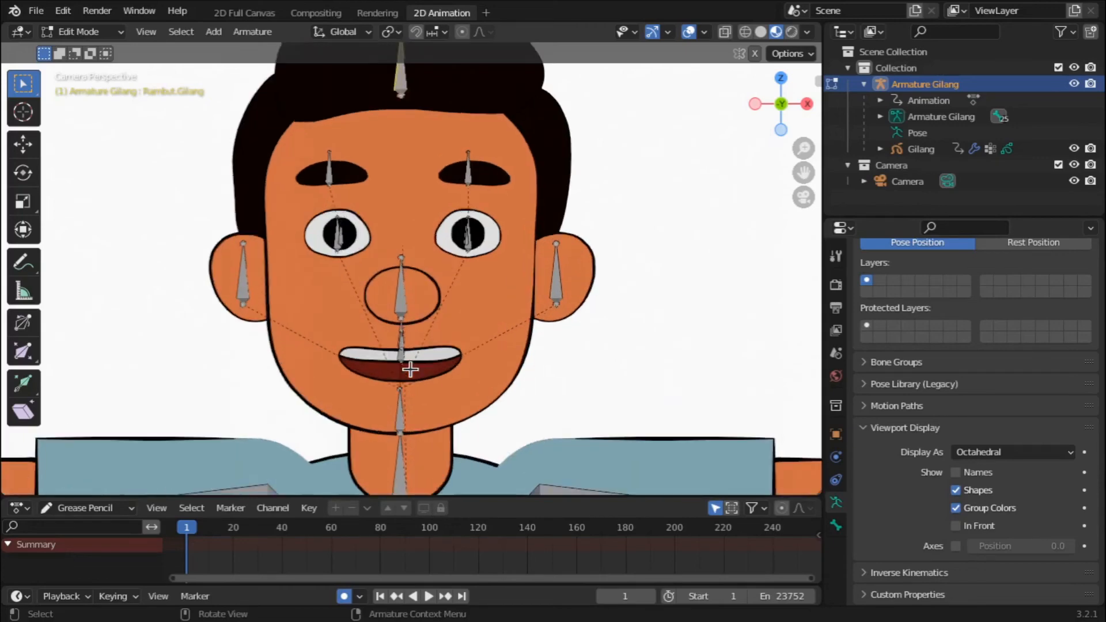
key("ctrl+p")
left_click(400, 417)
scroll(400, 418, "down", 2)
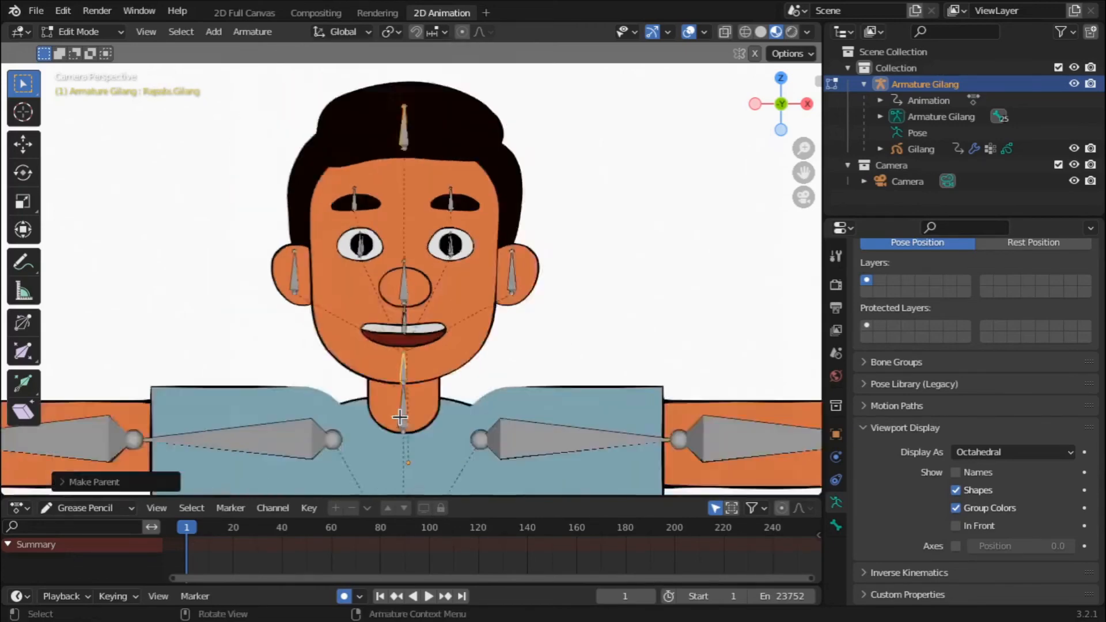
scroll(400, 418, "down", 3)
Return to Pose Mode and test-rotate the Tubuh.Gilang body bone to check that the hair follows, cancelling the rotation.
key("Tab")
scroll(274, 264, "down", 4)
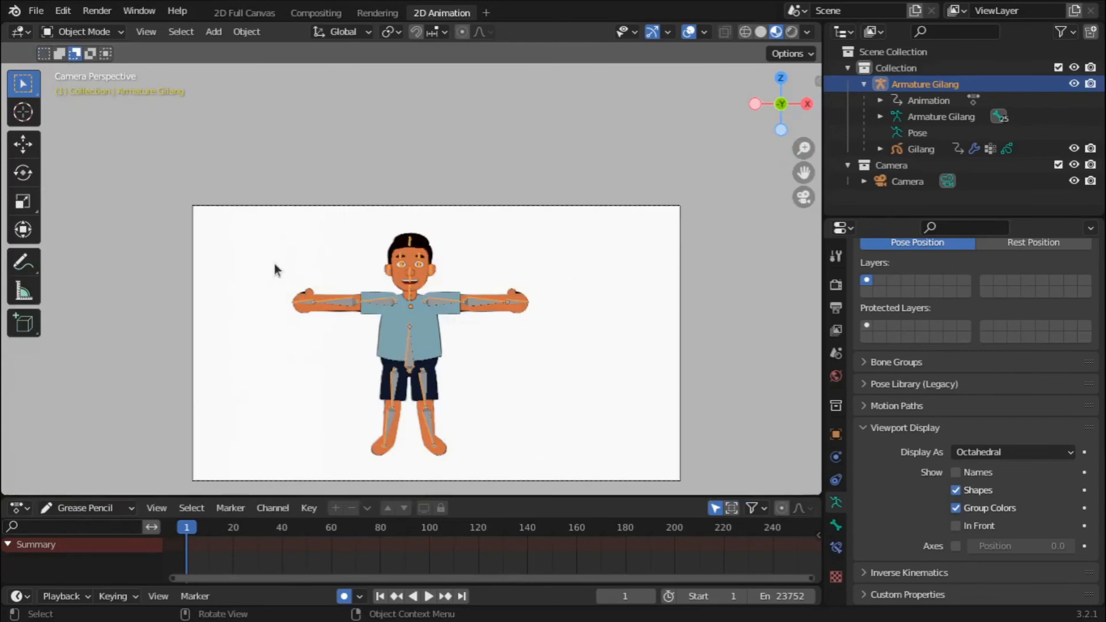
left_click(96, 32)
left_click(100, 88)
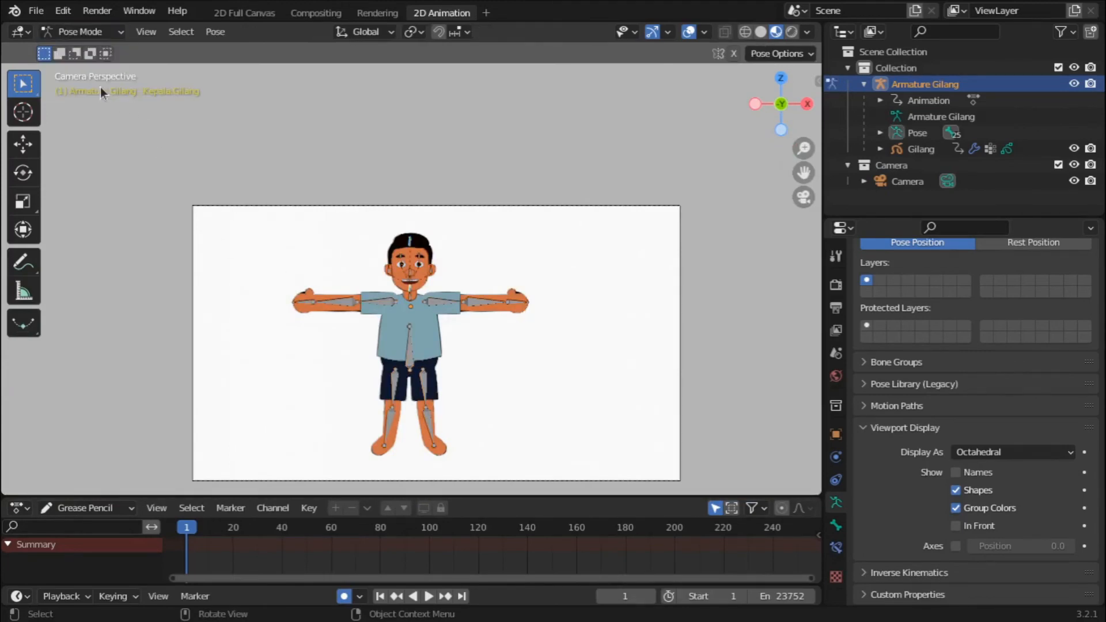
left_click(409, 346)
key("r")
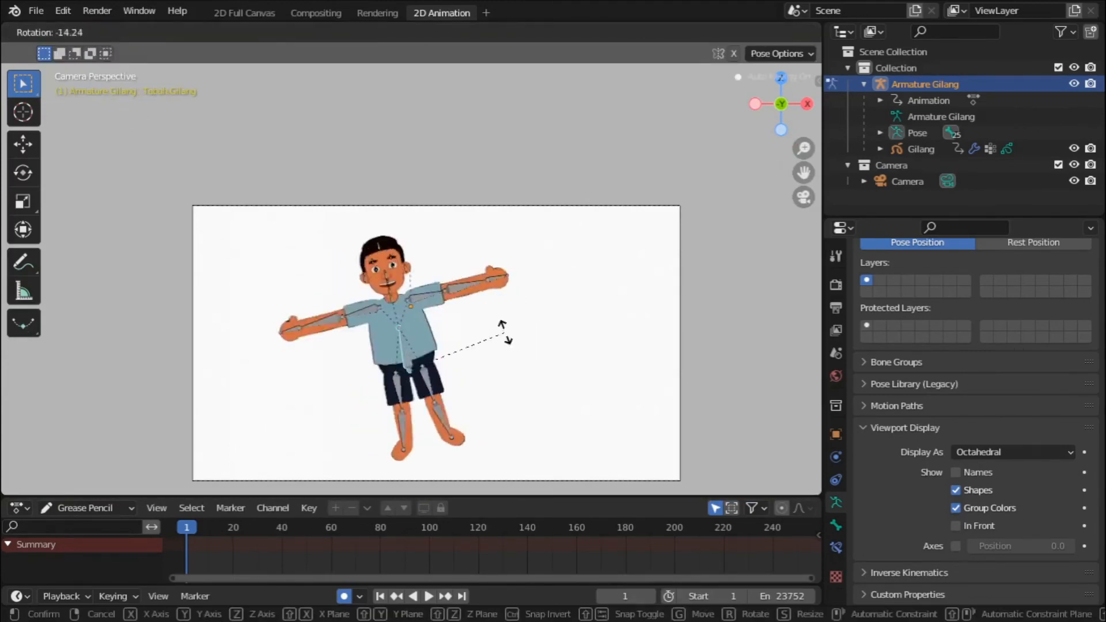
key("Escape")
Test-rotate the Kepala.Gilang head bone and the Leher.Gilang neck bone one after the other, cancelling each rotation.
scroll(466, 308, "up", 6)
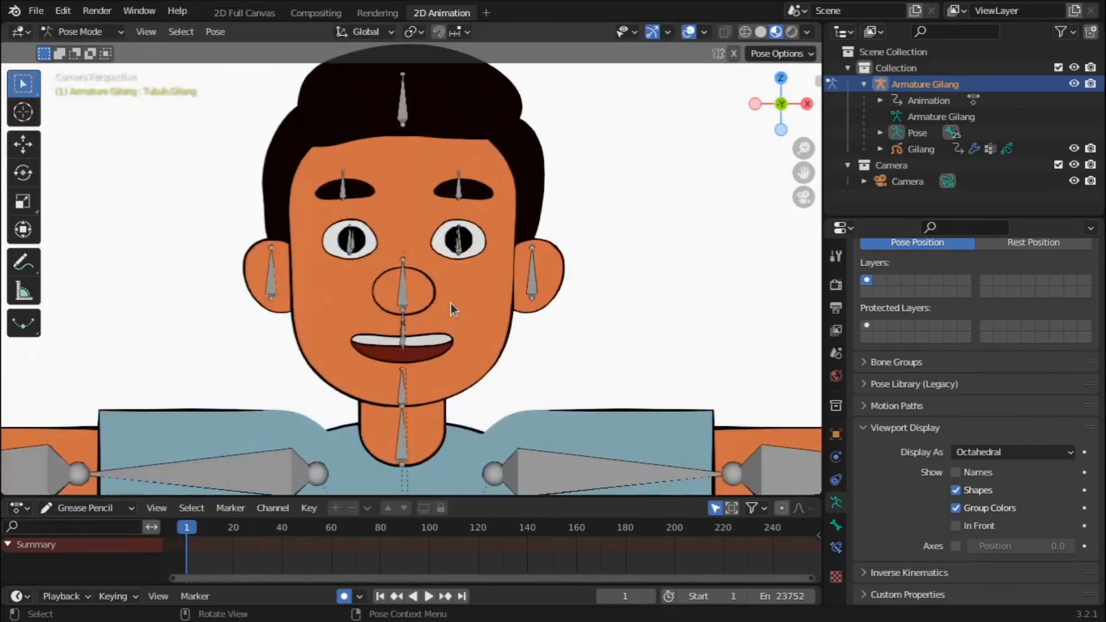
scroll(451, 303, "down", 4)
scroll(451, 303, "up", 3)
scroll(433, 261, "up", 2)
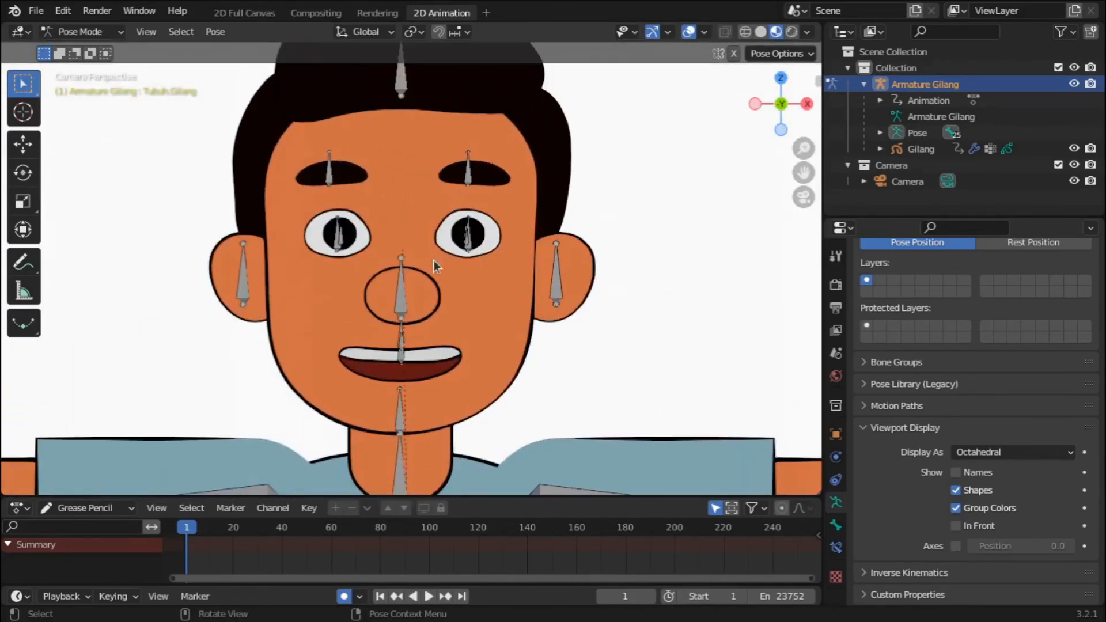
left_click(402, 413)
key("r")
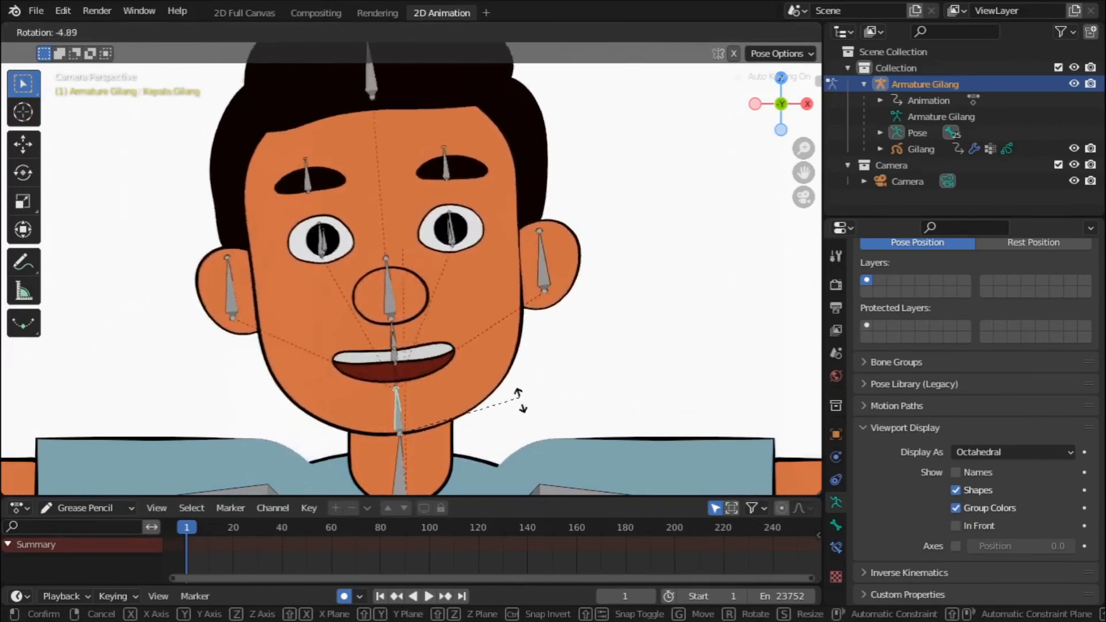
key("Escape")
scroll(520, 416, "down", 1)
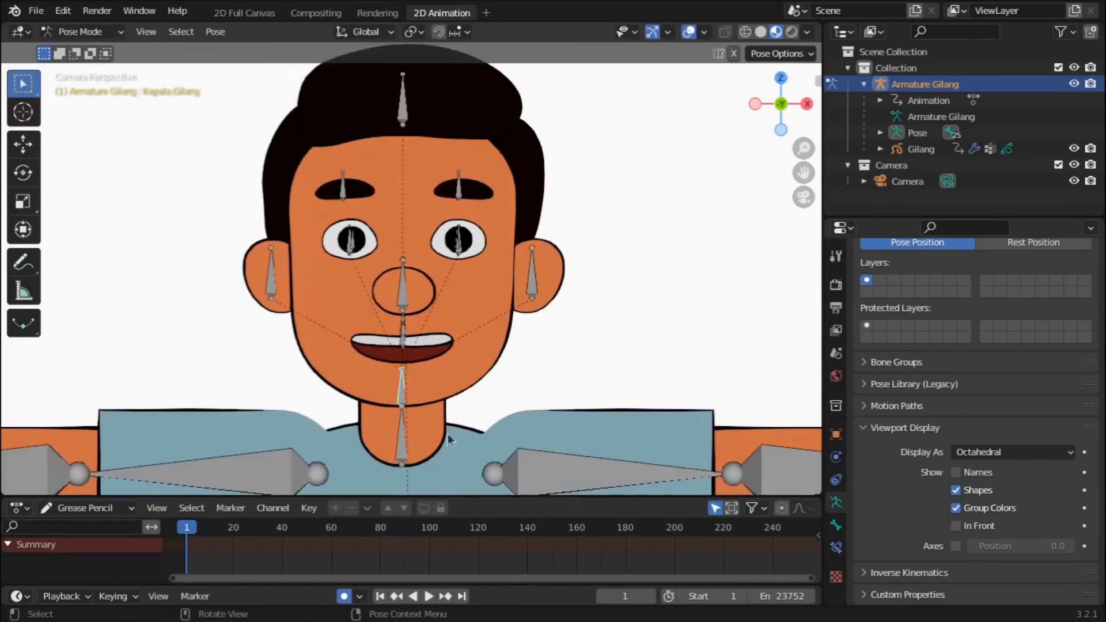
left_click(405, 453)
key("r")
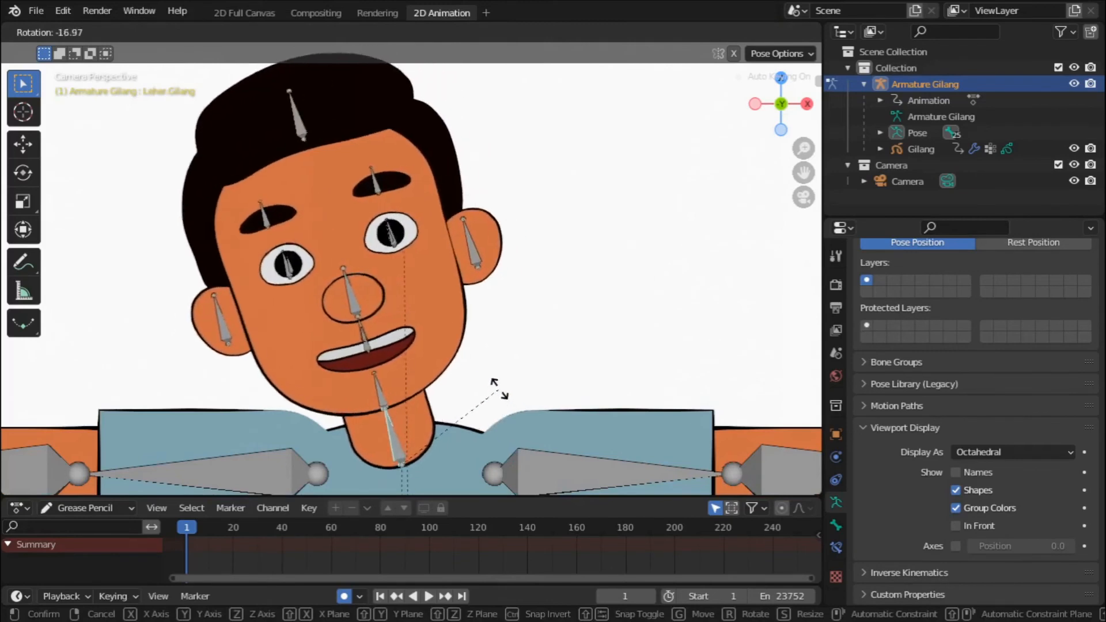
key("Escape")
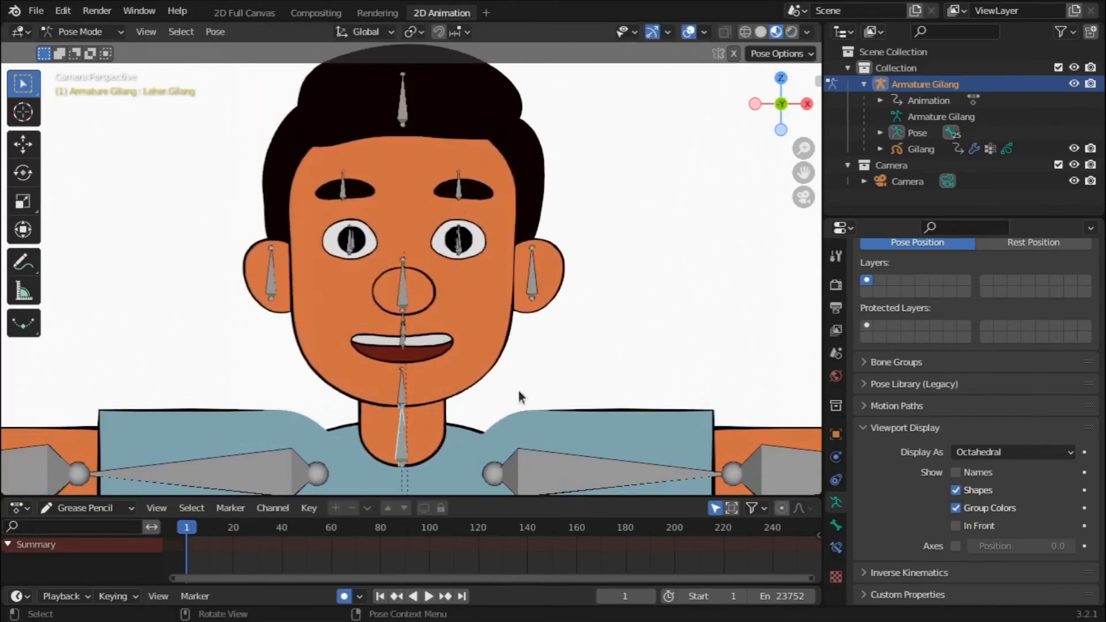
Test-move the Mata.Kiri.Gilang and Mata.Kanan.Gilang eye bones together, and the Pupil.Kanan.Gilang pupil bone, cancelling each move.
scroll(473, 237, "up", 4)
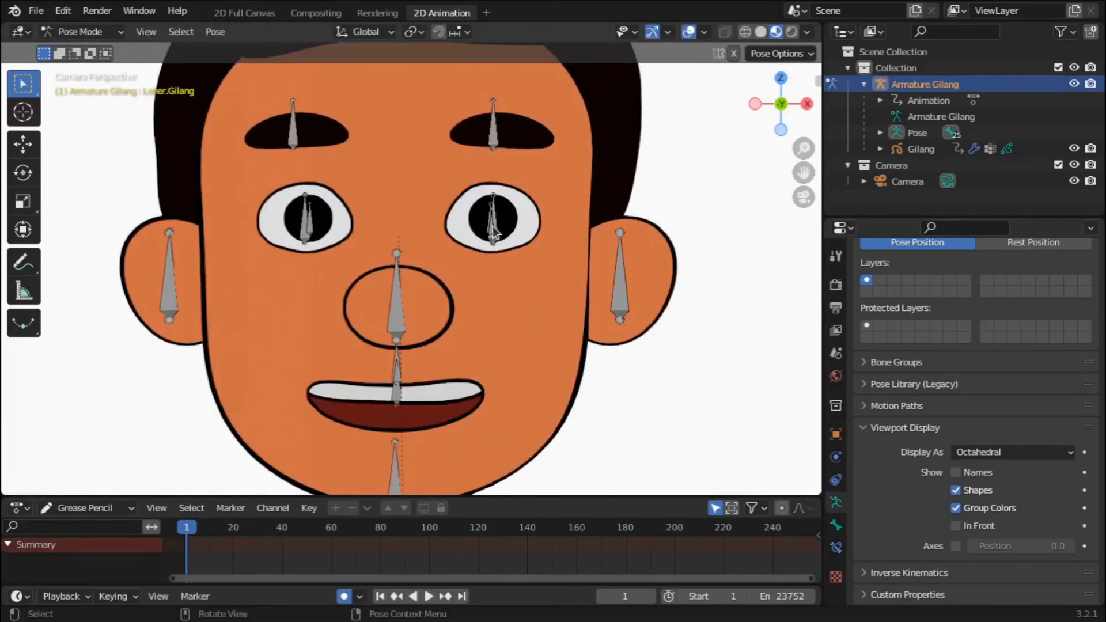
left_click(494, 231)
key("g")
key("Escape")
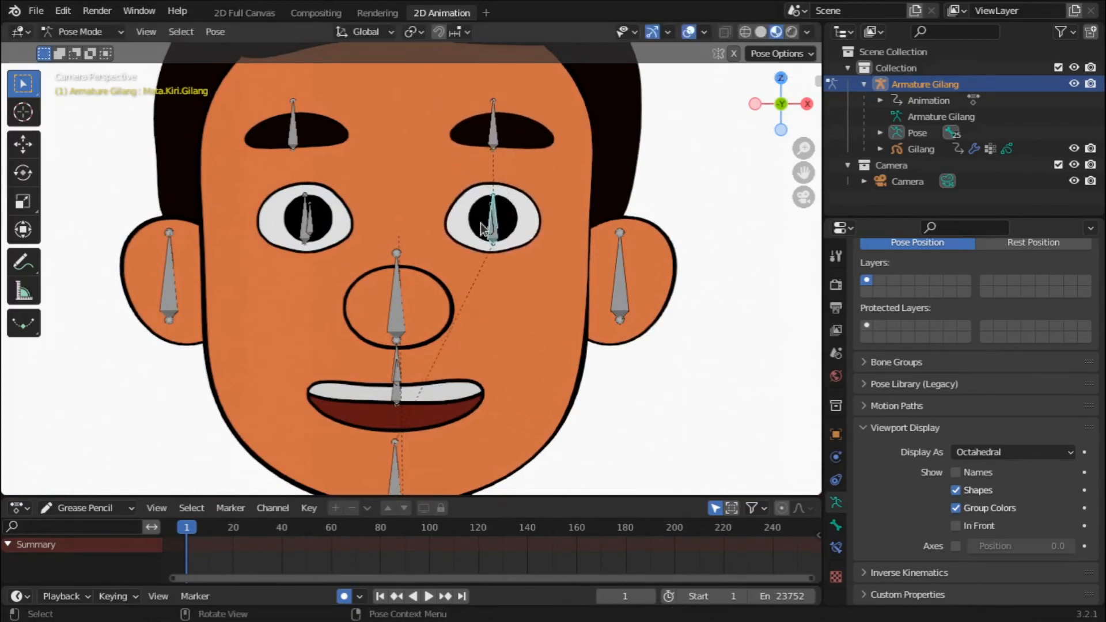
left_click(303, 232, "shift")
key("g")
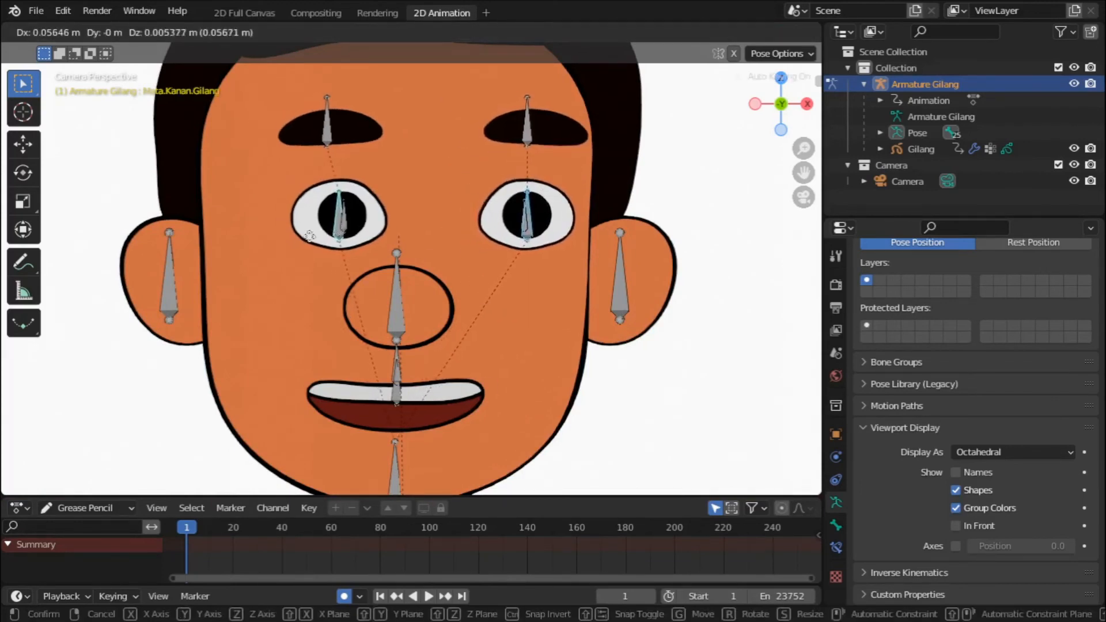
left_click(308, 230)
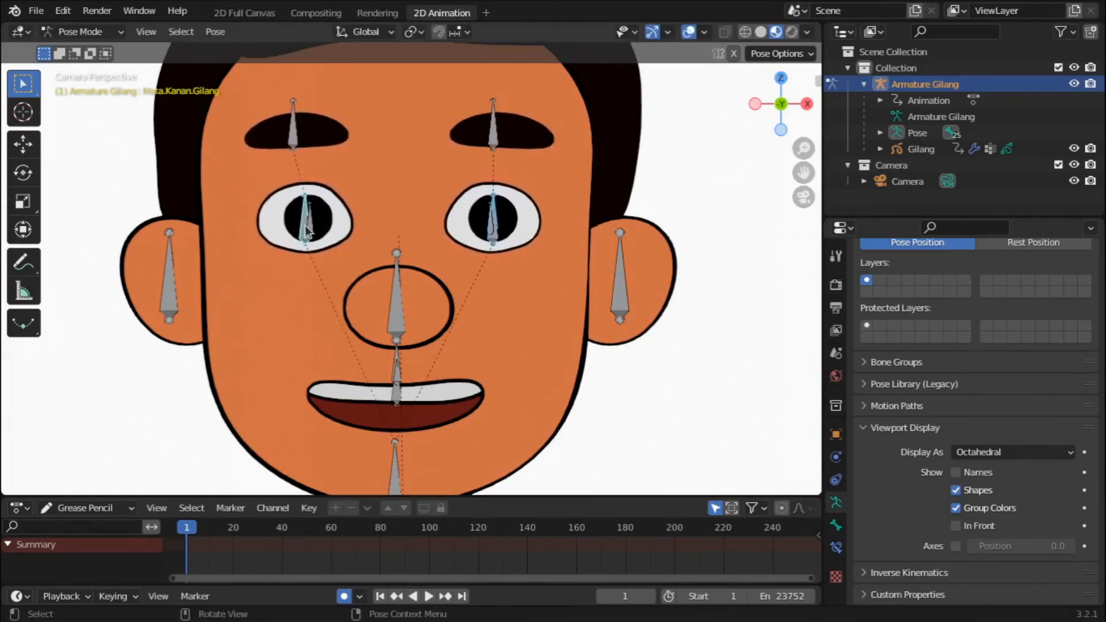
left_click(314, 230)
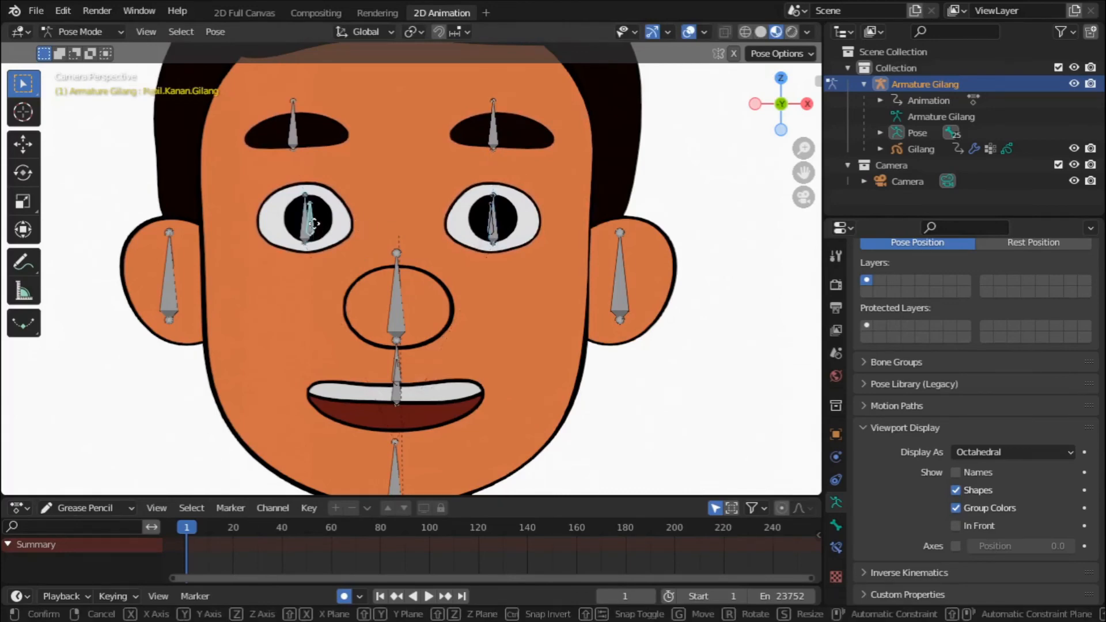
key("g")
key("Escape")
Test-rotate the Lengan.Kanan.Atas.Gilang upper arm bone upward, examine the forearm strokes near the wrist, and undo the rotation.
scroll(499, 333, "down", 2)
scroll(499, 333, "down", 3)
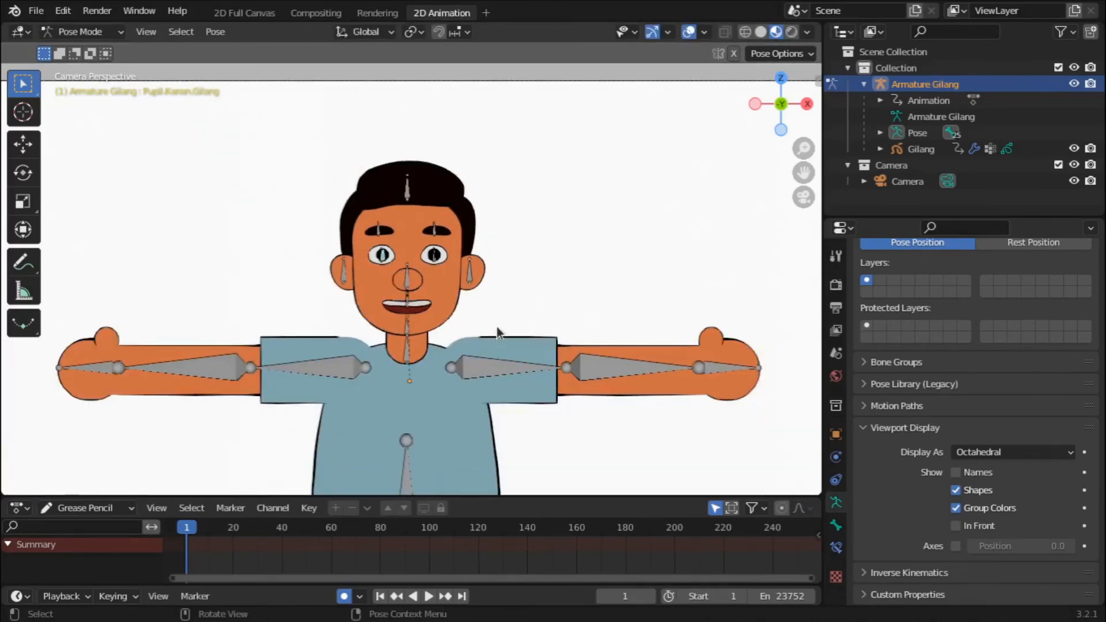
scroll(498, 331, "down", 4)
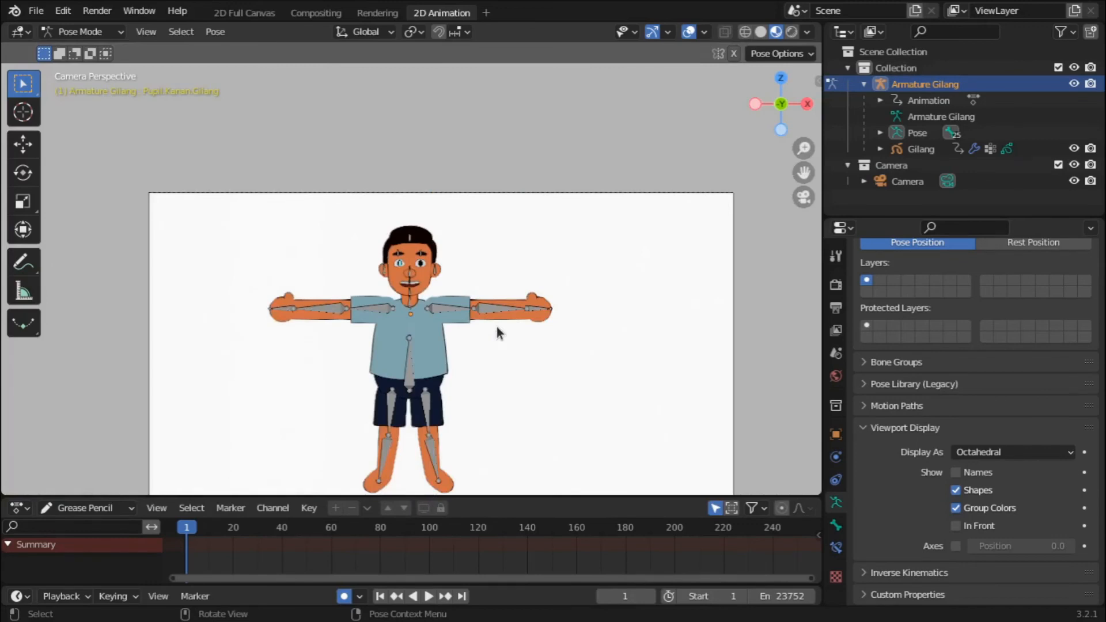
key("r")
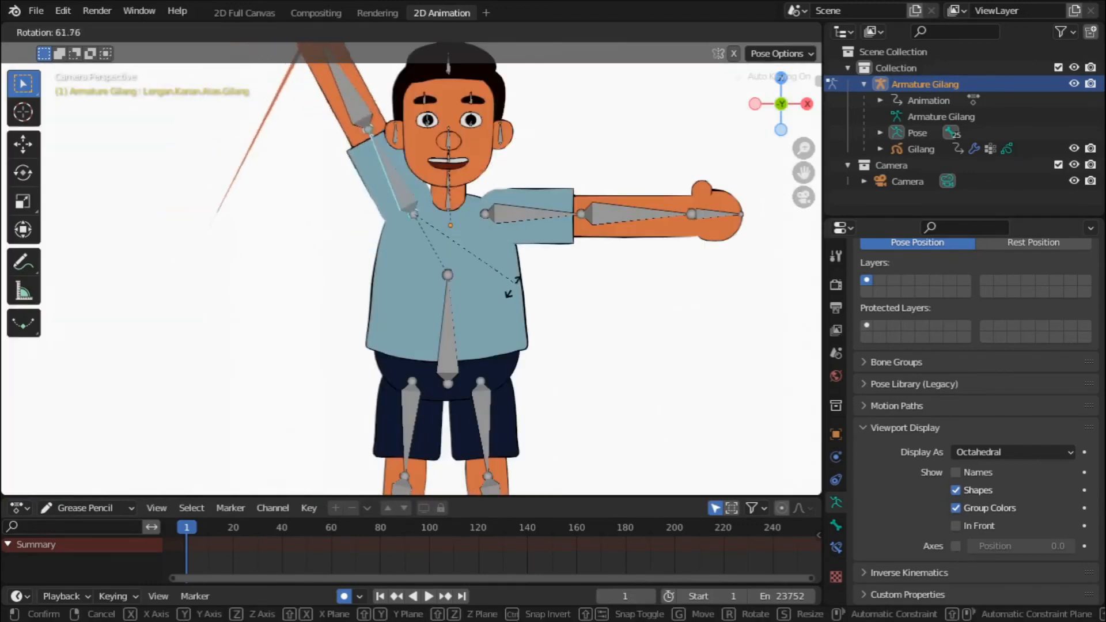
left_click(501, 234)
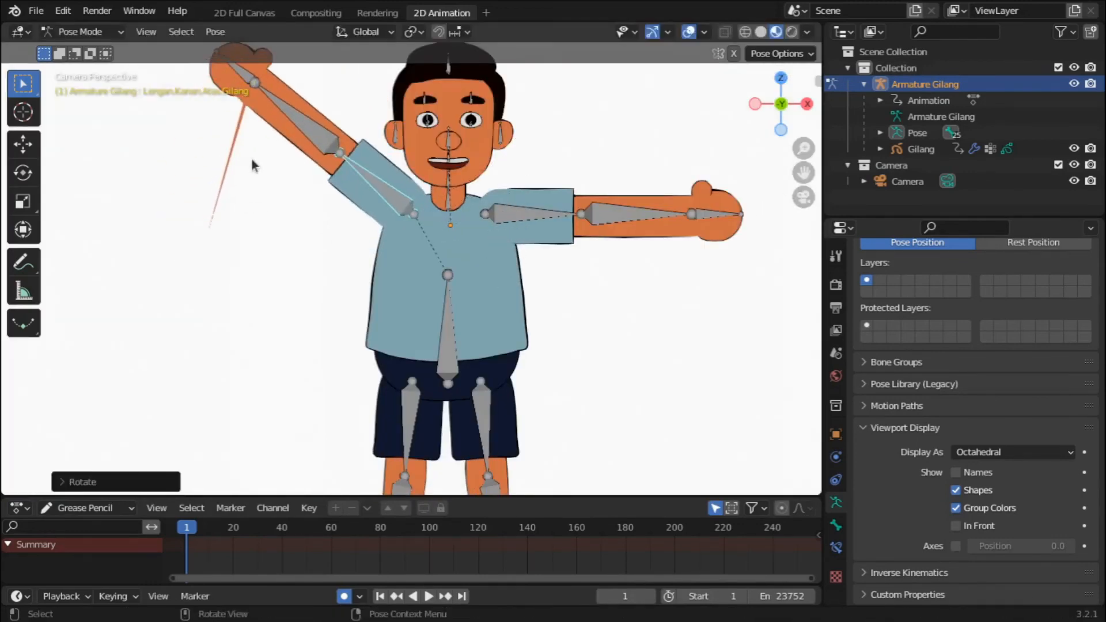
scroll(252, 167, "up", 4)
left_click_drag(804, 173, 1105, 375)
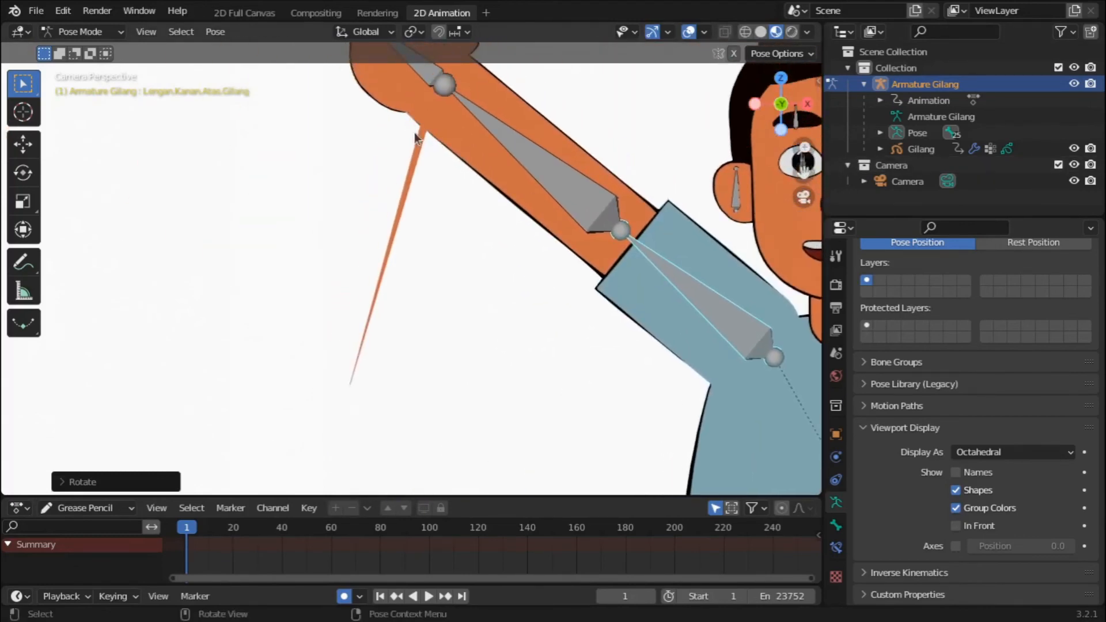
key("ctrl+z")
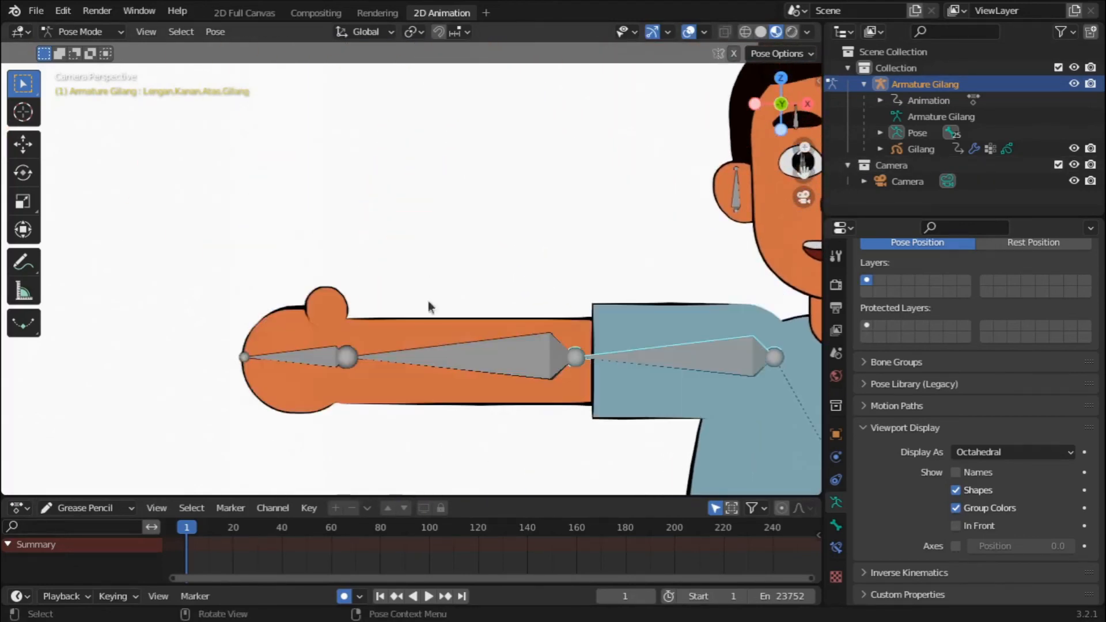
Test-rotate the Lengan.Kanan.Bawah.Gilang forearm bone to examine how the hand strokes deform, cancelling the rotation.
left_click(438, 340)
key("r")
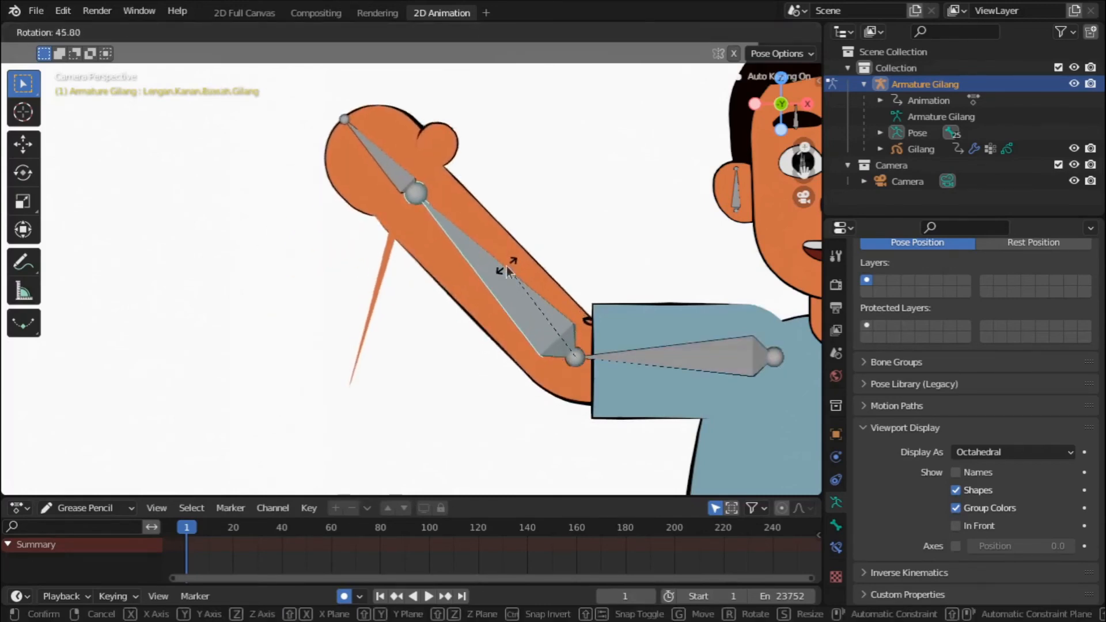
key("Escape")
Leave Pose Mode, select the Gilang Grease Pencil object and enter Edit Mode on it.
left_click(78, 31)
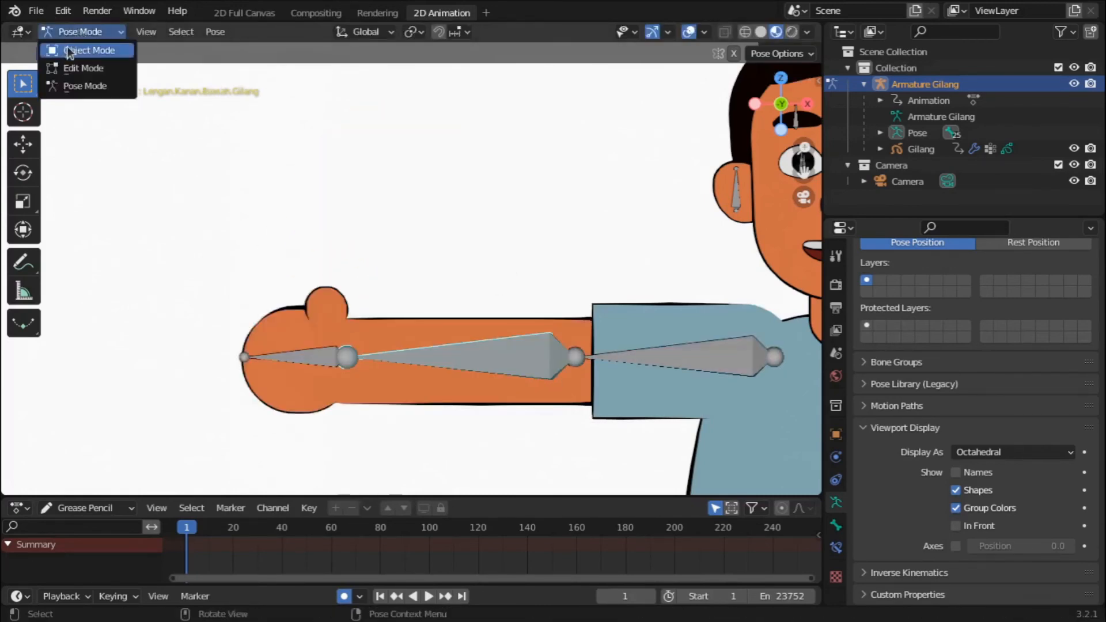
left_click(70, 48)
left_click(91, 32)
left_click(80, 52)
left_click(80, 52)
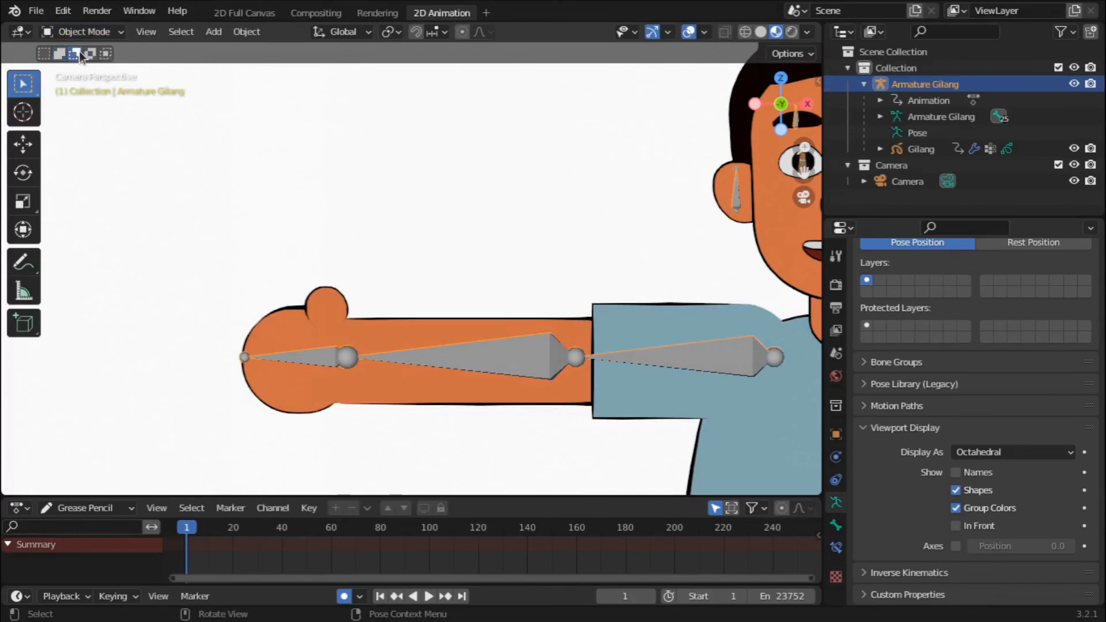
left_click(353, 342)
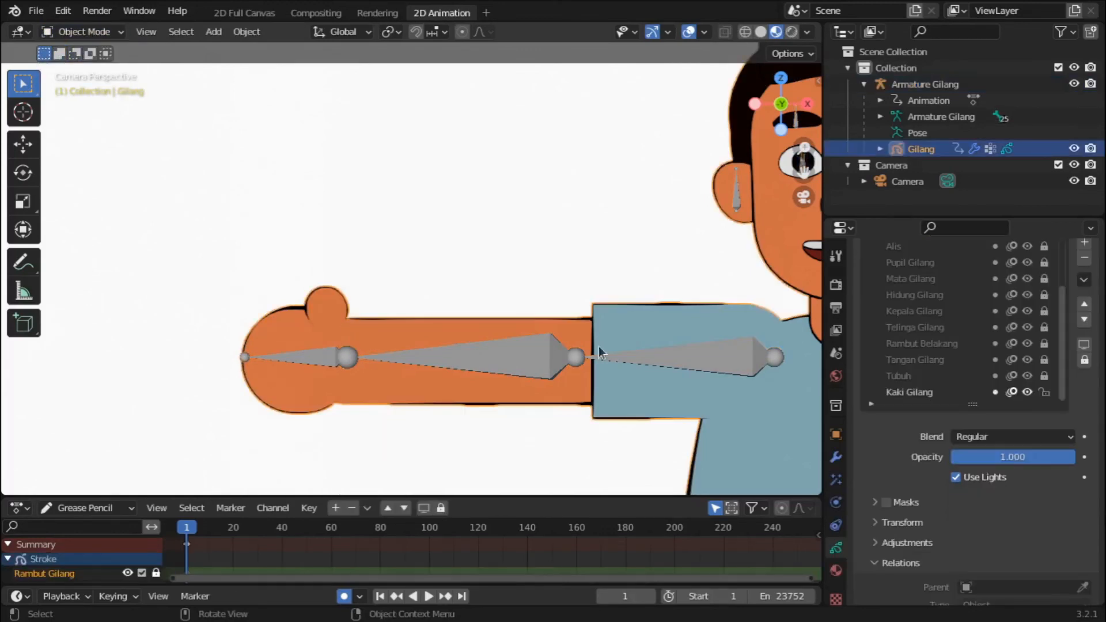
left_click(84, 31)
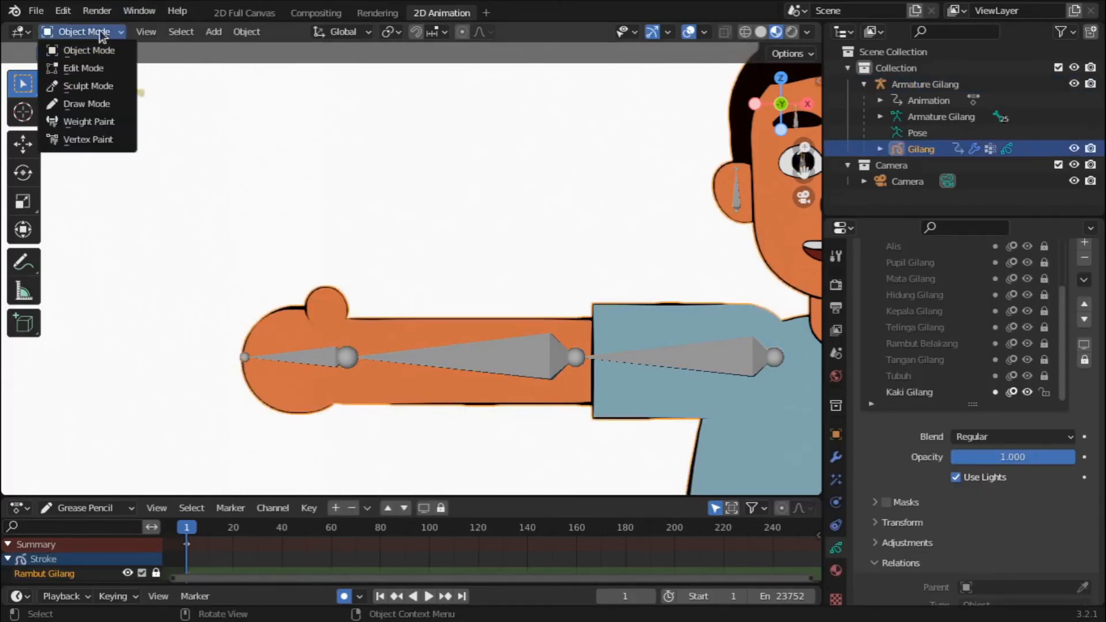
left_click(72, 69)
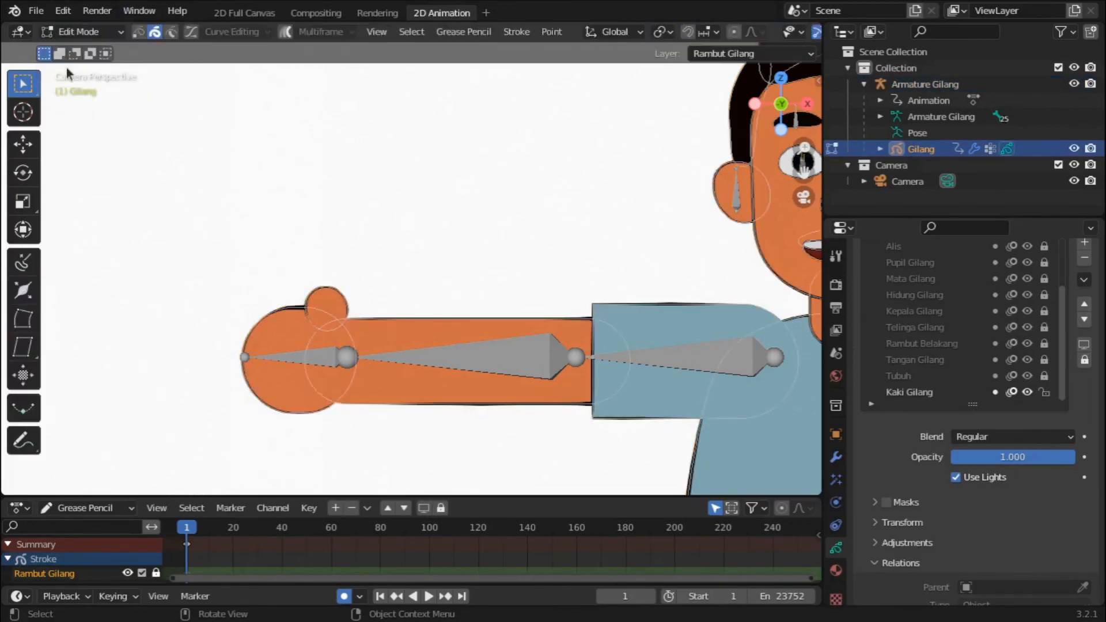
Make Tangan Gilang the active, unlocked layer, with the Kaki Gilang layer locked.
scroll(953, 334, "up", 2)
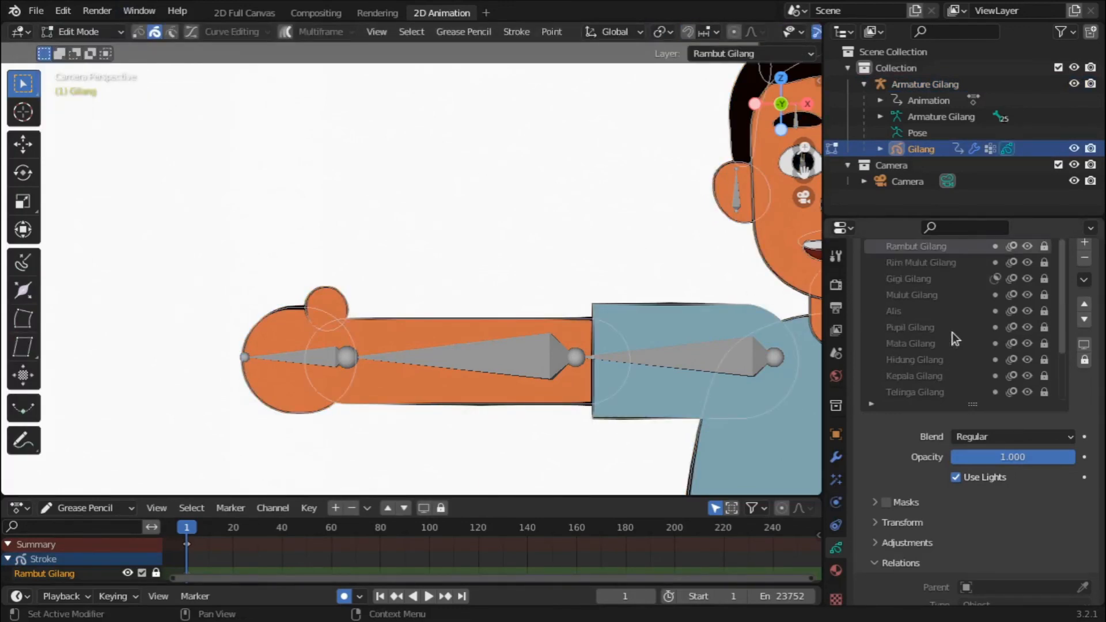
scroll(952, 333, "down", 1)
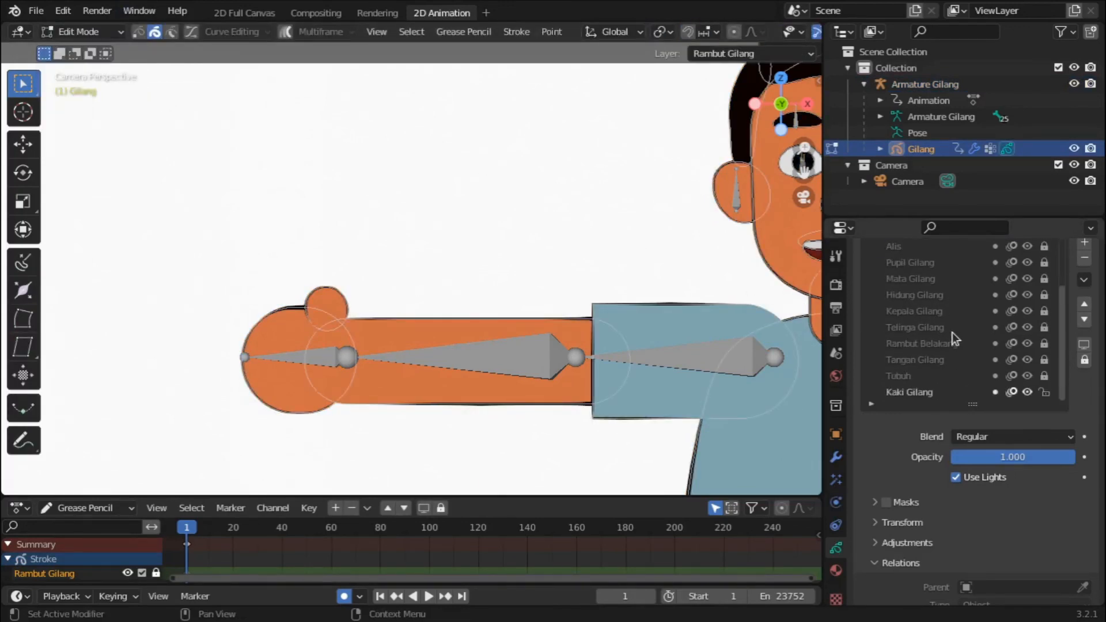
left_click(938, 358)
left_click(1044, 361)
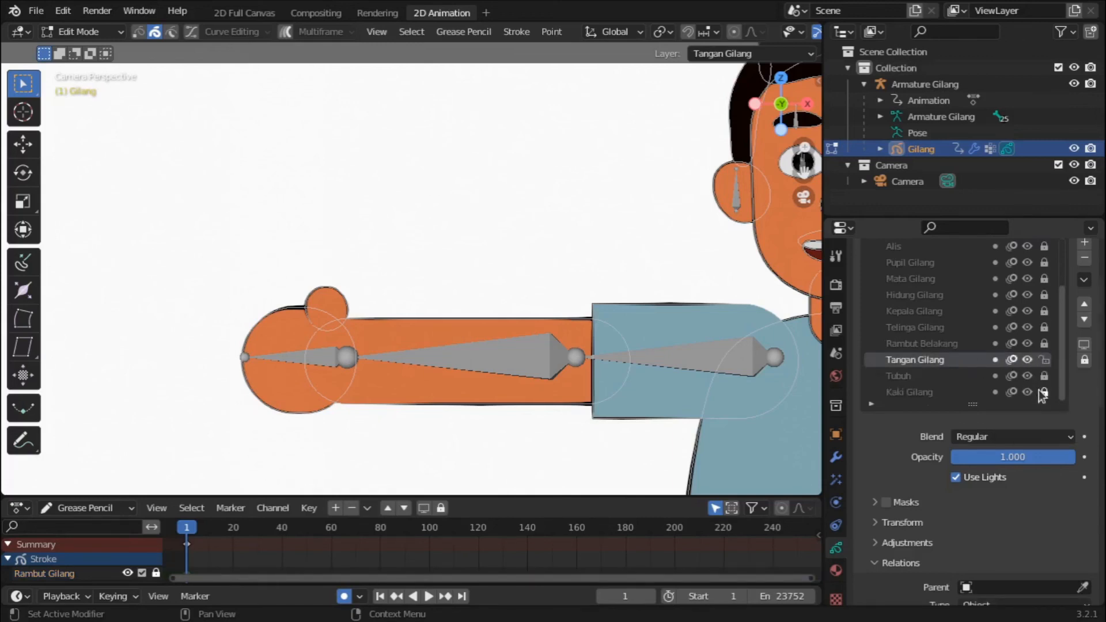
Make Lengan.Kanan.Bawah.Gilang the active vertex group and switch the Gilang object to Weight Paint mode.
scroll(990, 513, "down", 5)
scroll(990, 513, "down", 2)
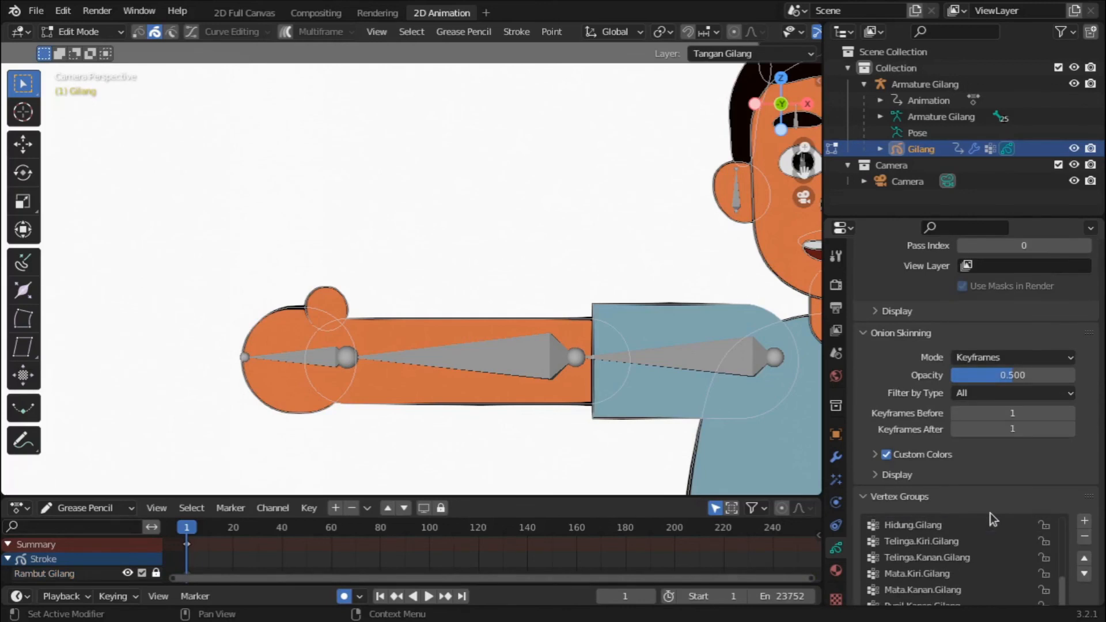
scroll(1055, 473, "down", 2)
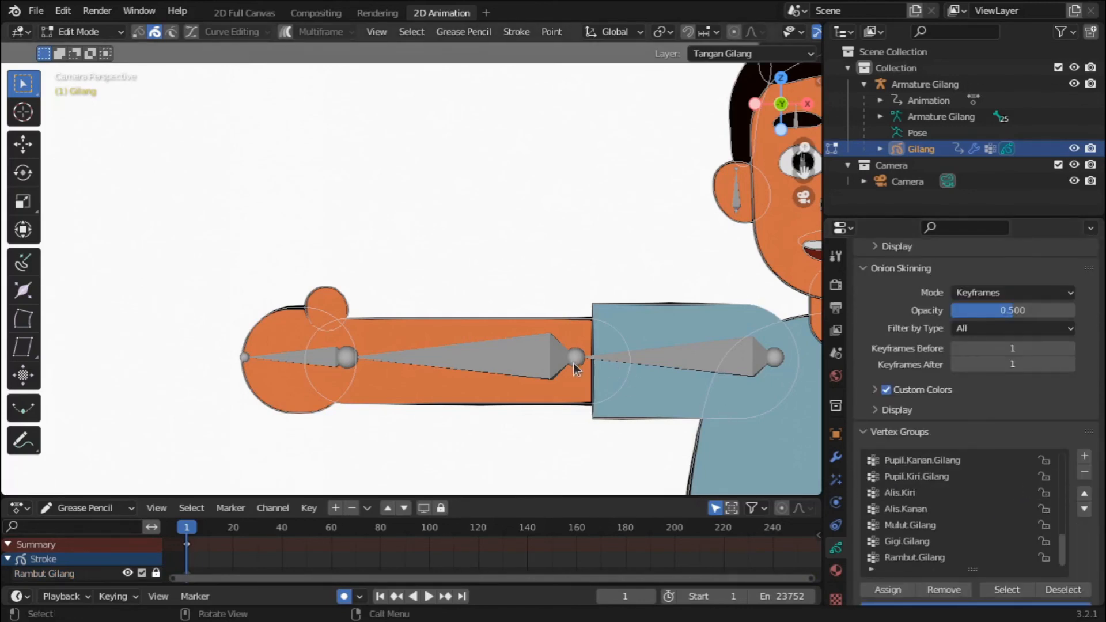
scroll(918, 489, "up", 4)
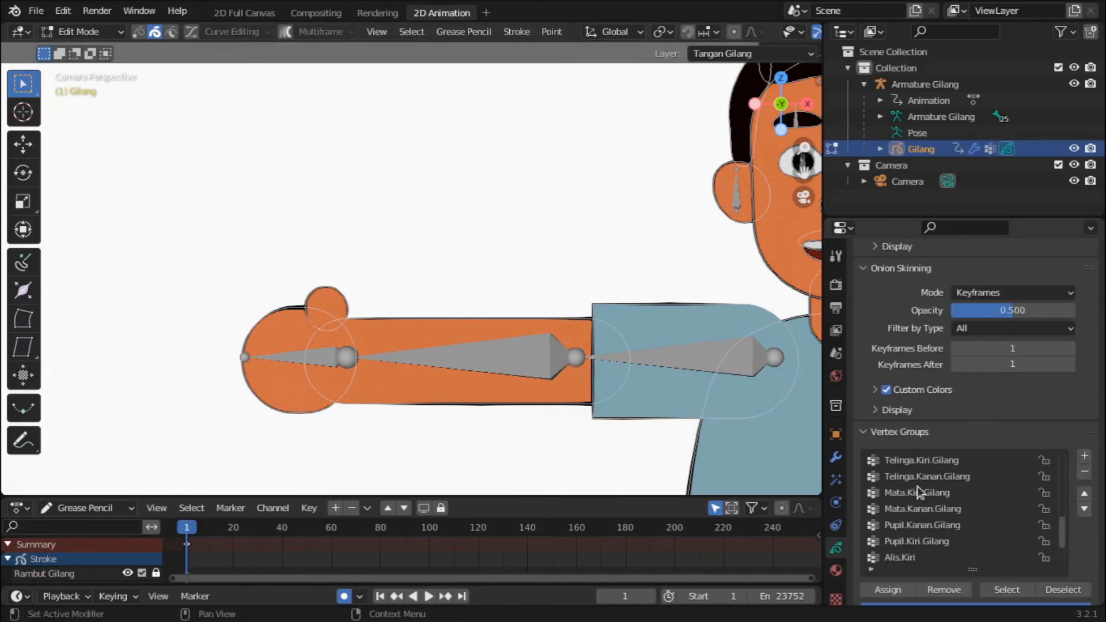
scroll(918, 486, "down", 8)
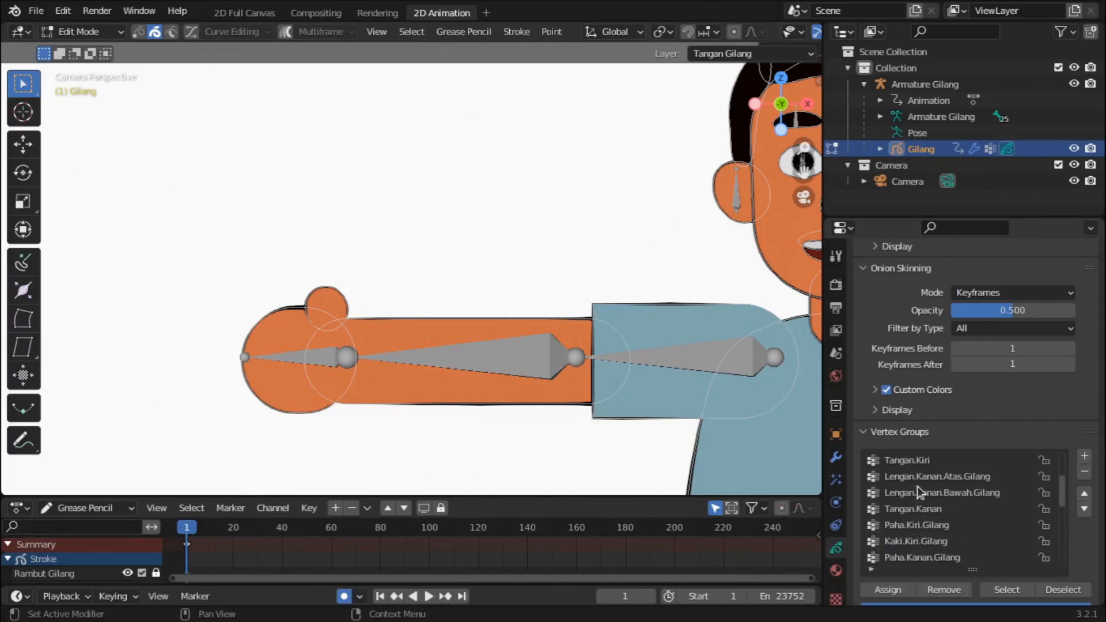
left_click(937, 489)
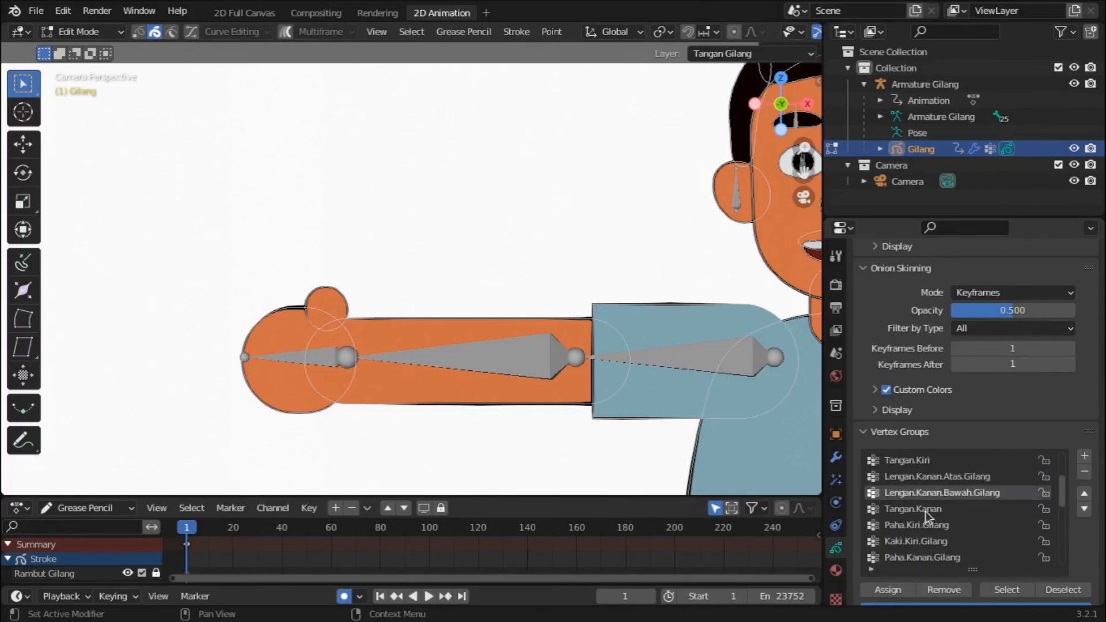
left_click(78, 33)
left_click(107, 127)
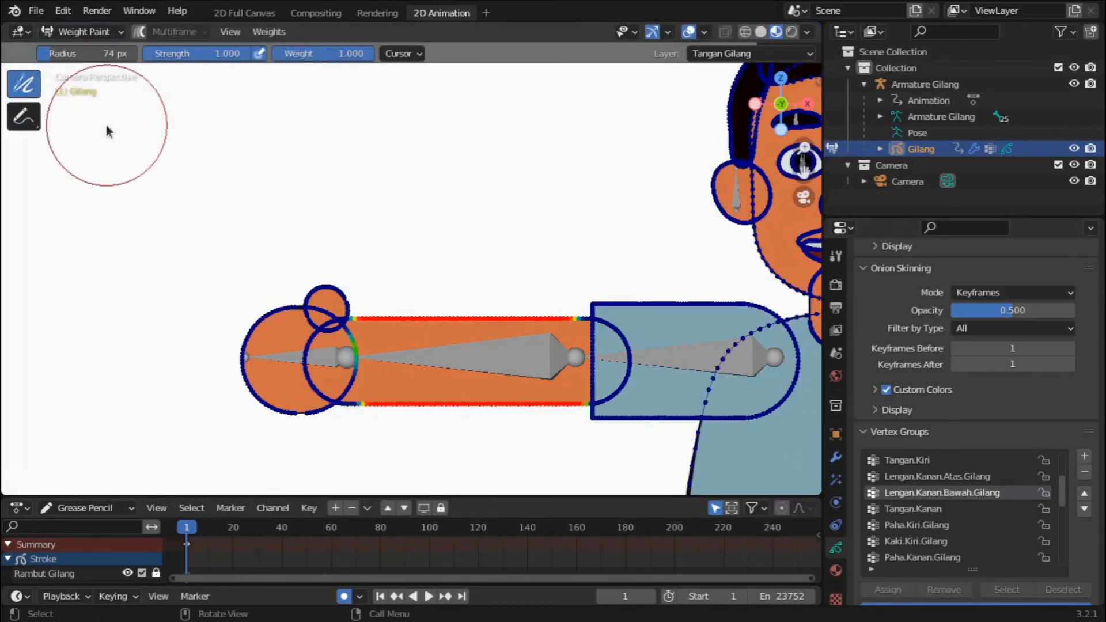
Paint weight 1.000 over the forearm's lower stroke points beside the wrist, up to where they meet the hand.
scroll(346, 235, "up", 4)
left_click_drag(802, 179, 857, 22)
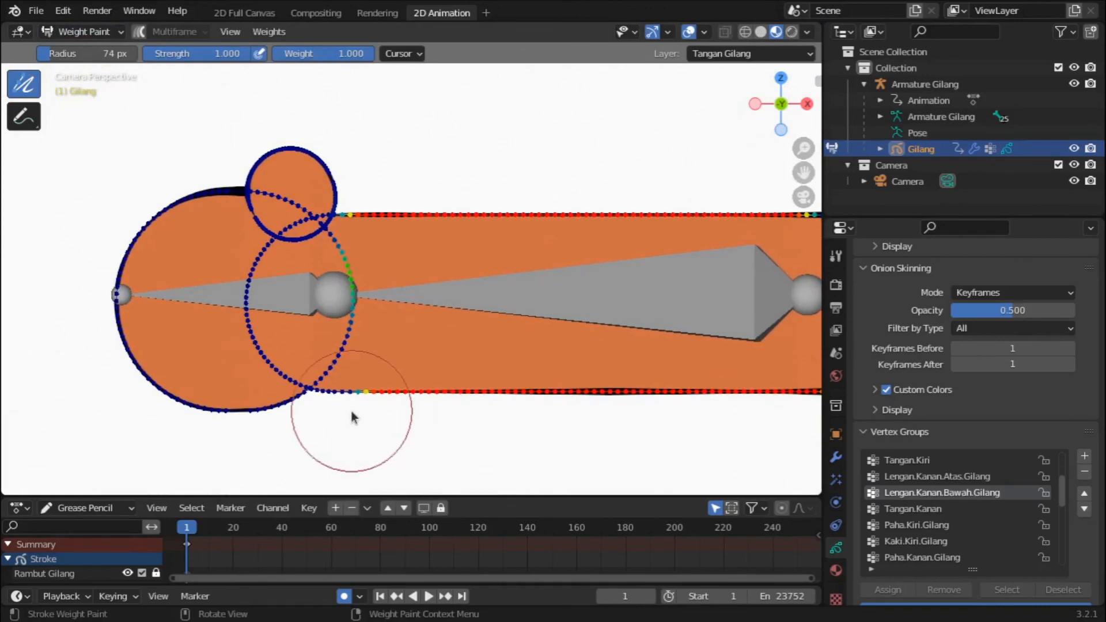
mouse_move(389, 393)
left_mouse_down()
mouse_move(354, 414)
mouse_move(379, 410)
left_mouse_up()
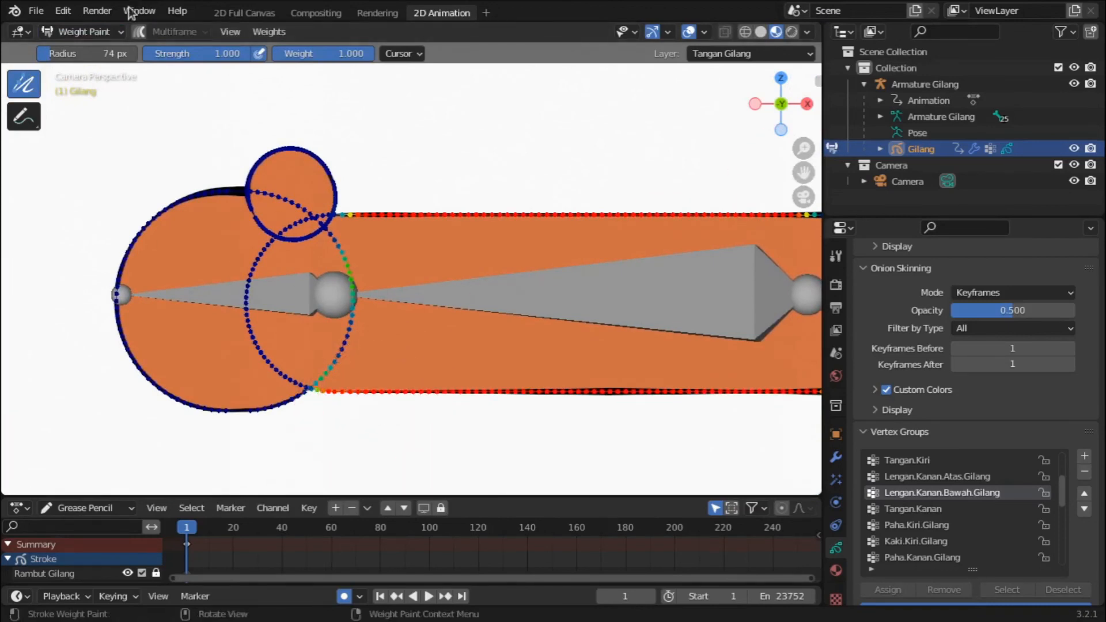
Leave Weight Paint for Object Mode, select Armature Gilang and enter Pose Mode on it.
left_click(103, 36)
left_click(92, 46)
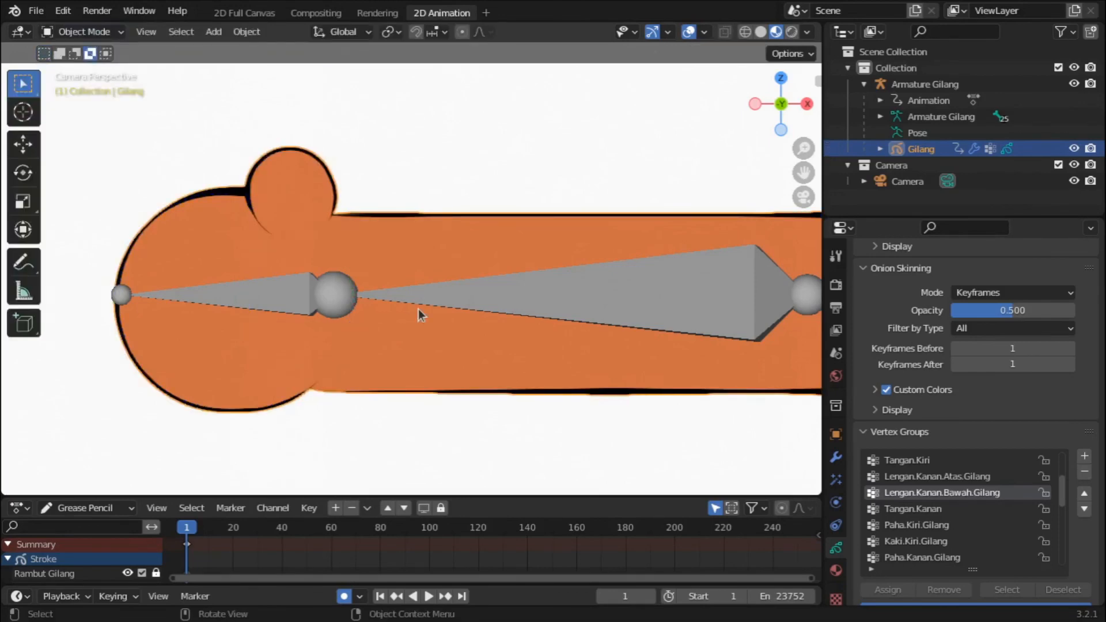
scroll(418, 309, "down", 6)
left_click(562, 273)
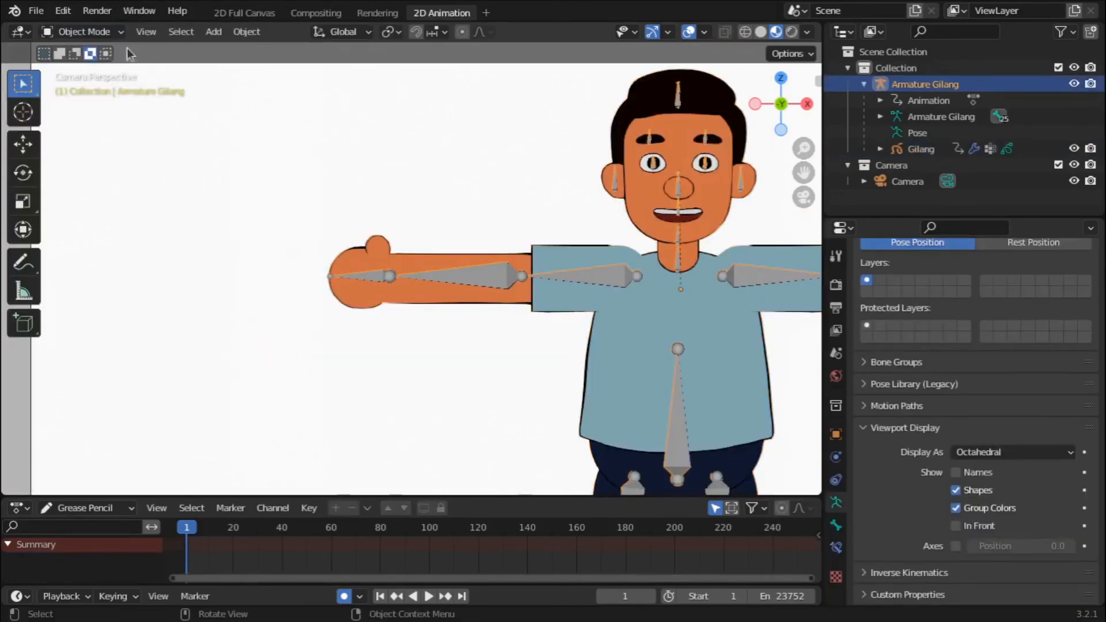
left_click(85, 31)
left_click(84, 88)
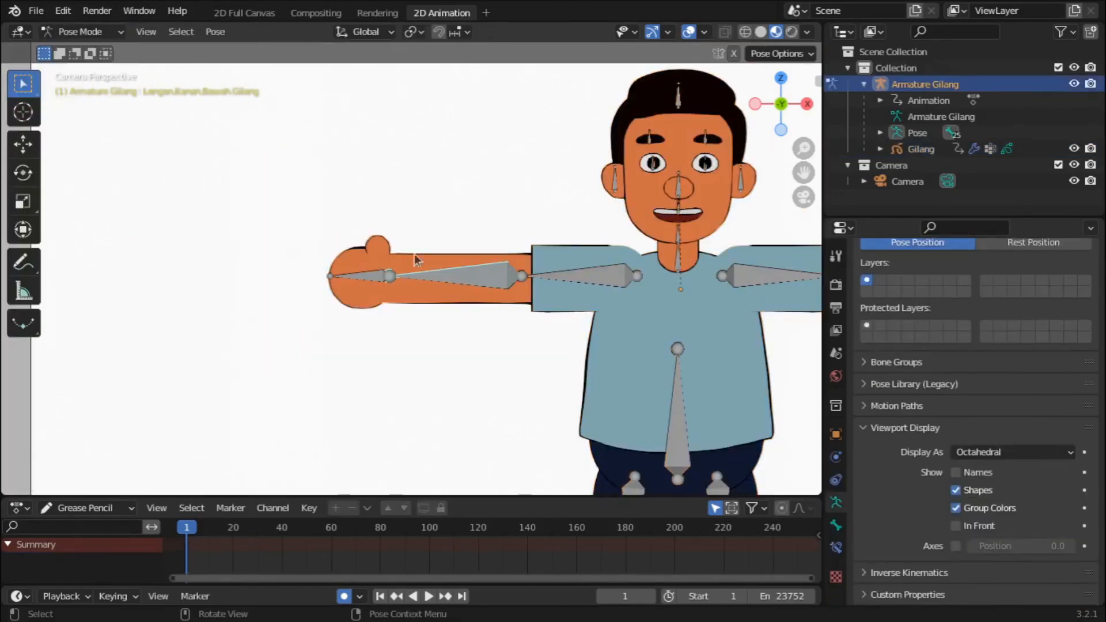
Test-rotate the Lengan.Kanan.Bawah.Gilang forearm bone upward to examine the repainted wrist, cancelling the rotation.
key("r")
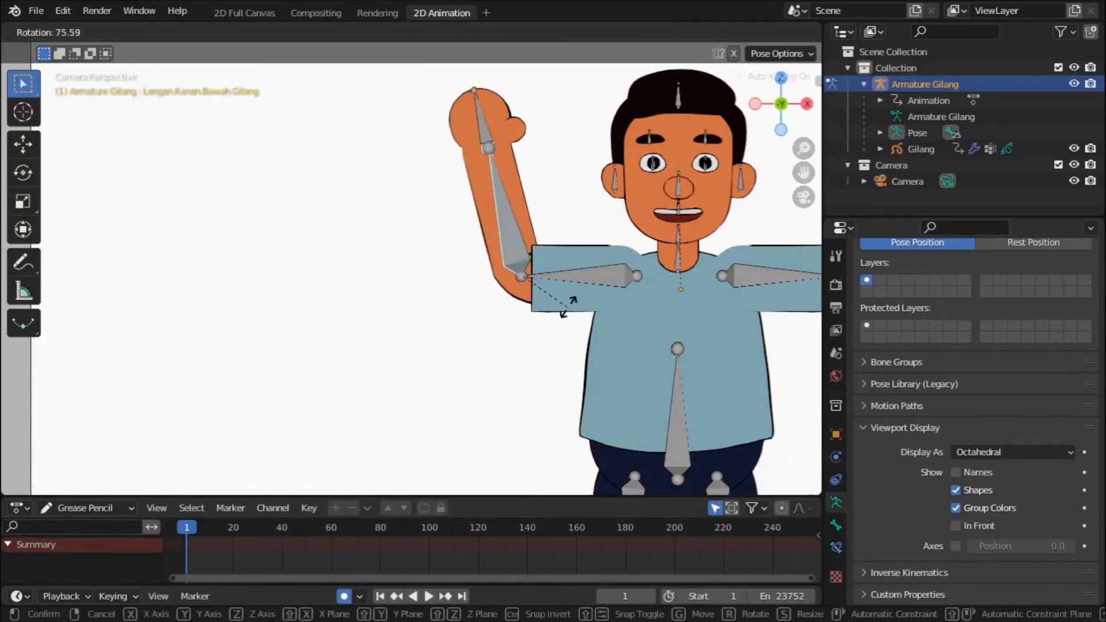
right_click(556, 313)
scroll(555, 312, "down", 3)
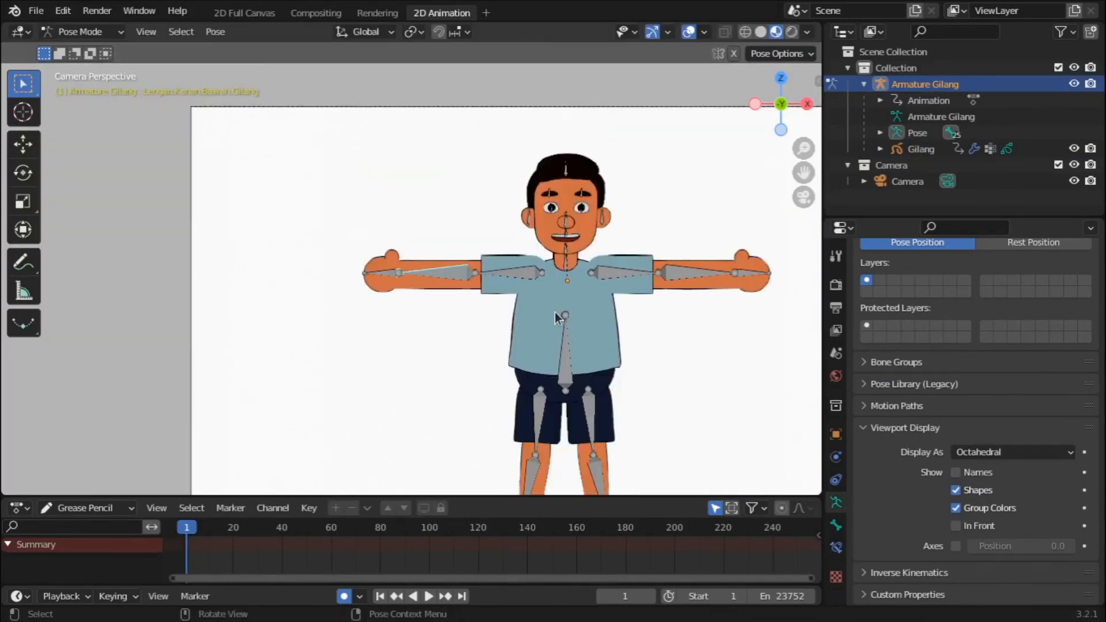
Pose the character's left arm downward by rotating its upper arm and Lengan.Kiri.Bawah.Gilang forearm bones.
left_click(614, 263)
key("r")
left_click(515, 269)
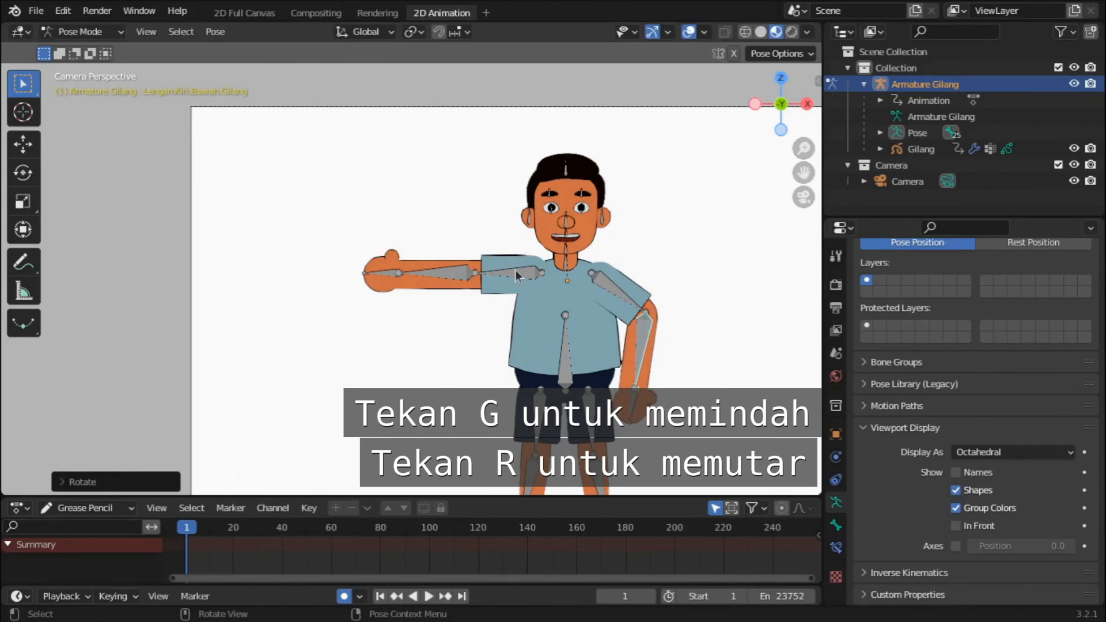
Raise the character's right arm into a wave by rotating its upper arm, forearm and Tangan.Kanan hand bones.
left_click(455, 273)
key("r")
key("r")
left_click(613, 239)
left_click(448, 159)
key("r")
left_click(613, 209)
Select the right and left eye bones on the face together and move them slightly.
scroll(788, 181, "up", 5)
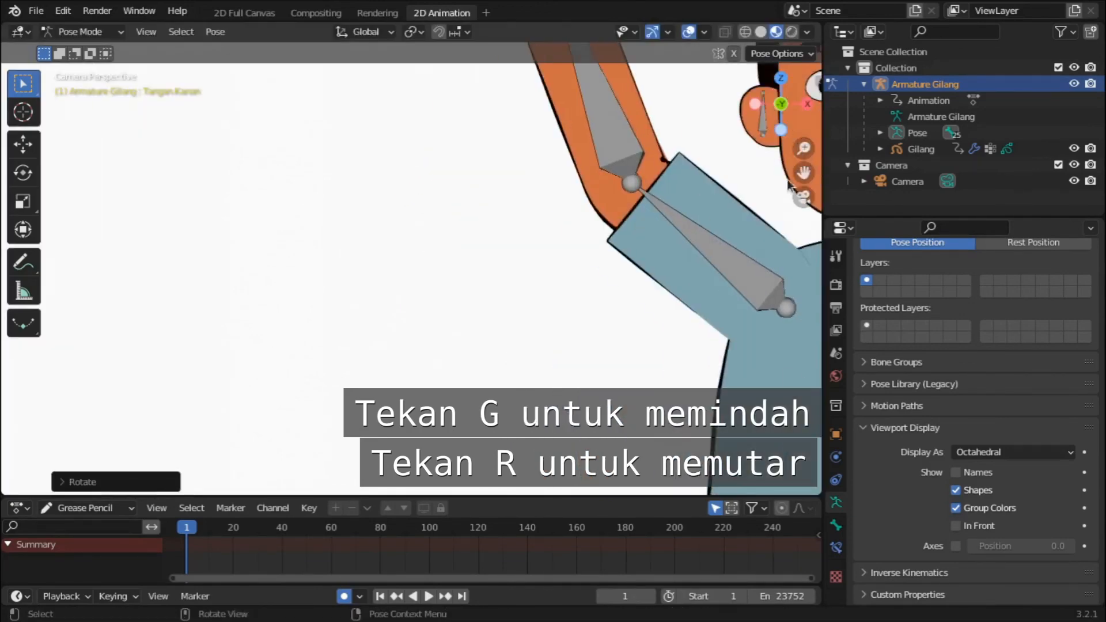
middle_click_drag(788, 181, 576, 369, "shift")
scroll(600, 322, "up", 3)
left_click(626, 249)
left_click(785, 262, "shift")
key("g")
left_click(785, 266)
scroll(645, 239, "up", 5)
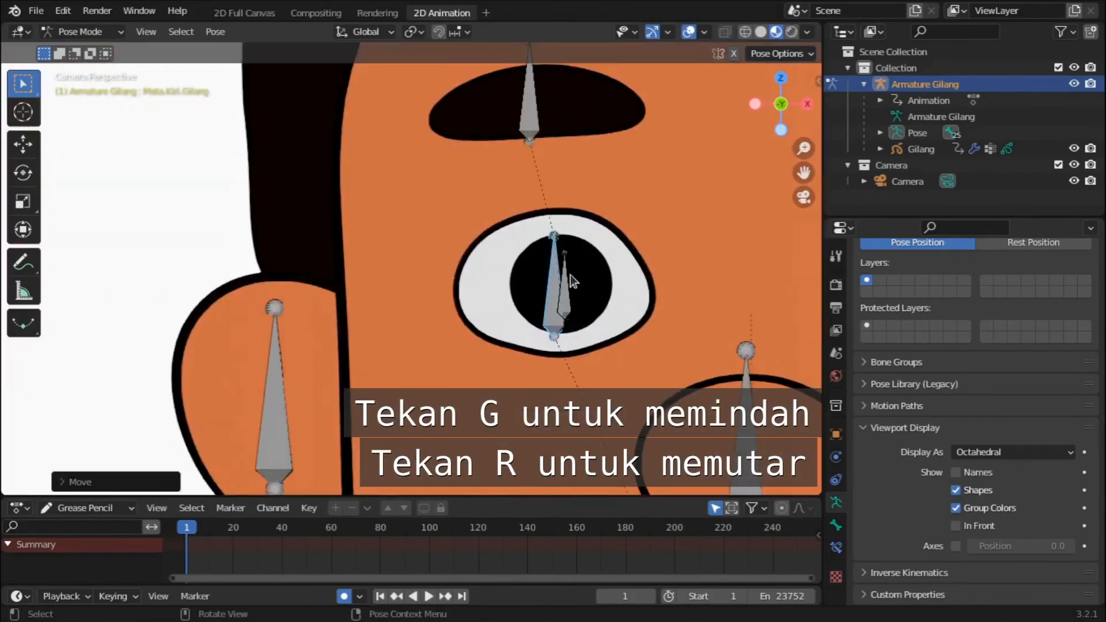
Move both pupil bones together sideways so the character looks toward its lowered arm.
scroll(570, 281, "down", 2)
left_click(771, 292)
left_click(518, 295, "shift")
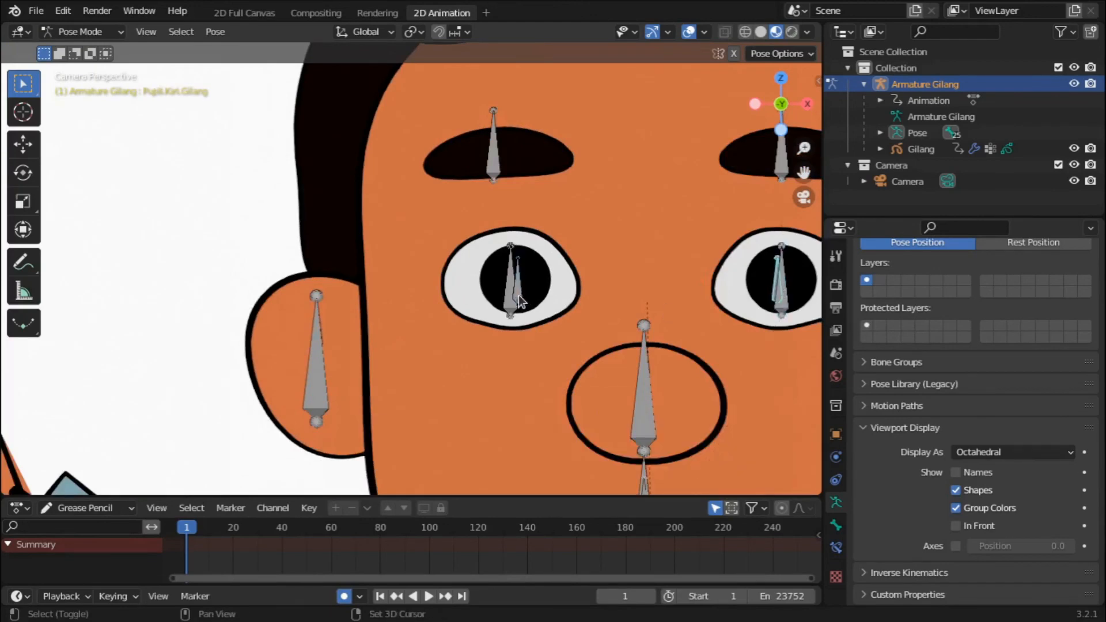
key("g")
left_click(533, 287)
Select both eyebrow bones and move them slightly upward.
scroll(535, 287, "down", 3)
left_click(628, 203)
left_click(459, 202, "shift")
key("g")
left_click(460, 190)
left_click(628, 295)
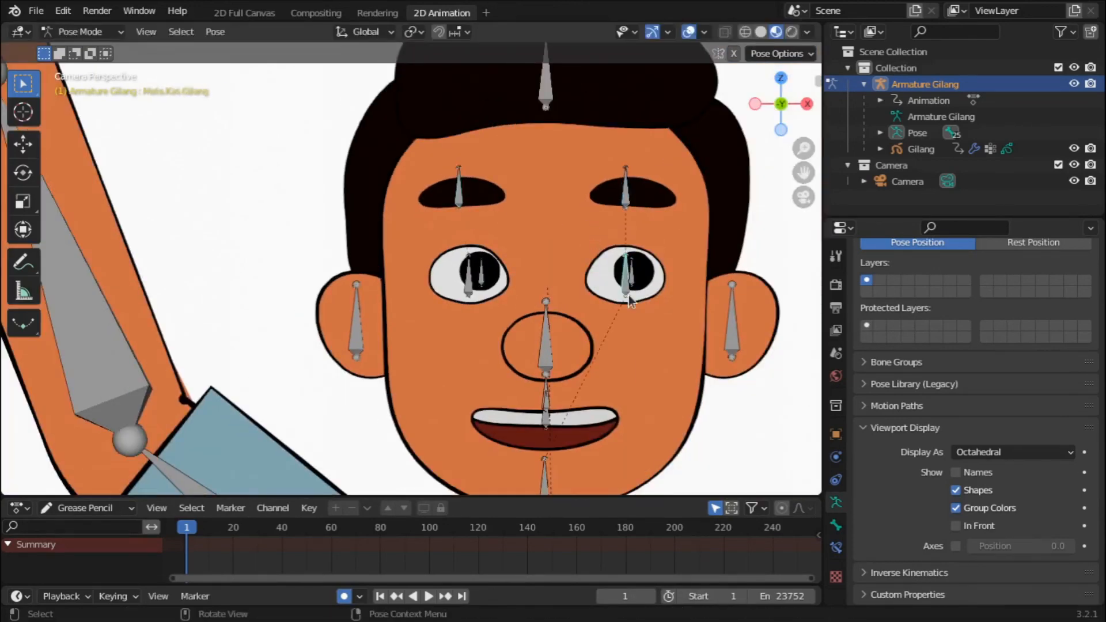
left_click(469, 293, "shift")
key("r")
right_click(654, 318)
Tilt the head toward the raised arm by rotating the head bone and the Leher.Gilang neck bone.
scroll(599, 345, "down", 3)
left_click(490, 402)
key("r")
left_click(529, 423)
left_click(489, 446)
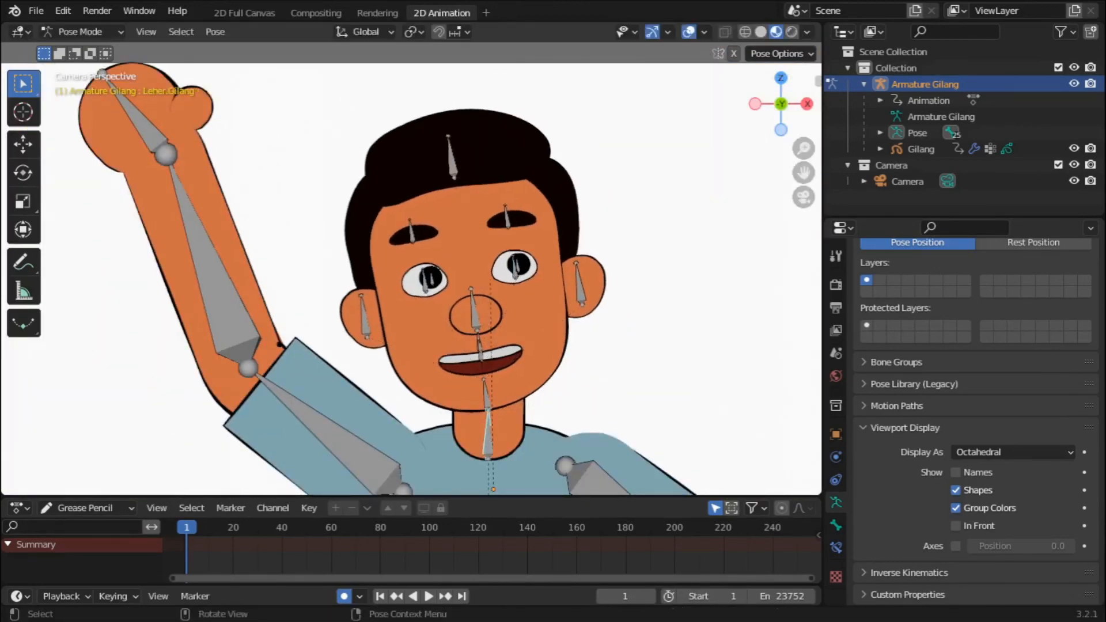
key("r")
left_click(588, 415)
Move the Rambut.Gilang hair bone slightly on the tilted head.
left_click(413, 170)
key("g")
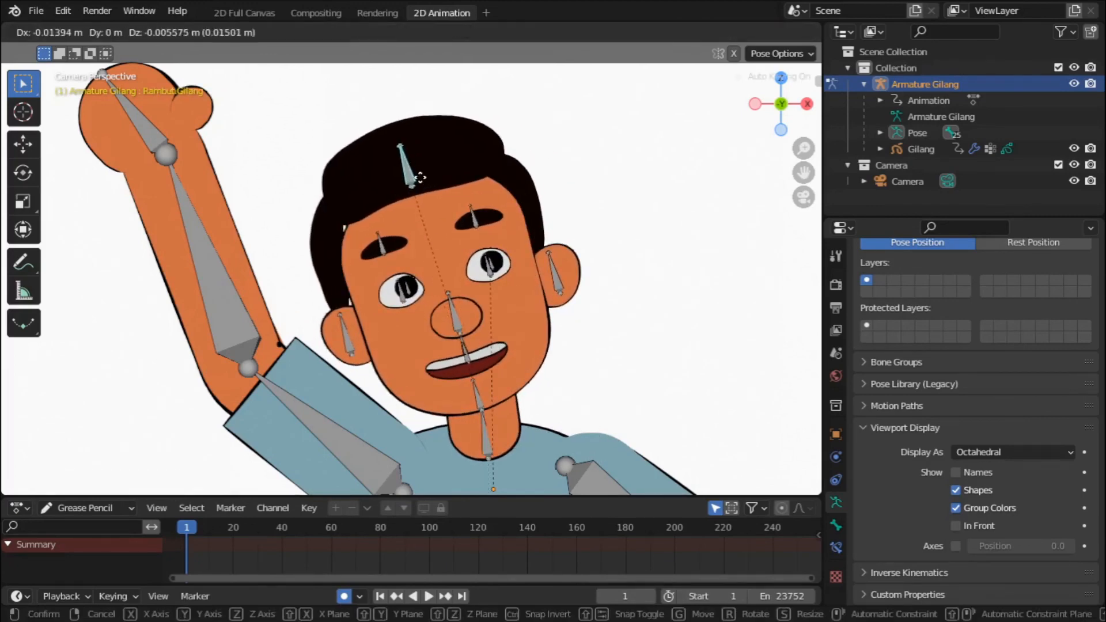
left_click(421, 180)
Bend the character's right leg by rotating the Paha.Kanan.Gilang thigh bone outward and its lower leg bone back.
scroll(685, 268, "down", 4)
middle_click_drag(686, 268, 695, 115, "shift")
scroll(696, 115, "down", 4)
left_click(417, 359)
key("r")
right_click(499, 392)
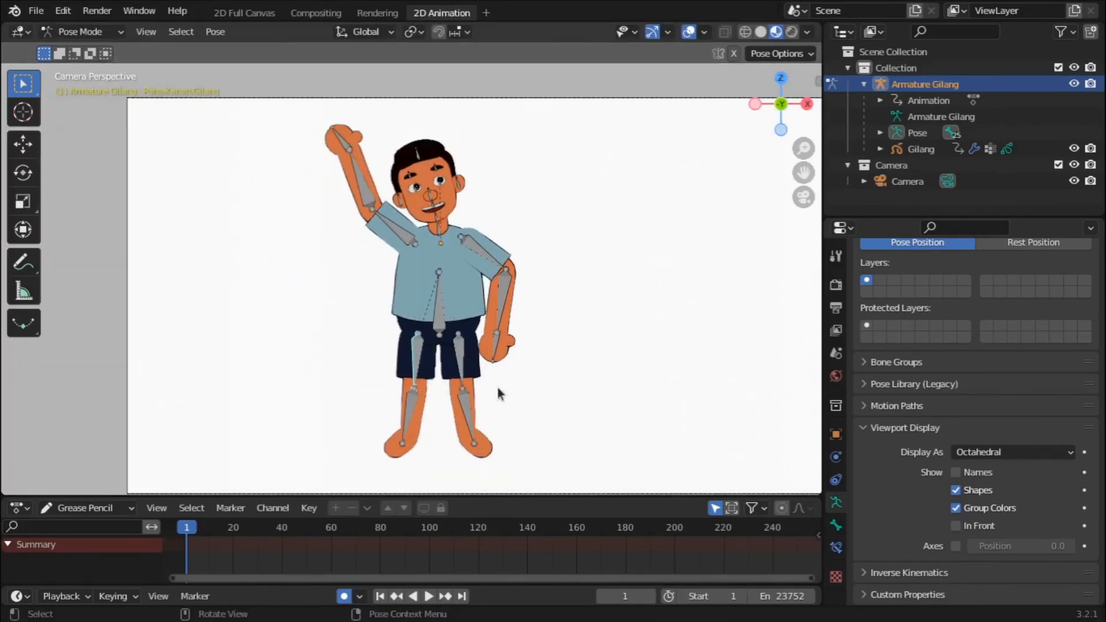
key("r")
left_click(453, 428)
left_click(372, 396)
key("r")
left_click(512, 339)
Bend the character's left leg inward by rotating its thigh bone and the Kaki.Kiri.Gilang lower leg bone.
left_click(459, 359)
key("r")
left_click(494, 390)
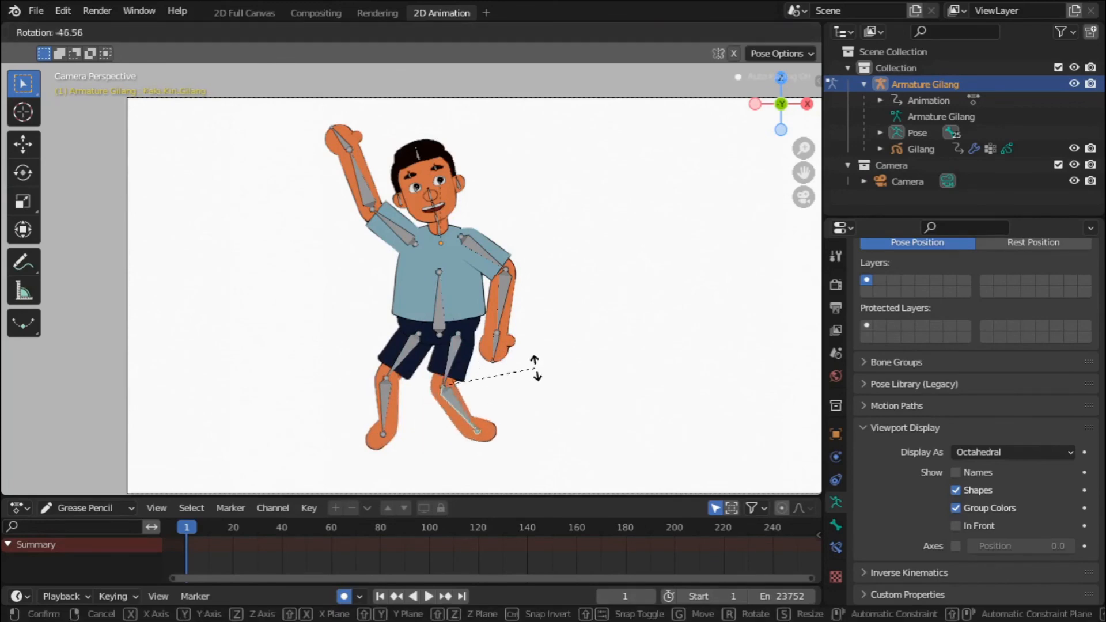
left_click(479, 466)
Examine the strokes at both bent knees and rotate the Kaki.Kiri.Gilang lower leg bone slightly.
scroll(386, 243, "up", 5)
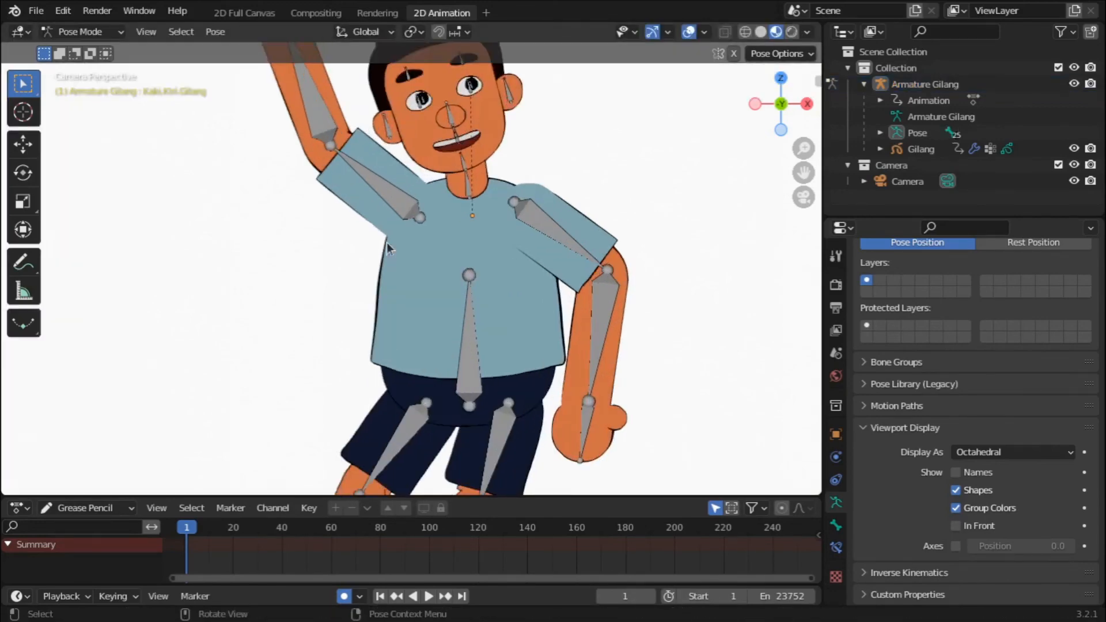
scroll(386, 243, "down", 5)
scroll(386, 243, "up", 5)
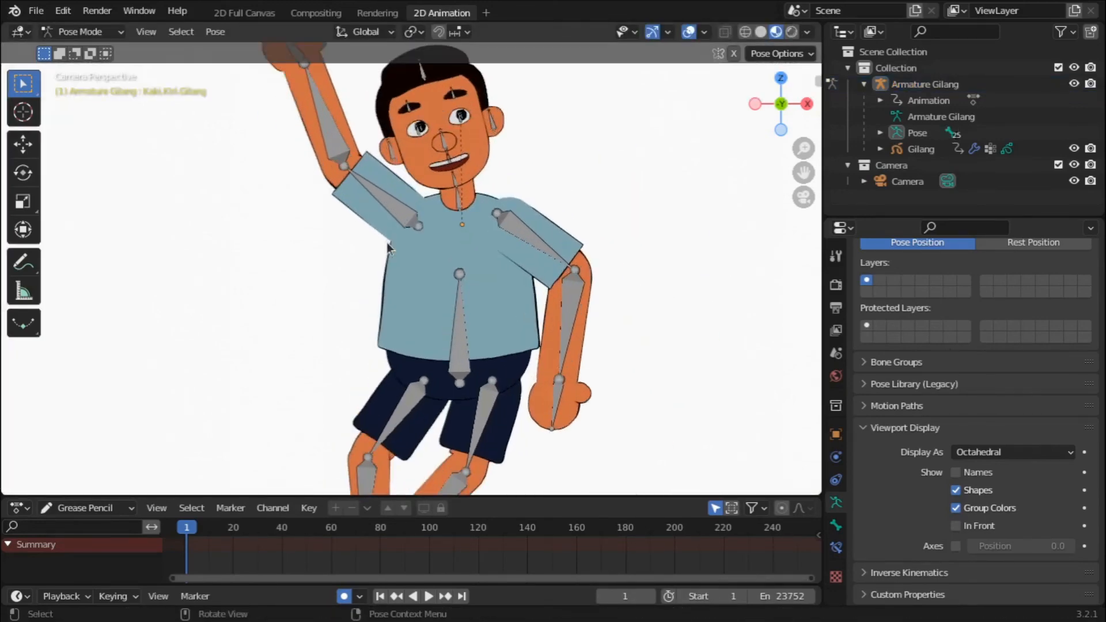
left_click_drag(807, 173, 843, 31)
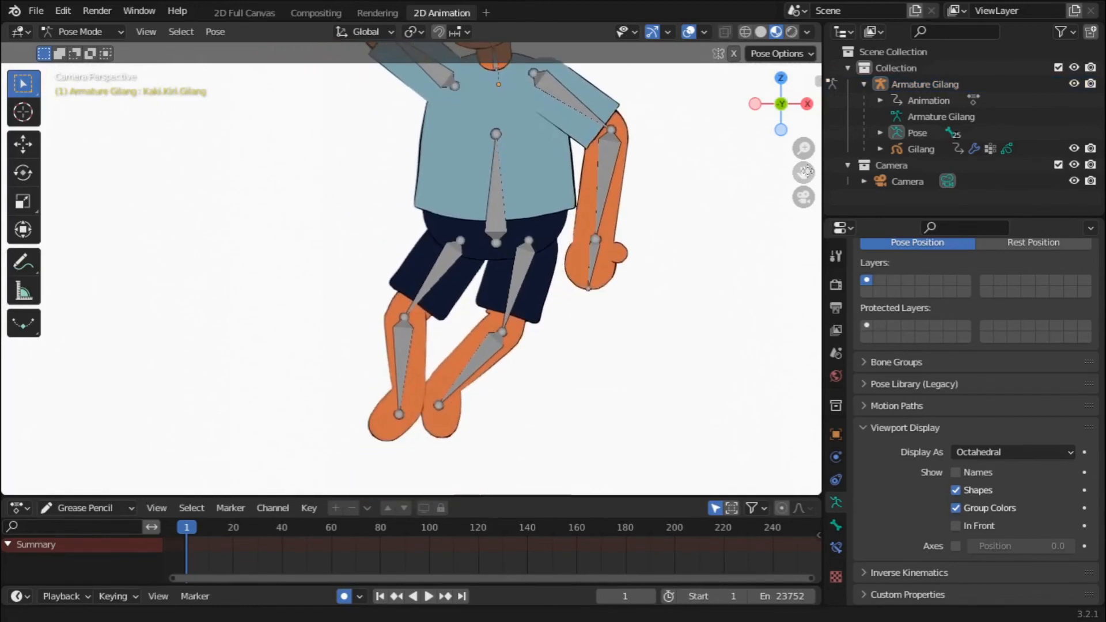
scroll(572, 368, "up", 8)
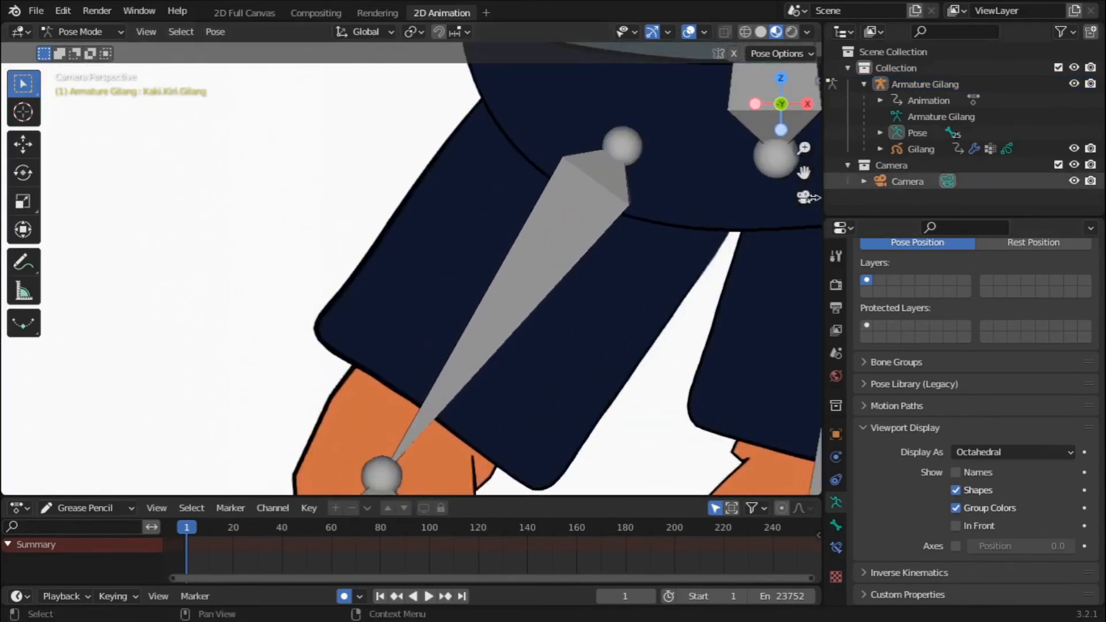
mouse_move(806, 174)
left_mouse_down()
mouse_move(751, 4)
mouse_move(797, 155)
left_mouse_up()
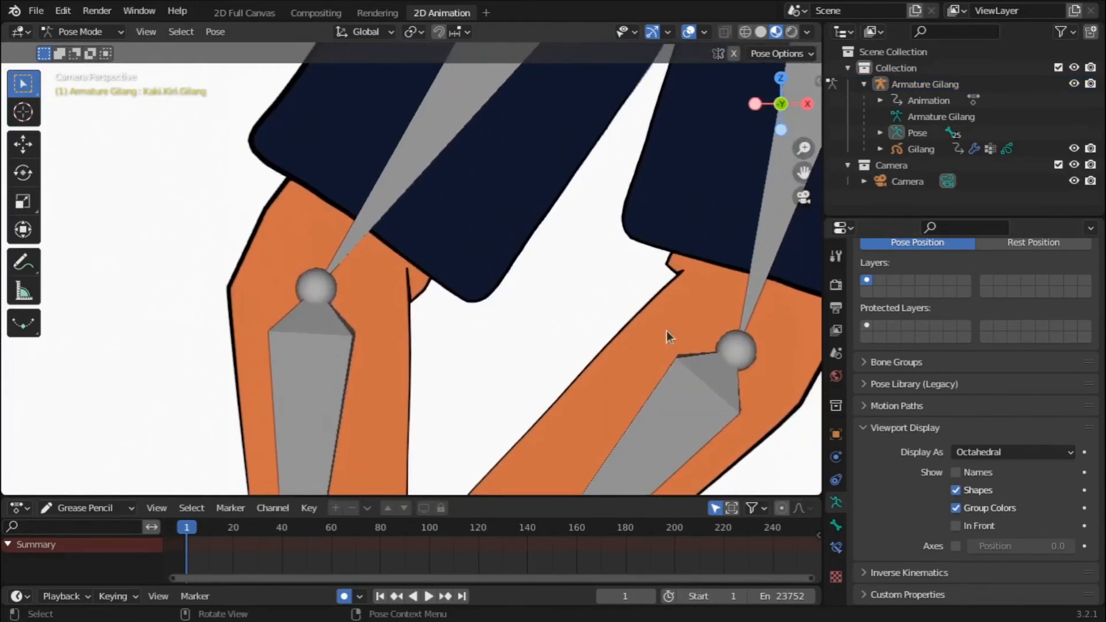
scroll(662, 417, "down", 2)
left_click(582, 392)
key("r")
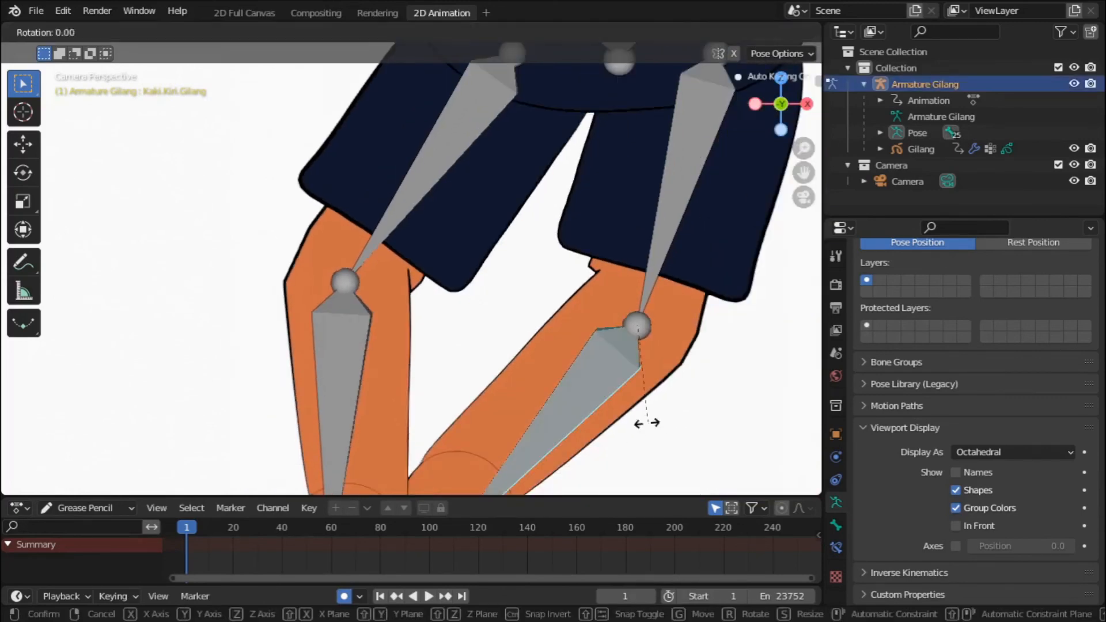
left_click(645, 433)
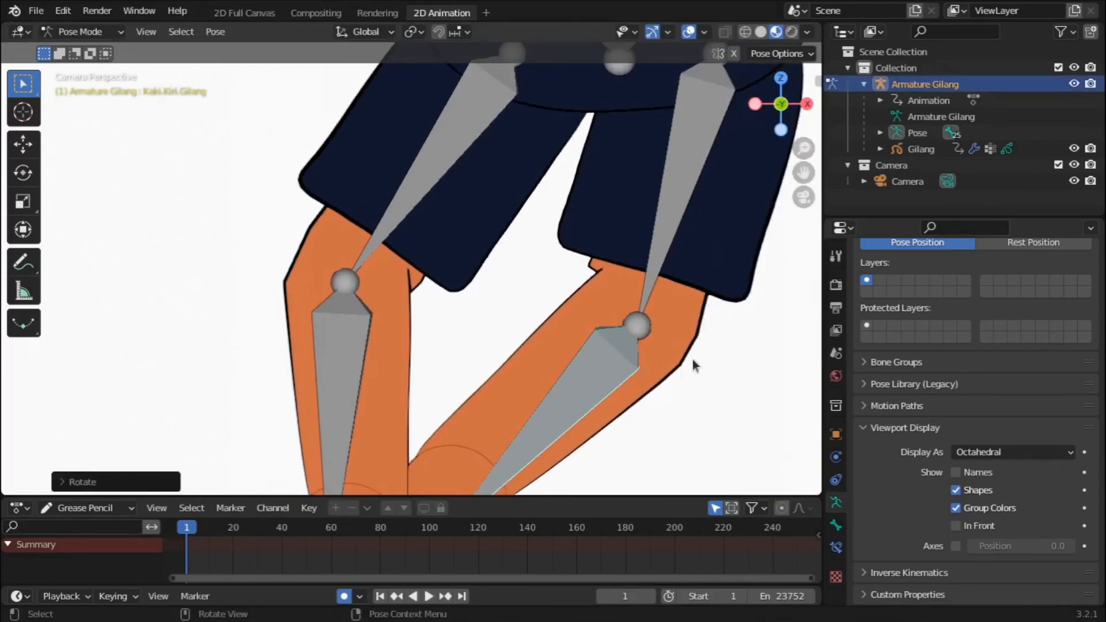
Set the Bendy Bones segments of the Kaki.Kiri.Gilang bone to 10.
left_click(836, 525)
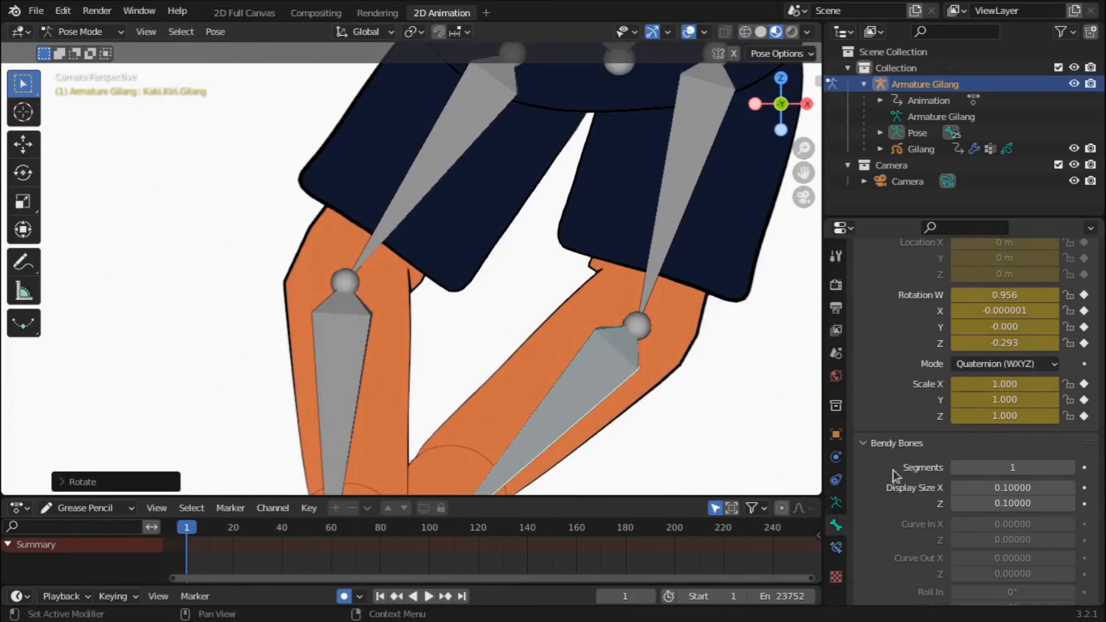
scroll(893, 470, "up", 3)
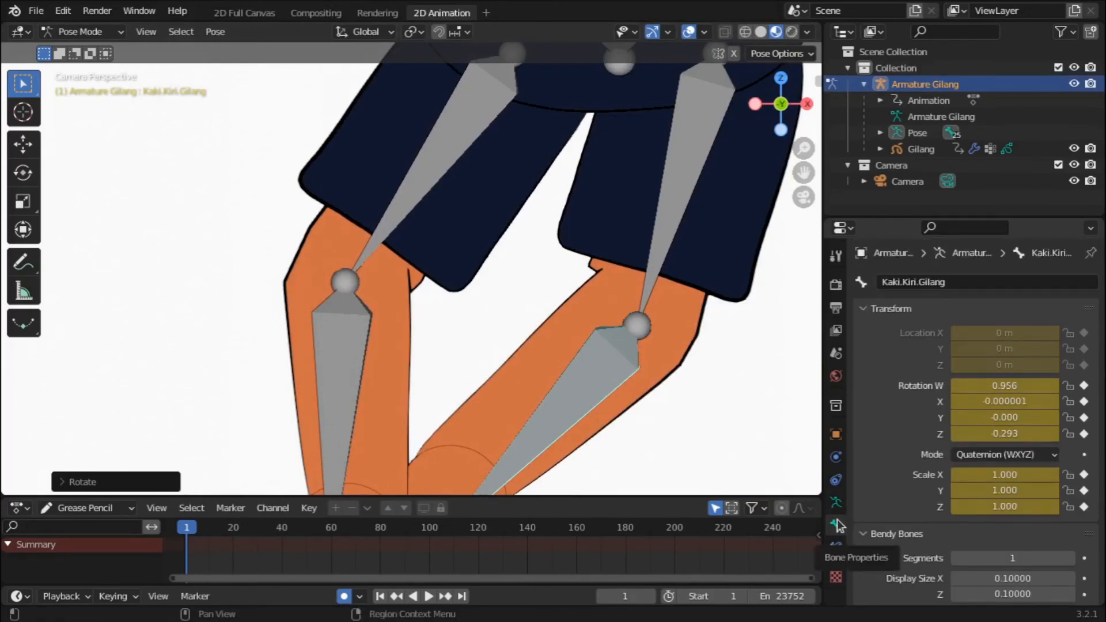
scroll(927, 528, "down", 5)
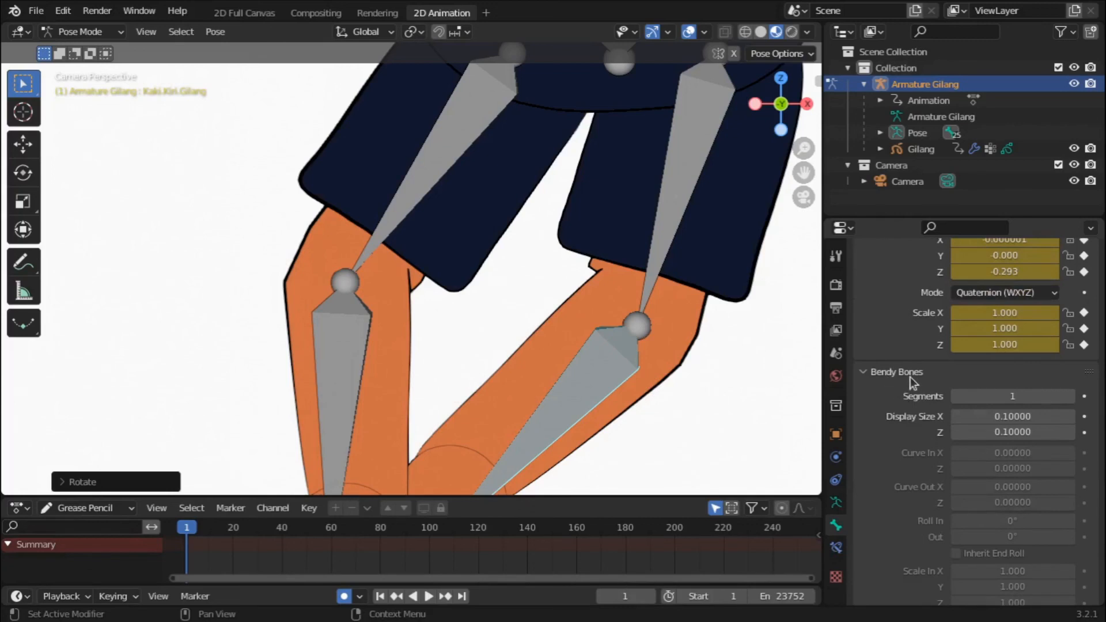
left_click(1071, 396)
left_click(1071, 396)
left_click(1071, 396)
left_click(1071, 397)
left_click(1071, 396)
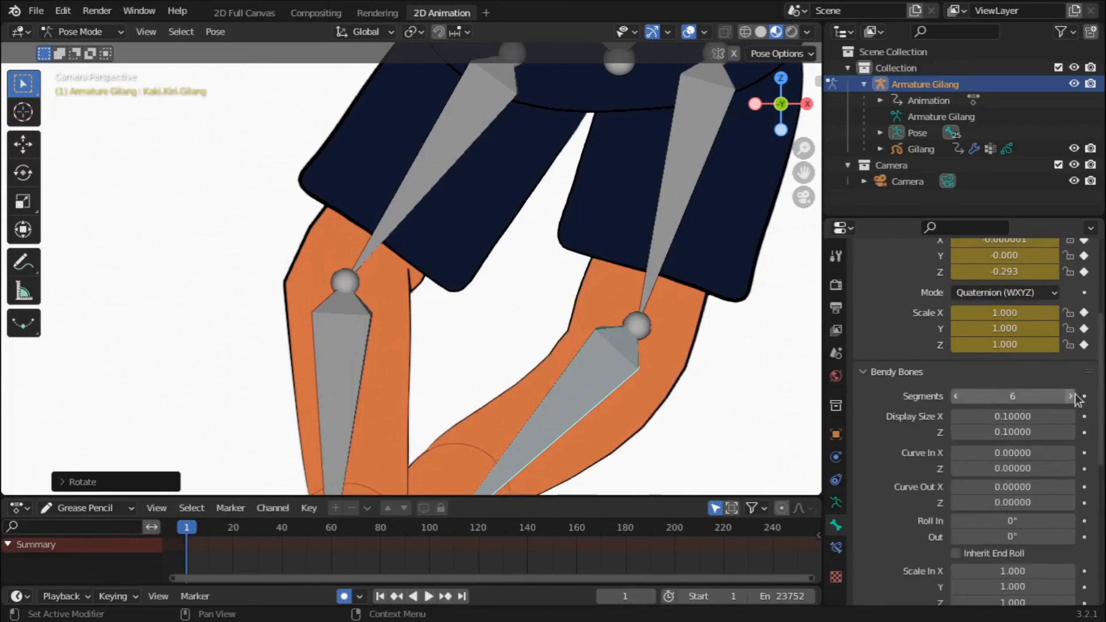
left_click(1072, 397)
left_click(1071, 396)
left_click(1071, 397)
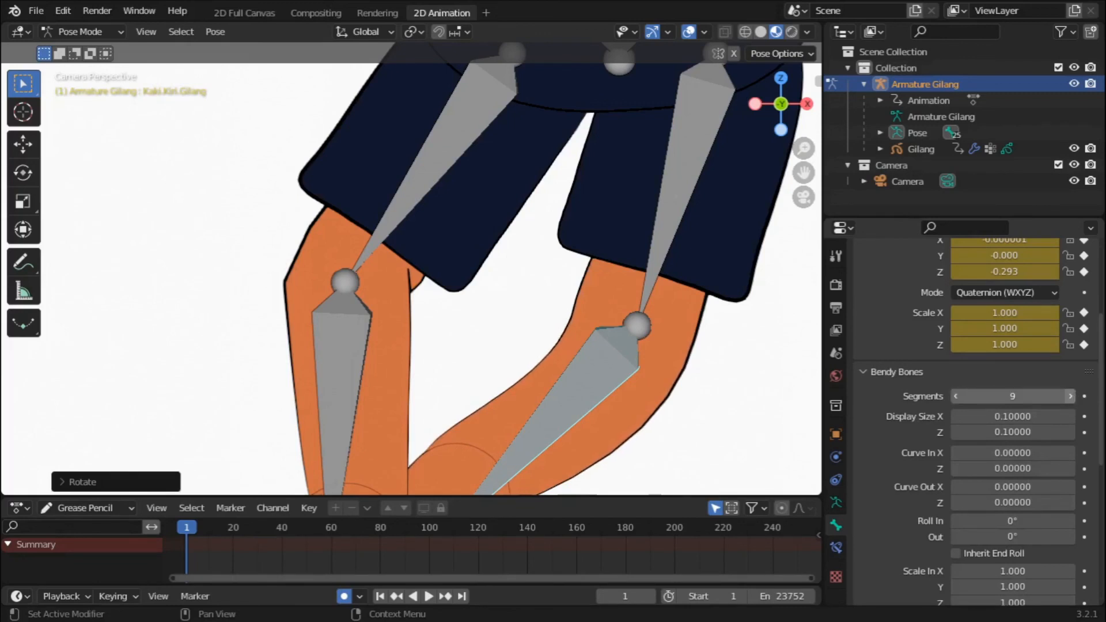
left_click(1071, 397)
scroll(511, 285, "down", 3)
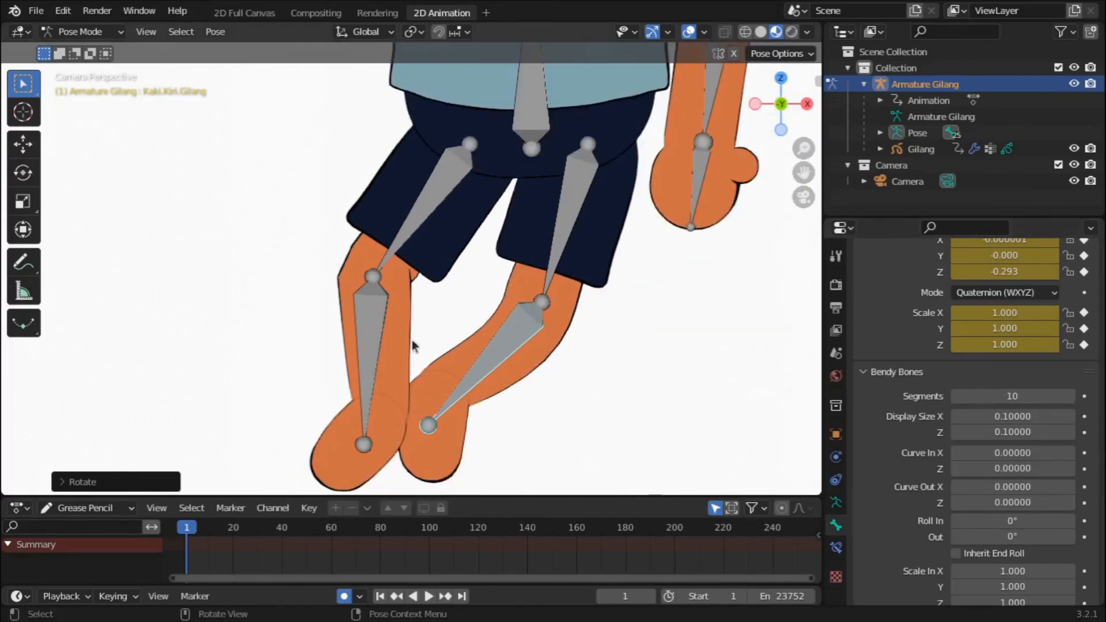
Set the Bendy Bones segments of the Kaki.Kanan.Gilang lower leg bone to 10, matching the Kaki.Kiri.Gilang bone.
left_click(372, 350)
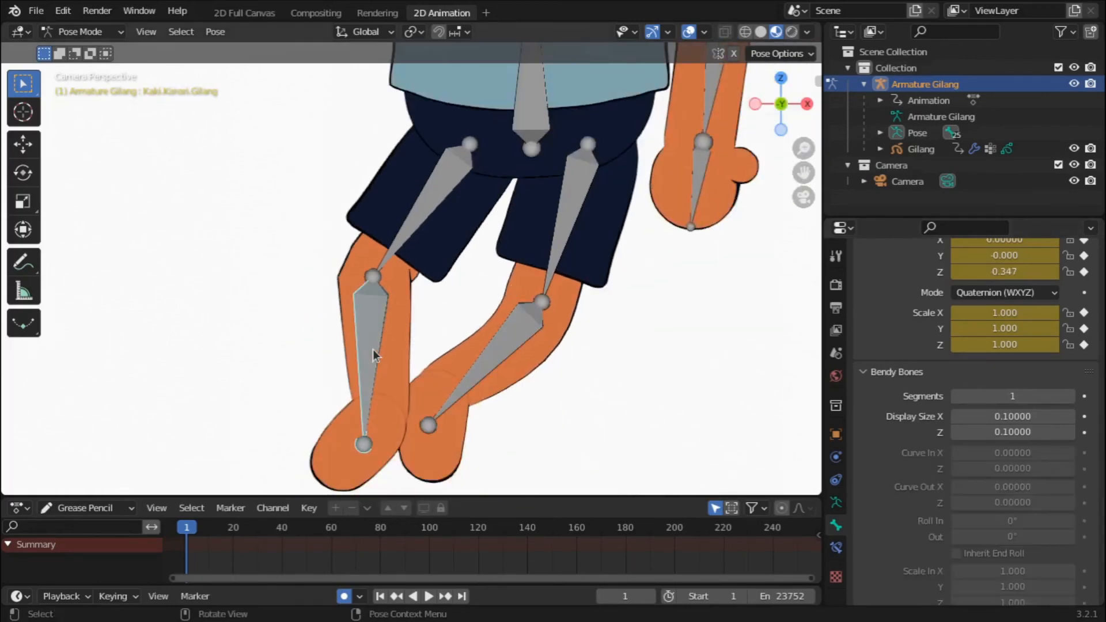
left_click(1070, 397)
left_click(1070, 397)
left_click(1070, 397)
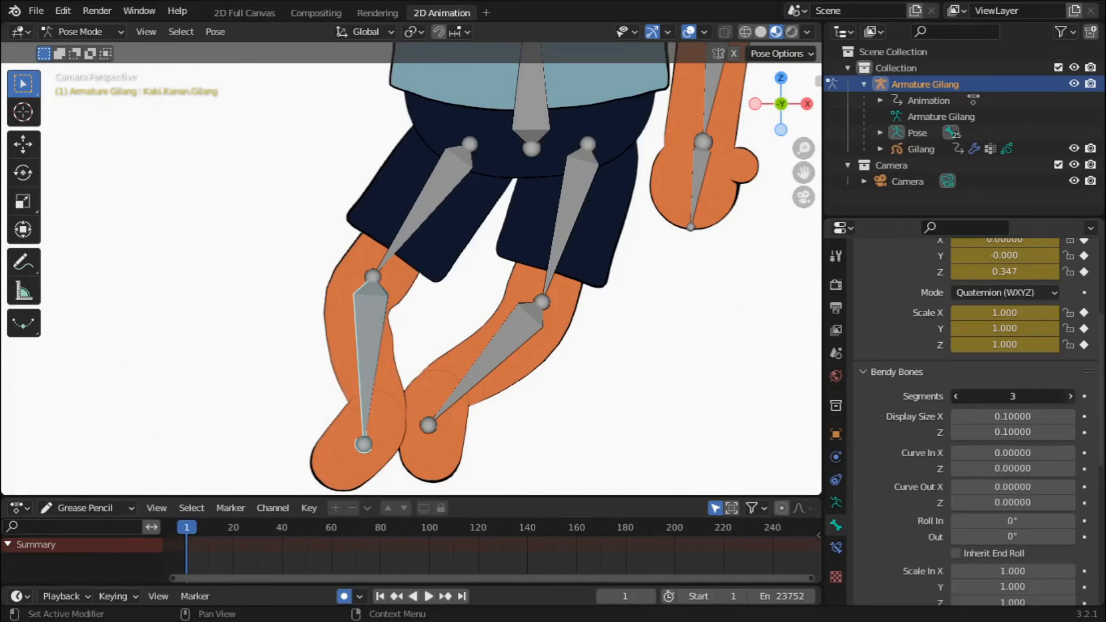
left_click(1070, 397)
left_click(1070, 397)
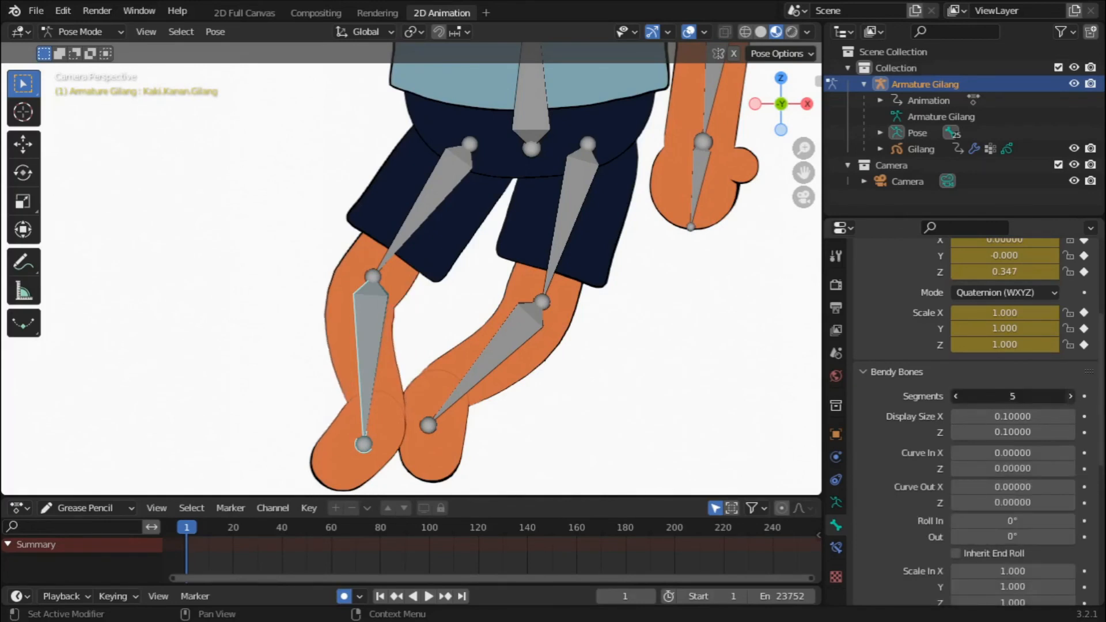
left_click(1070, 397)
left_click(1070, 397)
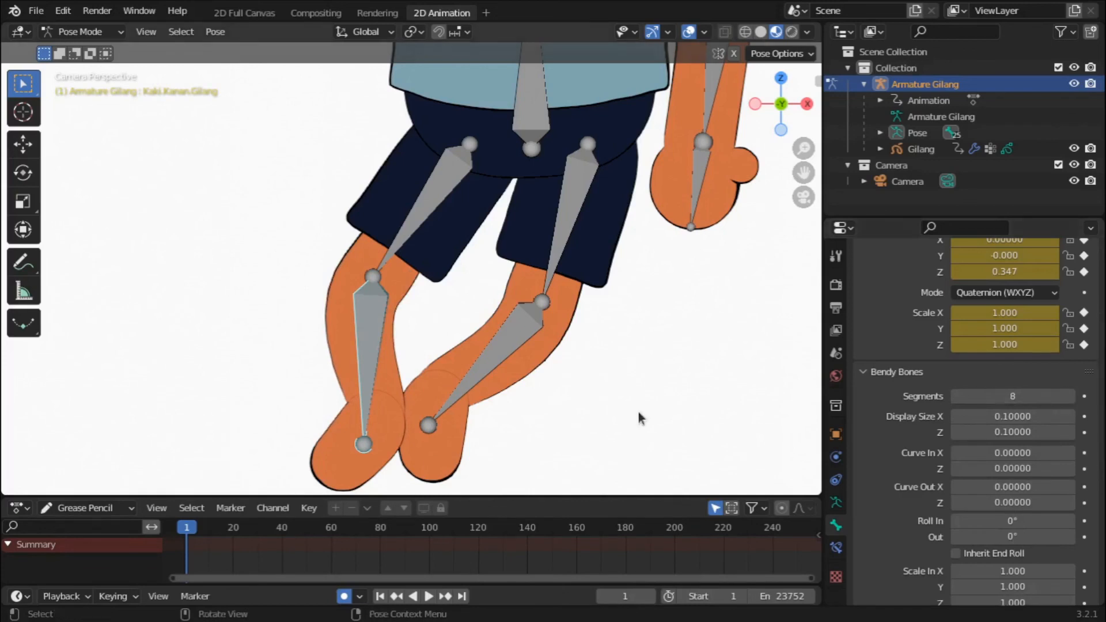
left_click(518, 346)
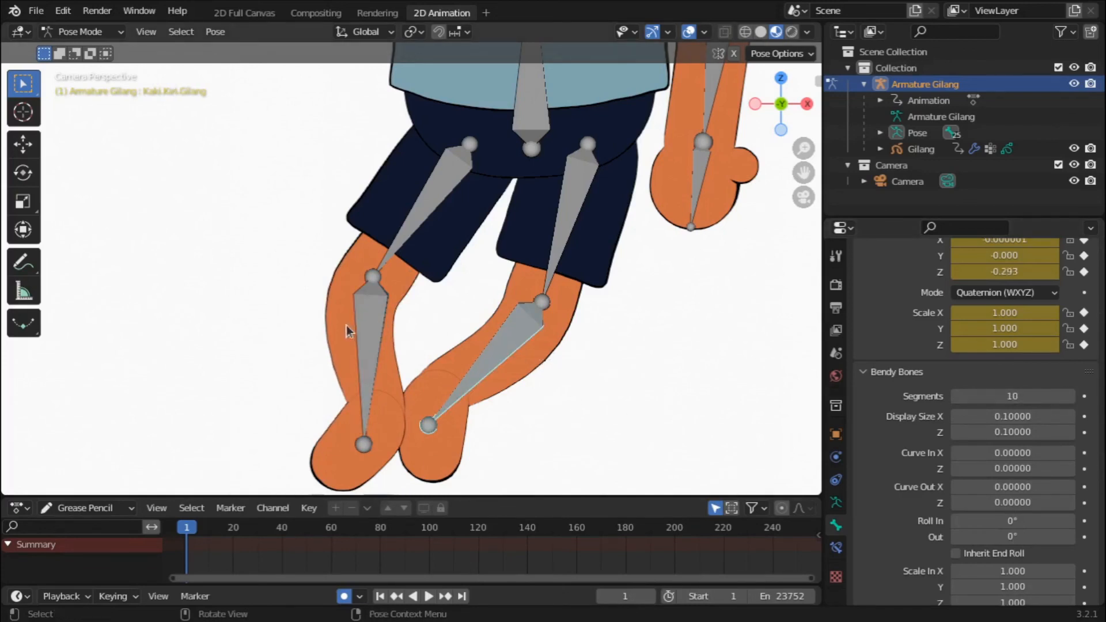
left_click(370, 330)
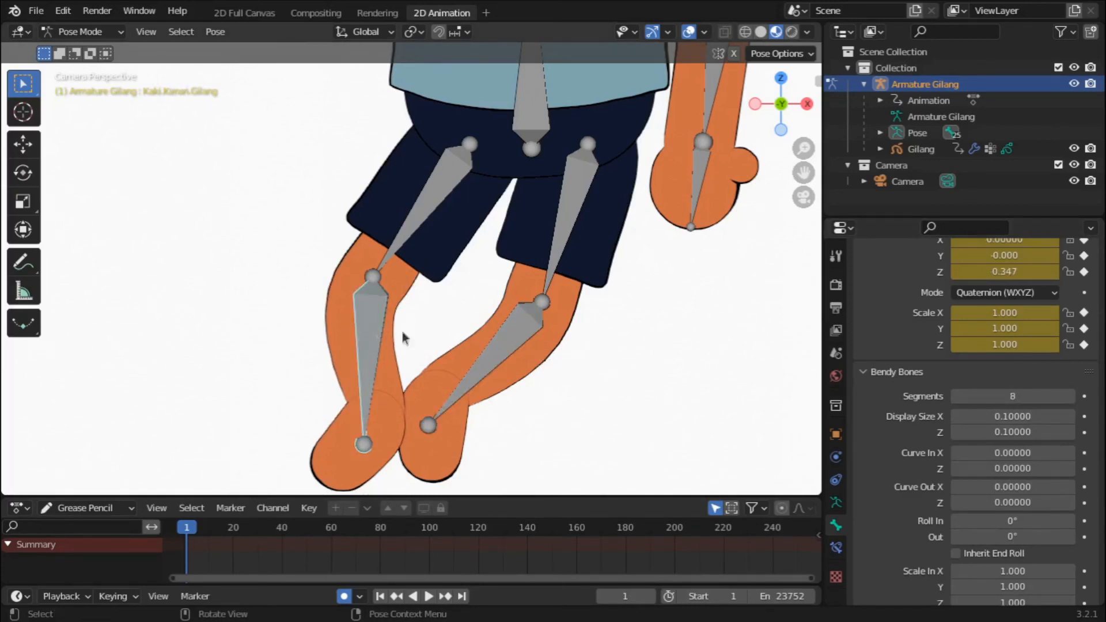
left_click(984, 396)
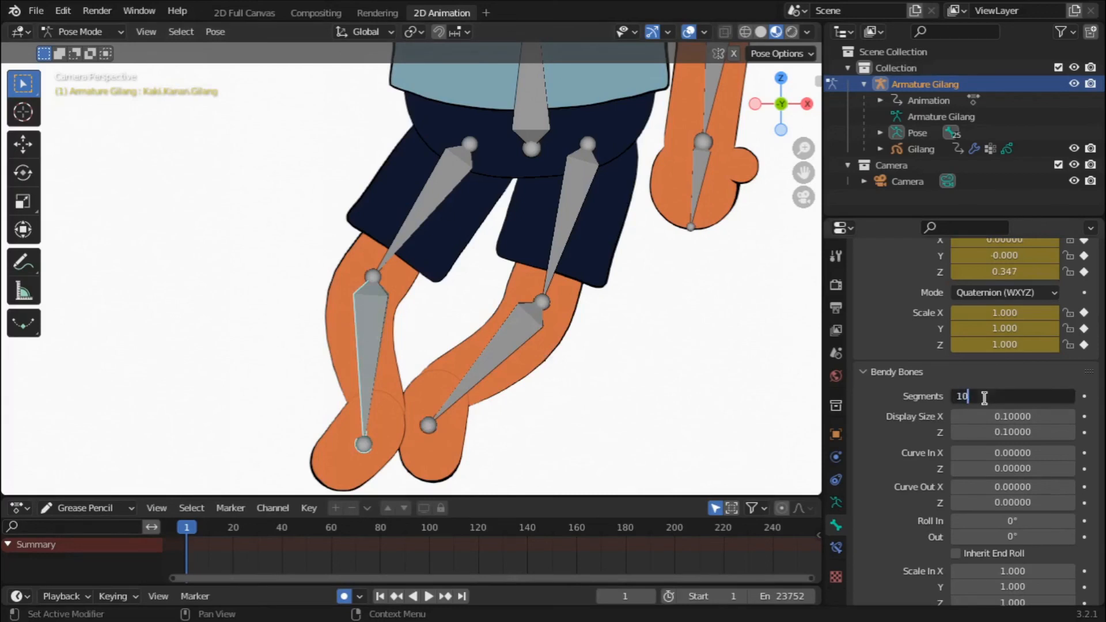
key("Return")
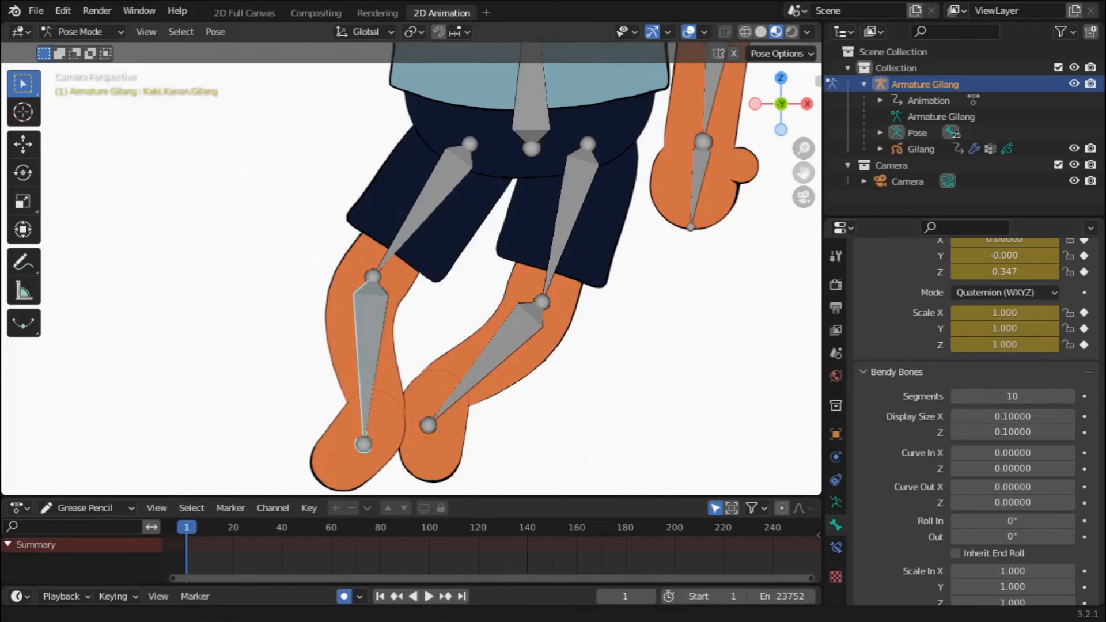
Set the Bendy Bones segments of the Lengan.Kiri.Bawah.Gilang lower arm bone to 10.
left_click_drag(804, 173, 715, 478)
left_click(622, 327)
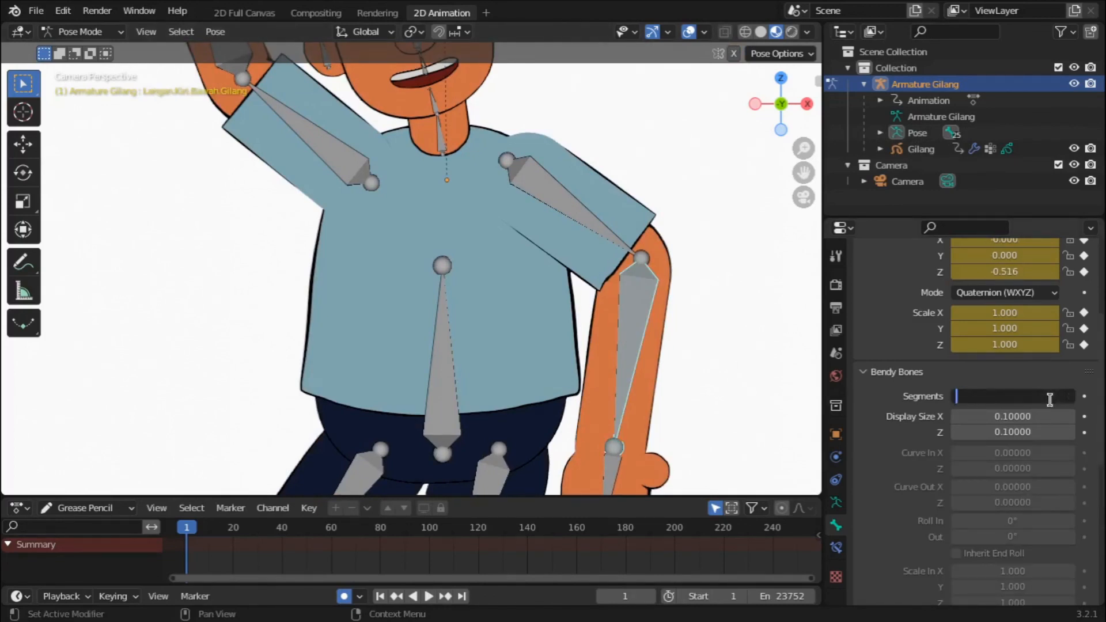
key("Return")
scroll(578, 348, "down", 5)
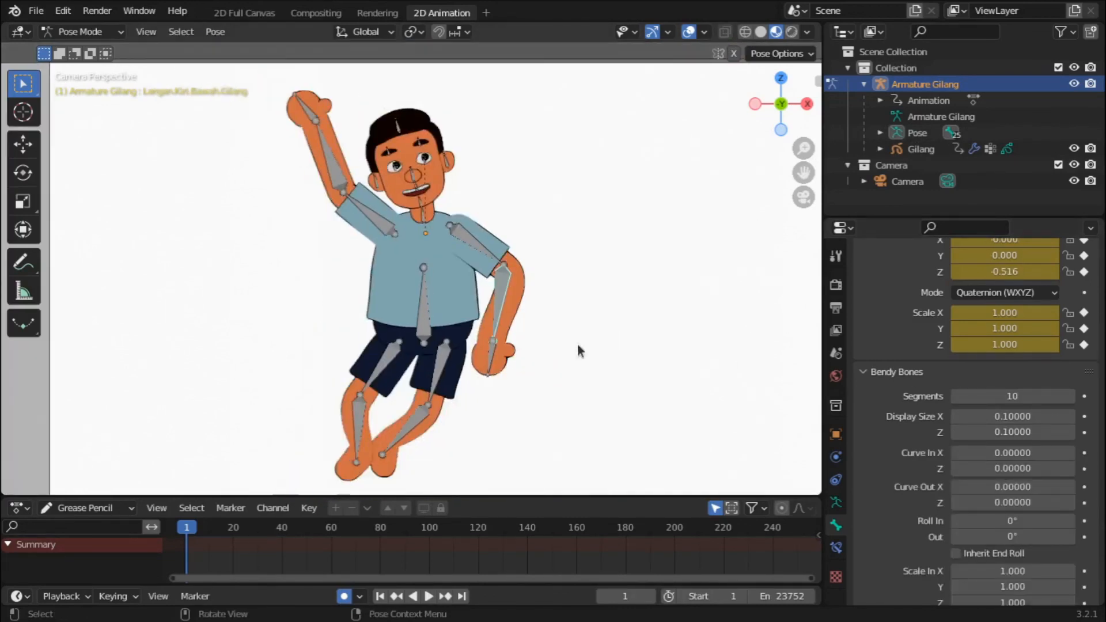
Render the current frame as an image and fit the whole posed character in the render view.
left_click(84, 12)
left_click(164, 34)
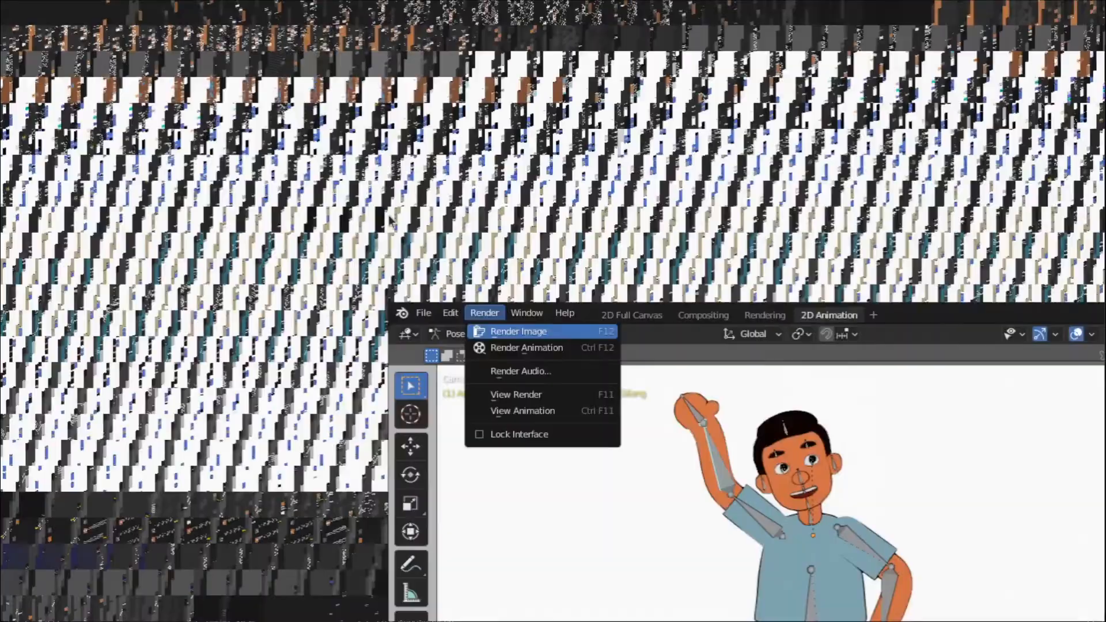
scroll(484, 309, "down", 4)
scroll(484, 304, "up", 1)
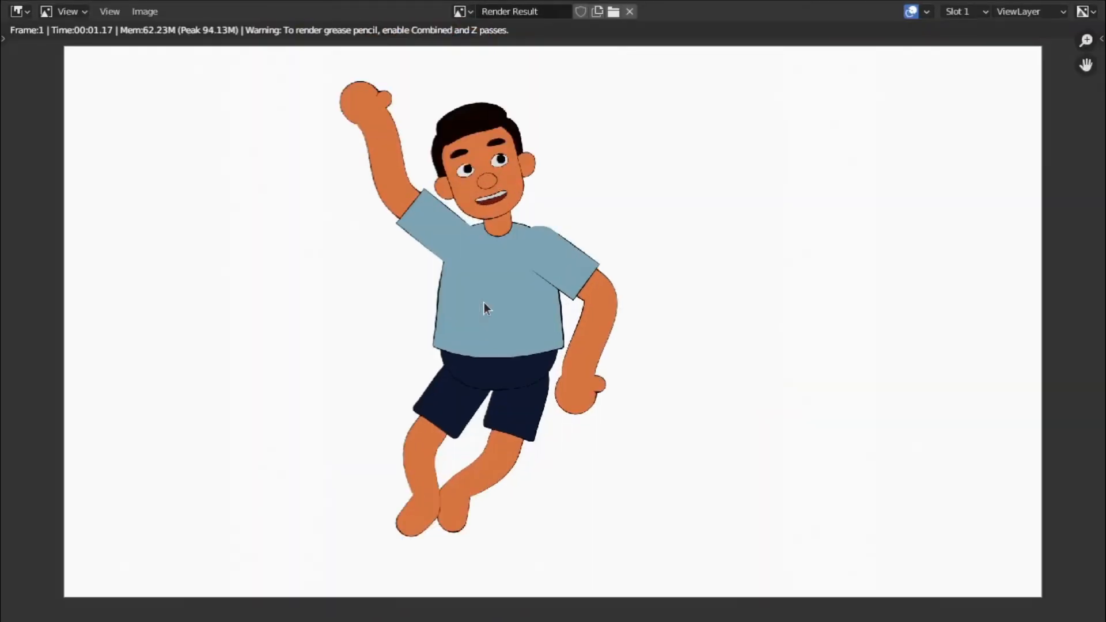
key("alt+Tab")
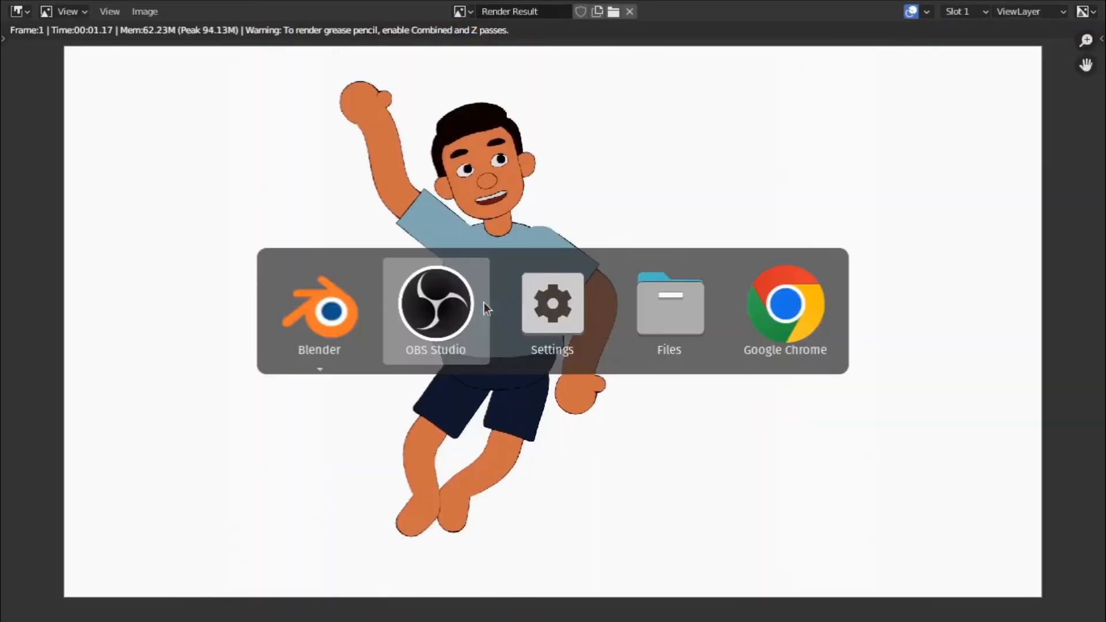